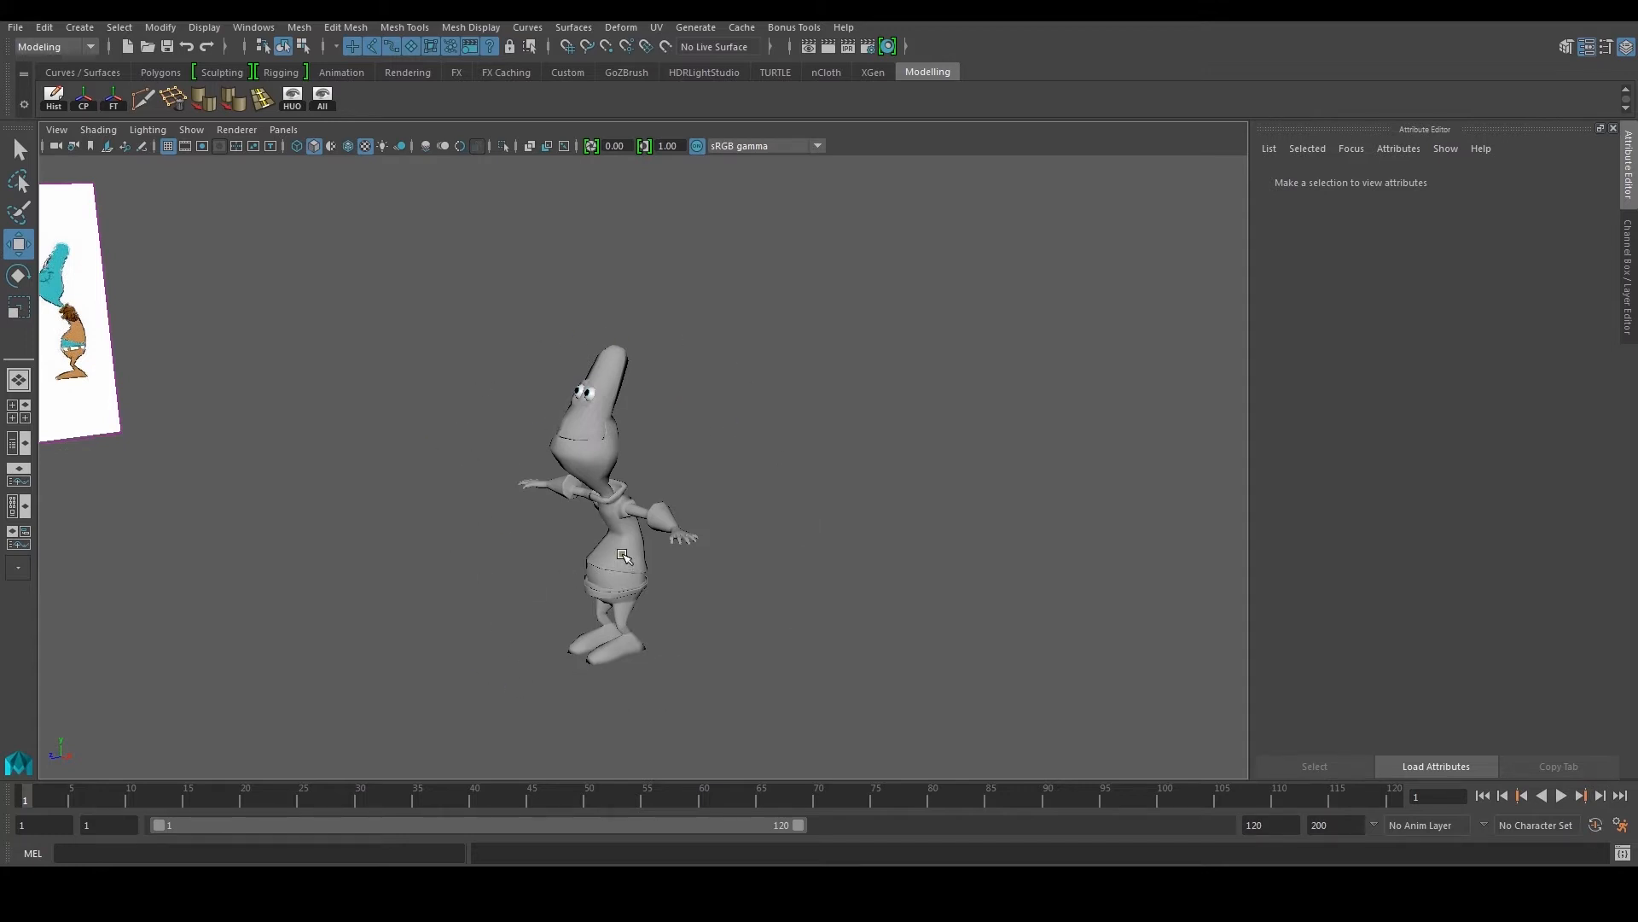
Step: Examine the alien character model up close and from several angles, selecting its body, legs and head meshes in turn
scroll(620, 555, "up", 2)
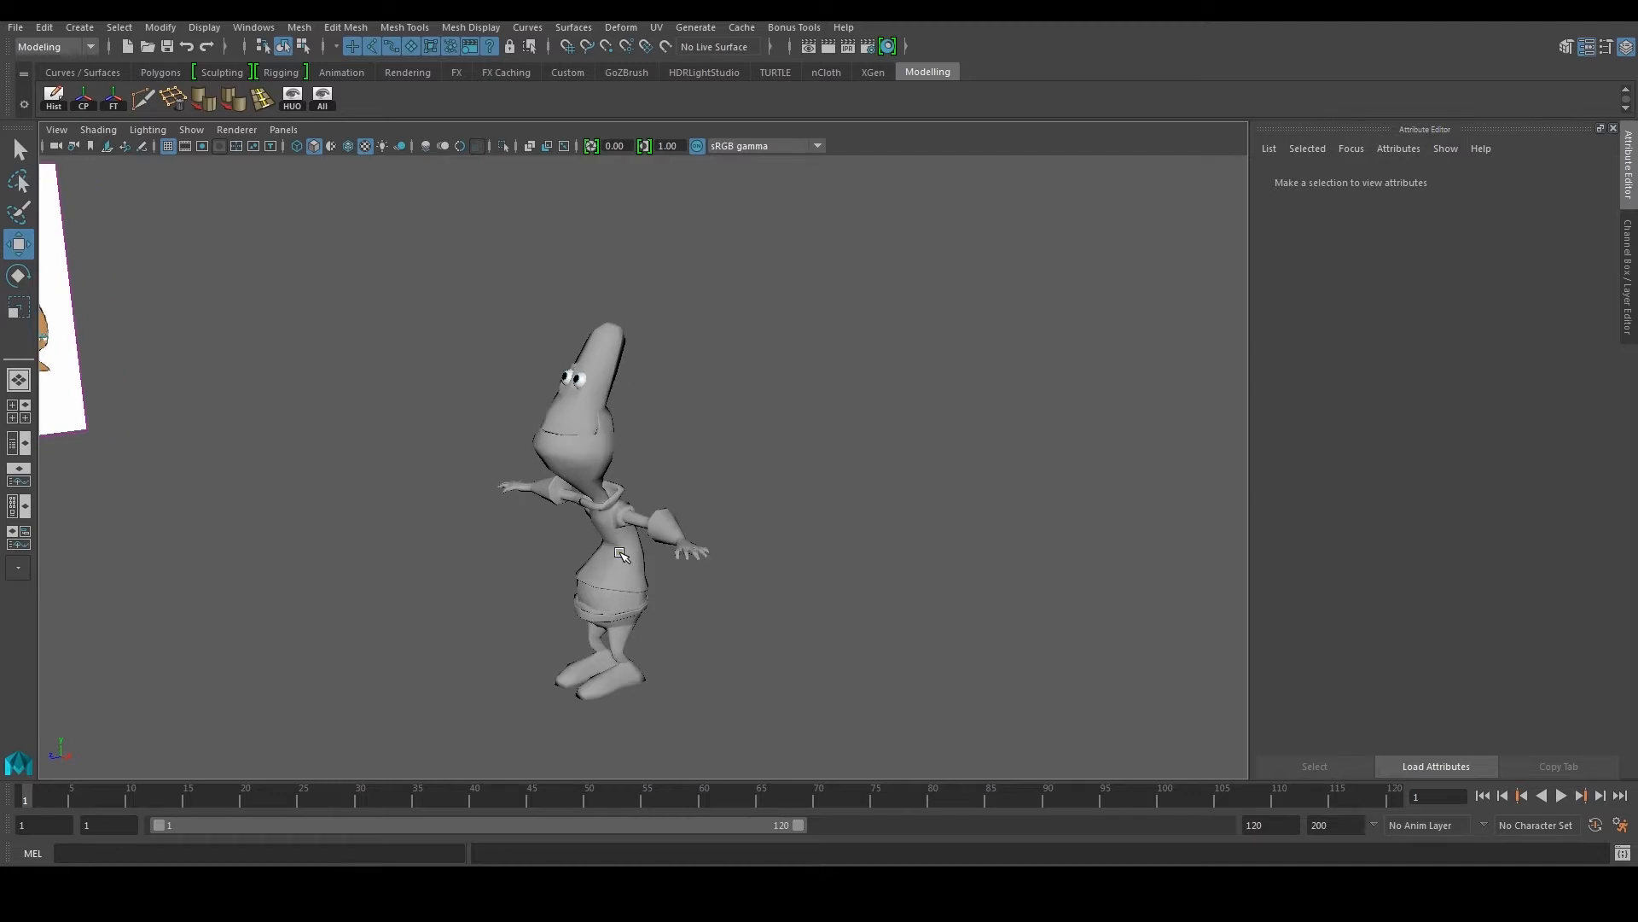
left_click(569, 446)
left_click(635, 550)
left_click(630, 658)
scroll(630, 649, "up", 4)
left_click_drag(632, 560, 699, 596, "alt")
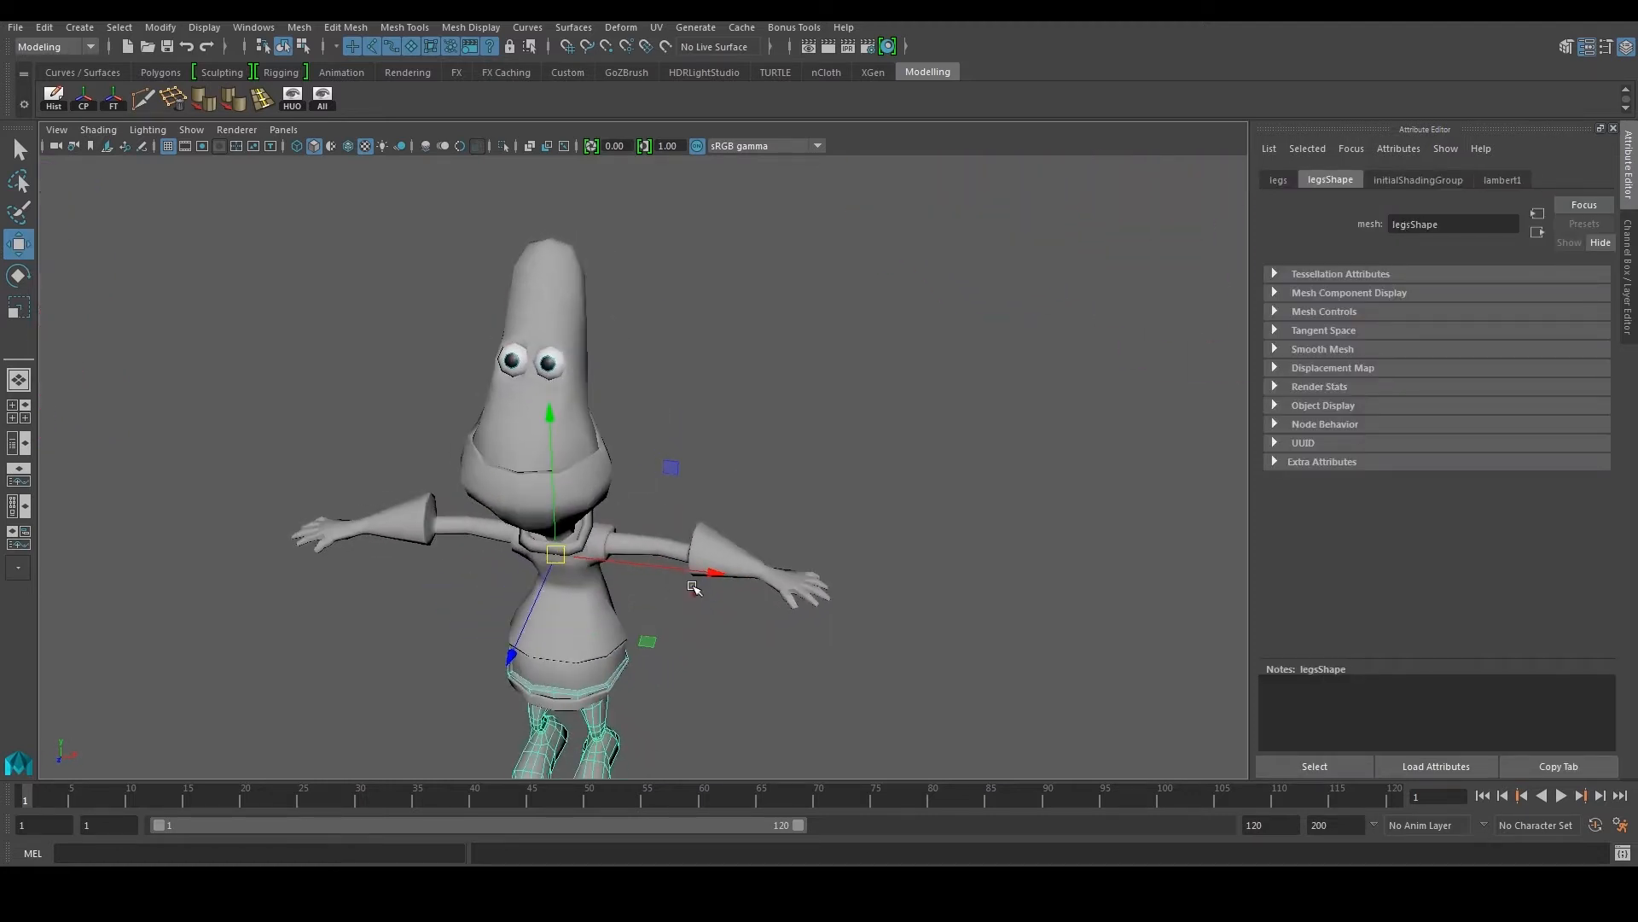
middle_click_drag(668, 529, 704, 560, "alt")
scroll(704, 560, "up", 2)
left_click_drag(704, 559, 684, 556, "alt")
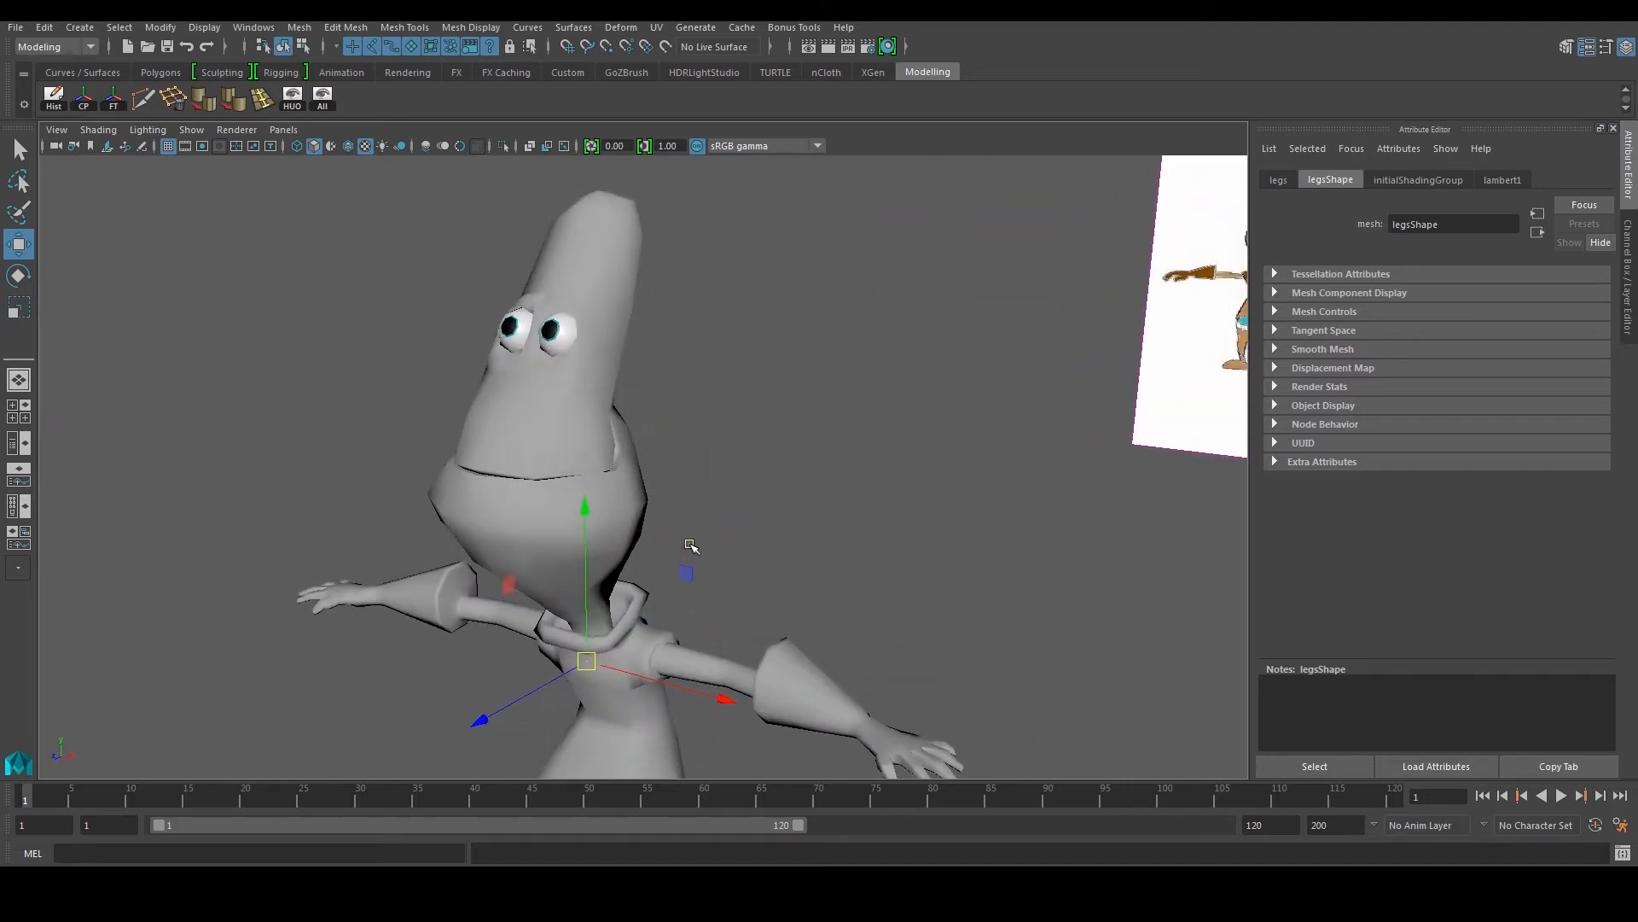
left_click(593, 448)
left_click(706, 513)
scroll(713, 536, "down", 4)
left_click_drag(713, 538, 998, 541, "alt")
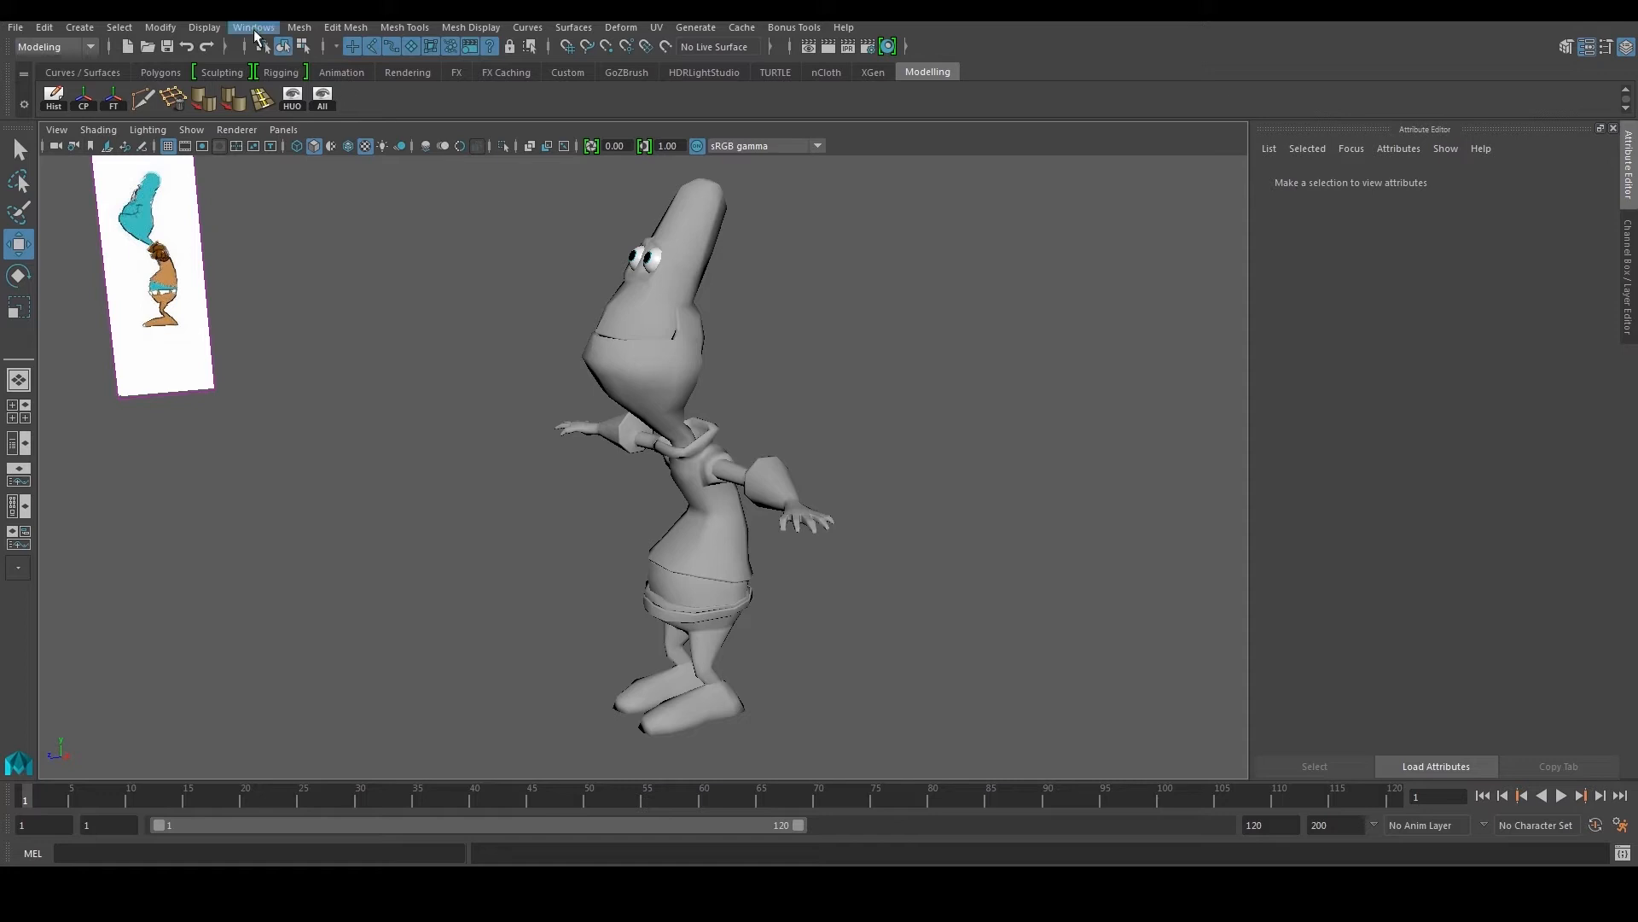
Step: Turn on the Poly Count heads-up display in the viewport
left_click(215, 28)
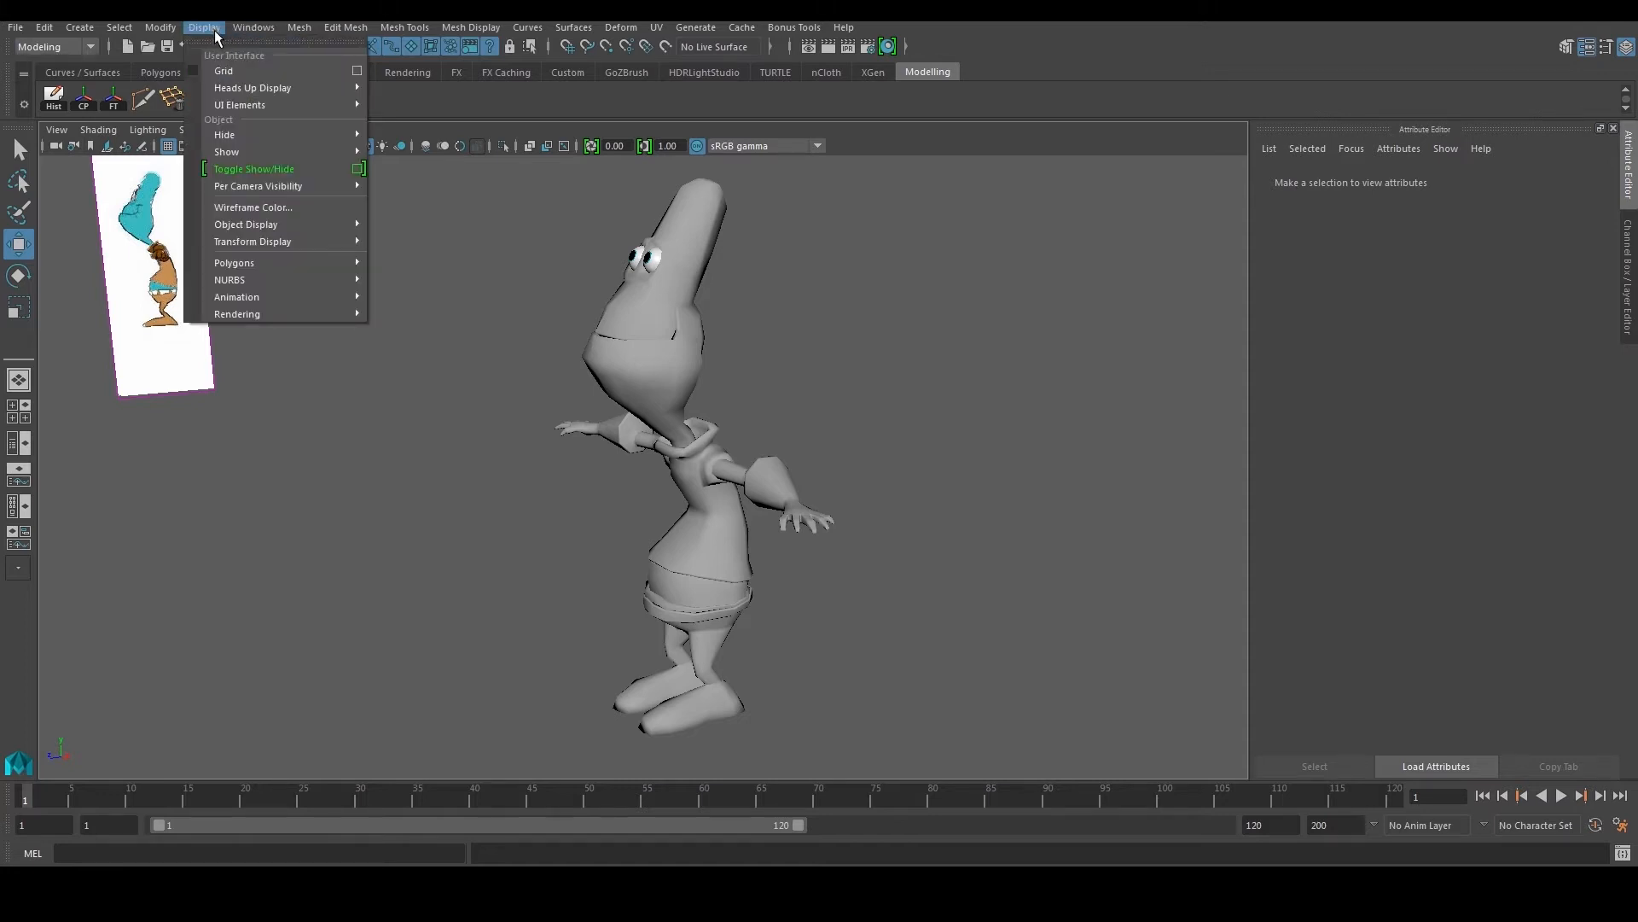
mouse_move(248, 87)
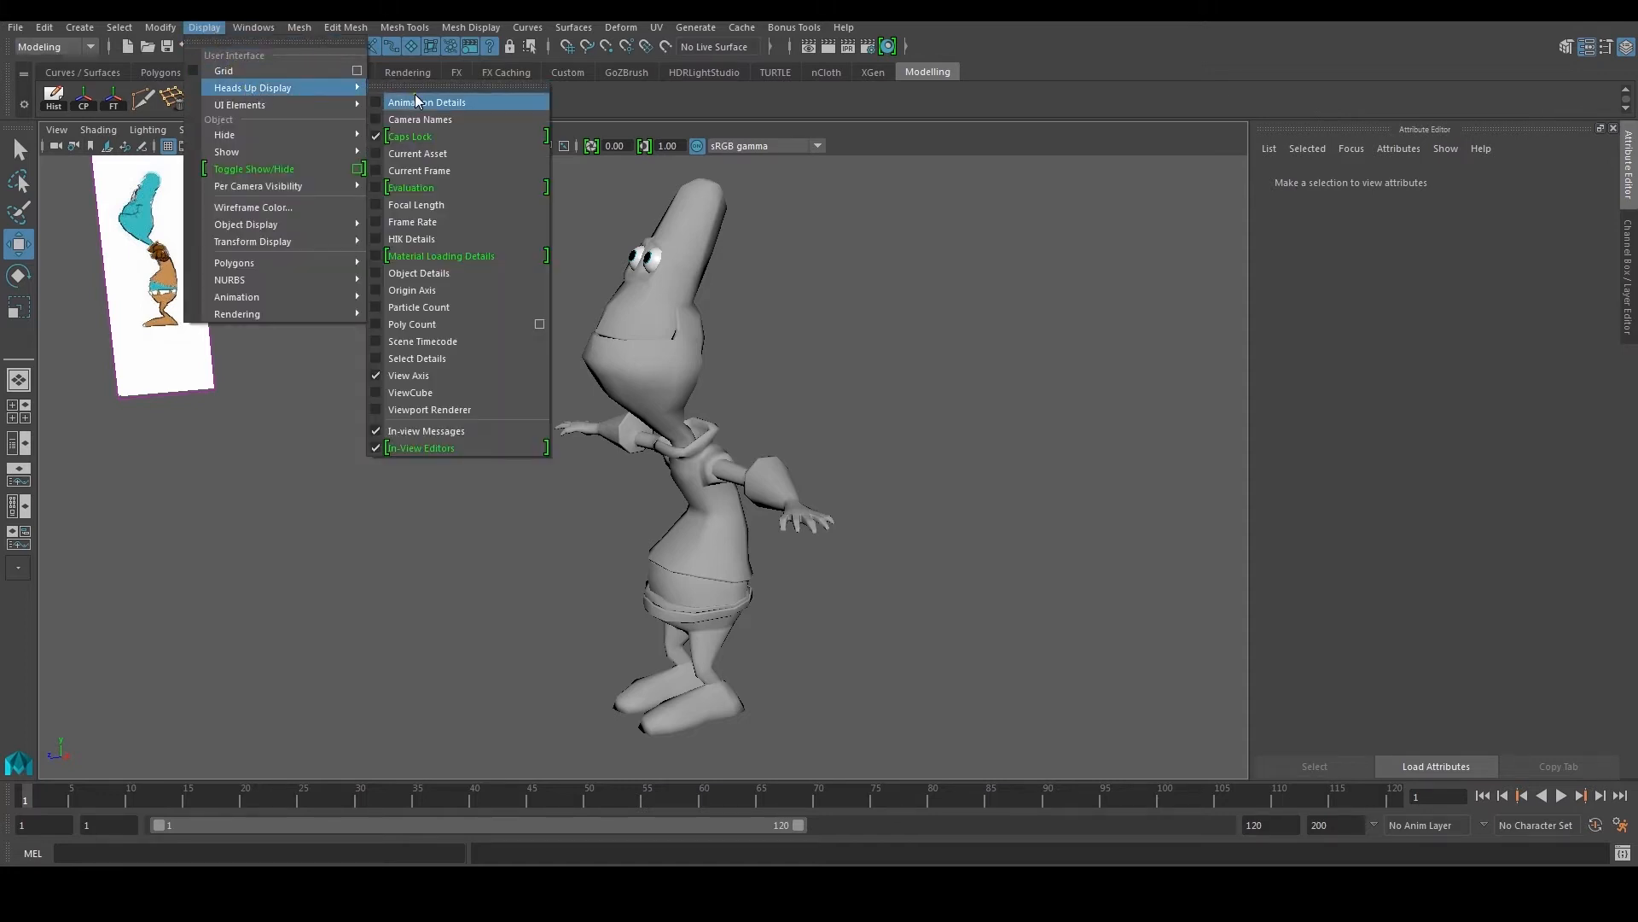
left_click(448, 326)
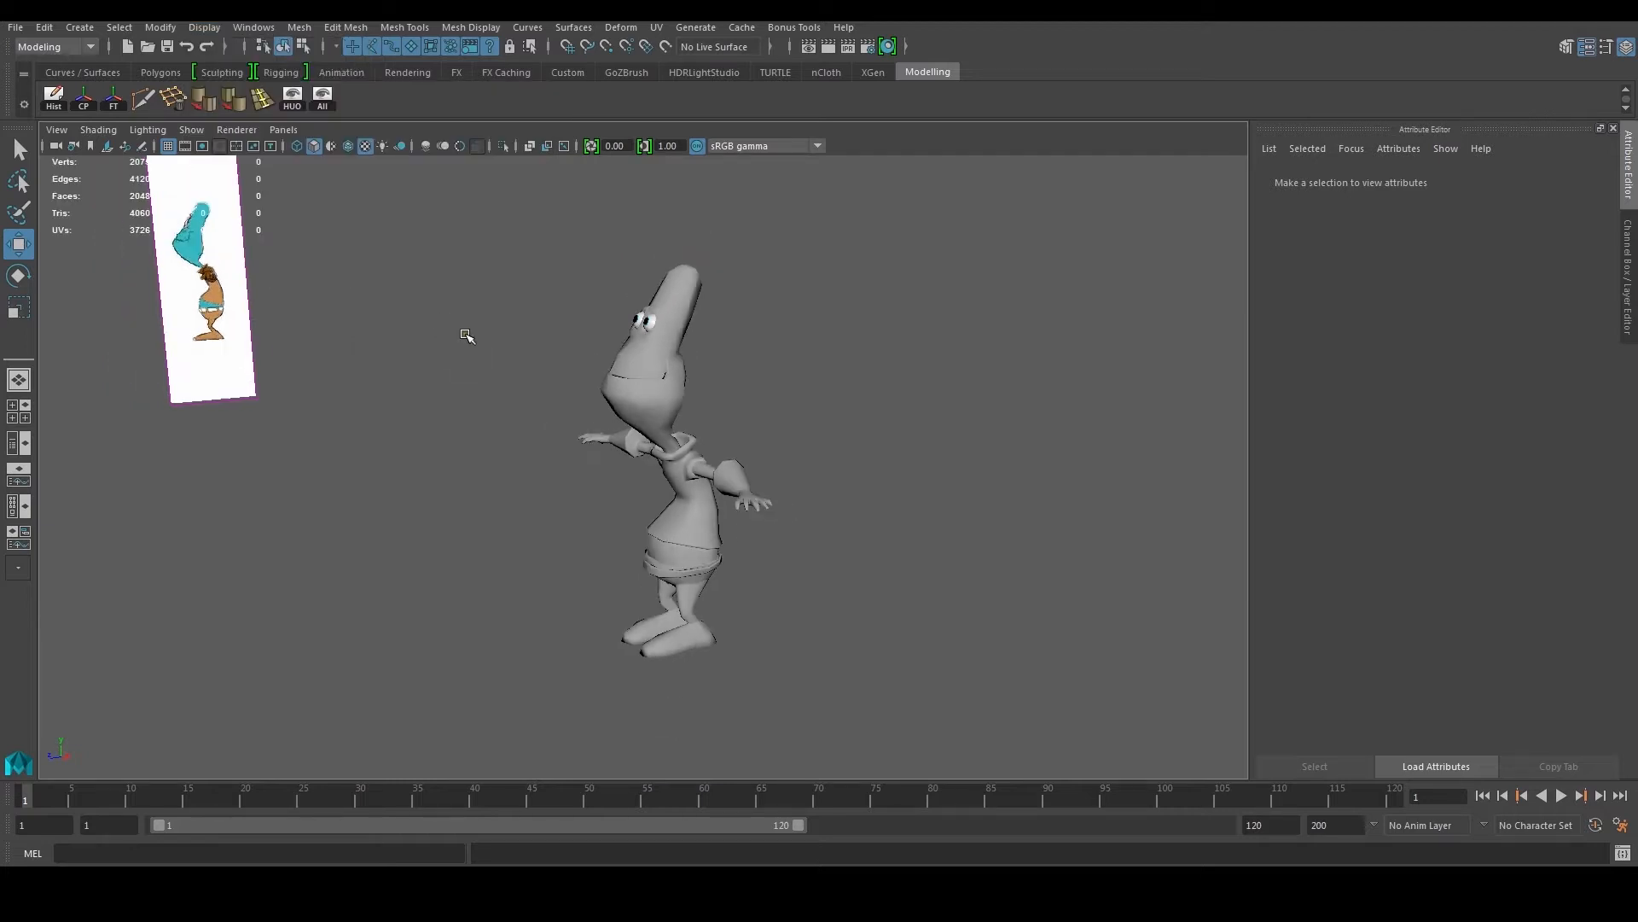
left_click_drag(380, 300, 491, 372, "alt")
middle_click_drag(492, 373, 397, 317, "alt")
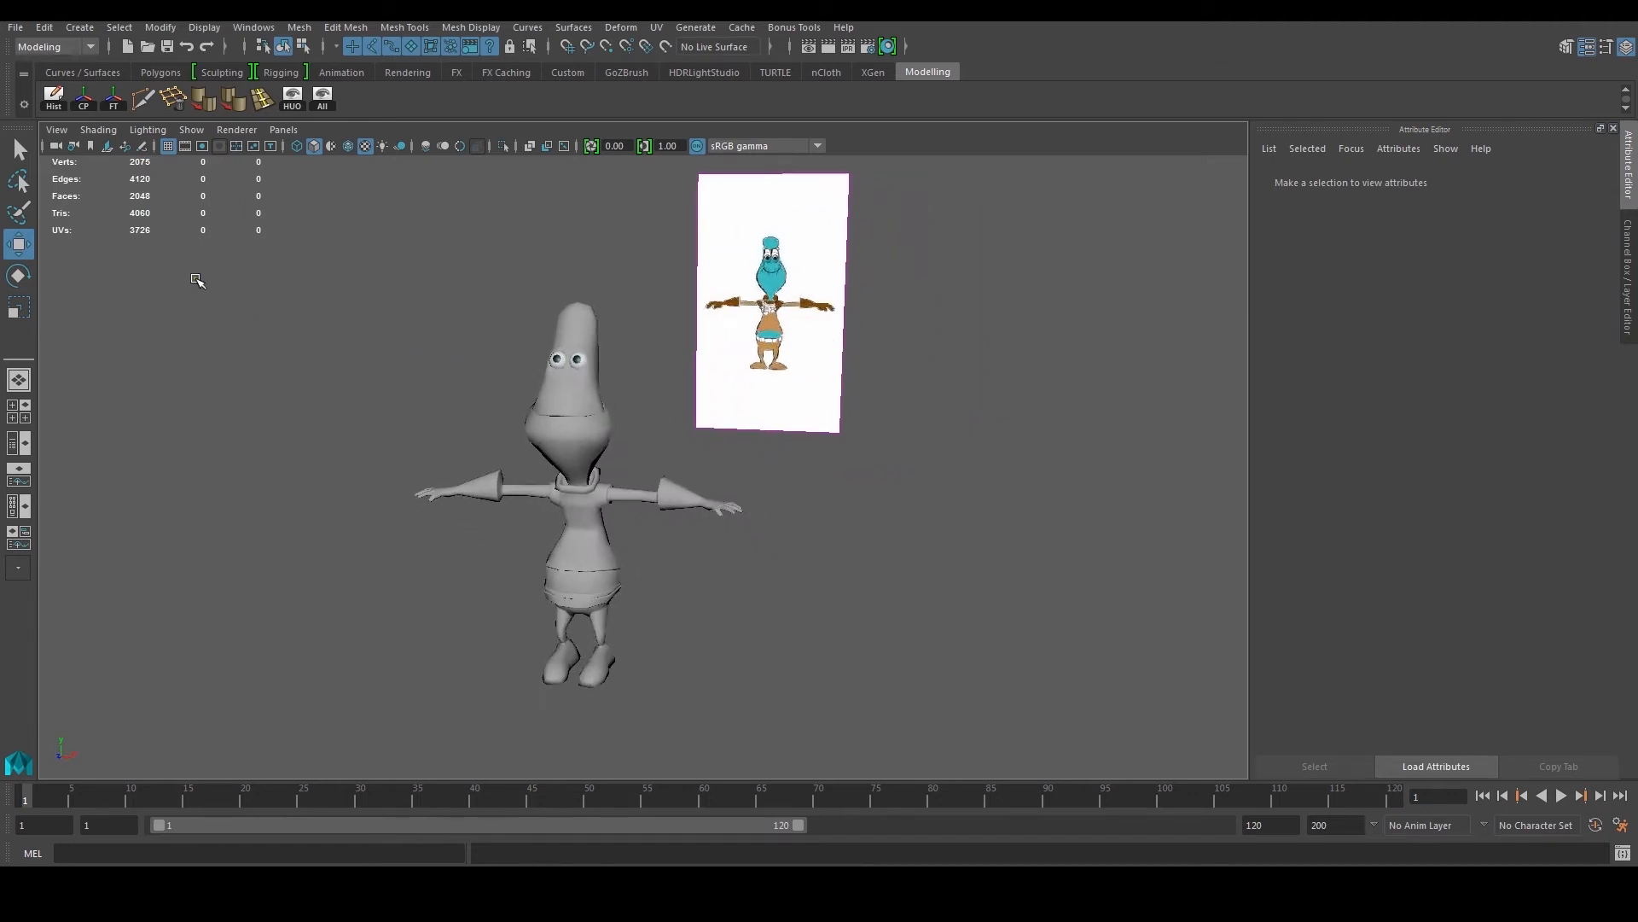
Step: Select the head mesh and the entire character to compare their polygon statistics
left_click(553, 403)
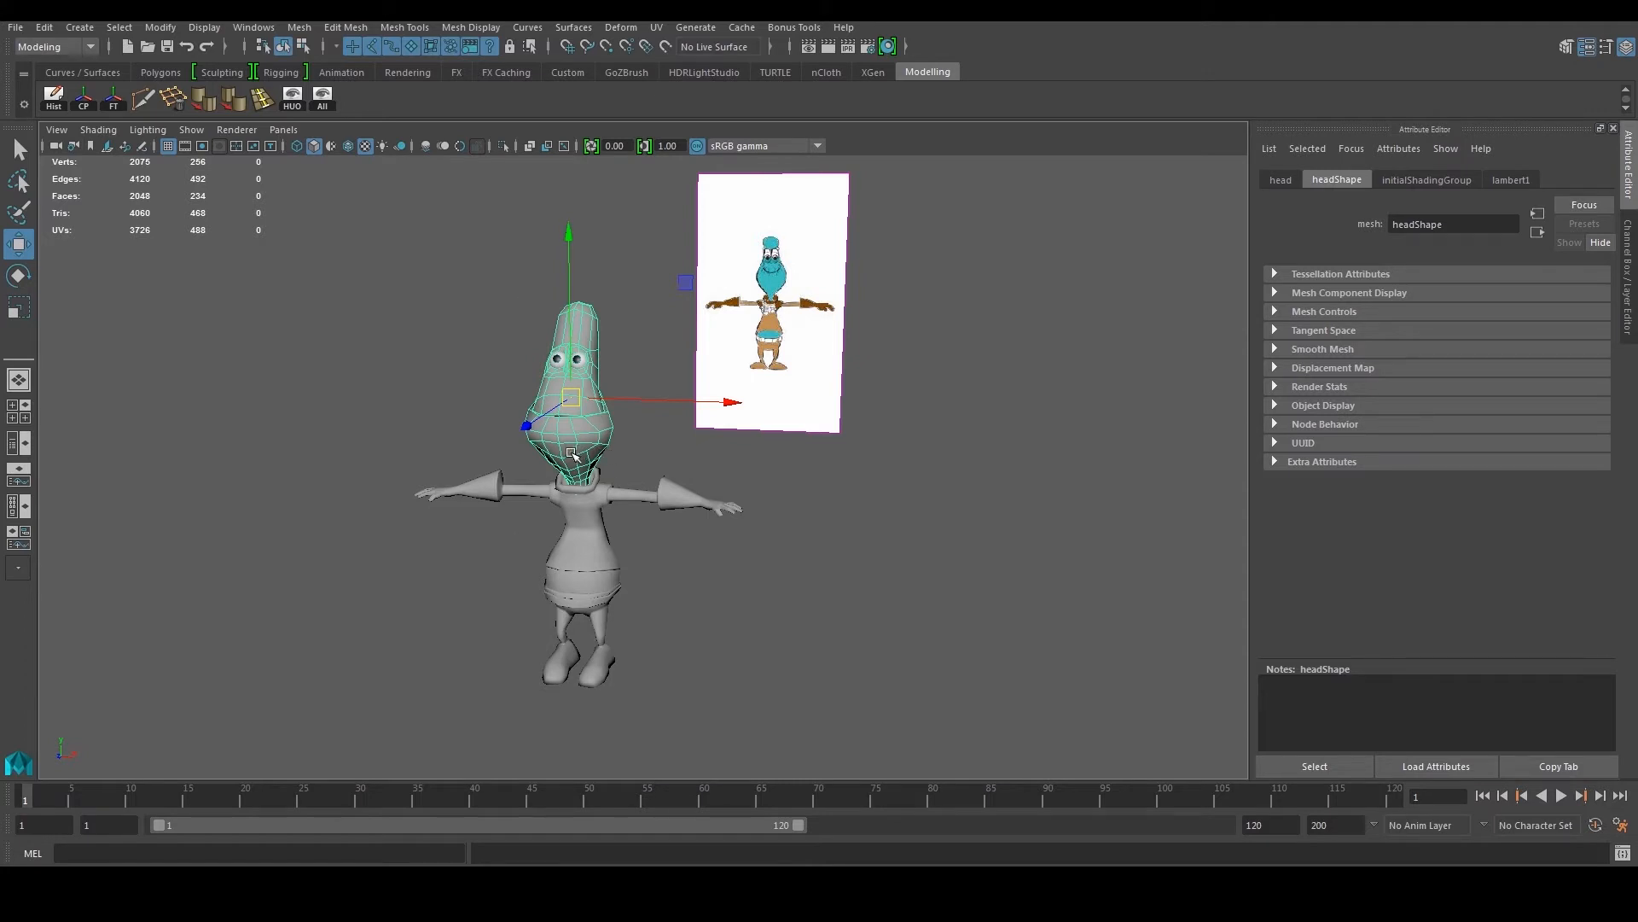
left_click_drag(460, 708, 662, 321)
middle_click_drag(629, 347, 583, 370, "alt")
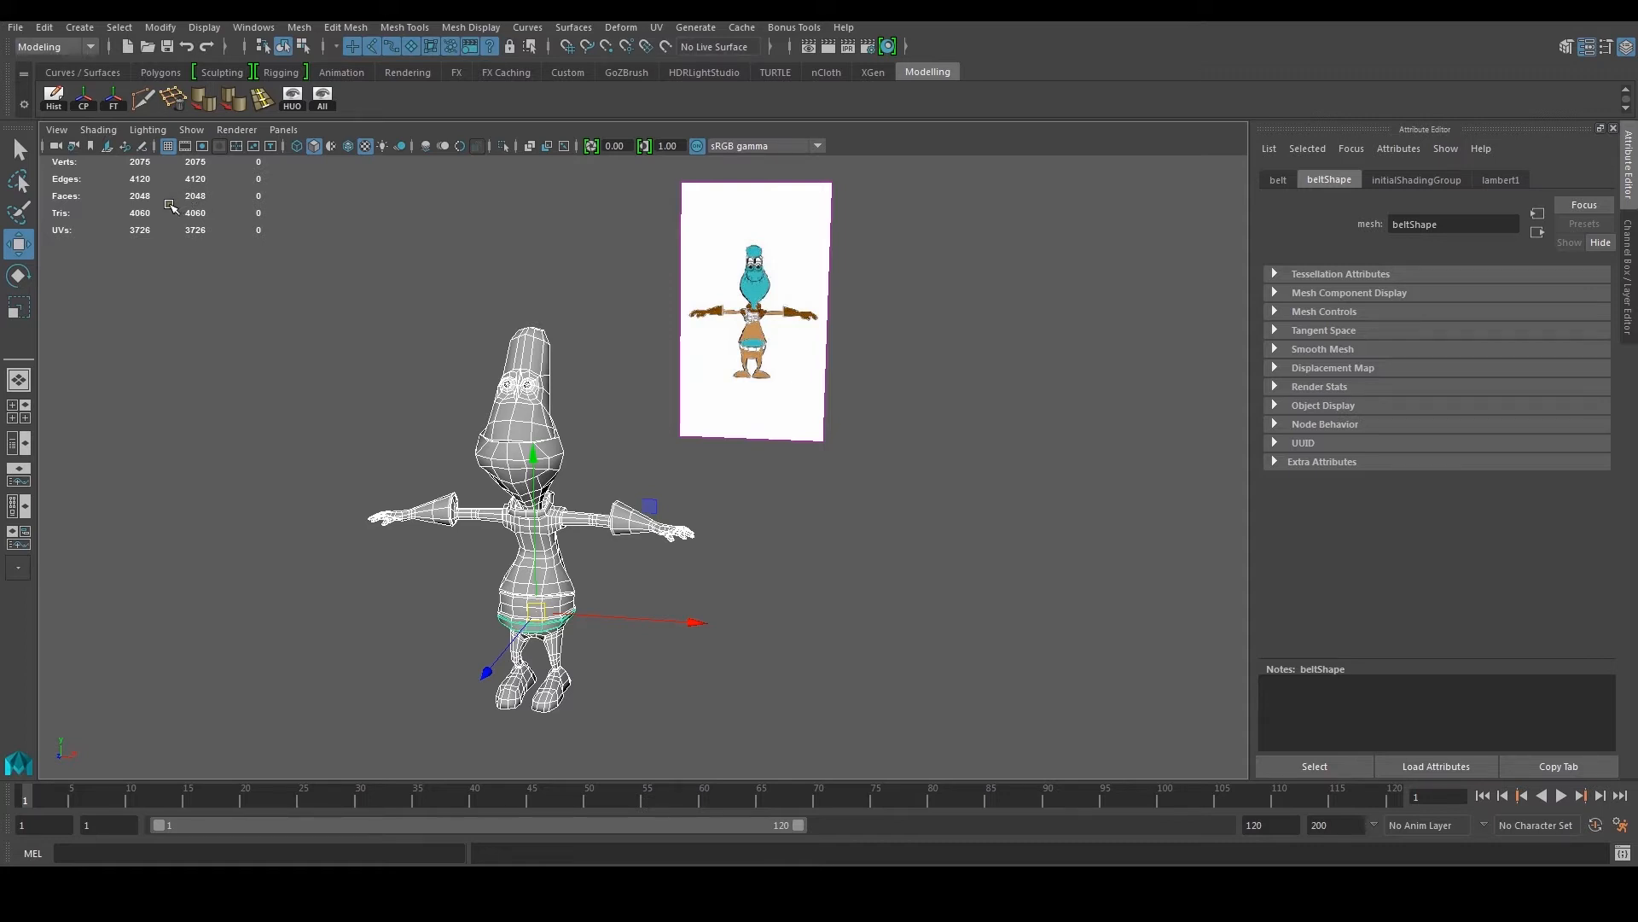
Step: Select the character's left eye mesh and hide all unselected objects
scroll(658, 501, "up", 3)
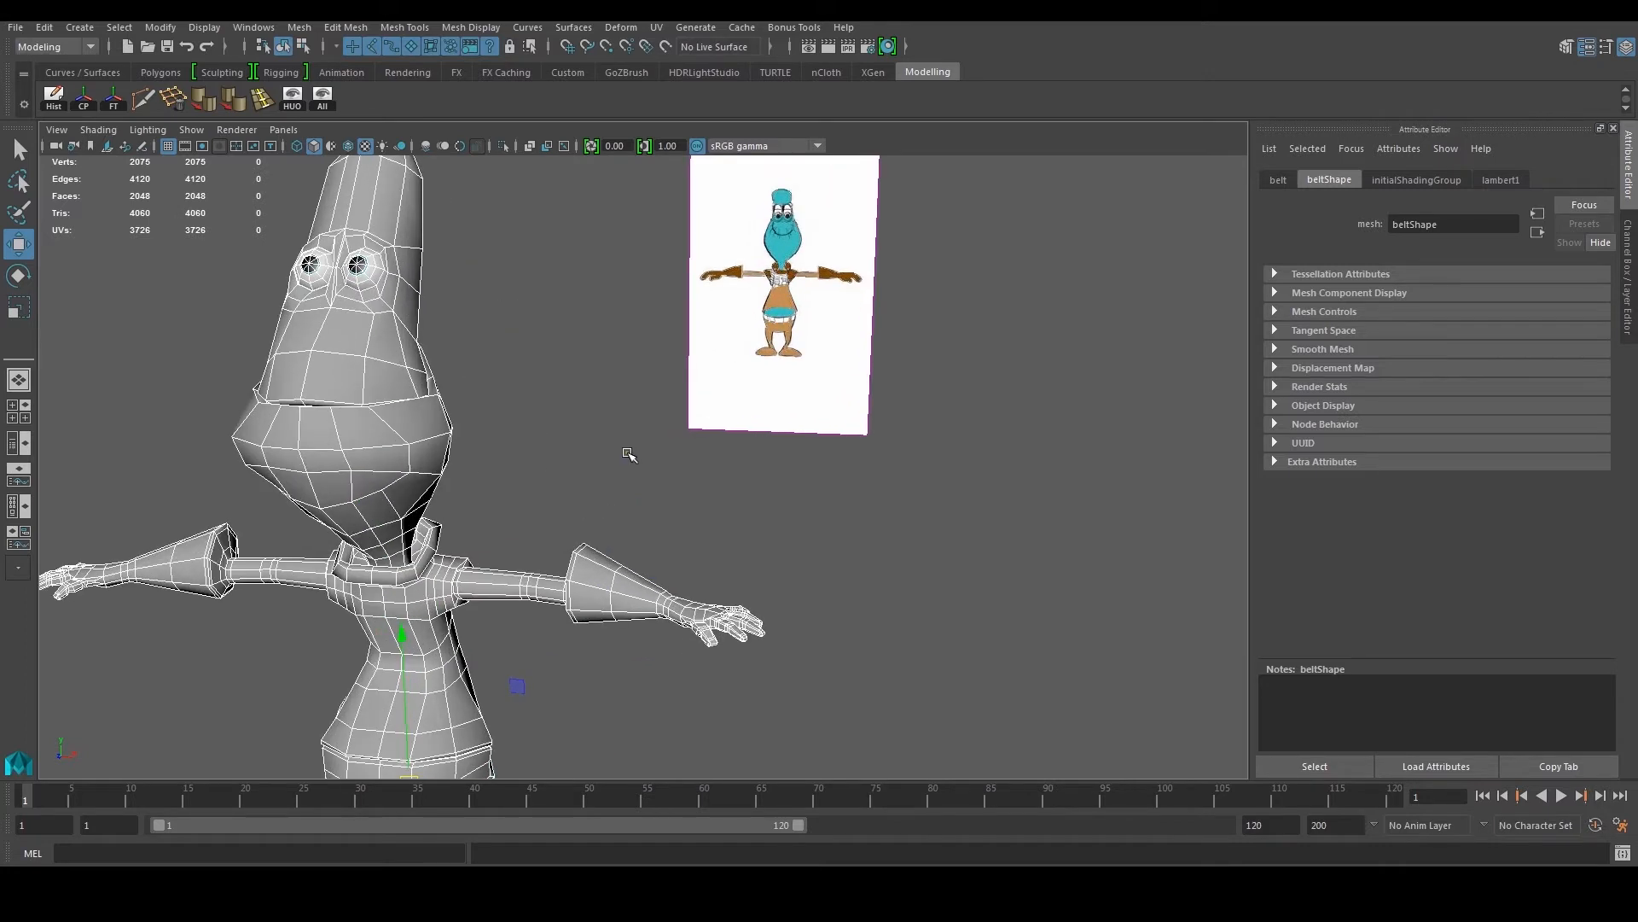
middle_click_drag(628, 454, 742, 545, "alt")
scroll(742, 545, "up", 3)
left_click(474, 389)
left_click_drag(537, 414, 480, 417, "alt")
middle_click_drag(480, 417, 617, 485, "alt")
scroll(616, 485, "up", 2)
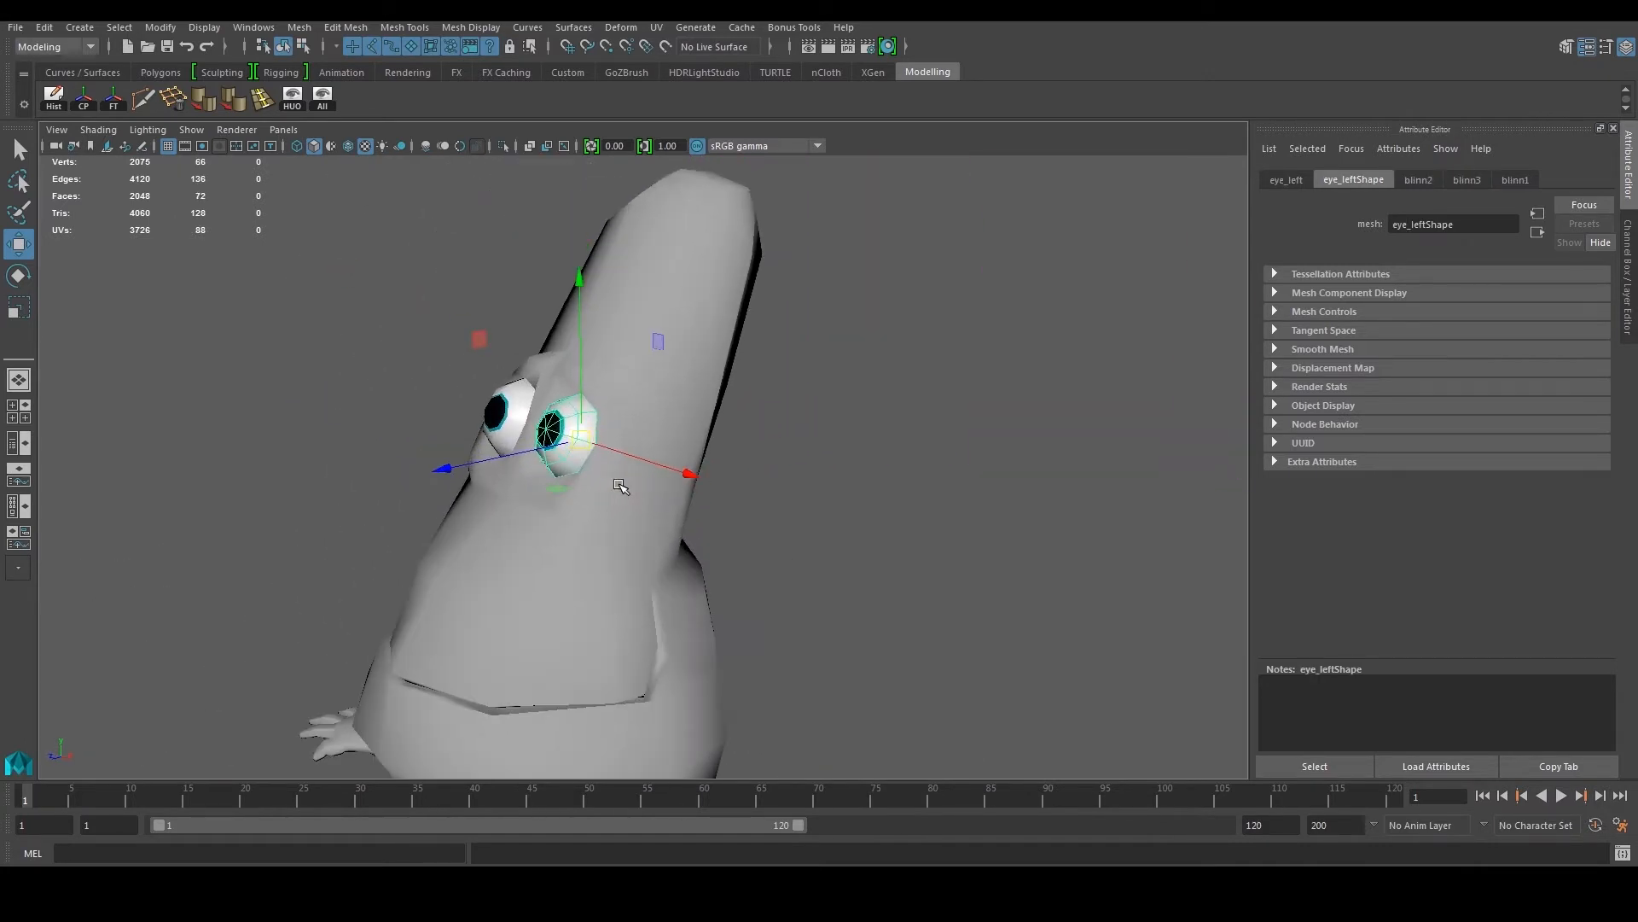
left_click(292, 99)
Step: Delete the faces on the rear half of the left eye and return to object selection
left_click_drag(461, 290, 384, 258, "alt")
scroll(564, 376, "up", 3)
right_click_drag(564, 375, 567, 406)
left_click_drag(650, 349, 495, 454)
left_click(555, 423, "shift")
left_click(529, 472, "shift")
left_click(581, 483, "shift")
left_click(611, 476, "shift")
mouse_move(629, 478)
left_mouse_down("alt")
mouse_move(767, 516)
mouse_move(614, 478)
left_mouse_up("alt")
left_click(745, 492, "shift")
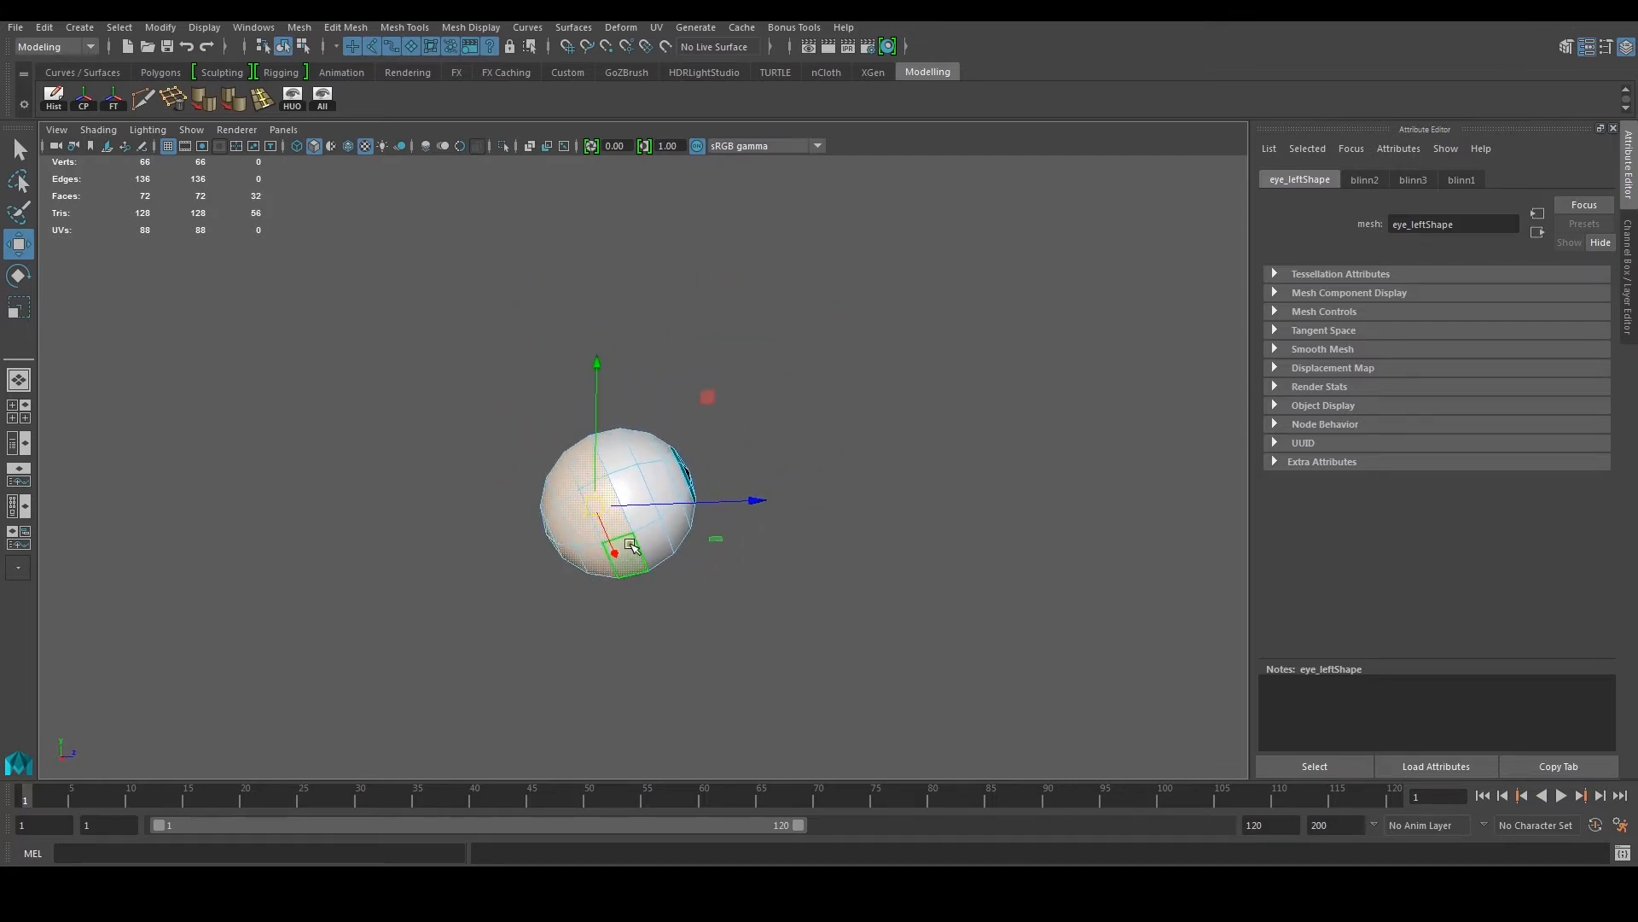
key("Delete")
right_click_drag(651, 450, 730, 431)
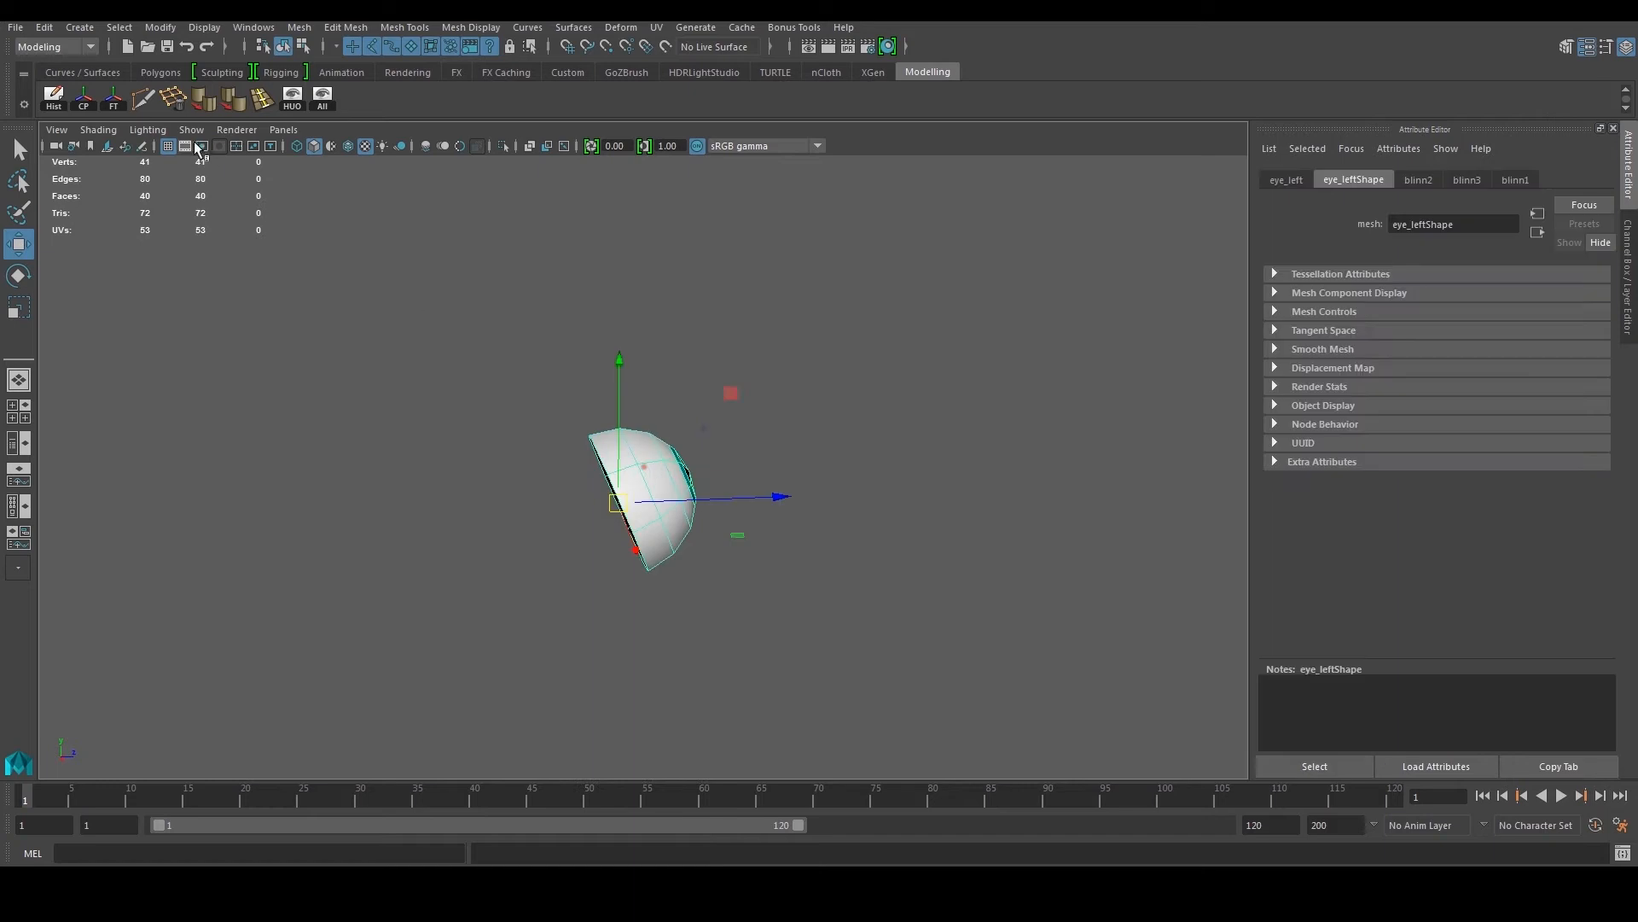
Step: Show all objects again and isolate the character's right eye mesh
left_click(322, 98)
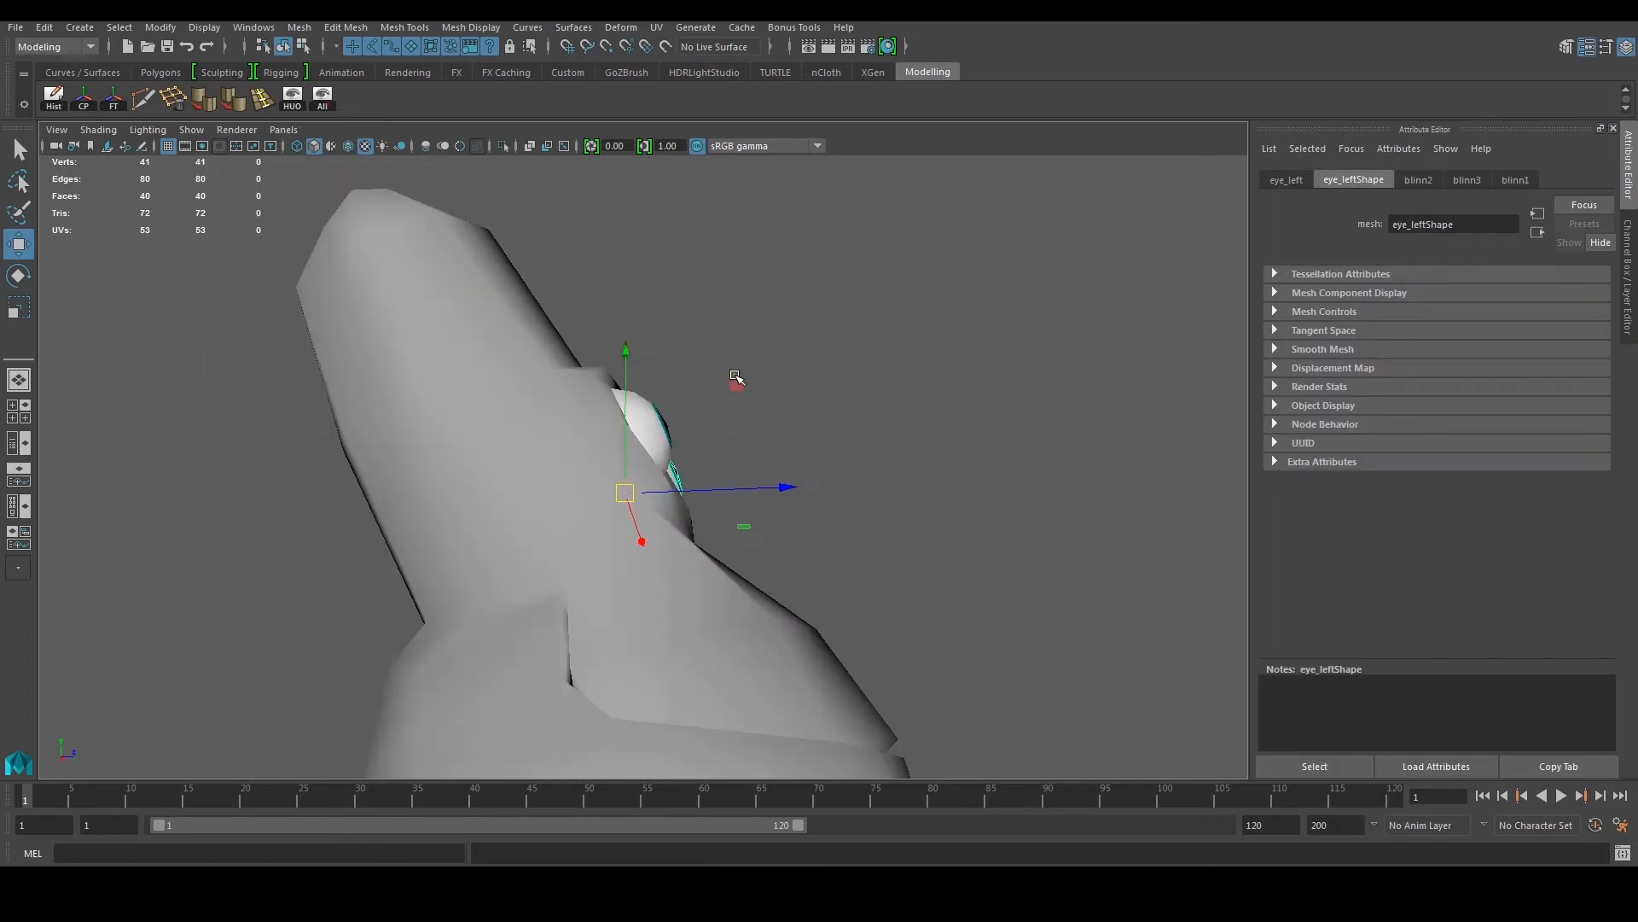
left_click_drag(735, 376, 713, 445, "alt")
left_click(514, 479)
left_click(282, 101)
Step: Delete the faces on the rear half of the right eye, keeping the front part with the iris
right_click_drag(549, 451, 551, 498)
left_click_drag(550, 486, 789, 574, "alt")
left_click_drag(673, 591, 628, 453)
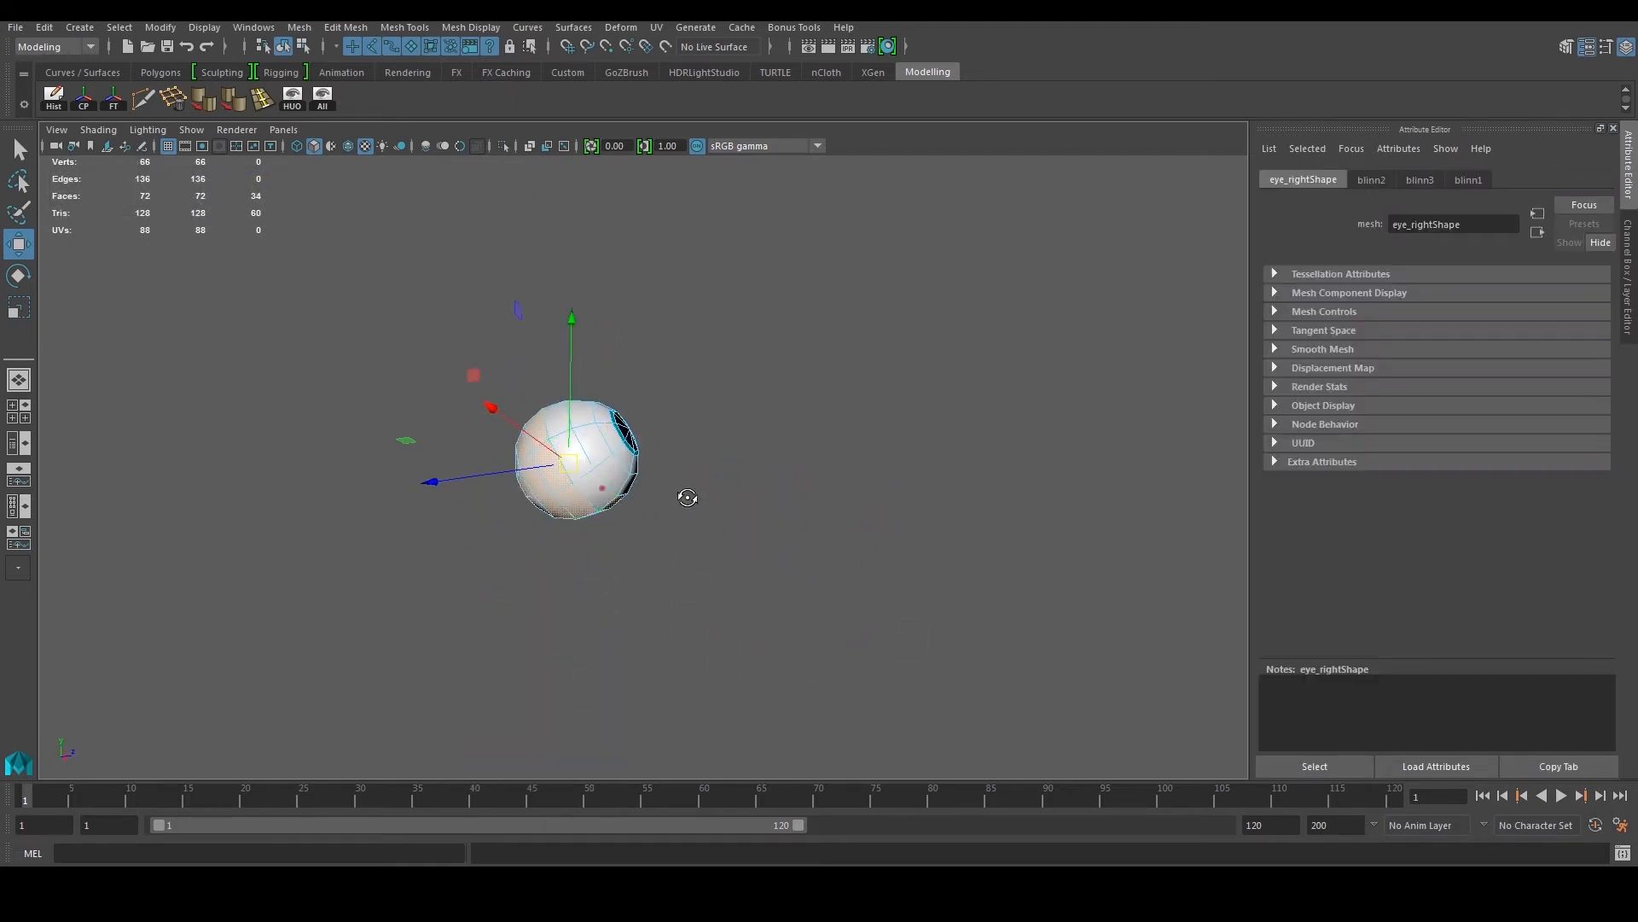
left_click_drag(687, 499, 591, 486, "alt")
left_click(548, 489, "ctrl")
left_click(567, 493, "ctrl")
left_click_drag(702, 448, 595, 482, "alt")
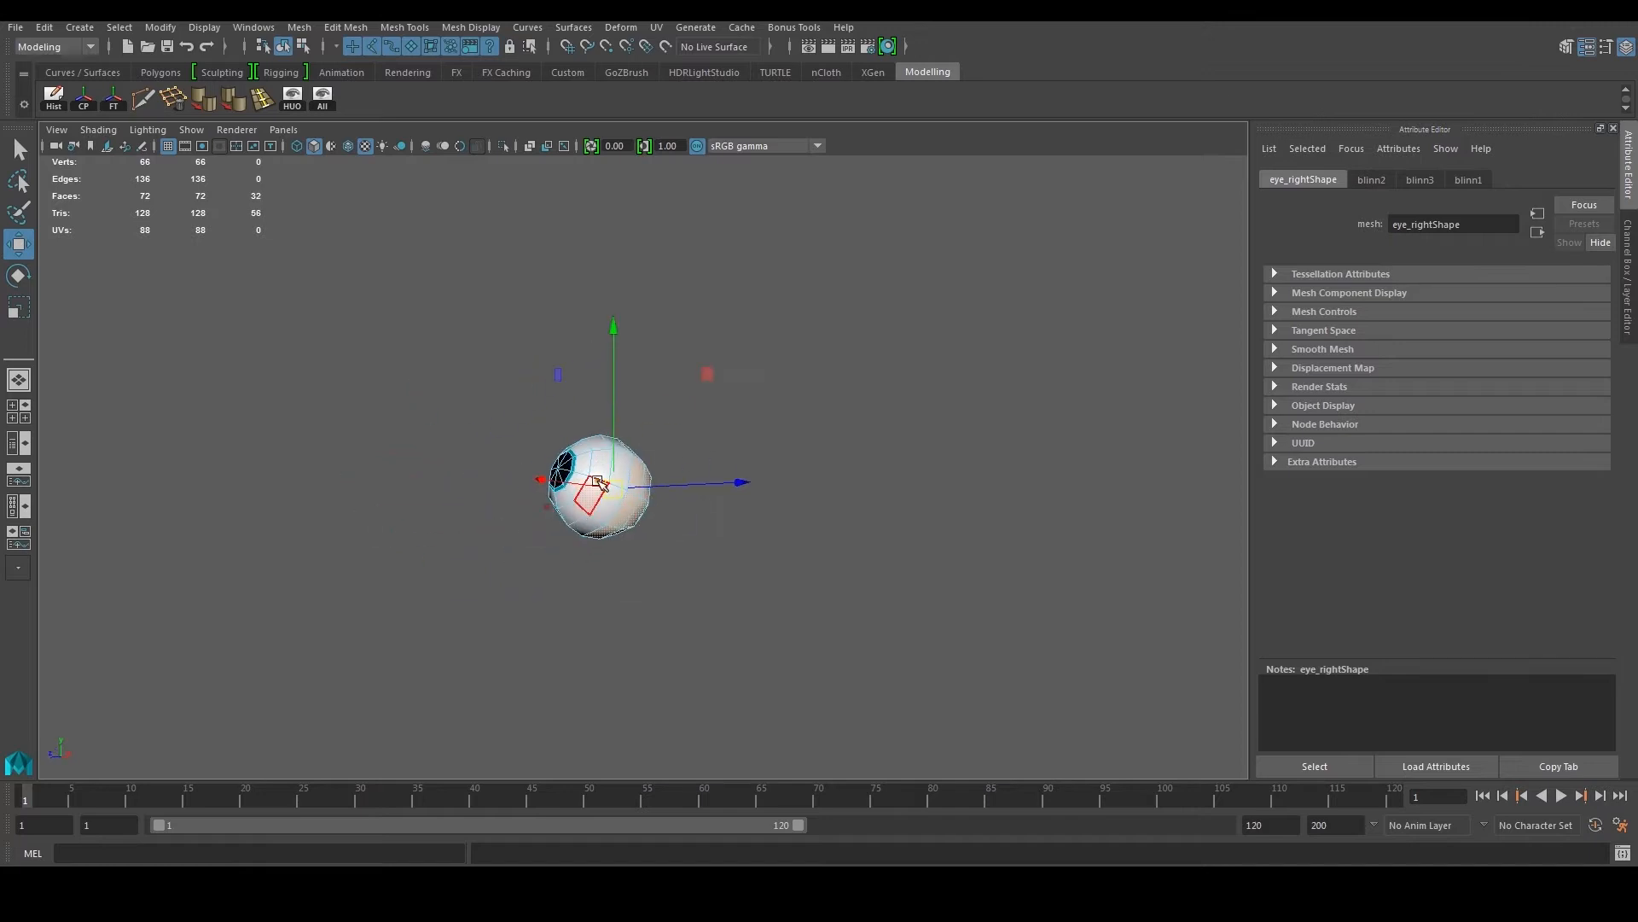
scroll(595, 482, "up", 3)
key("Delete")
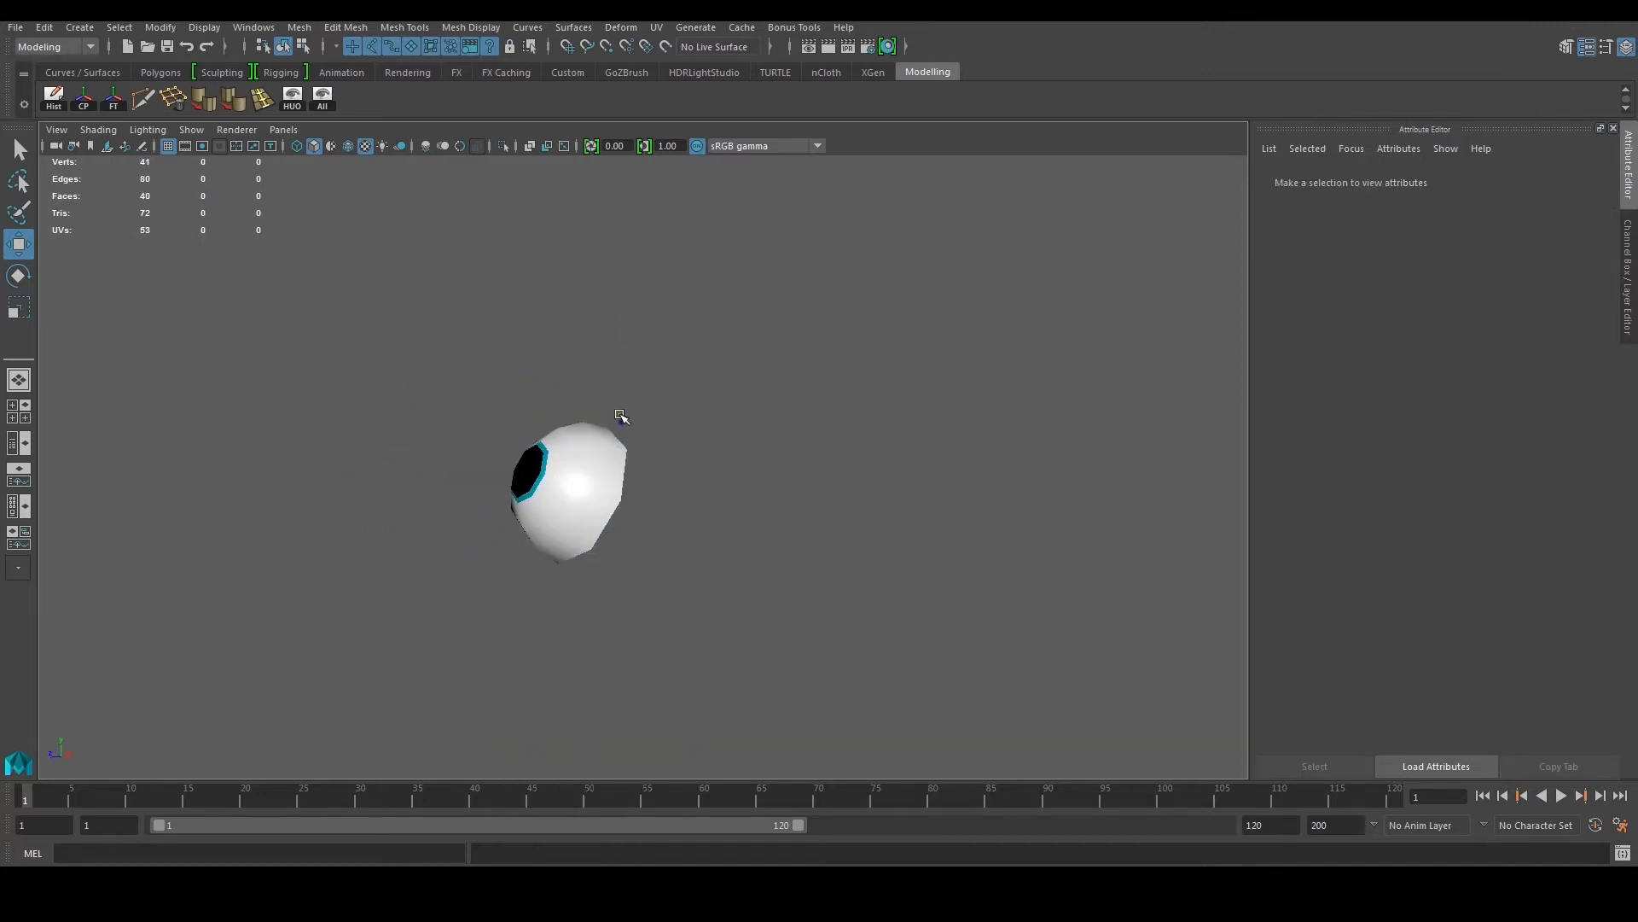
Step: Show all hidden objects and select the whole character to check its reduced polygon count
left_click(322, 102)
scroll(708, 456, "down", 5)
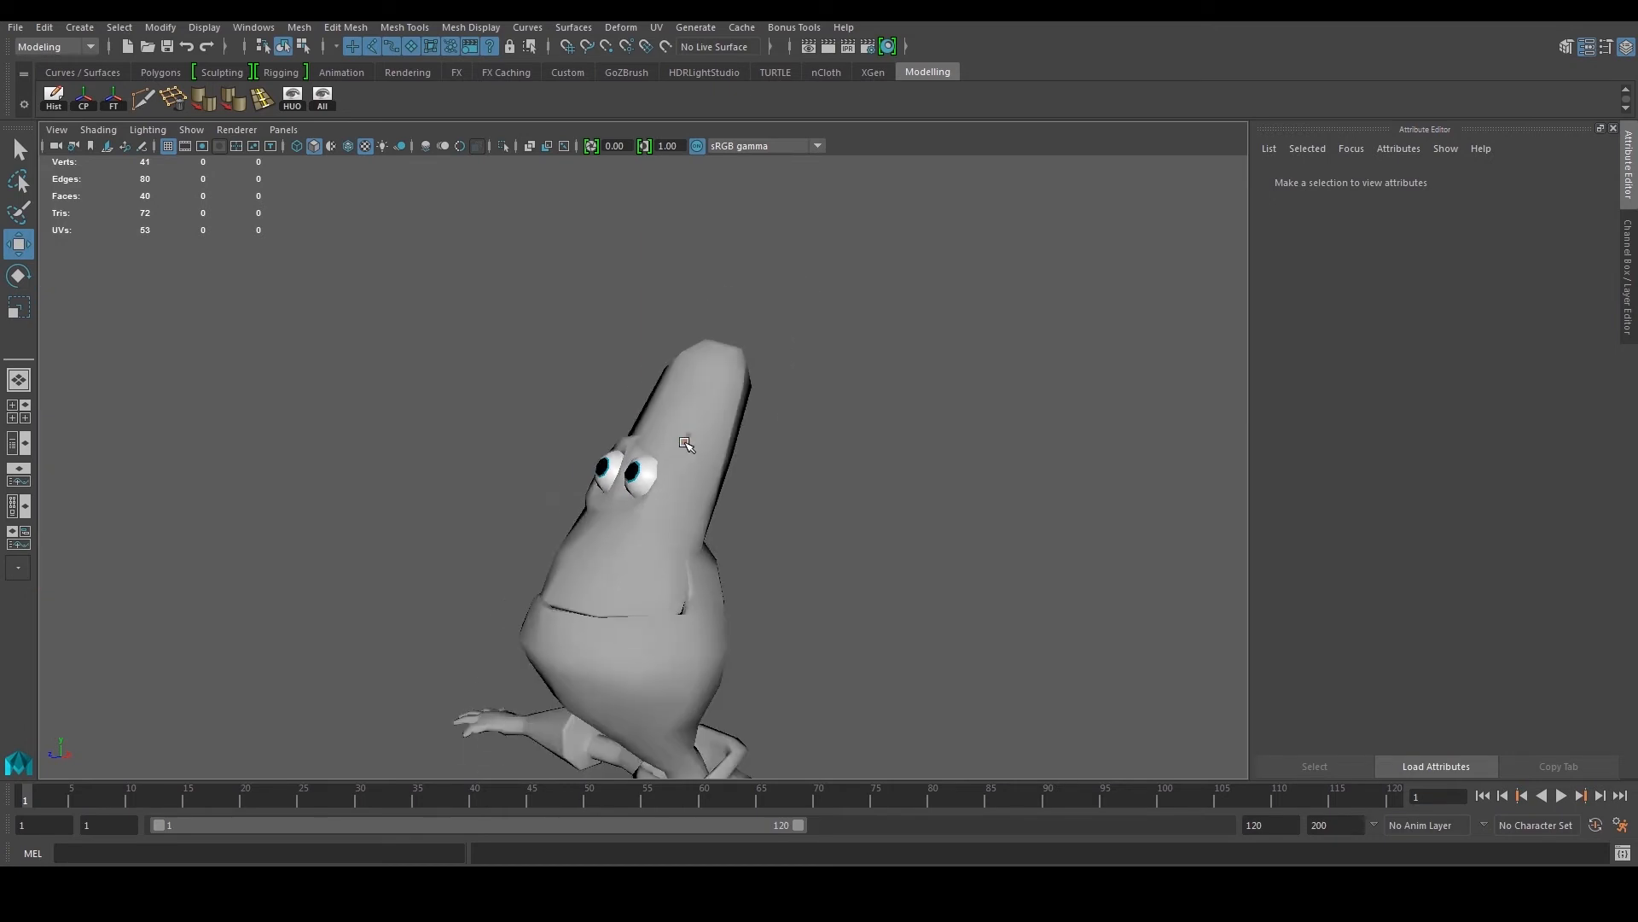
scroll(654, 480, "up", 2)
left_click_drag(538, 347, 830, 767)
left_click_drag(501, 571, 485, 505, "alt")
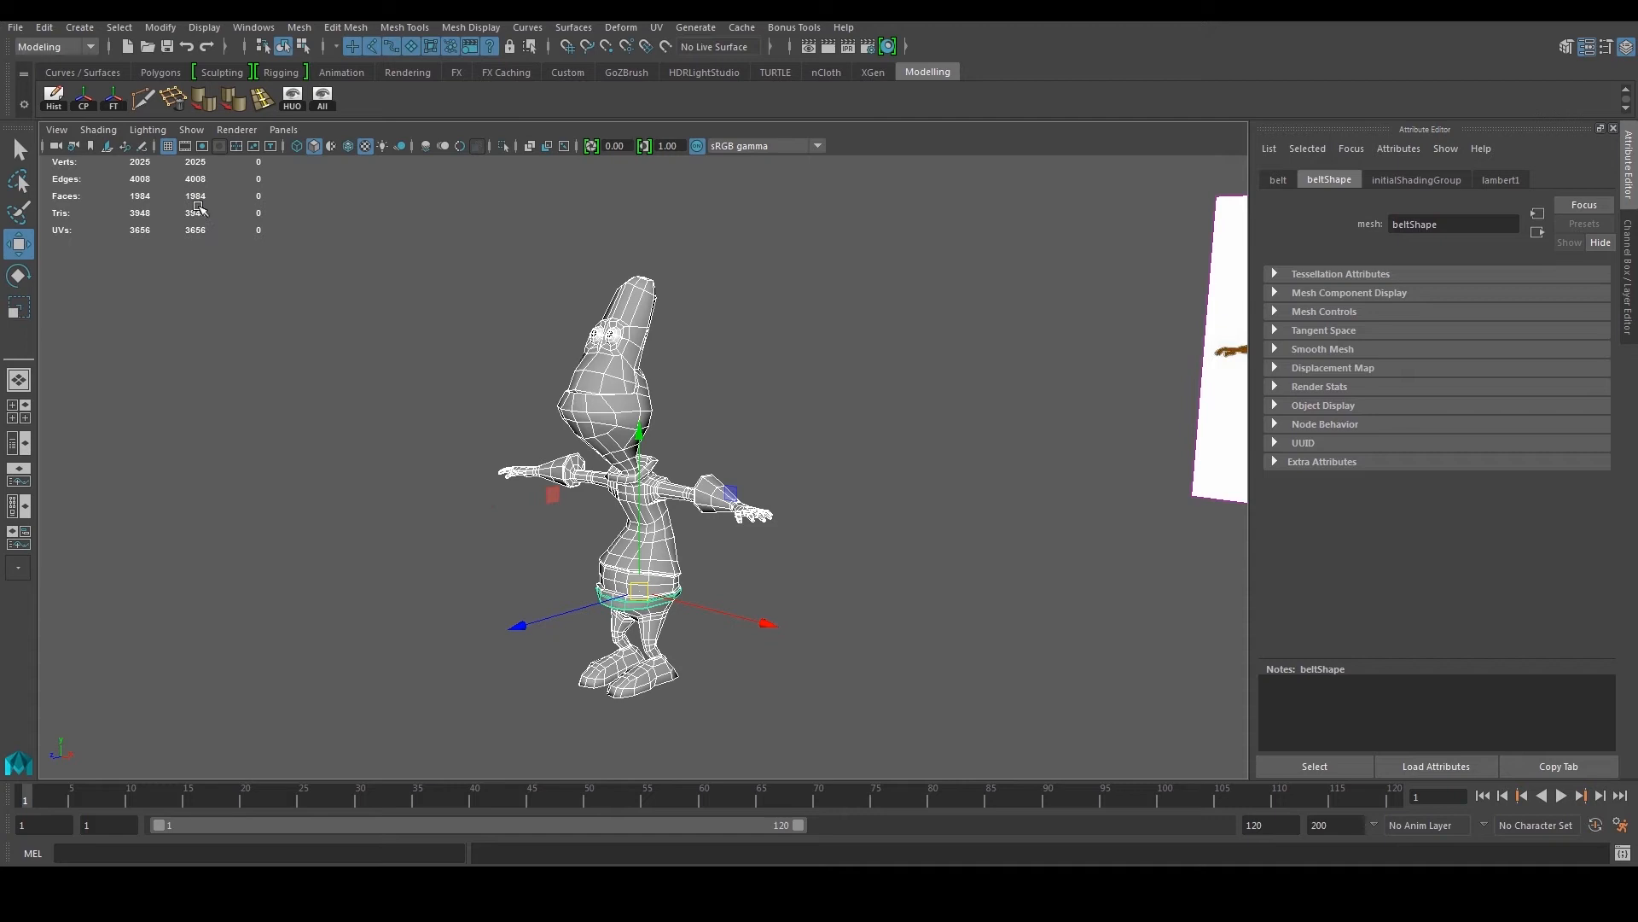
Step: Deselect the character, save the scene and start a new empty scene
left_click(708, 397)
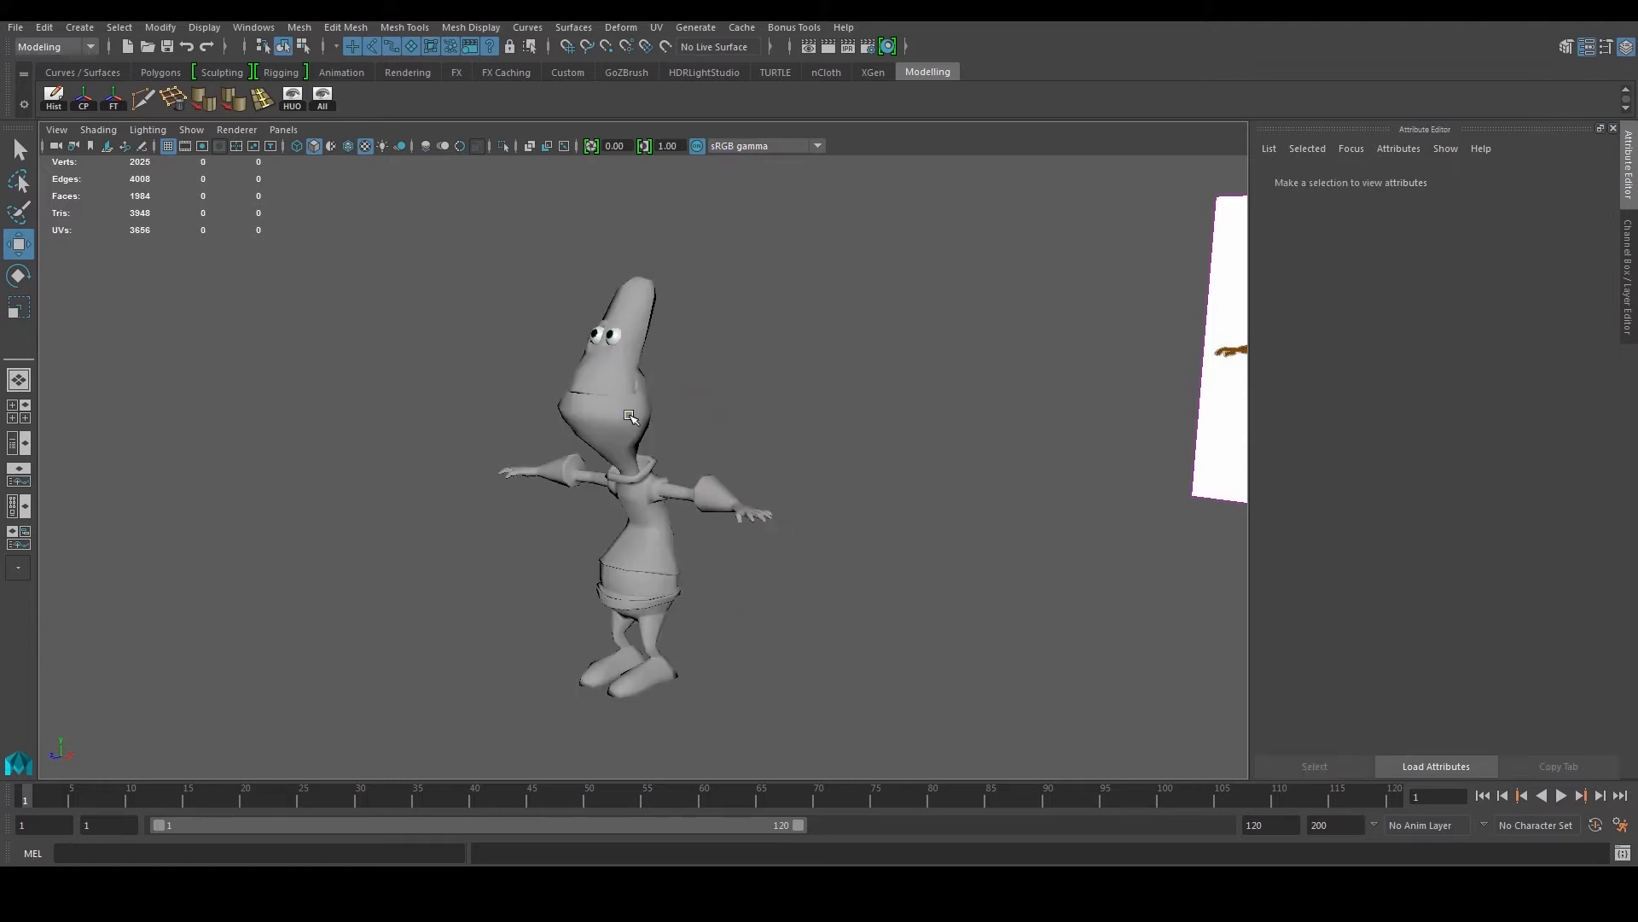
key("ctrl+s")
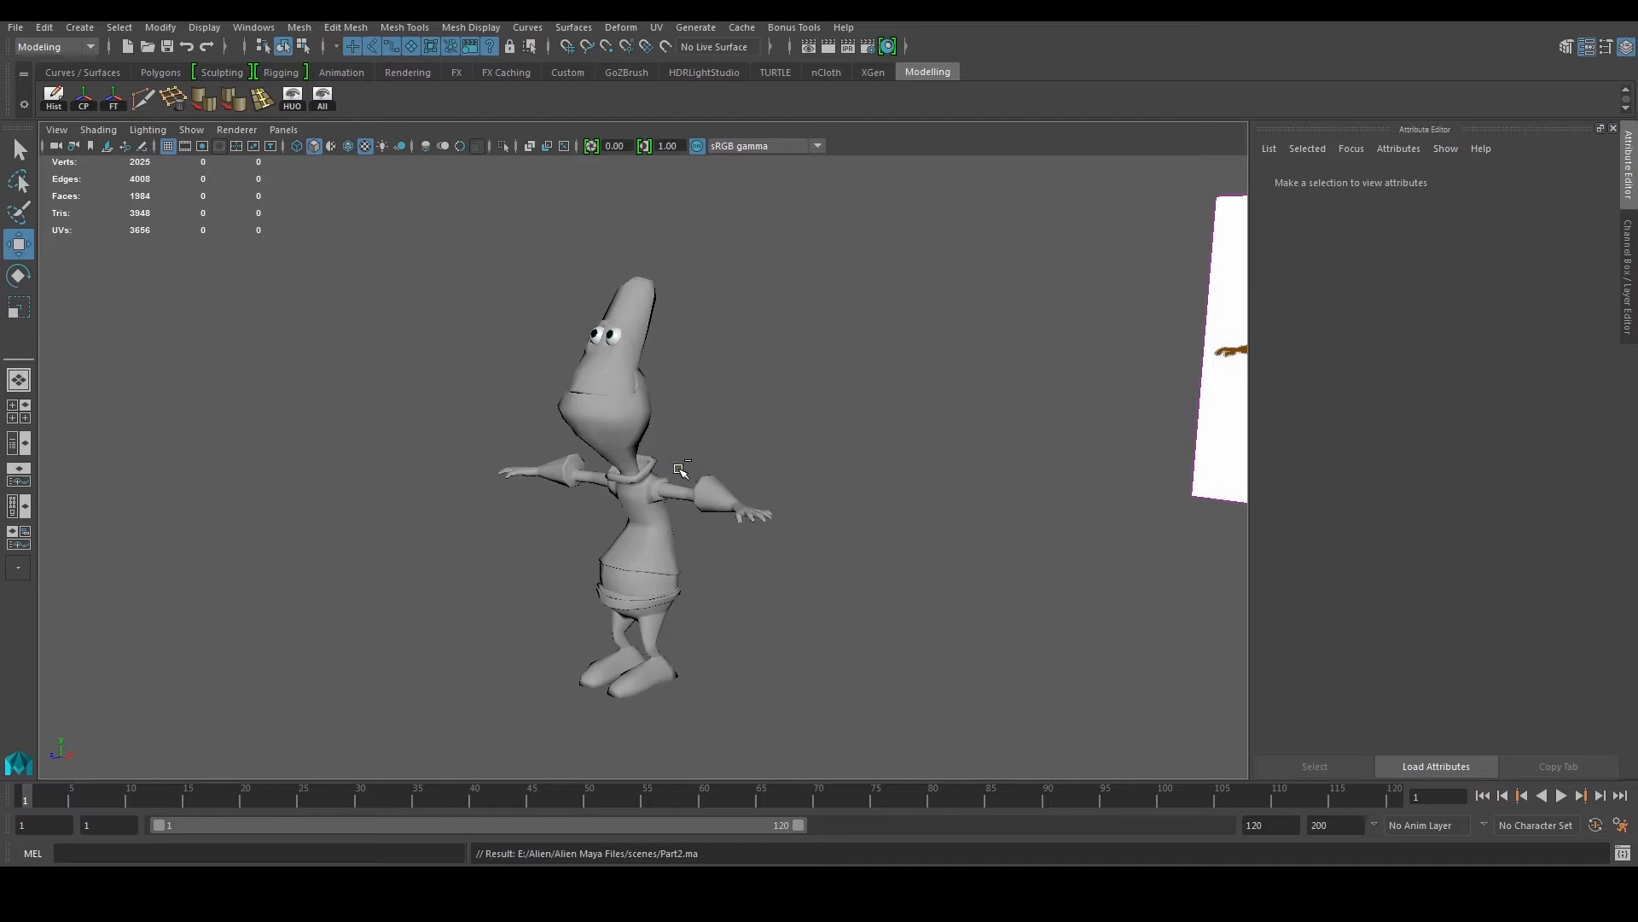
key("ctrl+n")
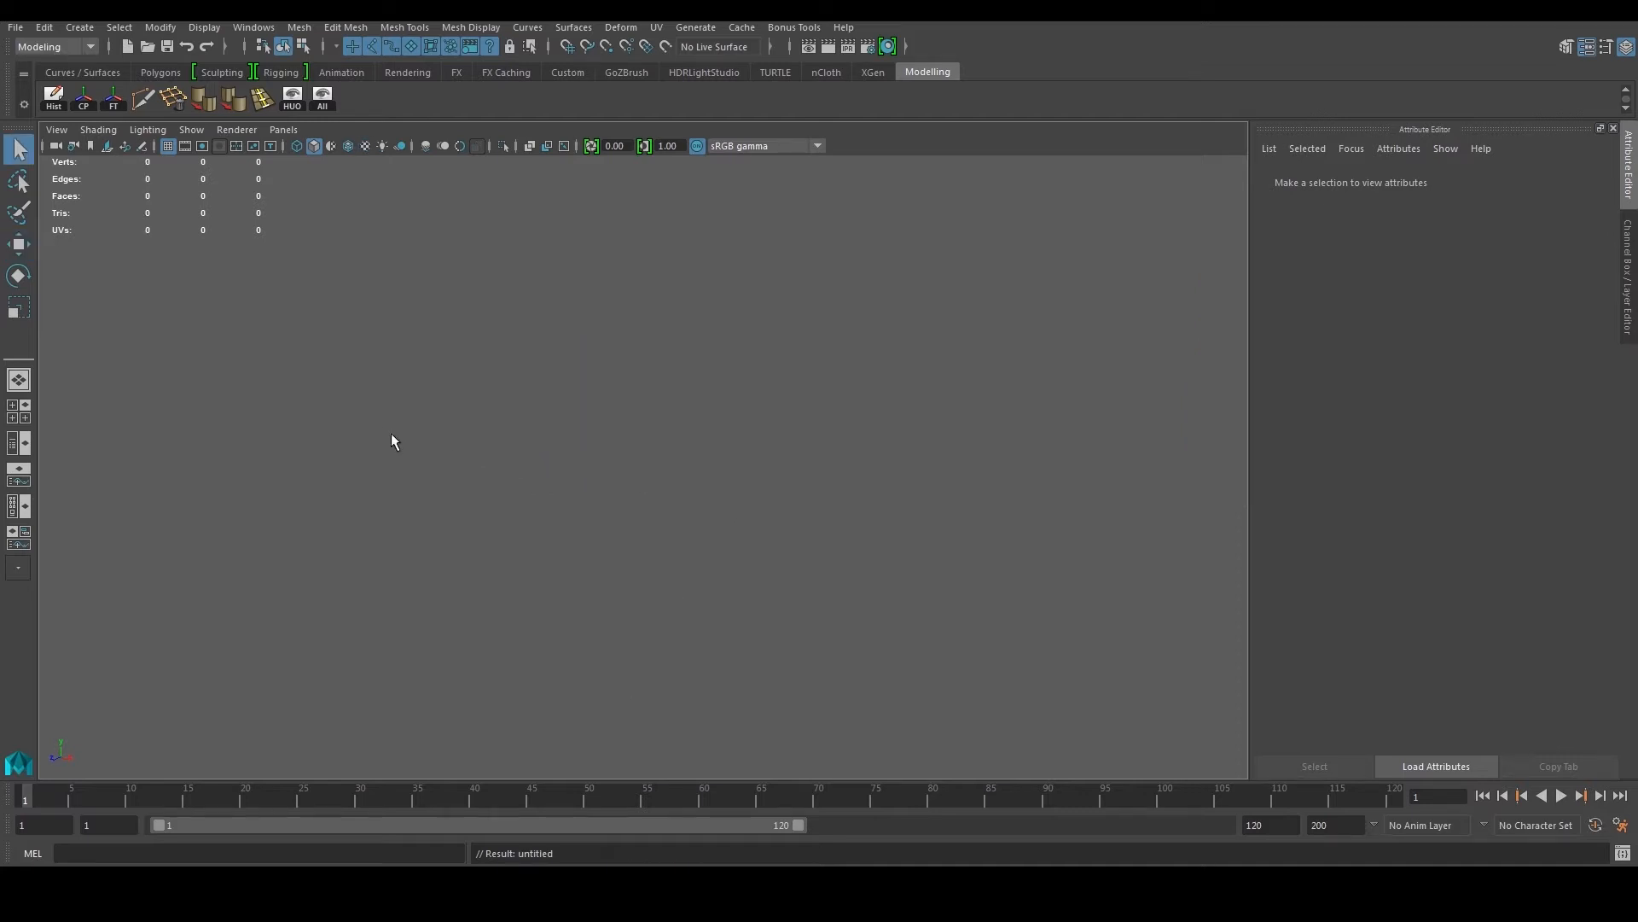
Step: Turn on the grid display in the empty scene
key("space")
left_click(507, 451)
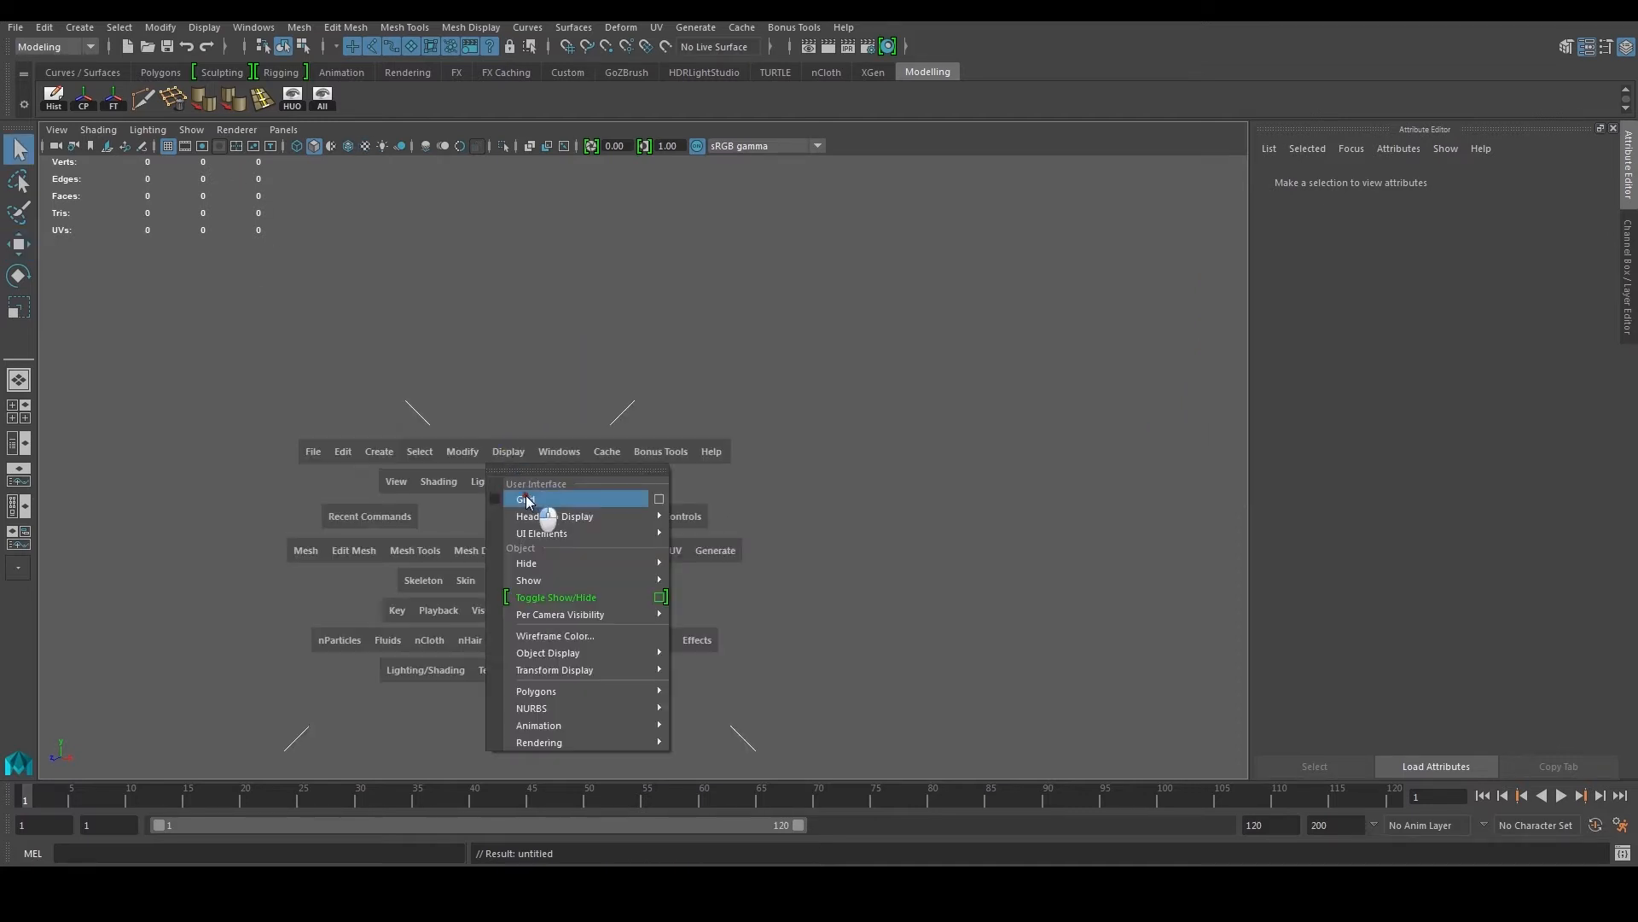
left_click(526, 497)
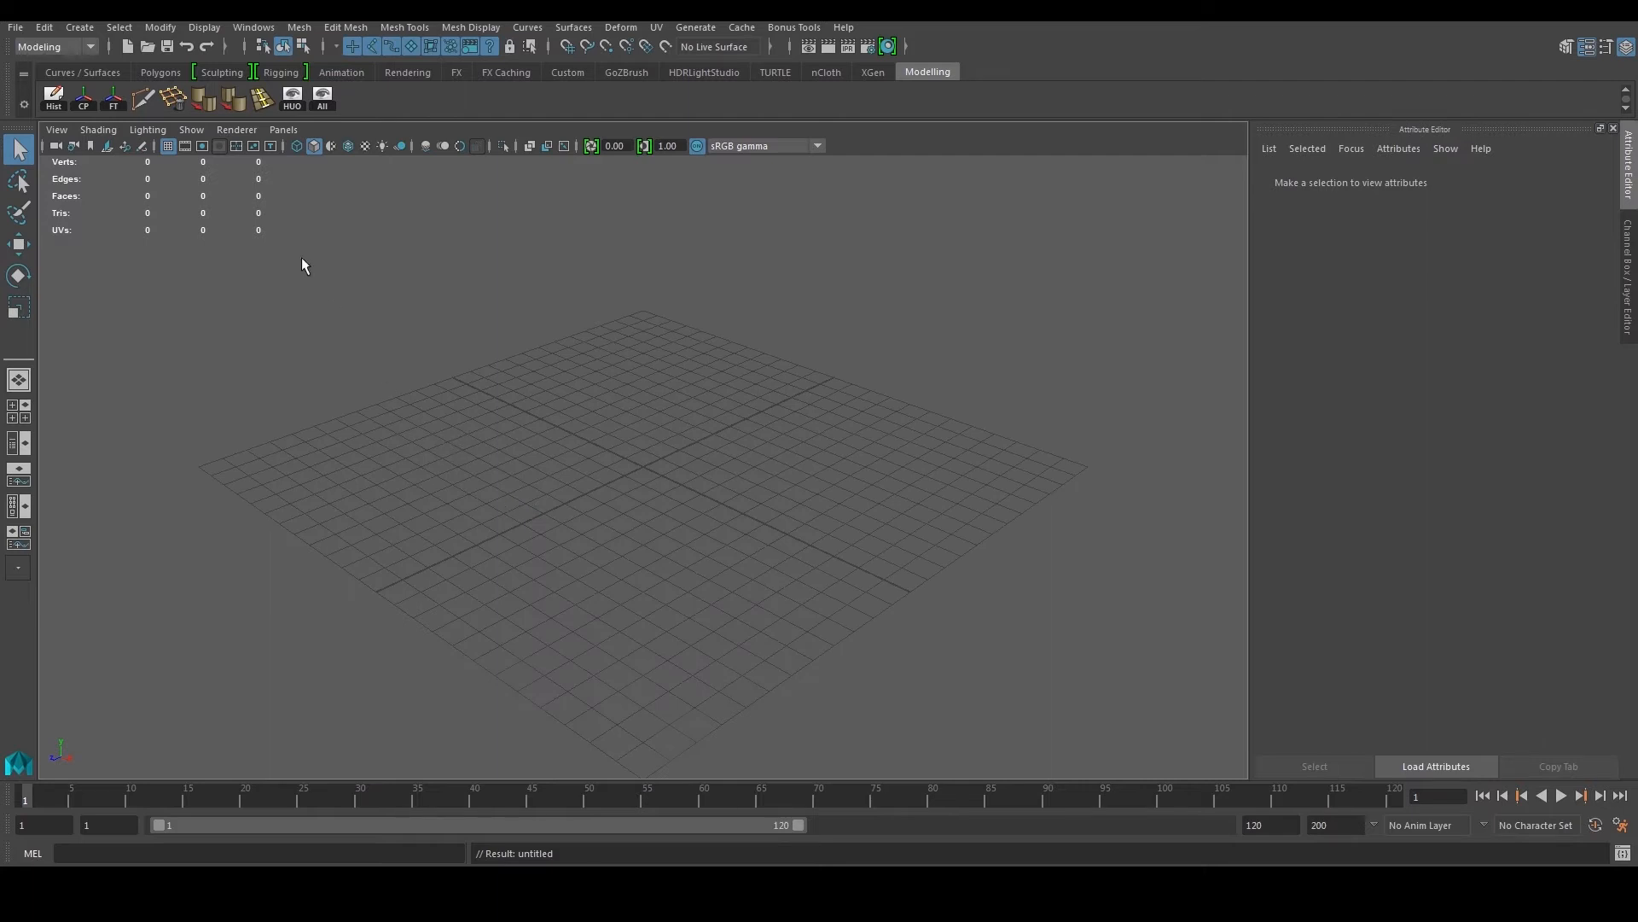
Step: Create a polygon cube at the origin and frame it in the view
left_click(81, 27)
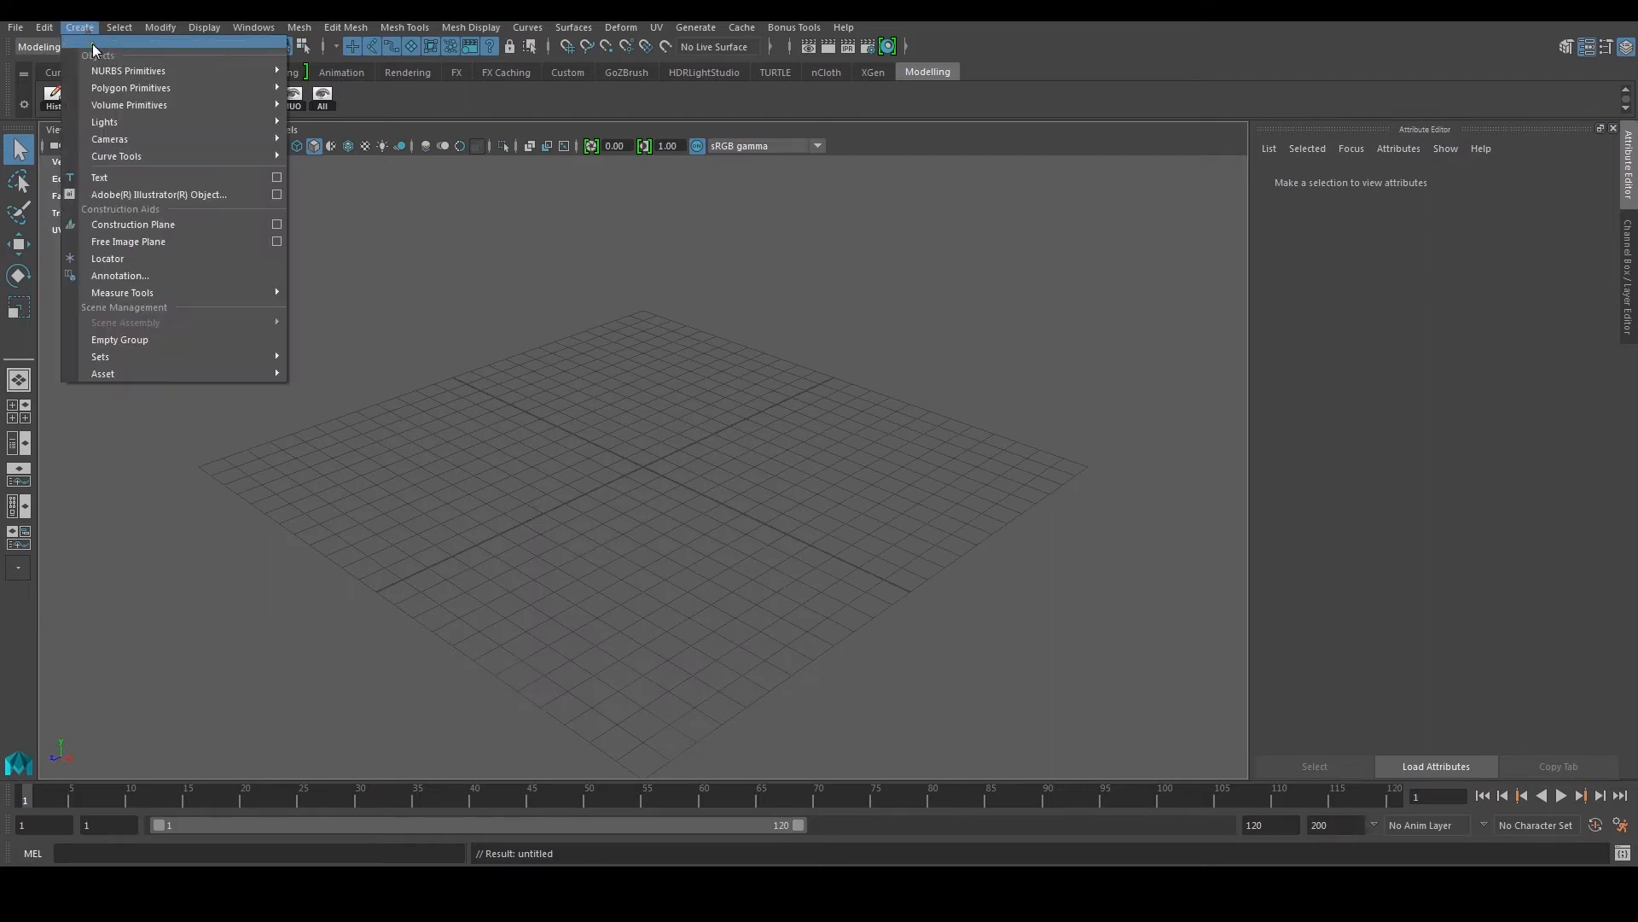
mouse_move(115, 85)
left_click(348, 120)
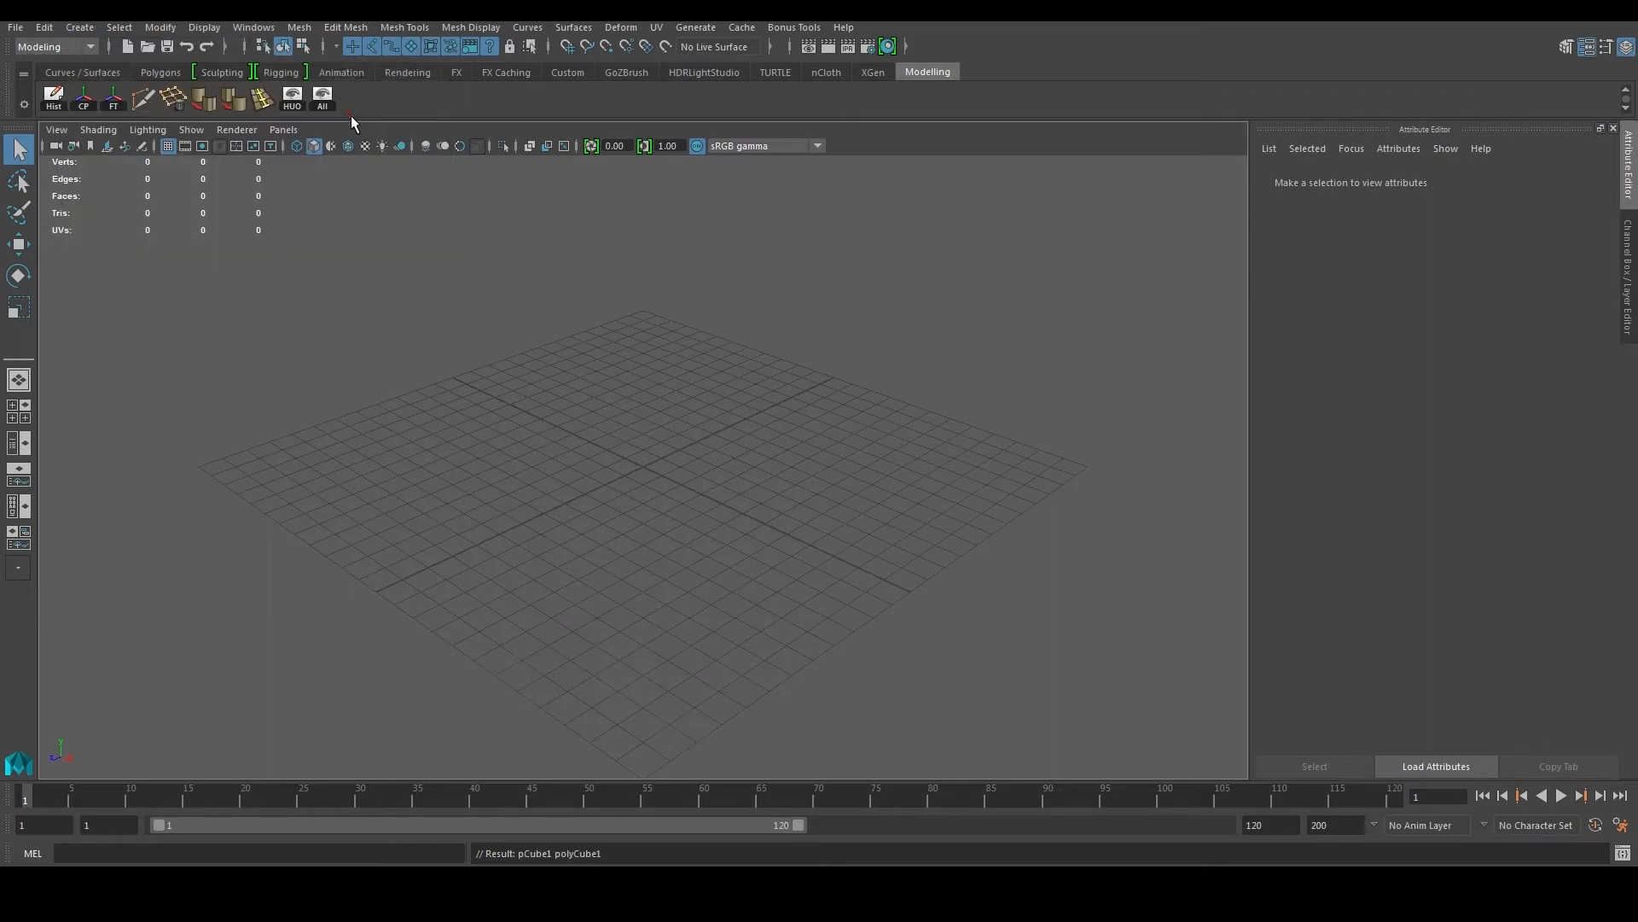
key("f")
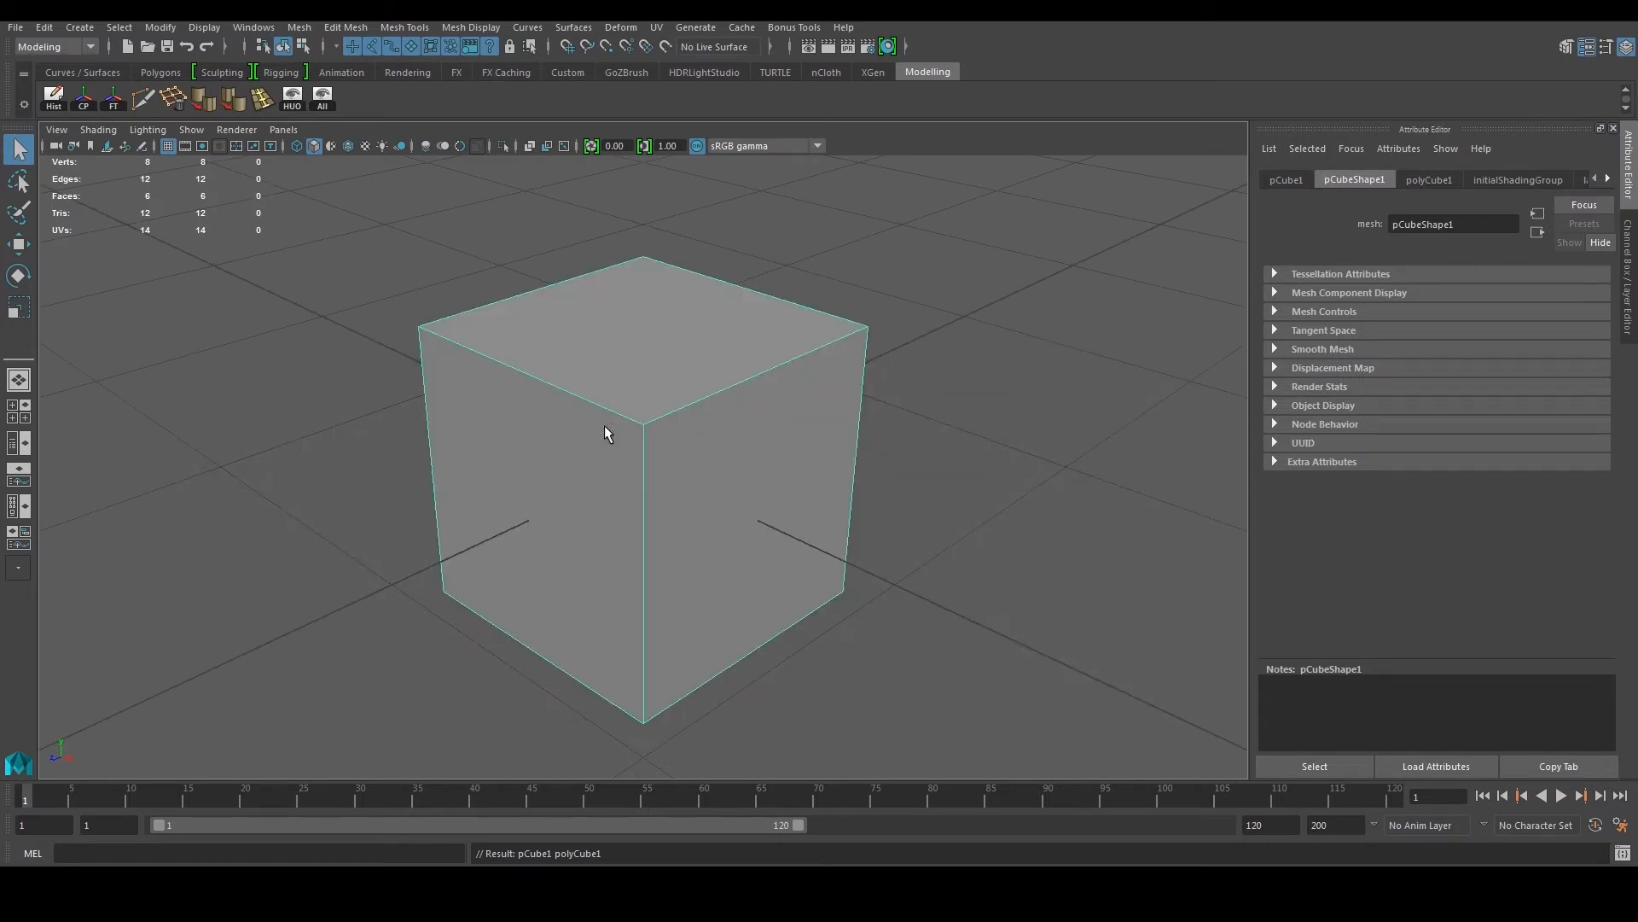
Step: Switch the cube to face selection and select all six faces one by one to inspect its sides
key("r")
left_click_drag(689, 473, 724, 486)
right_click_drag(725, 486, 692, 487)
left_click(684, 486)
left_click_drag(683, 486, 666, 465, "alt")
left_click(665, 465, "shift")
left_click_drag(832, 483, 669, 424, "alt")
left_click(708, 506, "shift")
left_click_drag(647, 603, 683, 478, "alt")
left_click(669, 555, "shift")
left_click(653, 441, "shift")
left_click_drag(461, 453, 577, 475, "alt")
left_click(566, 483, "shift")
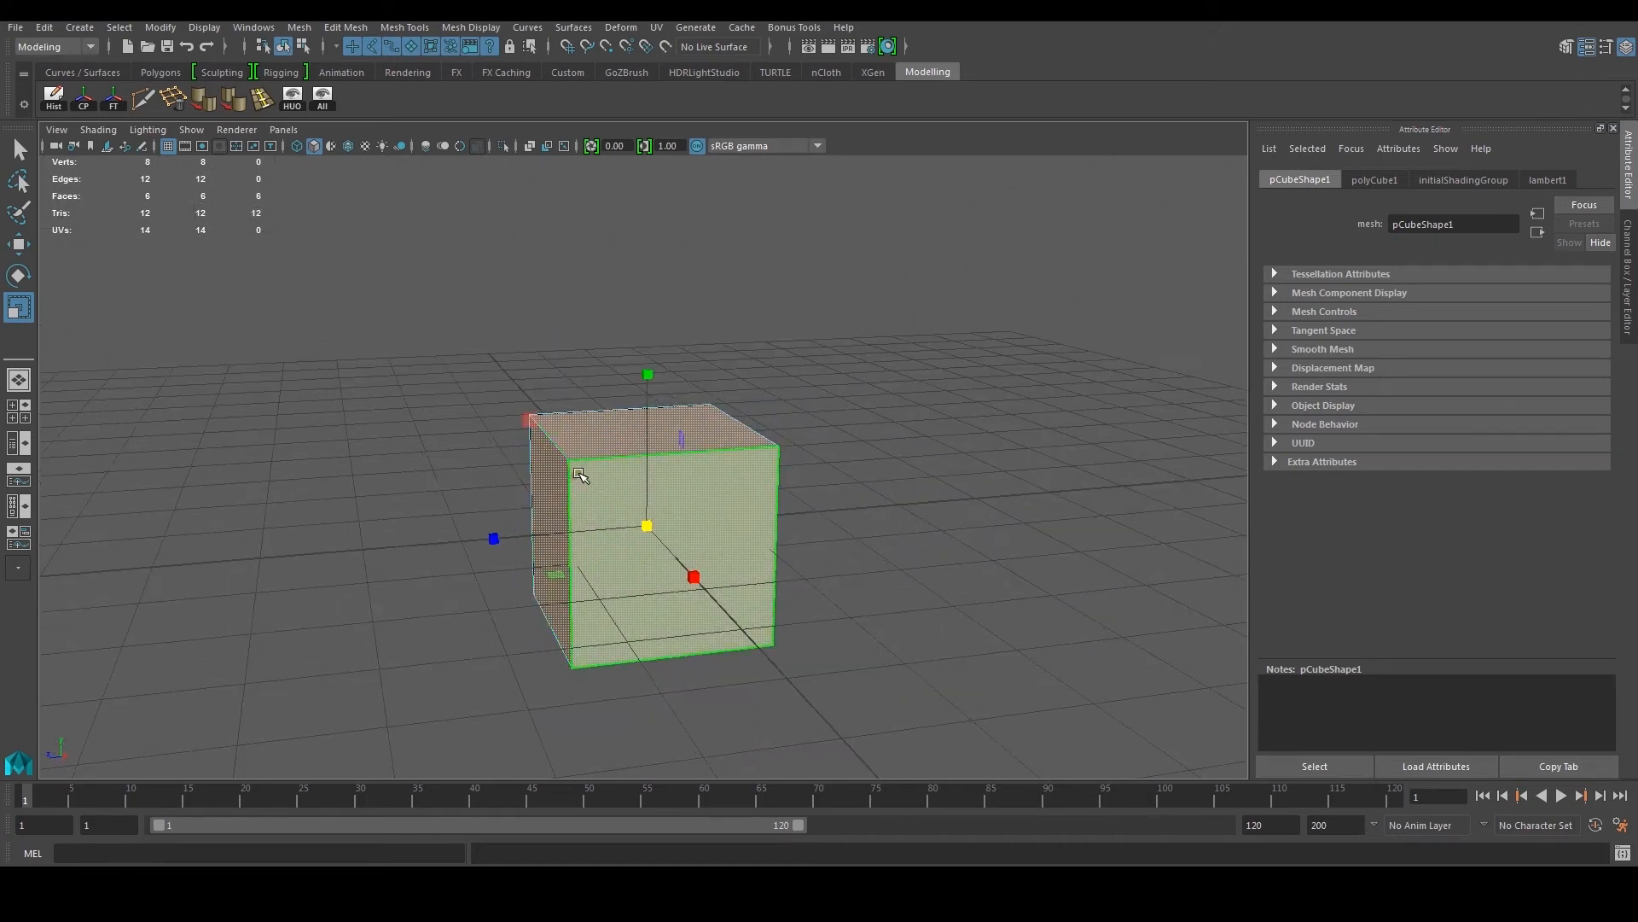
Step: Return the cube to object selection, select it and open the UV Editor
scroll(583, 474, "up", 2)
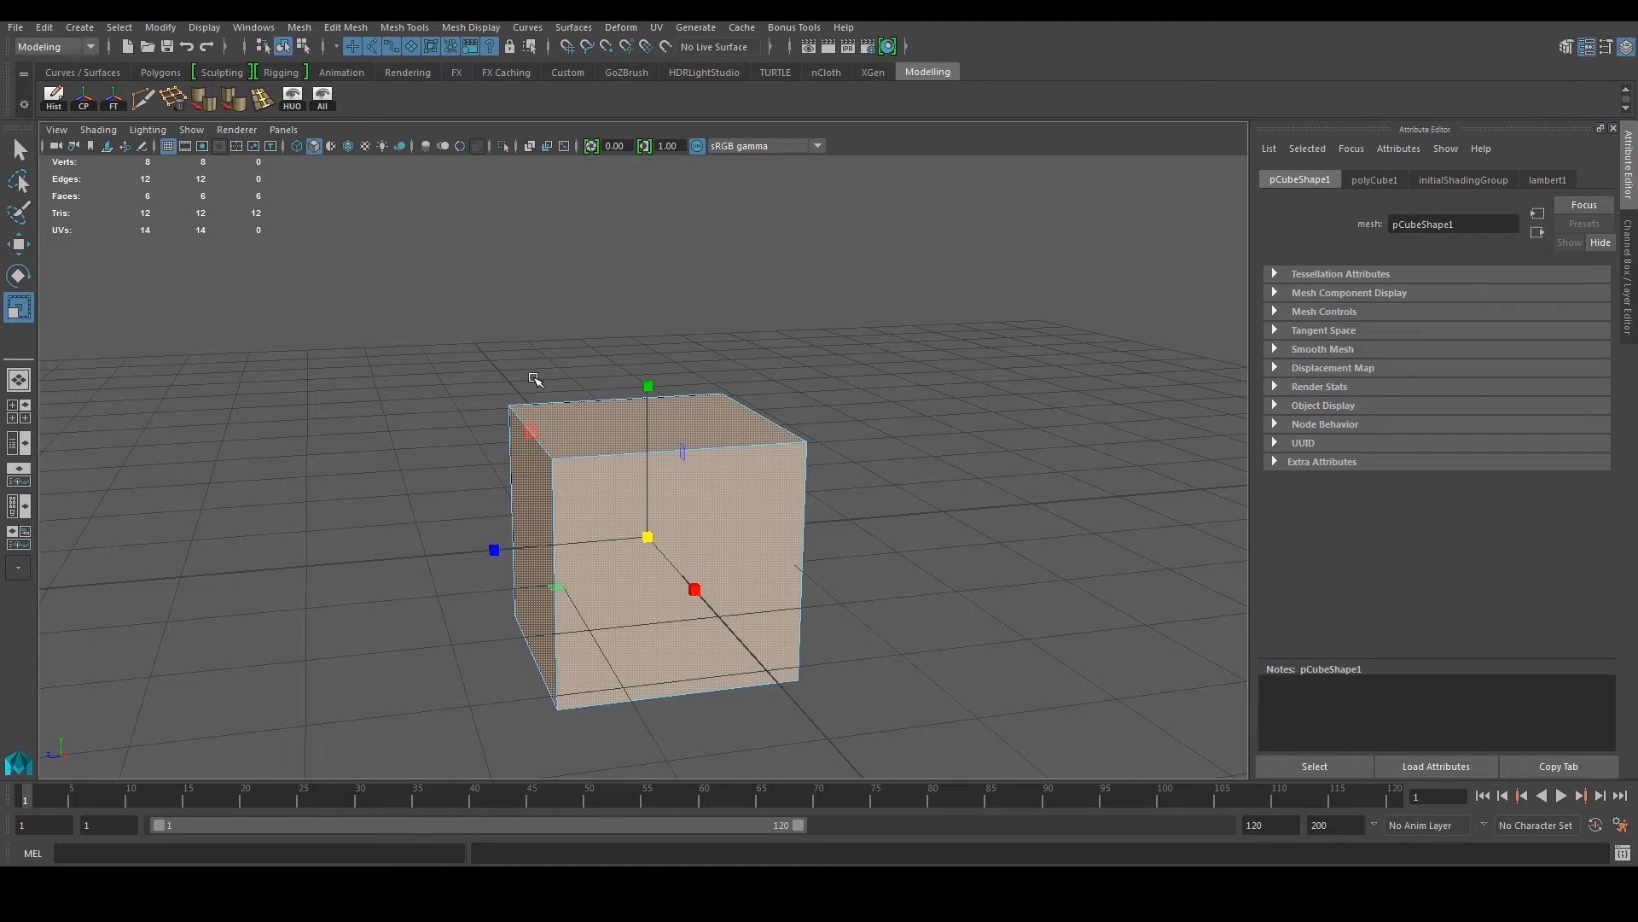
mouse_move(599, 449)
left_mouse_down("alt")
mouse_move(652, 441)
mouse_move(607, 464)
left_mouse_up("alt")
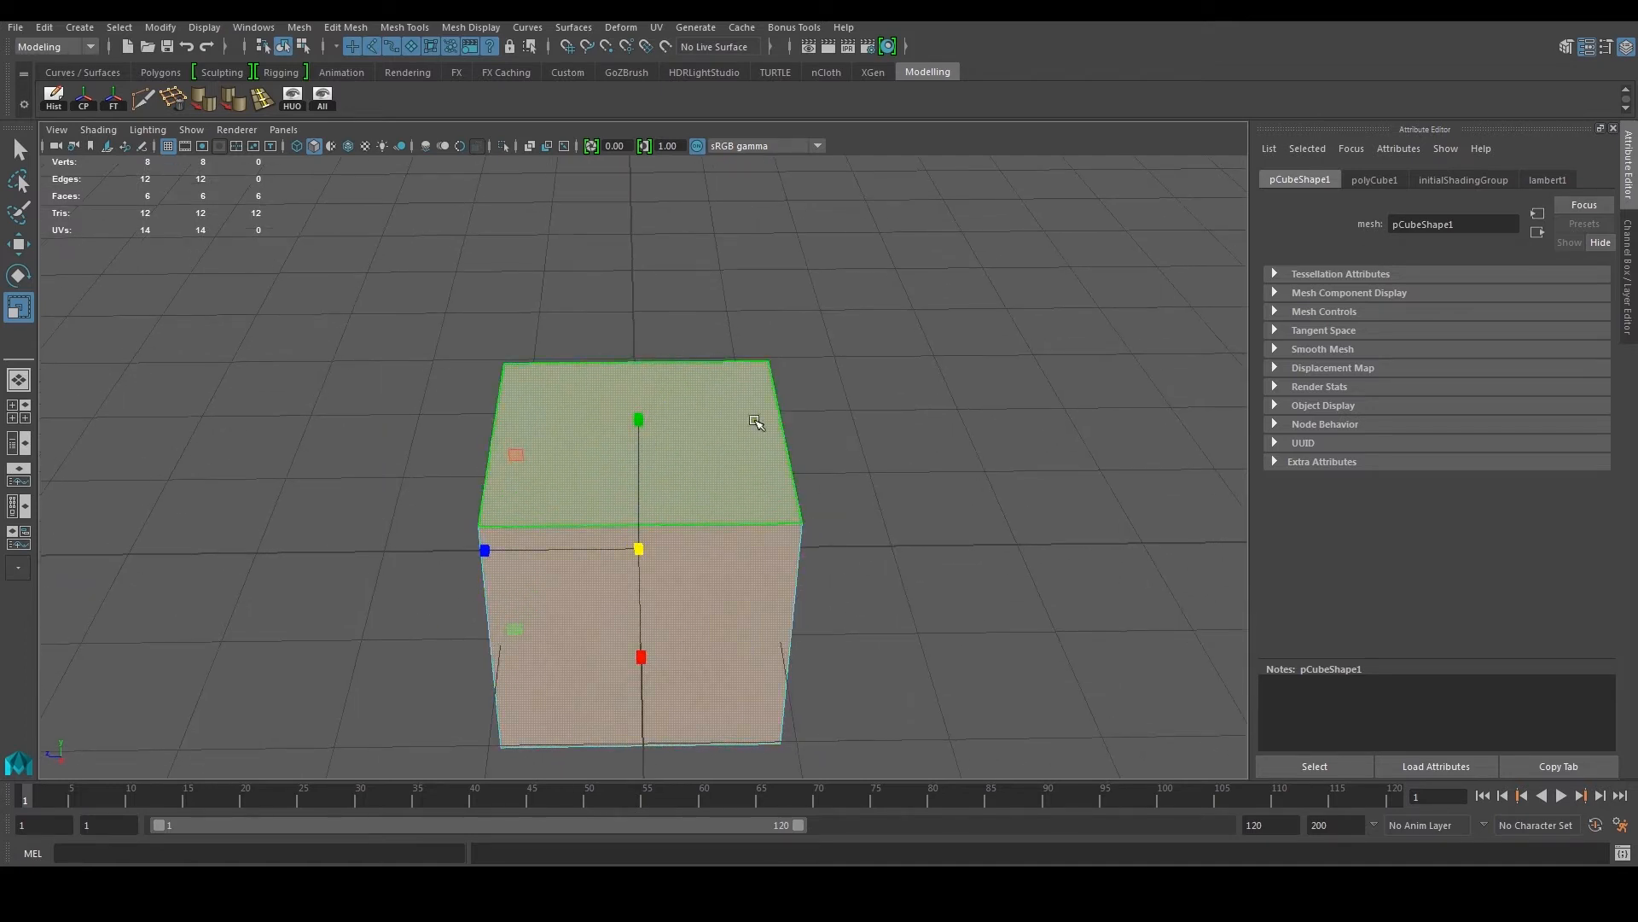
left_click_drag(1039, 552, 640, 534, "alt")
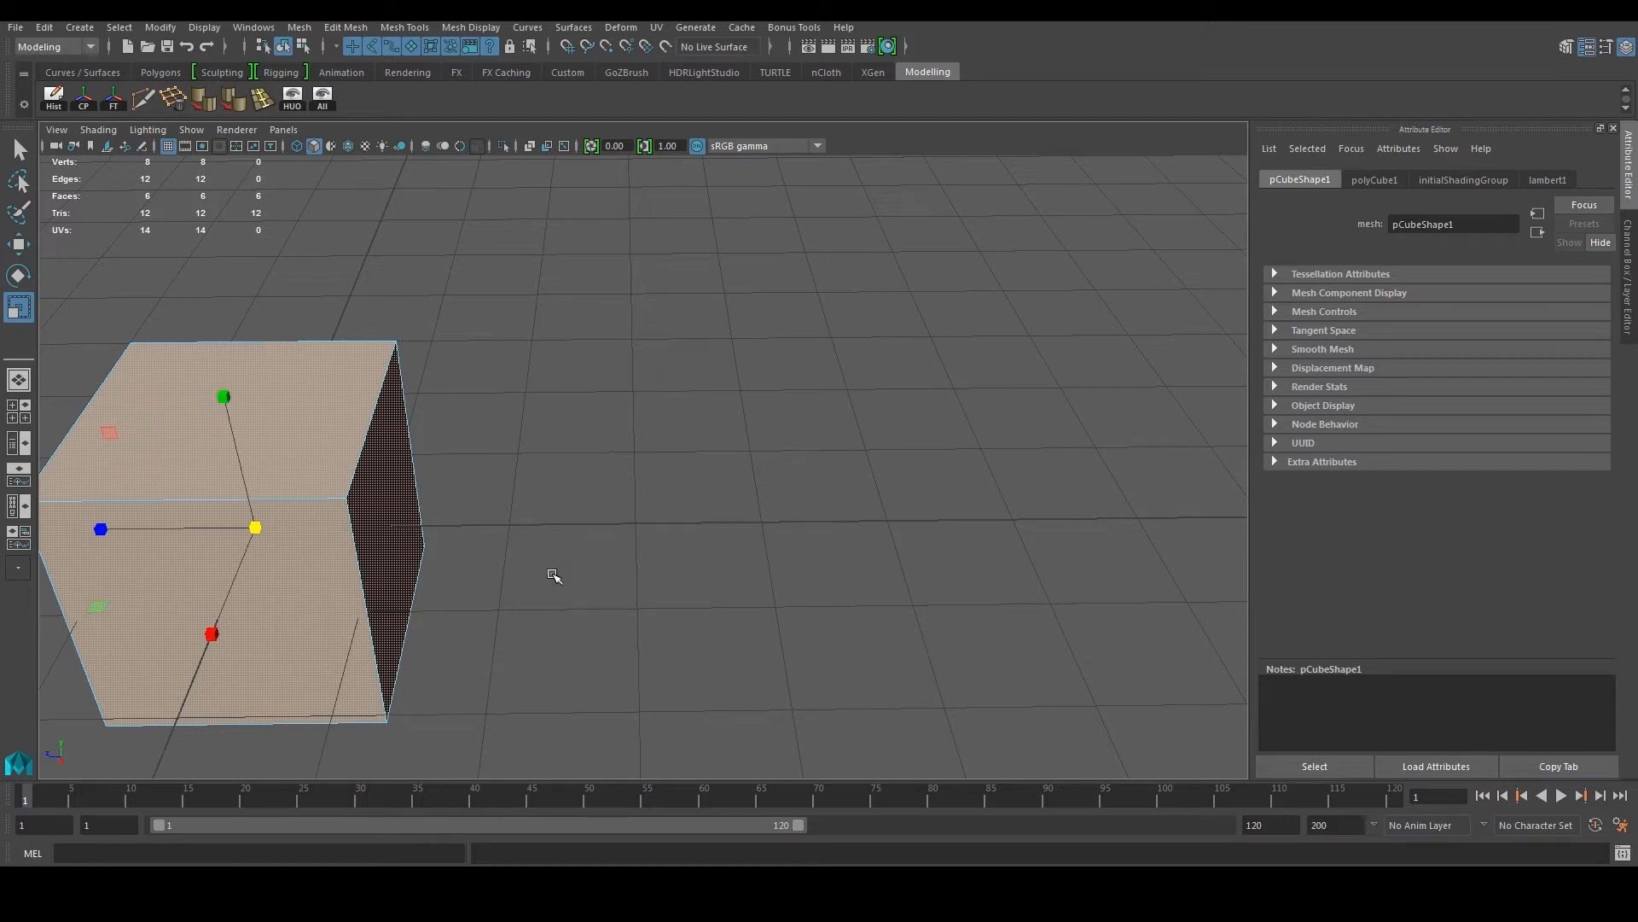
right_click_drag(309, 386, 379, 355)
left_click(329, 401)
left_click_drag(375, 425, 431, 363, "alt")
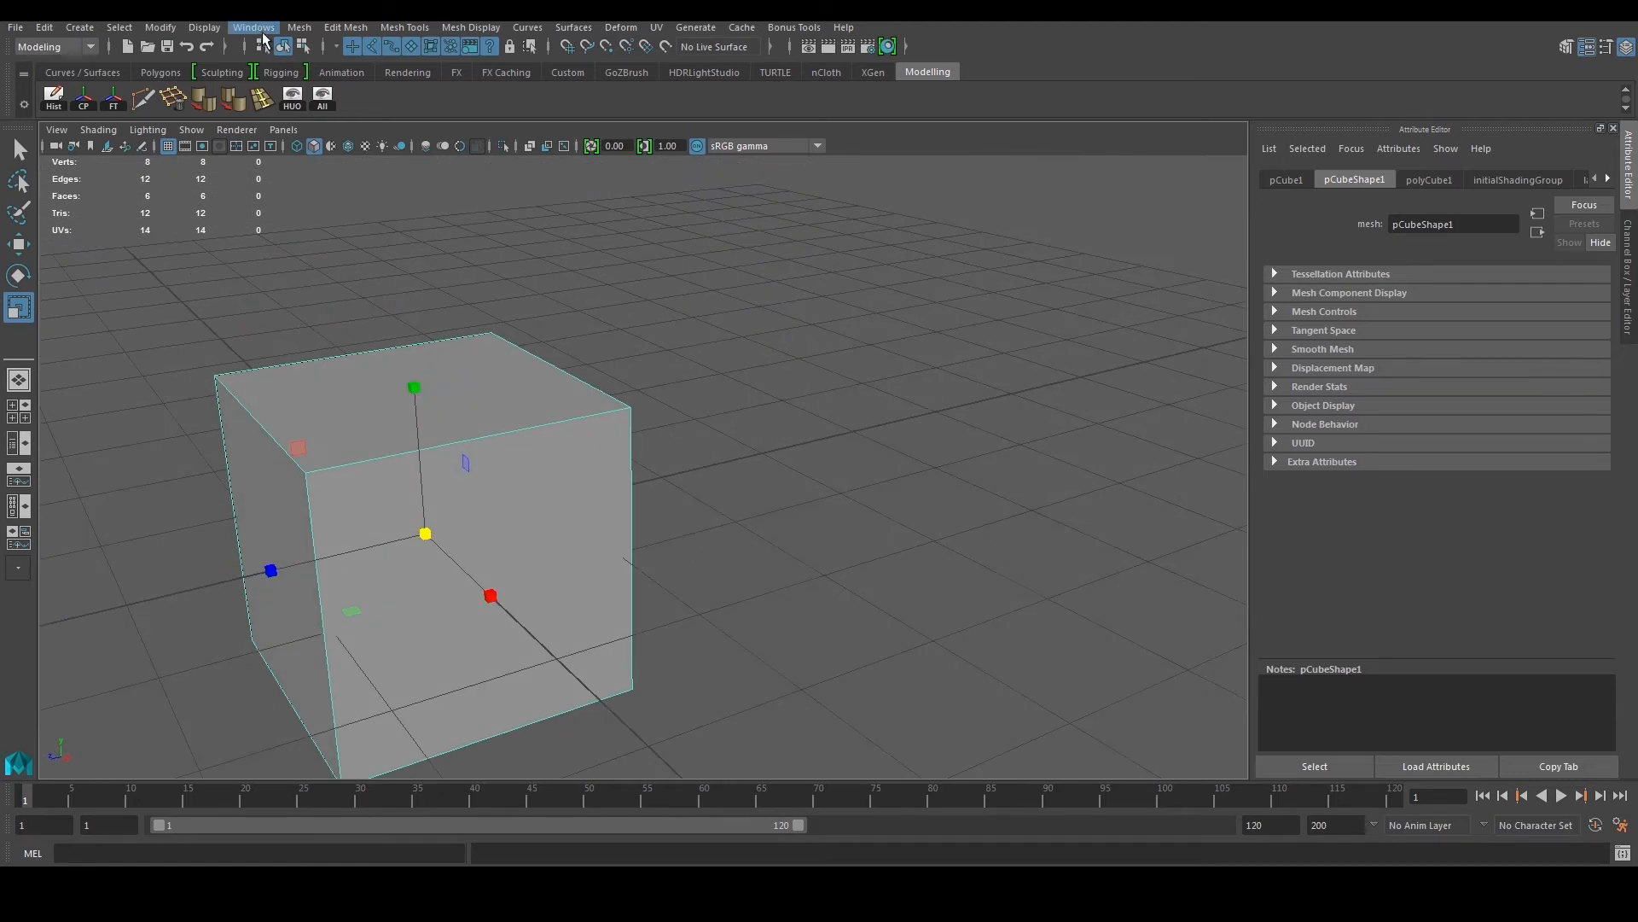
left_click(263, 33)
mouse_move(297, 88)
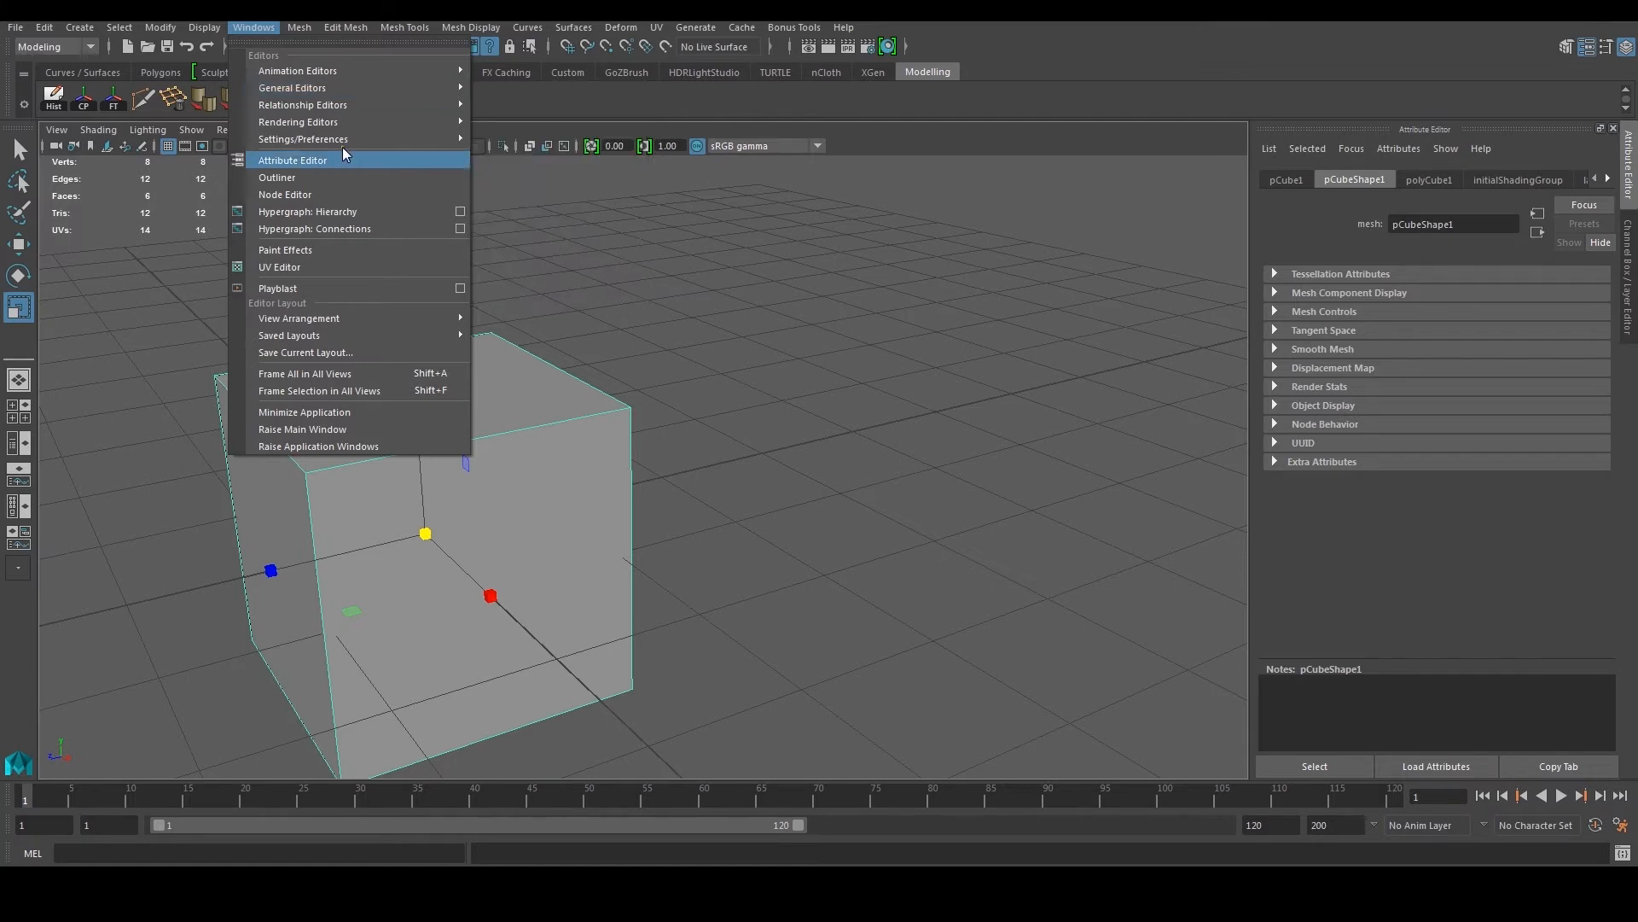
left_click(300, 267)
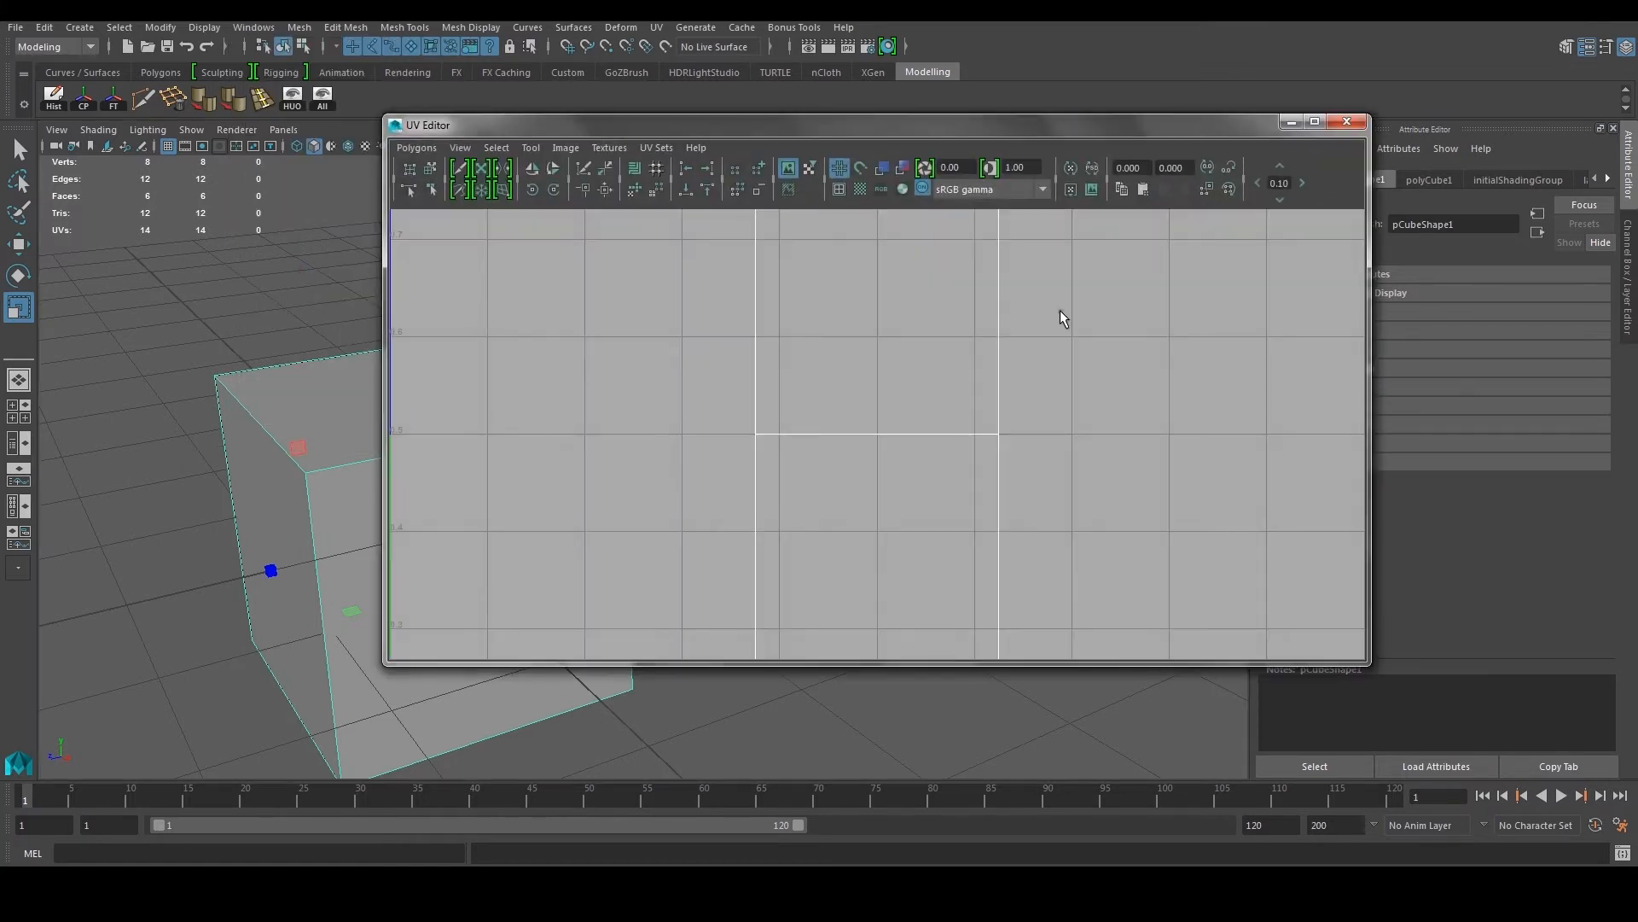
Step: Show the cube's full UV layout beside the model and select its top face to match it with its square
scroll(1039, 264, "down", 6)
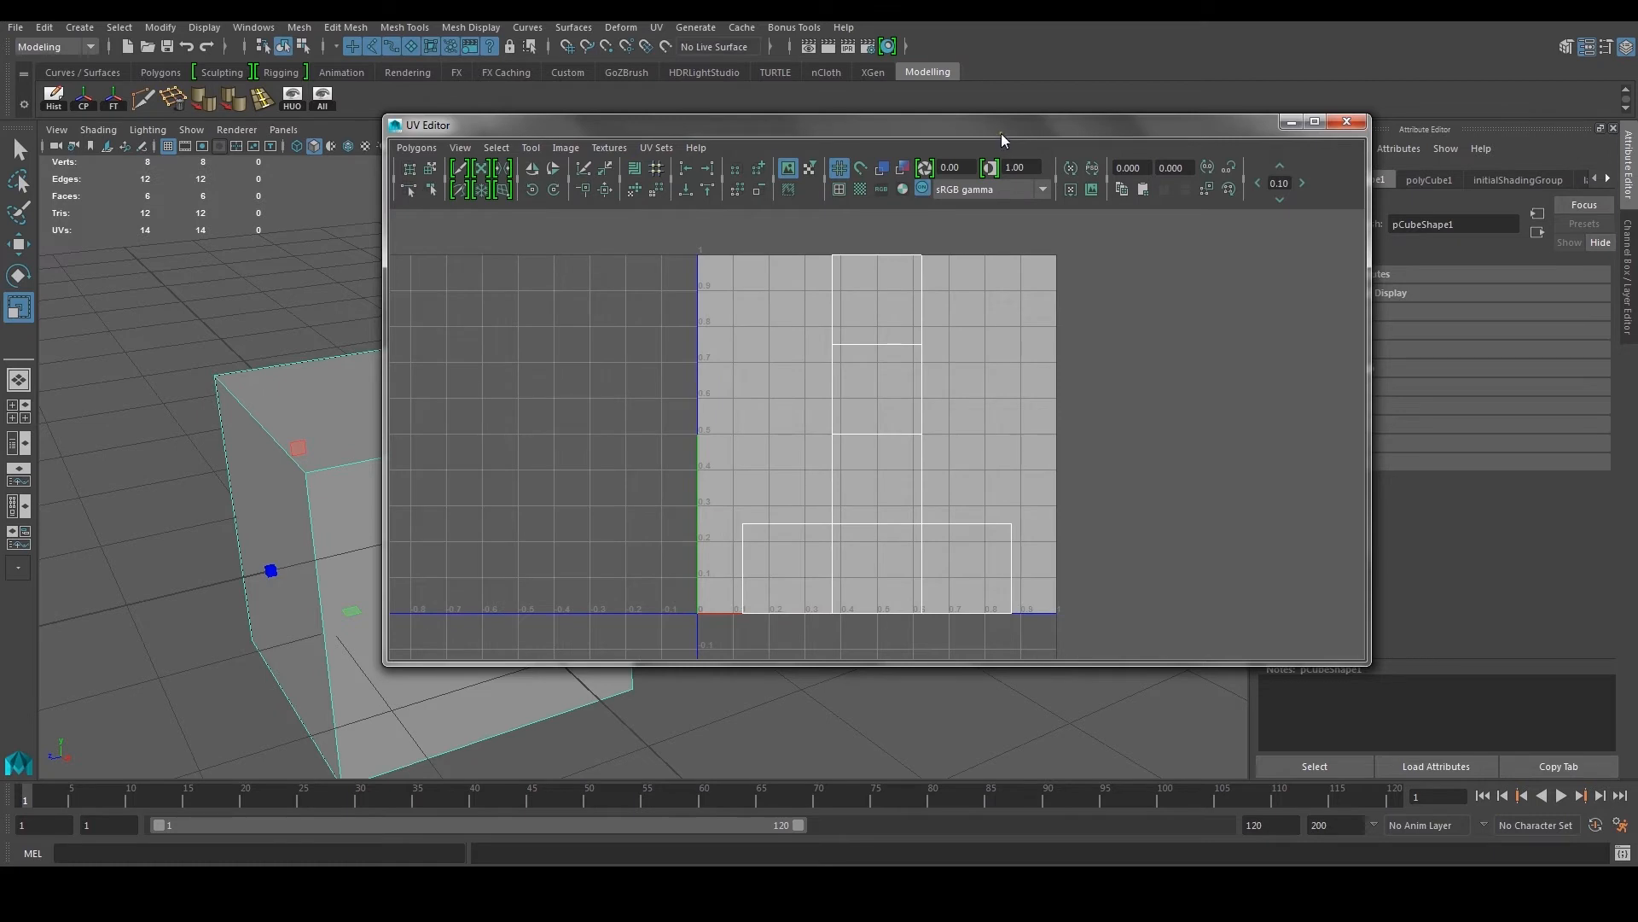
left_click_drag(1001, 136, 1131, 137)
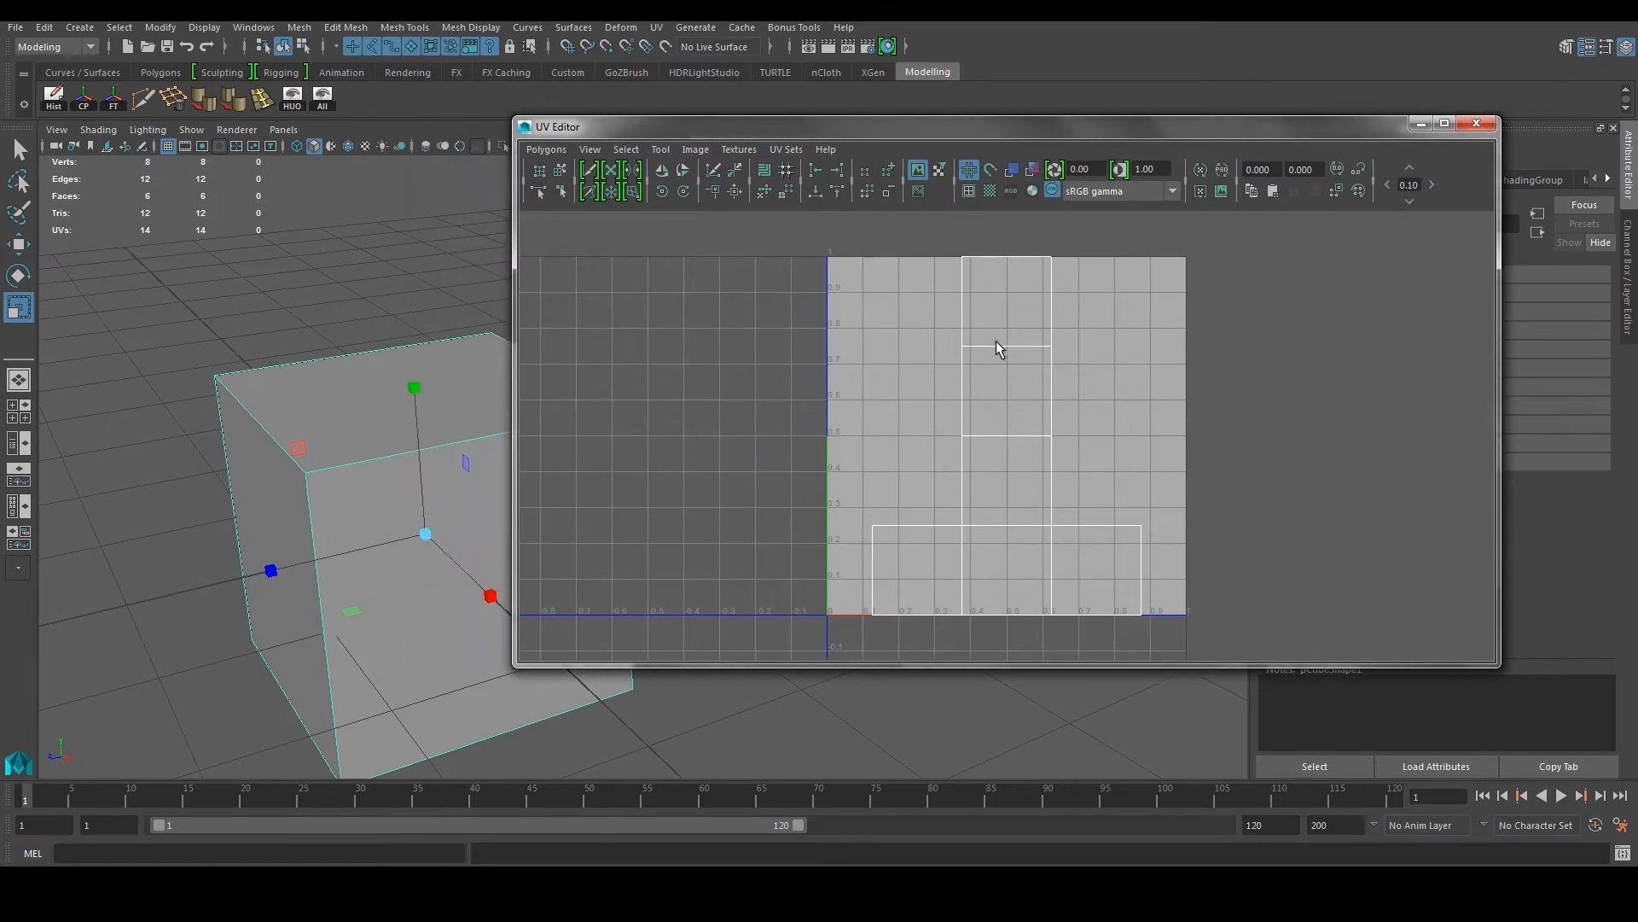
left_click_drag(412, 507, 376, 558)
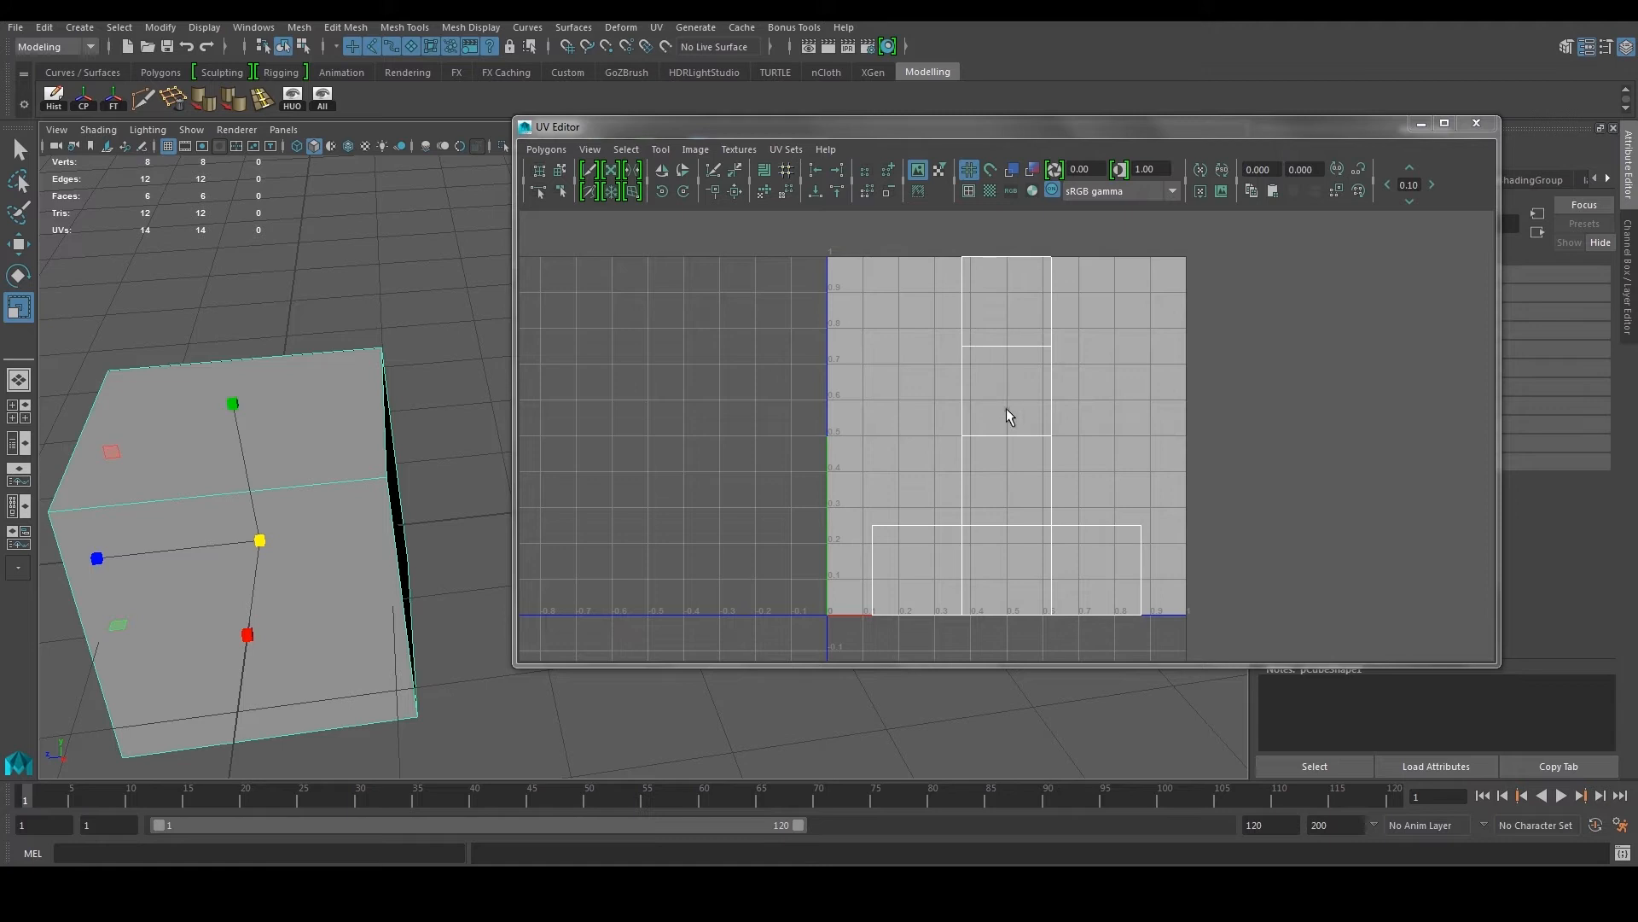
right_click_drag(349, 408, 352, 436)
left_click(353, 433)
left_click_drag(439, 505, 442, 514, "alt")
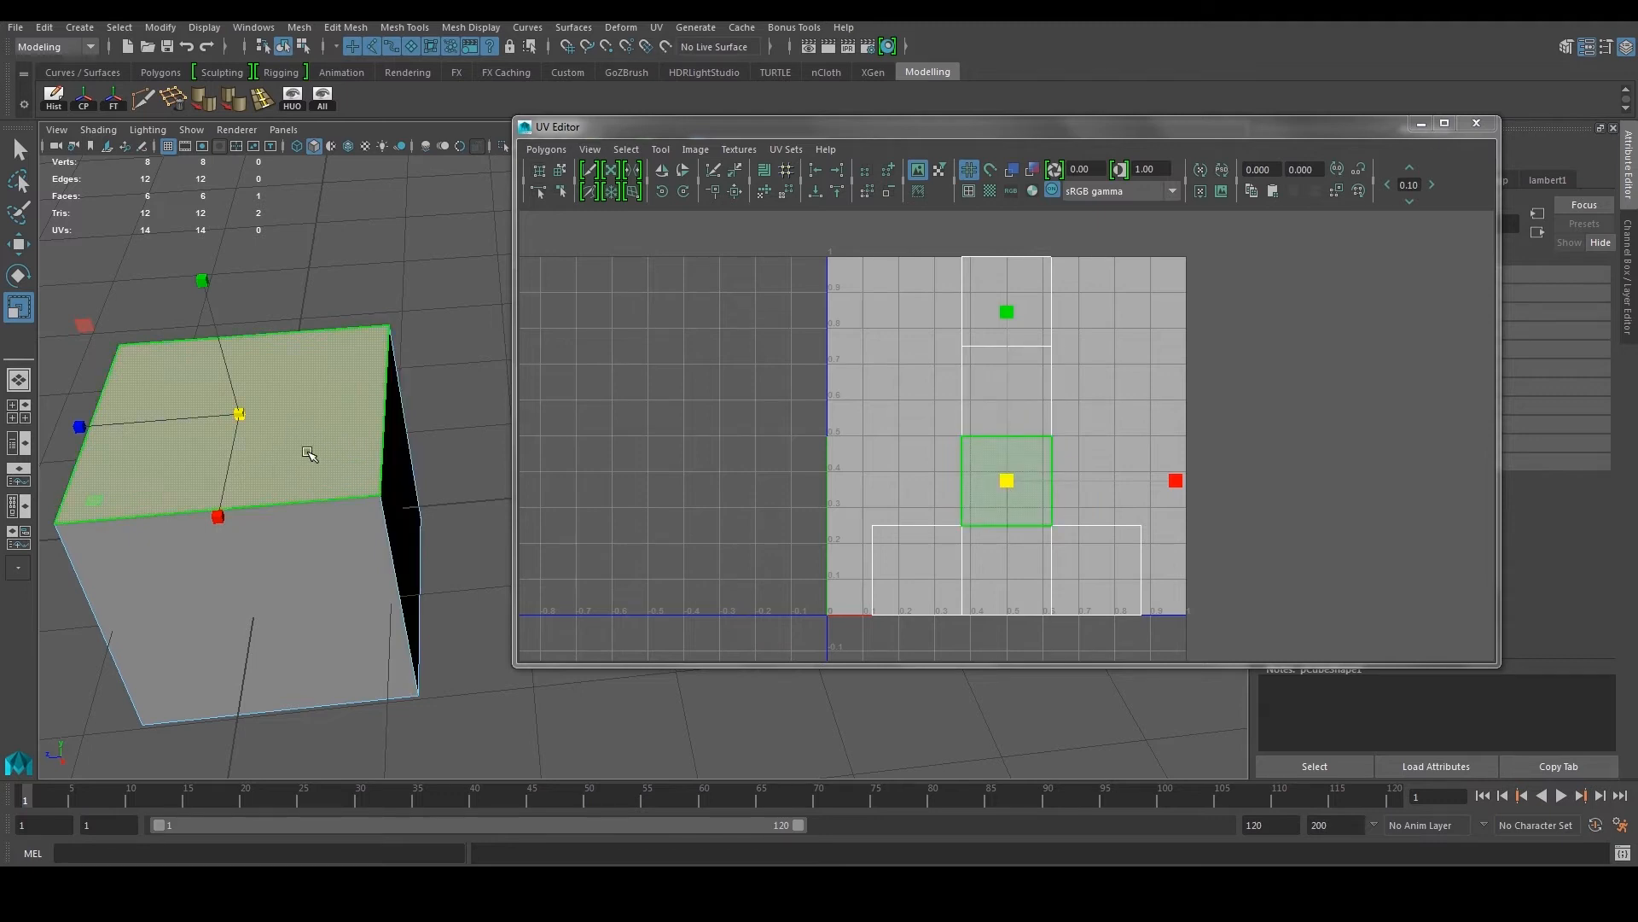
middle_click_drag(286, 442, 327, 505, "alt")
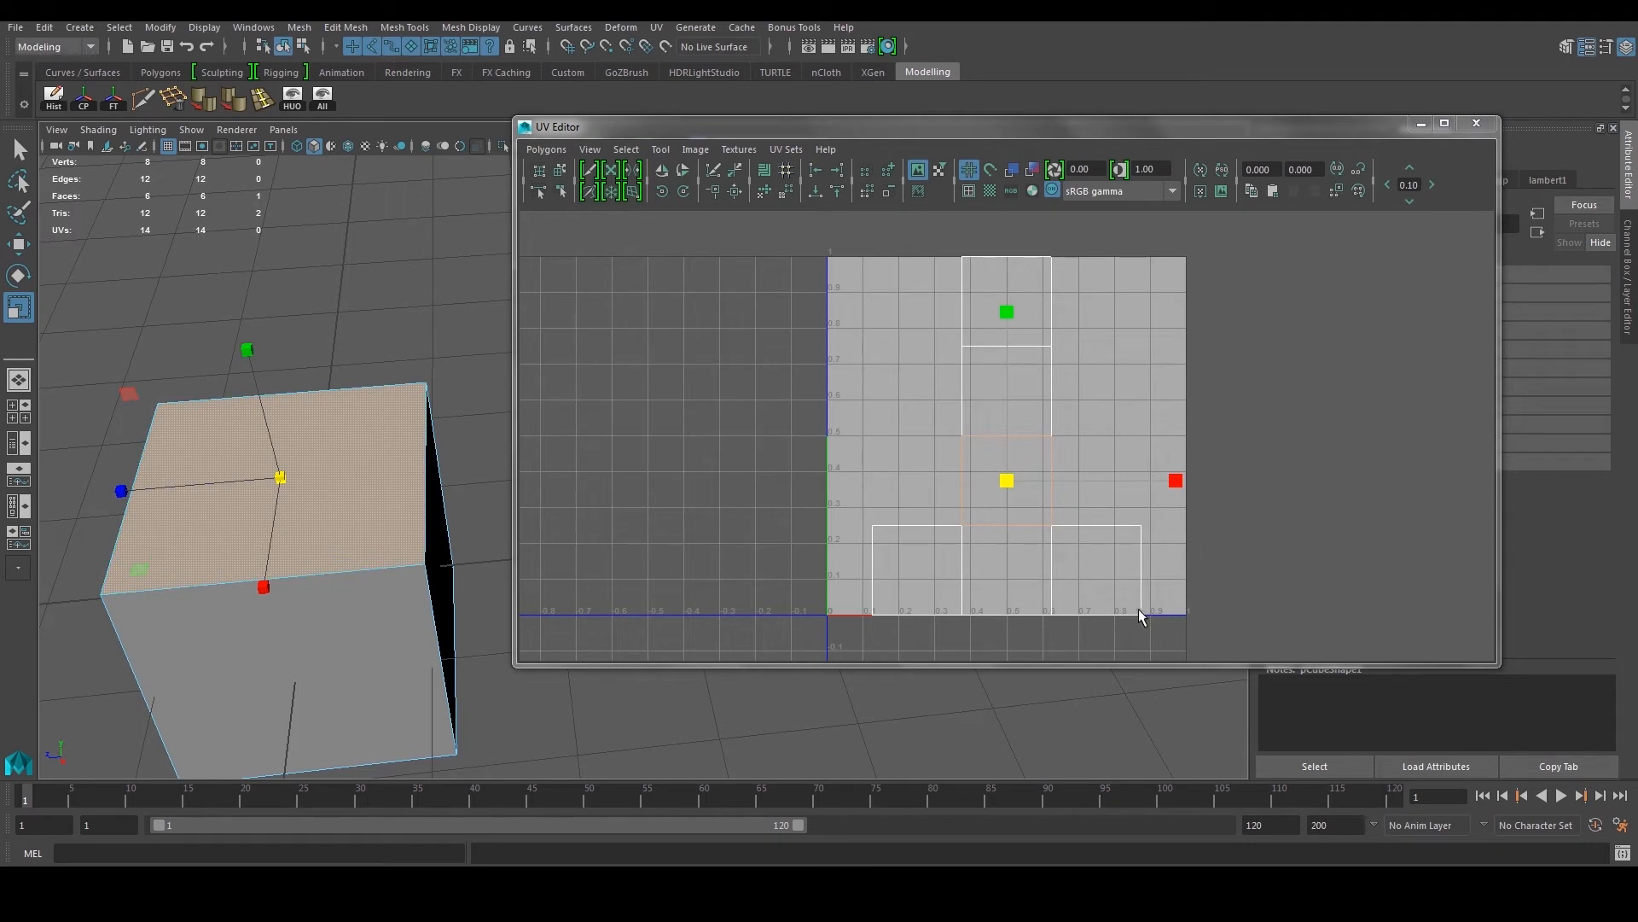
left_click_drag(381, 585, 325, 589, "alt")
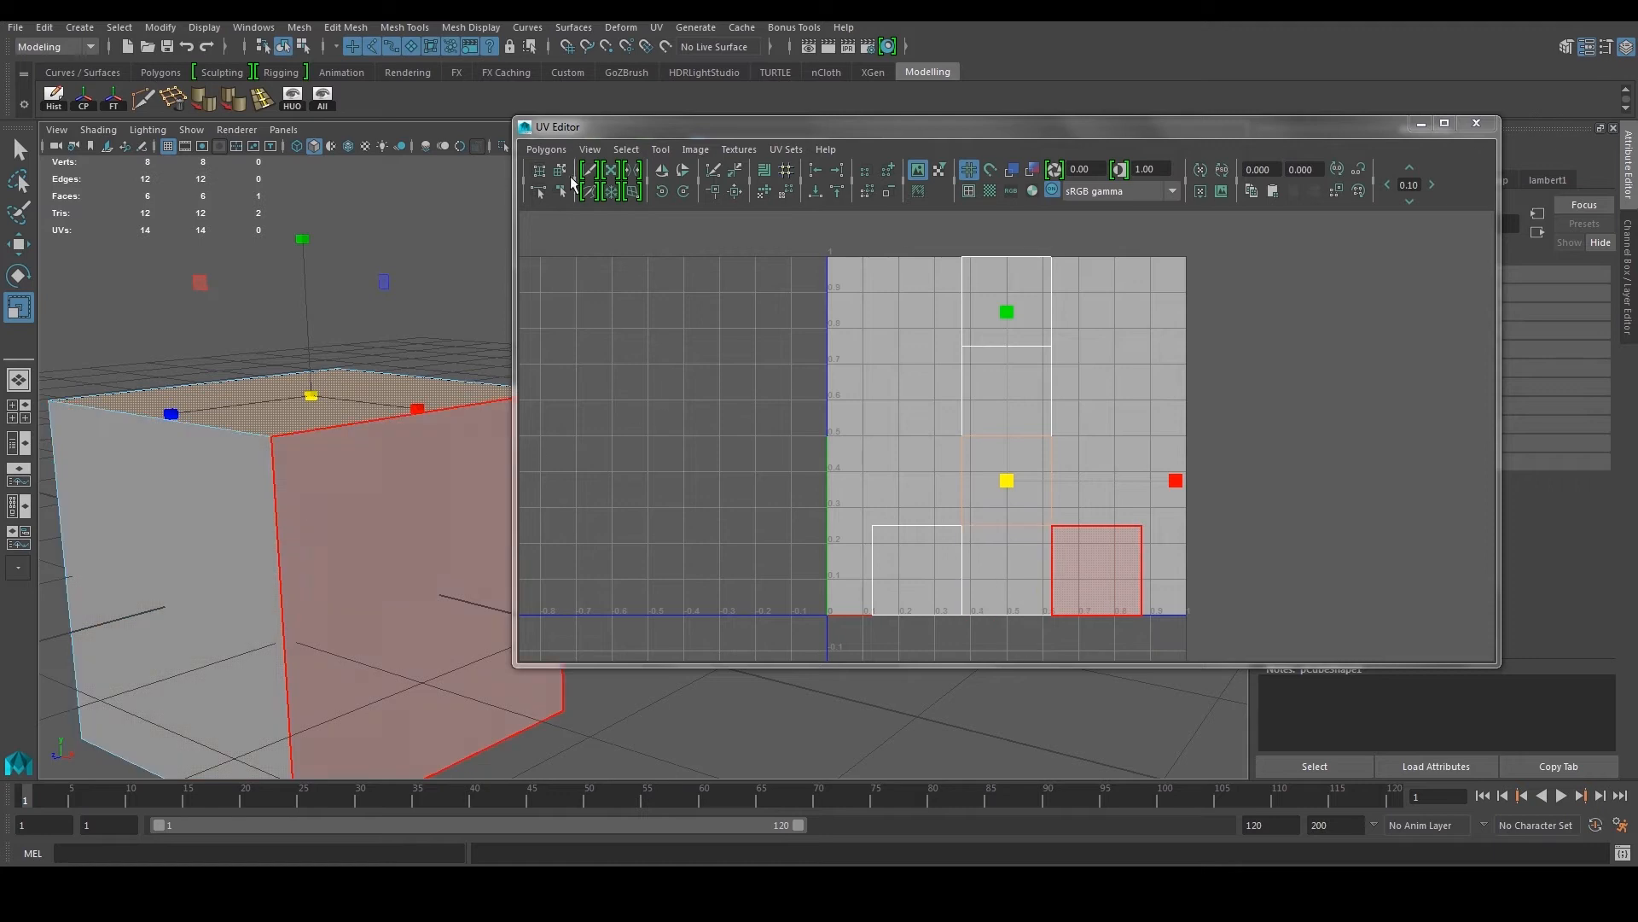
Step: Return the cube to object selection, then create a polygon sphere and move it clear of the cube
scroll(289, 459, "down", 5)
middle_click_drag(475, 479, 339, 514, "alt")
right_click_drag(347, 451, 431, 427)
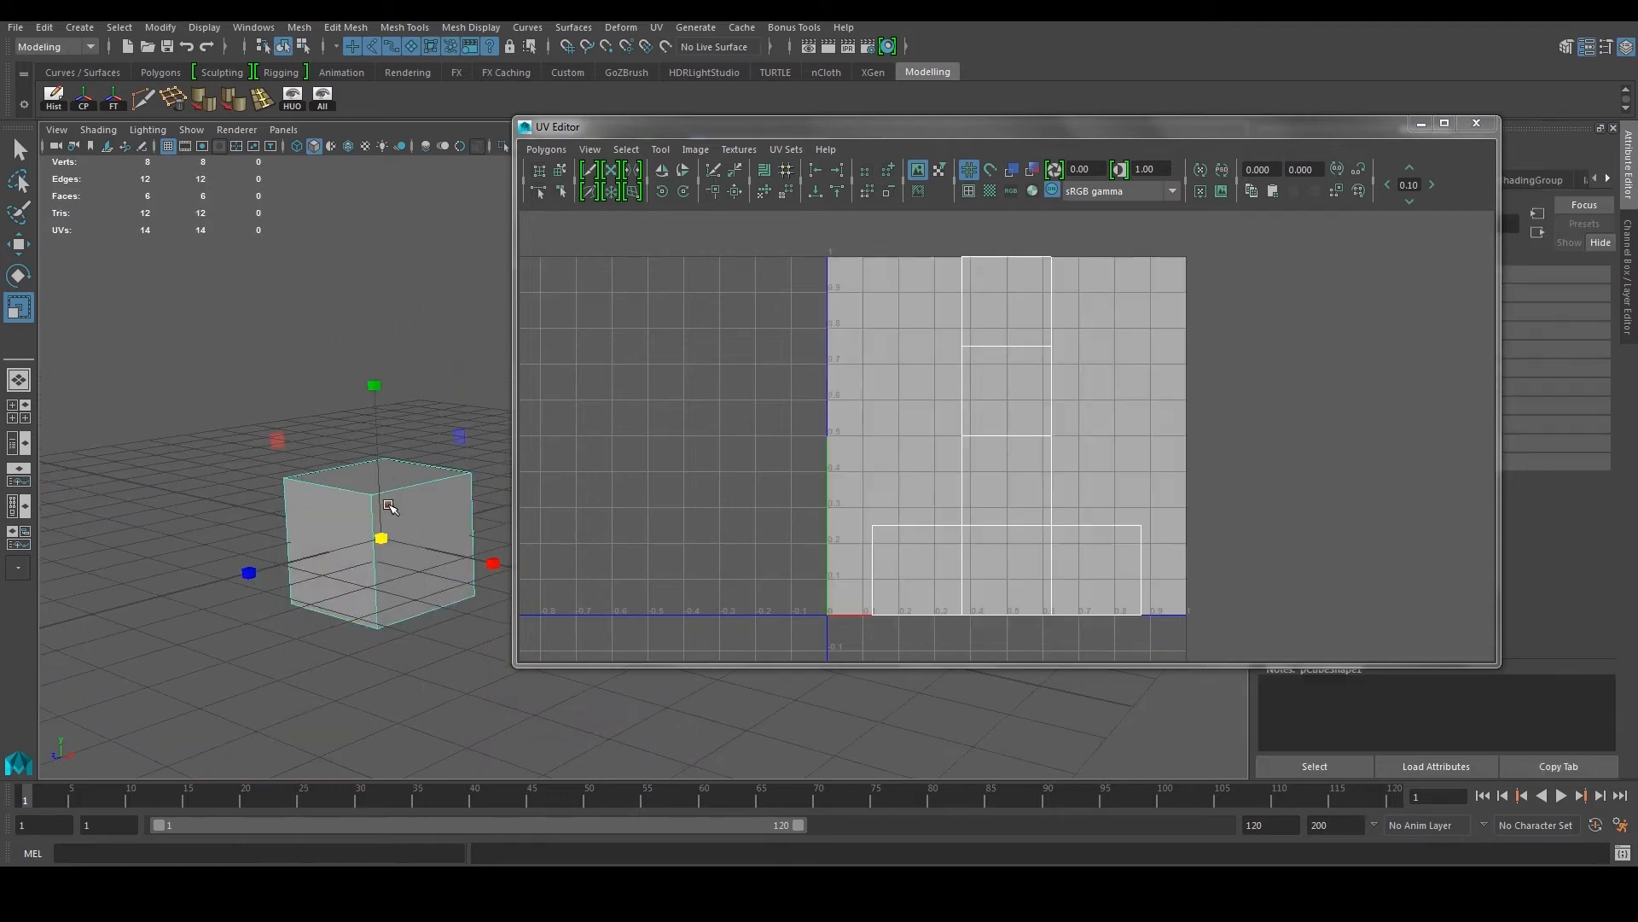
left_click(73, 28)
mouse_move(114, 87)
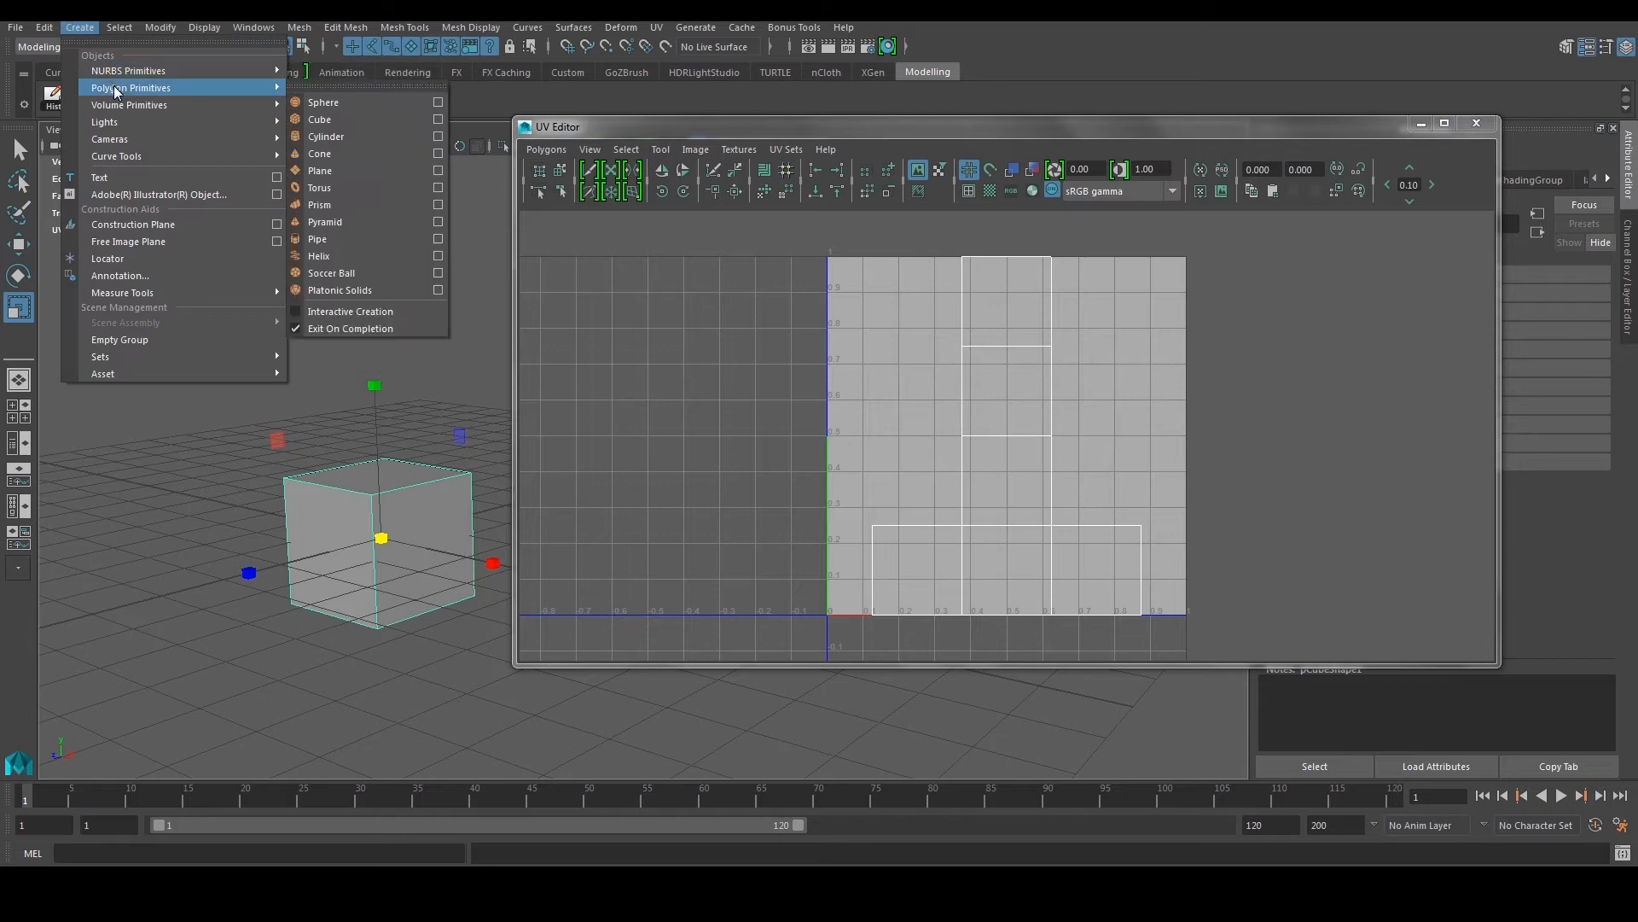
left_click(336, 104)
left_click_drag(367, 419, 271, 561, "alt")
key("w")
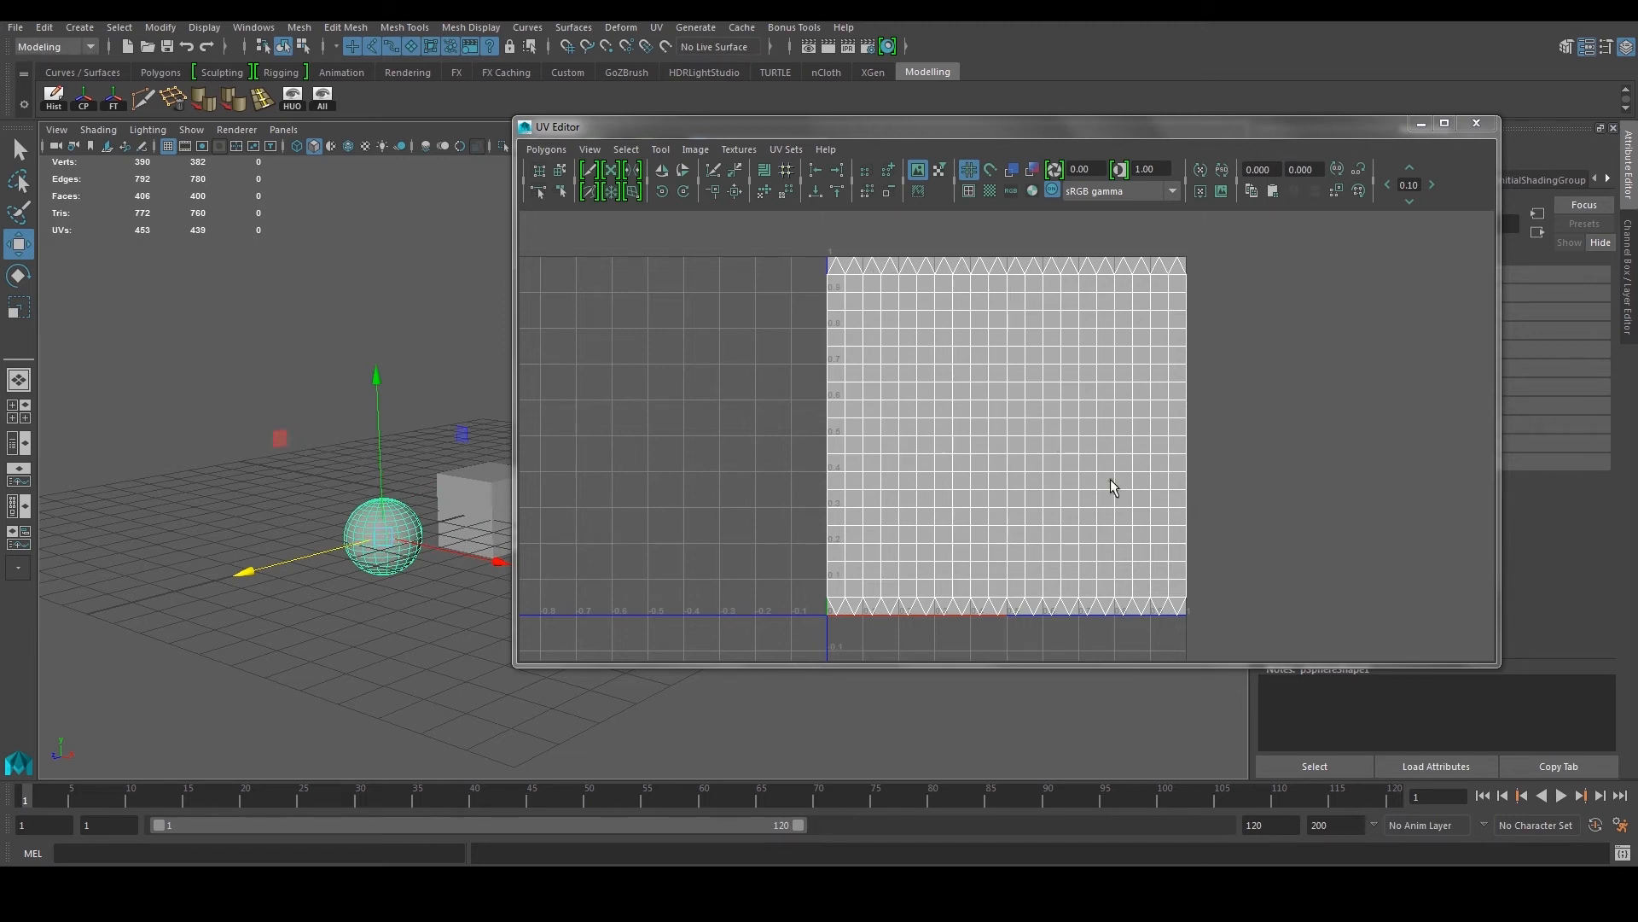
scroll(459, 588, "up", 2)
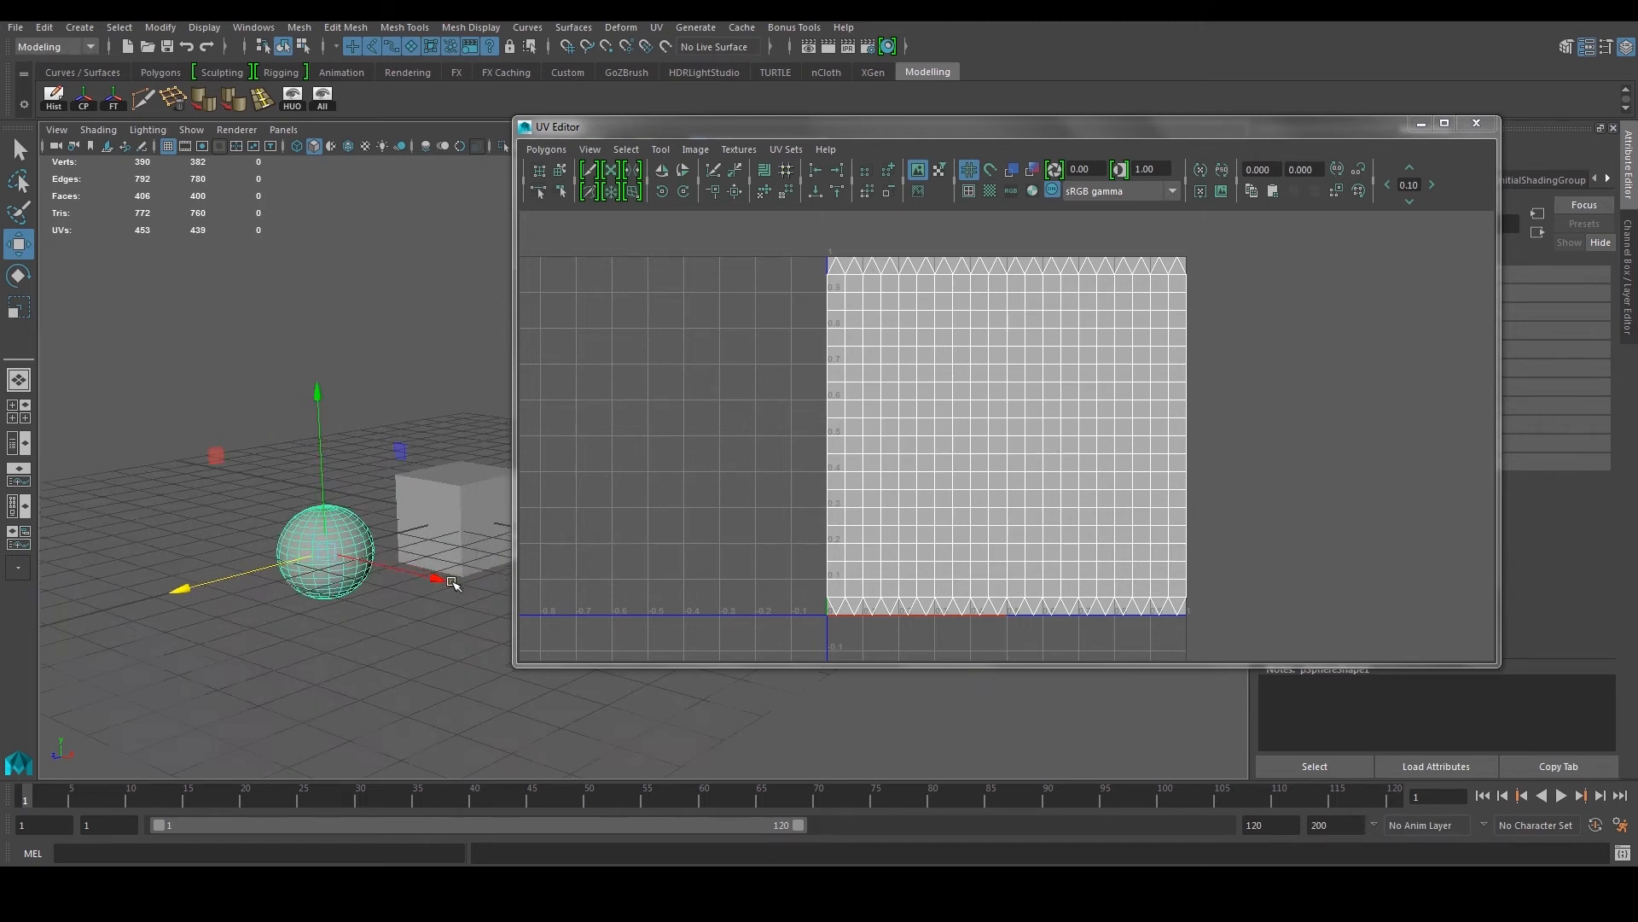
Step: Create a polygon cylinder and move it away from the sphere and the cube
left_click(80, 27)
mouse_move(128, 88)
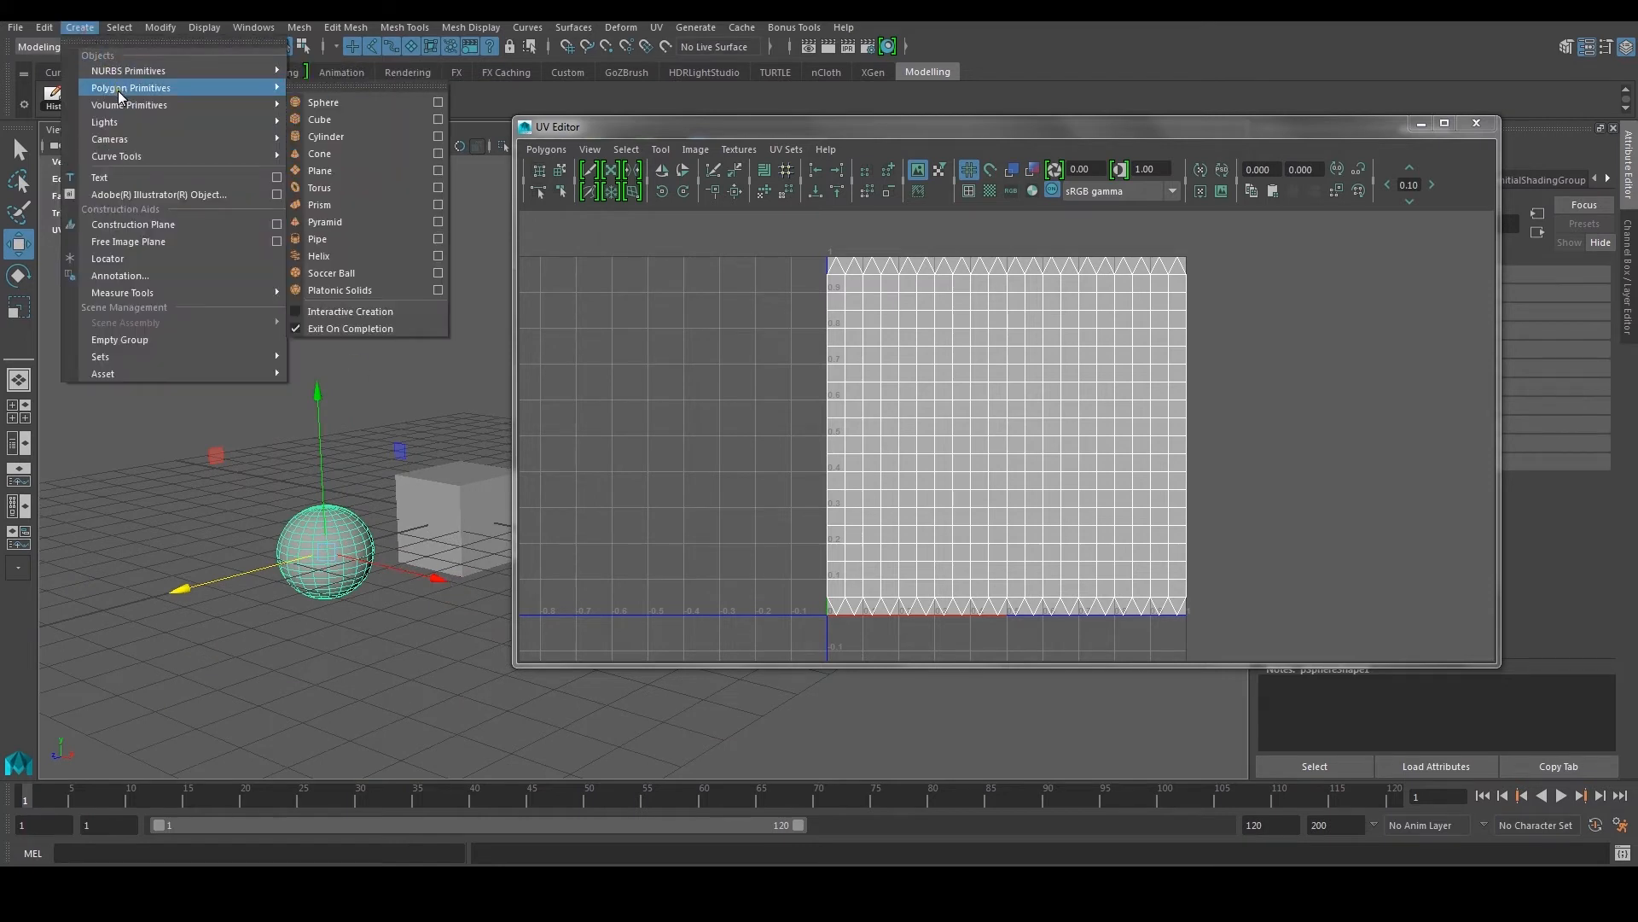
left_click(331, 136)
left_click_drag(353, 548, 73, 651)
middle_click_drag(348, 496, 511, 428, "alt")
scroll(413, 490, "up", 3)
Step: Switch the cylinder to face selection and select its ring of side faces to locate them in the UV layout
right_click_drag(311, 453, 330, 503)
left_click_drag(213, 427, 315, 464, "alt")
left_click_drag(139, 485, 441, 509)
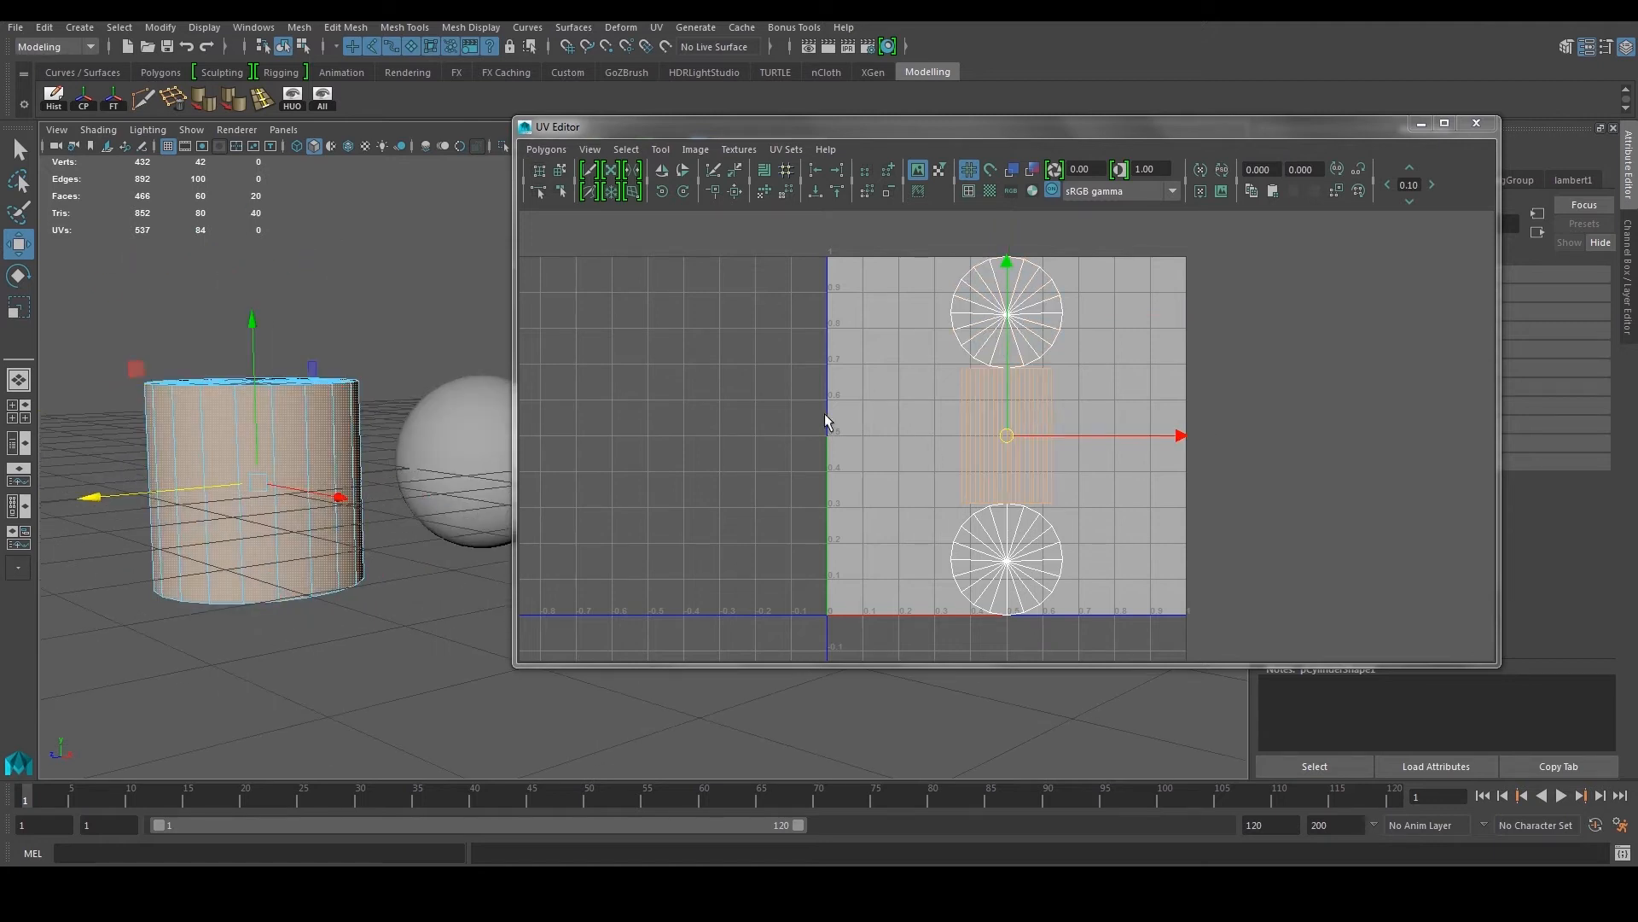
middle_click_drag(748, 386, 729, 421, "alt")
scroll(909, 401, "up", 3)
left_click(222, 408)
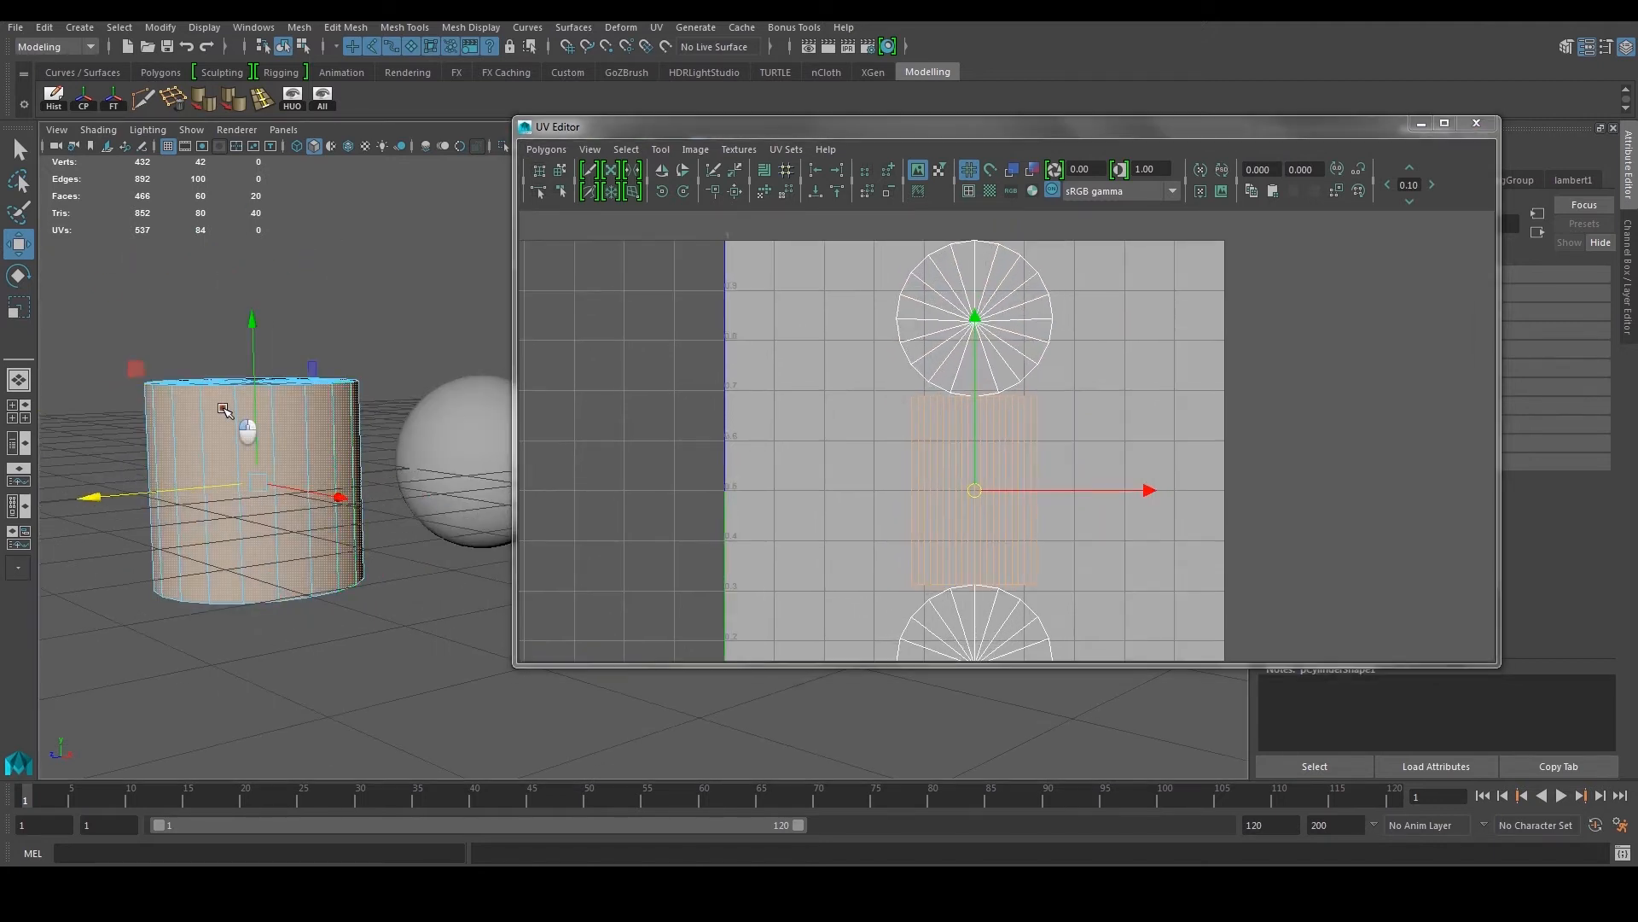
left_click_drag(222, 409, 307, 482, "alt")
Step: Switch the cylinder to edge selection, select its top rim edge loop and examine how the cap separates from the side in the UVs
right_click_drag(307, 483, 305, 446)
double_click(293, 489)
left_click_drag(293, 487, 355, 556, "alt")
middle_click_drag(355, 555, 406, 468, "alt")
right_click_drag(406, 468, 378, 523, "alt")
middle_click_drag(485, 554, 383, 519, "alt")
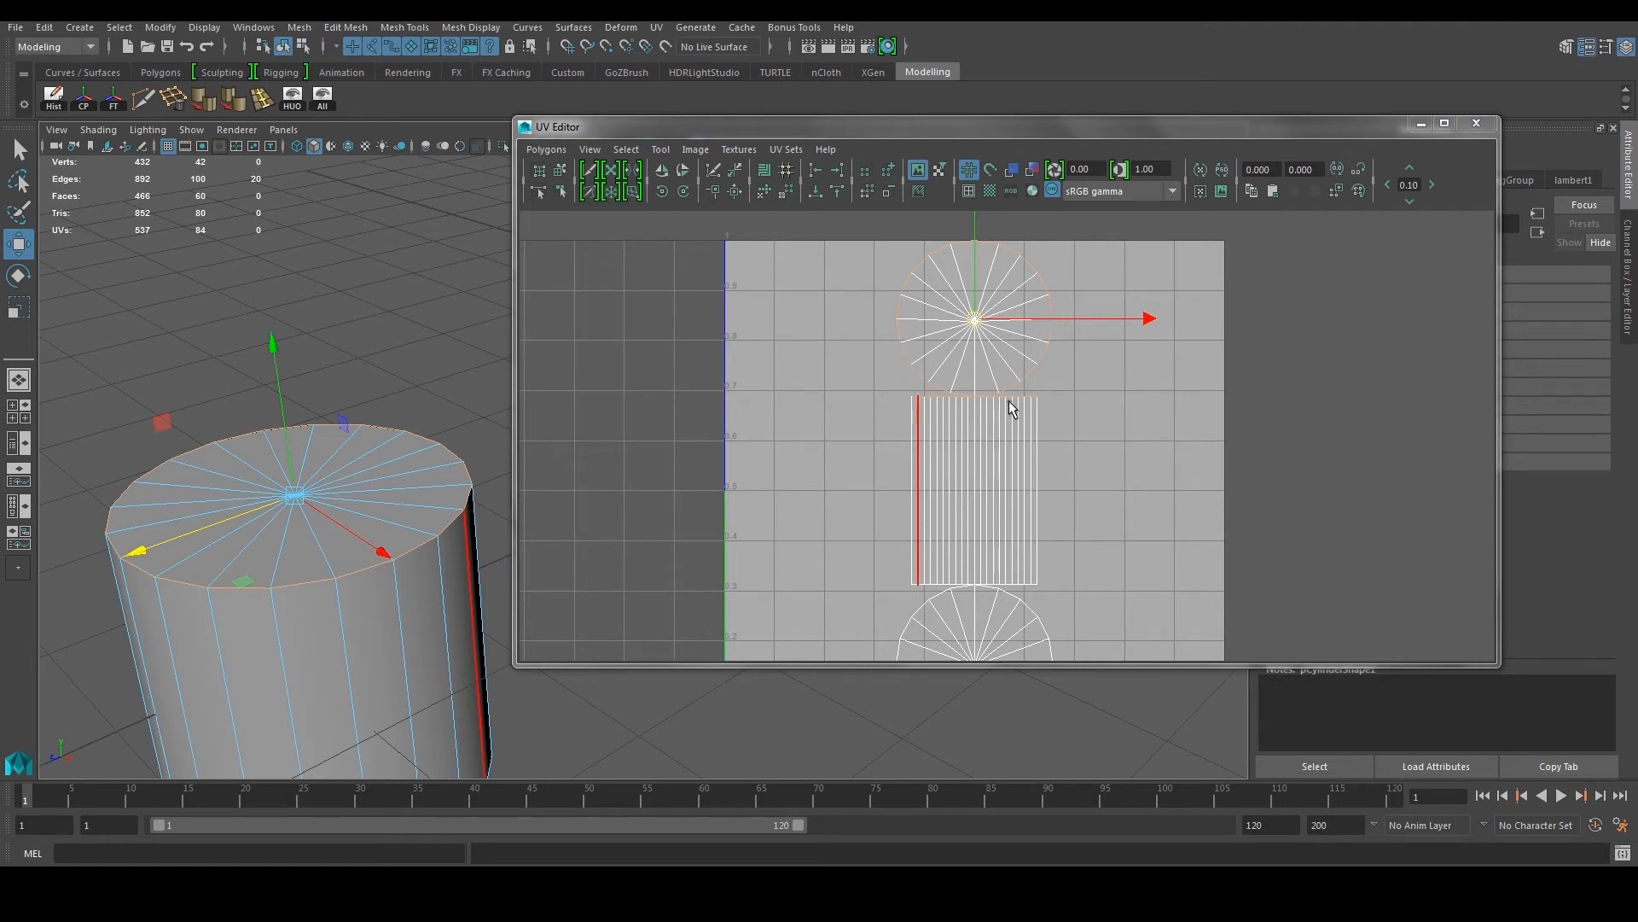
scroll(1002, 401, "up", 5)
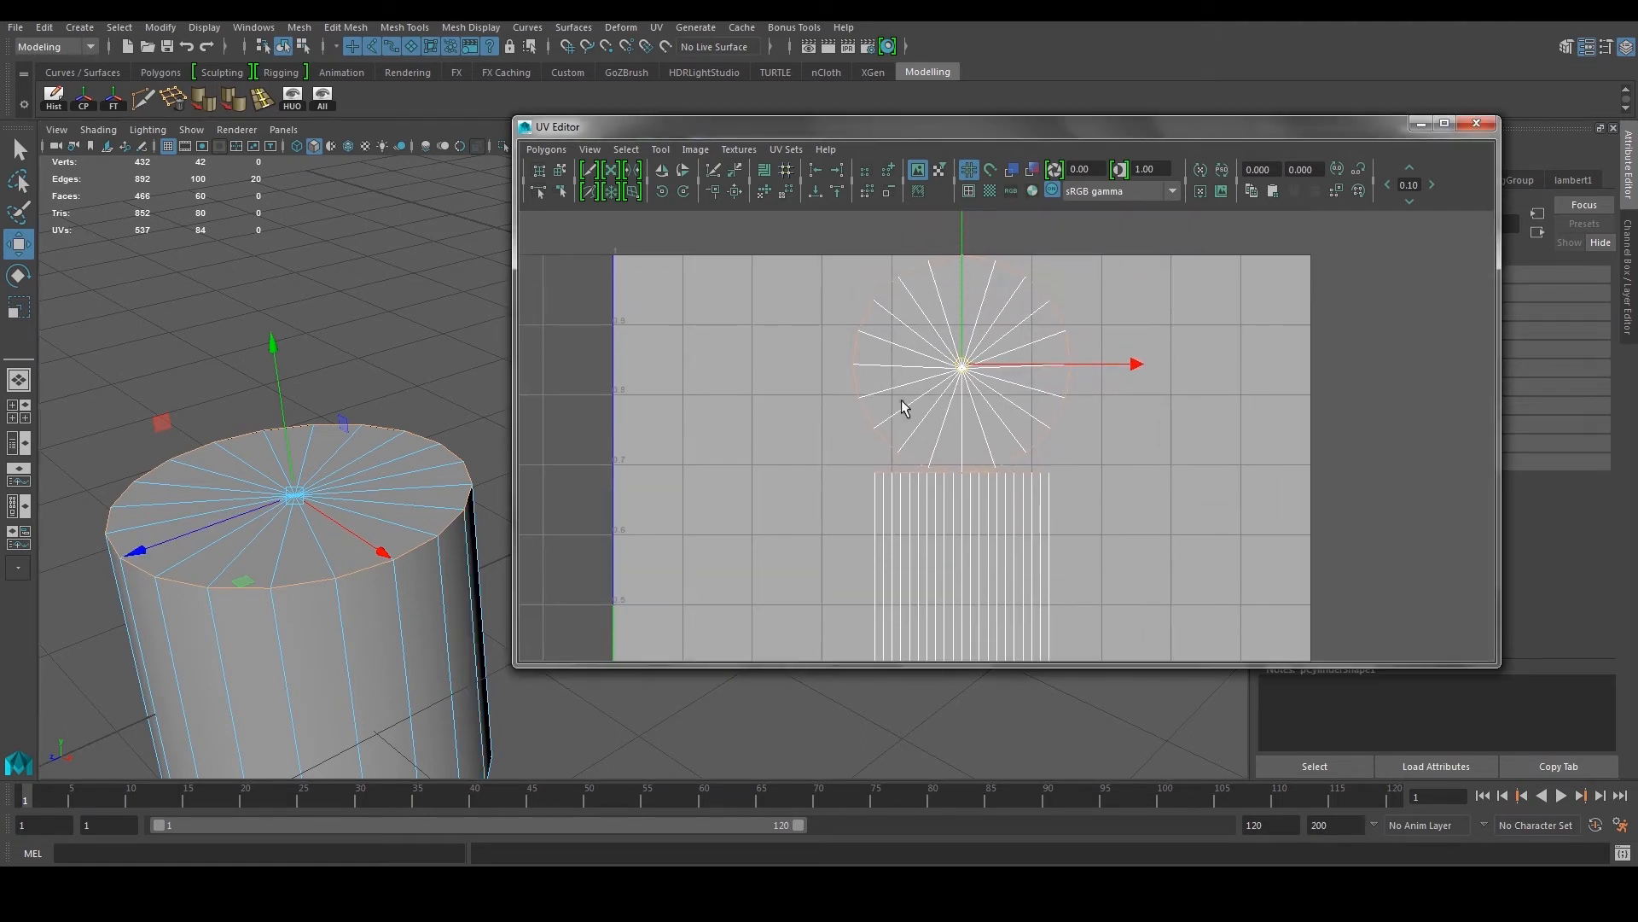
scroll(947, 462, "up", 2)
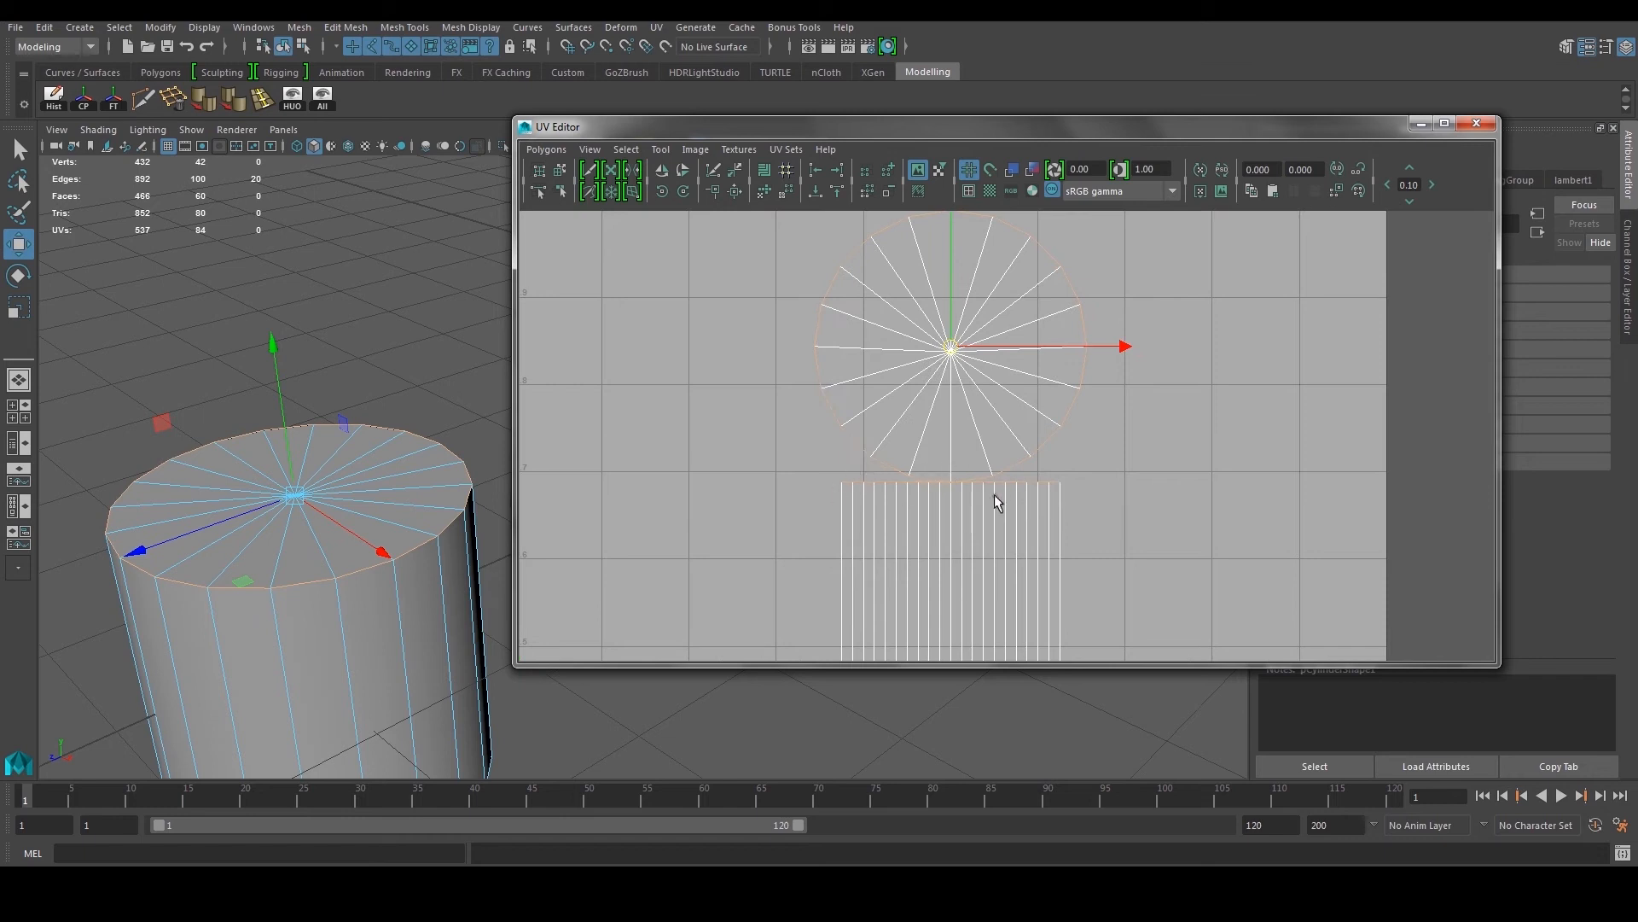
middle_click_drag(925, 465, 826, 492, "alt")
scroll(784, 431, "up", 1)
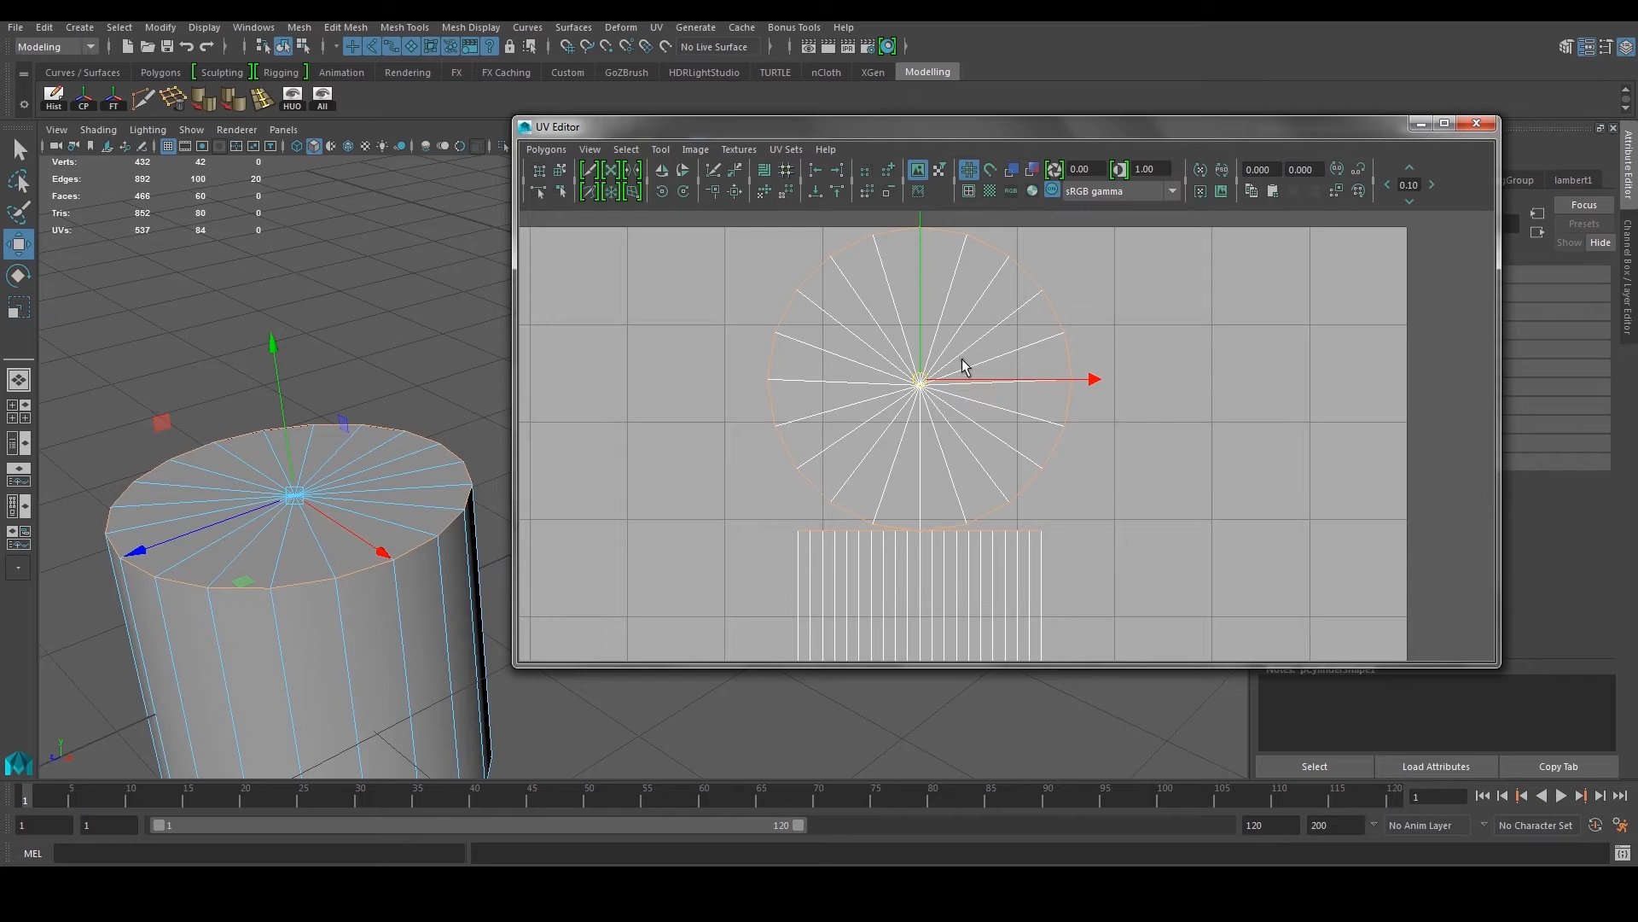
middle_click_drag(944, 512, 928, 362, "alt")
middle_click_drag(384, 671, 360, 491, "alt")
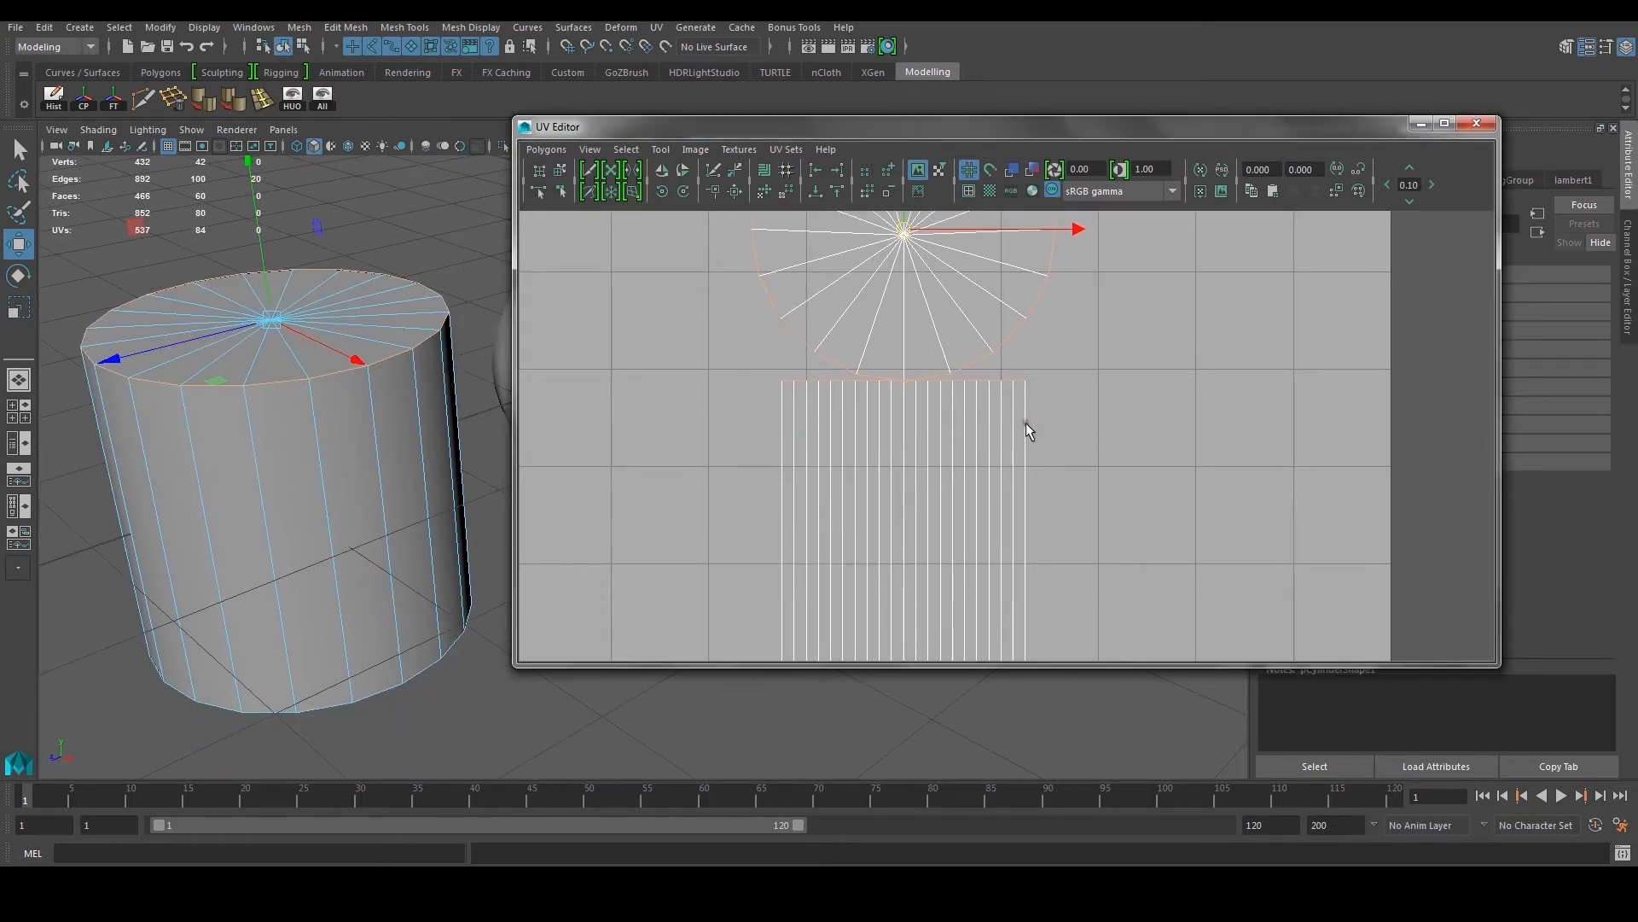
Step: Select the outer border edge of the cylinder's side shell in the UV Editor and locate the matching vertical seam on the model
right_click_drag(1024, 429, 1028, 391)
left_click(1024, 465)
left_click_drag(478, 480, 324, 453, "alt")
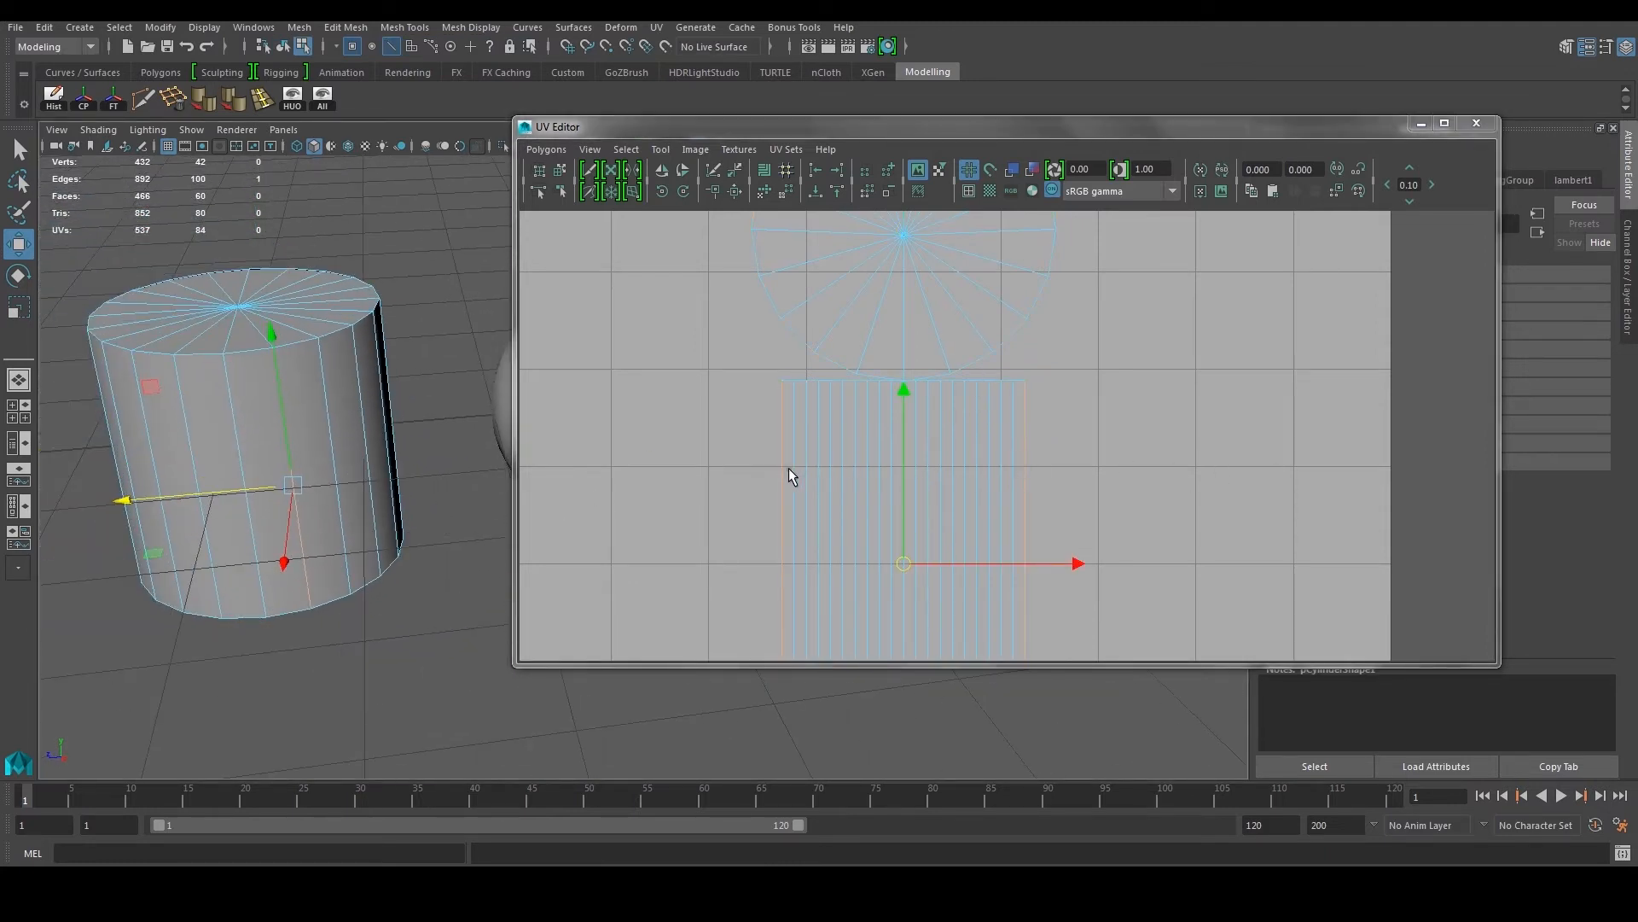
middle_click_drag(252, 478, 314, 495, "alt")
left_click_drag(314, 495, 350, 501, "alt")
right_click_drag(917, 412, 918, 429, "alt")
middle_click_drag(918, 428, 926, 381, "alt")
left_click(814, 382)
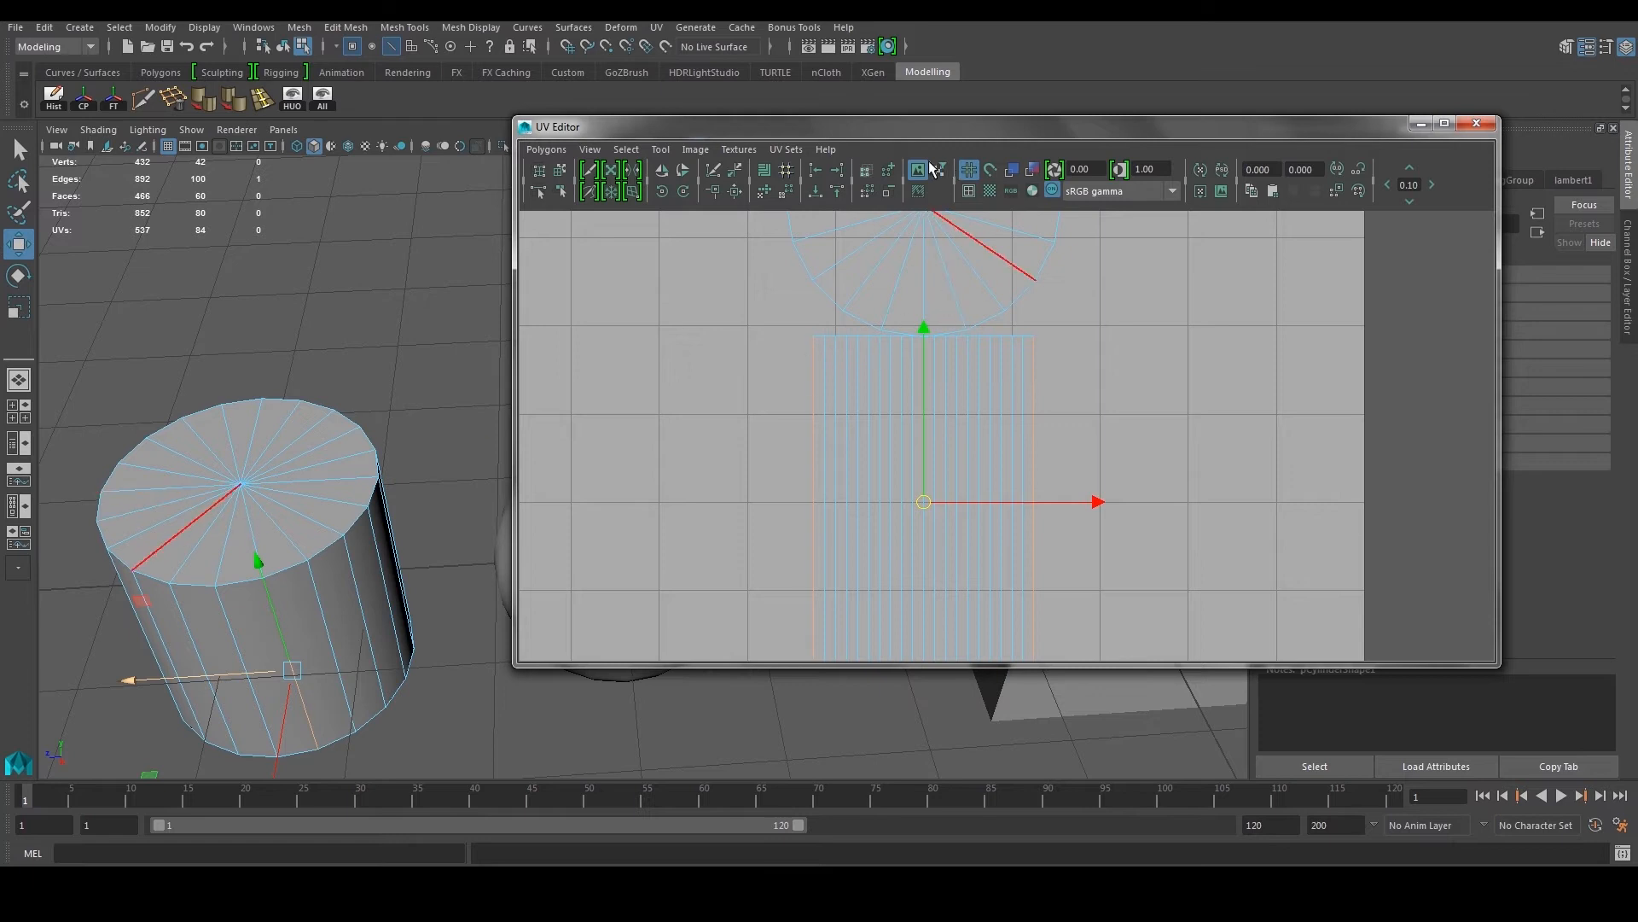
Step: Delete the cylinder, the sphere and the cube in object selection and close the UV Editor
right_click_drag(318, 442, 358, 401)
left_click(358, 401)
left_click_drag(427, 446, 470, 571, "alt")
scroll(460, 566, "down", 2)
middle_click_drag(467, 550, 388, 568, "alt")
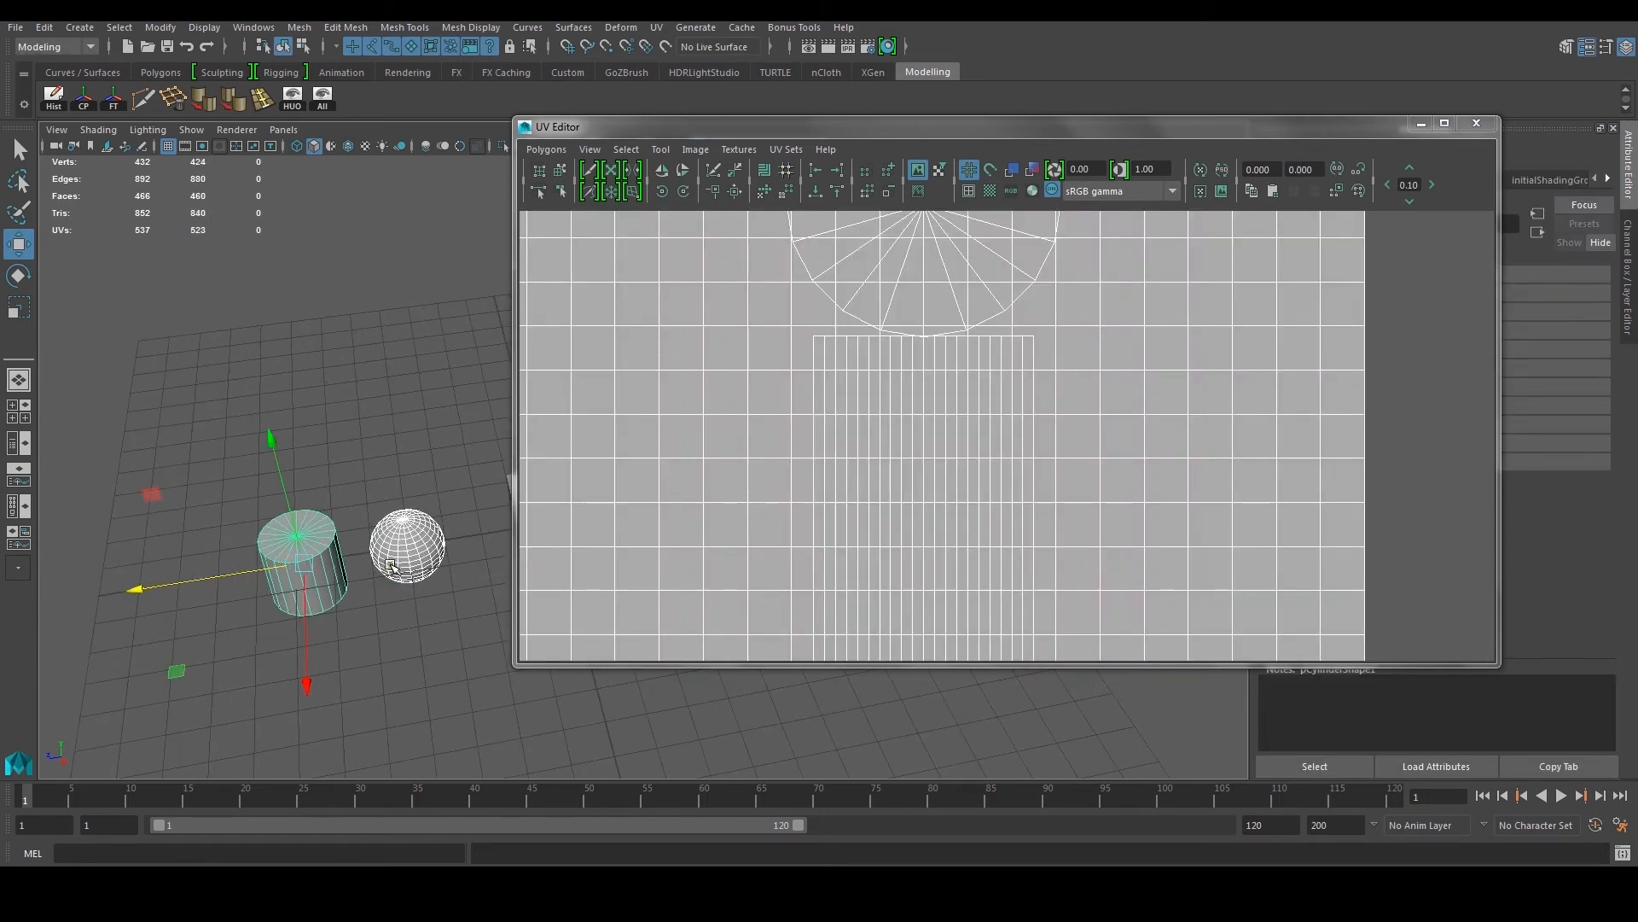
key("Delete")
left_click(1476, 123)
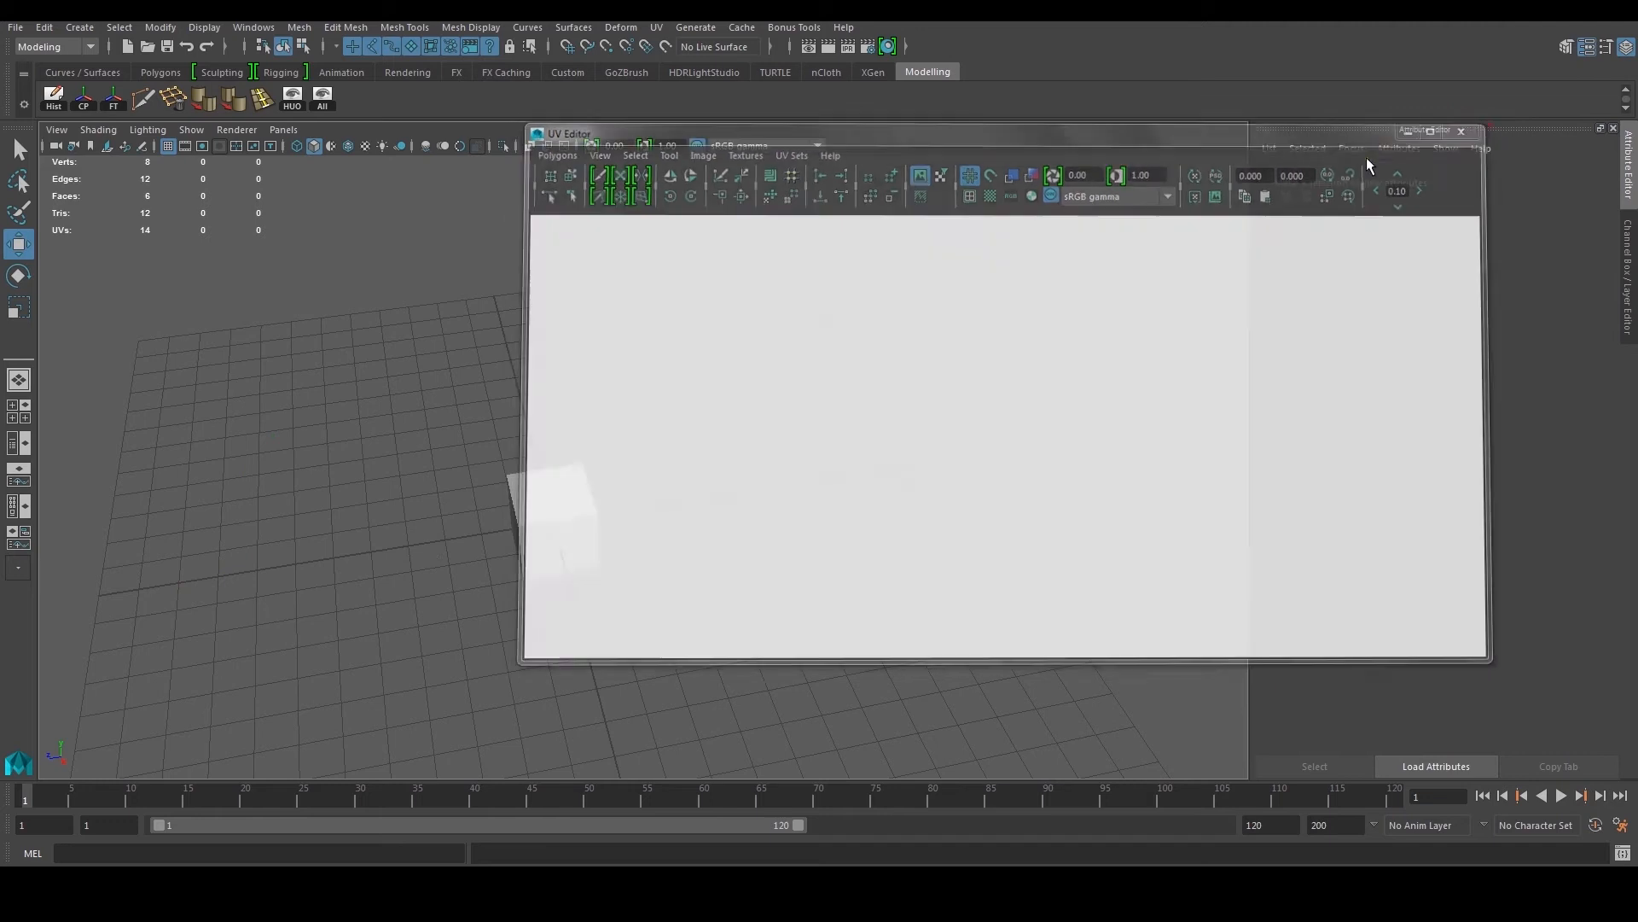
left_click_drag(548, 436, 621, 525)
key("Delete")
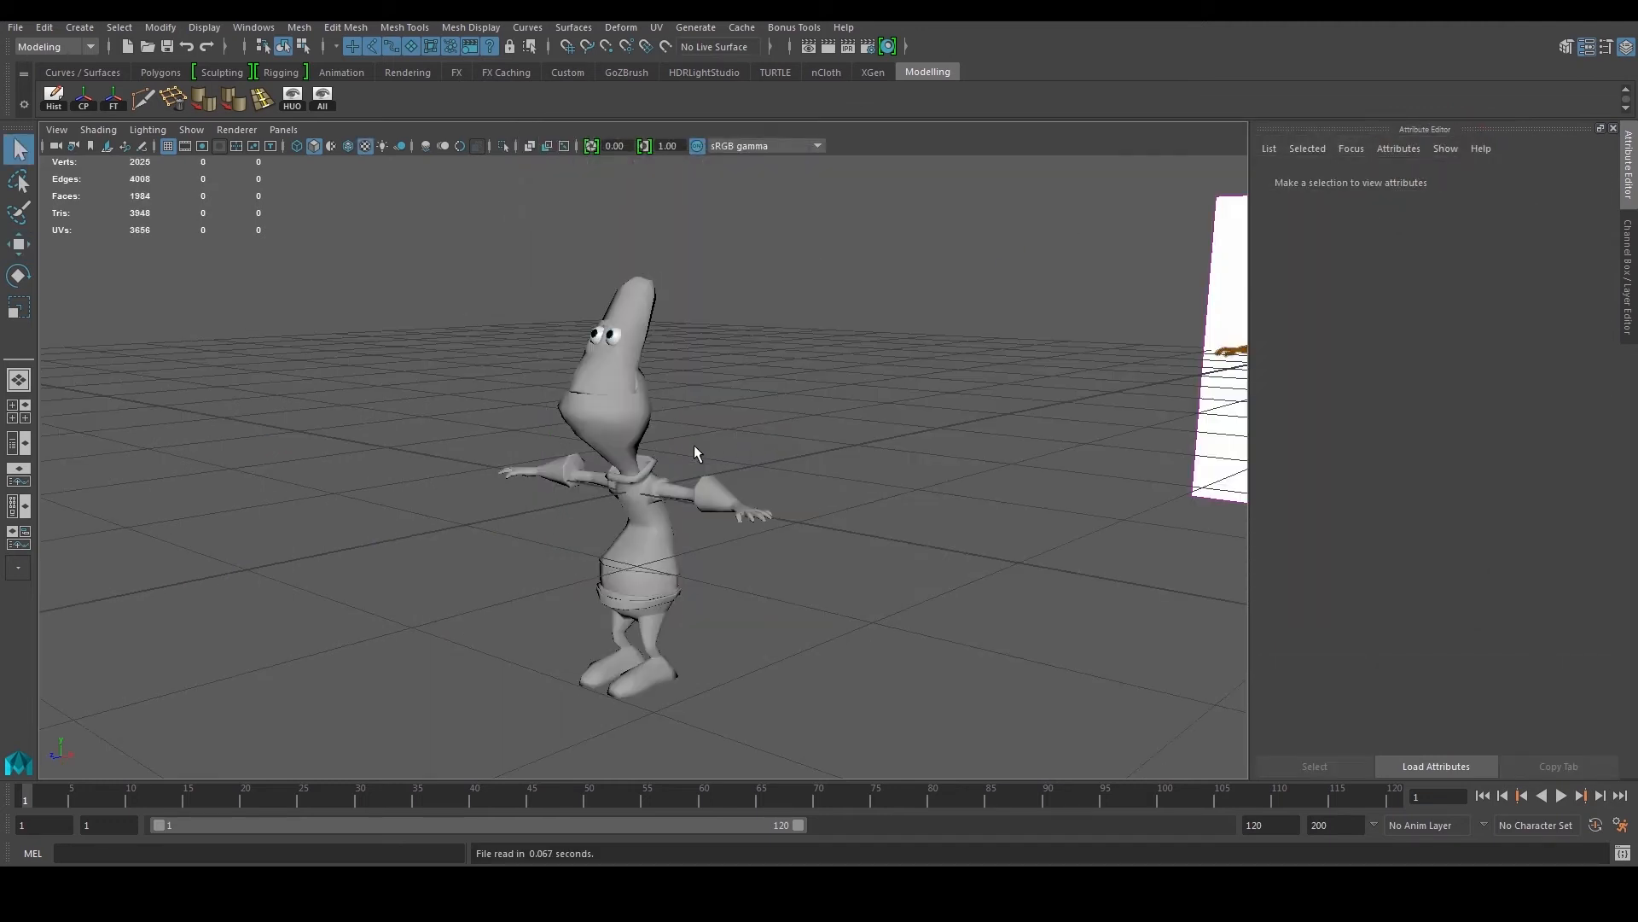
Step: Turn off the grid display in the alien character scene
key("space")
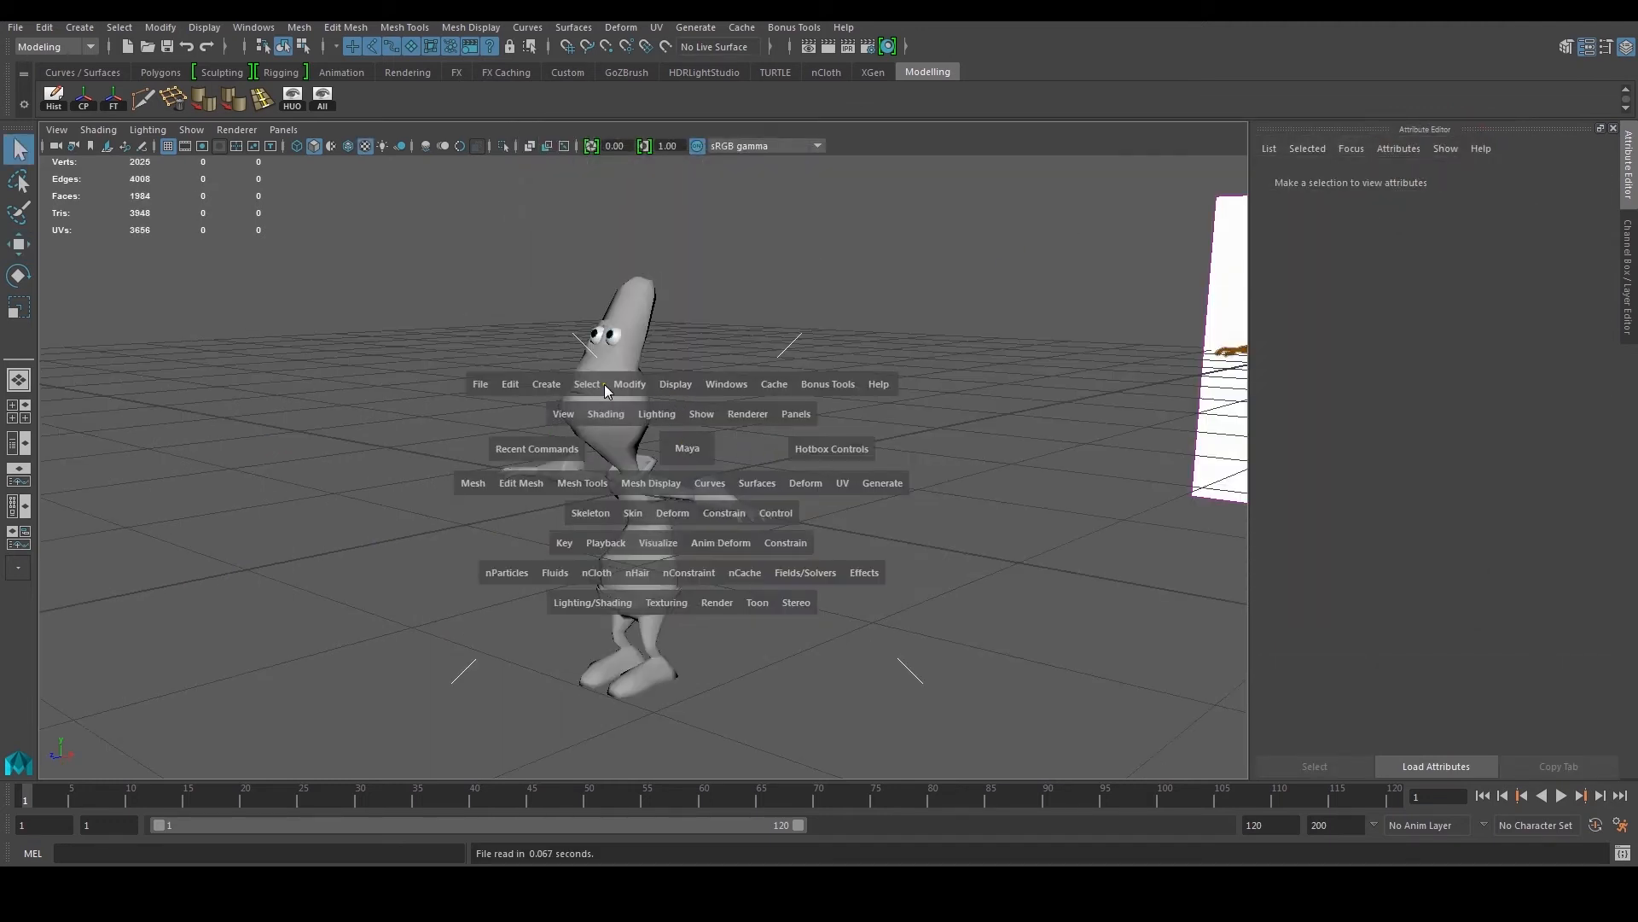
left_click(688, 384)
left_click(708, 427)
middle_click_drag(709, 421, 673, 483, "alt")
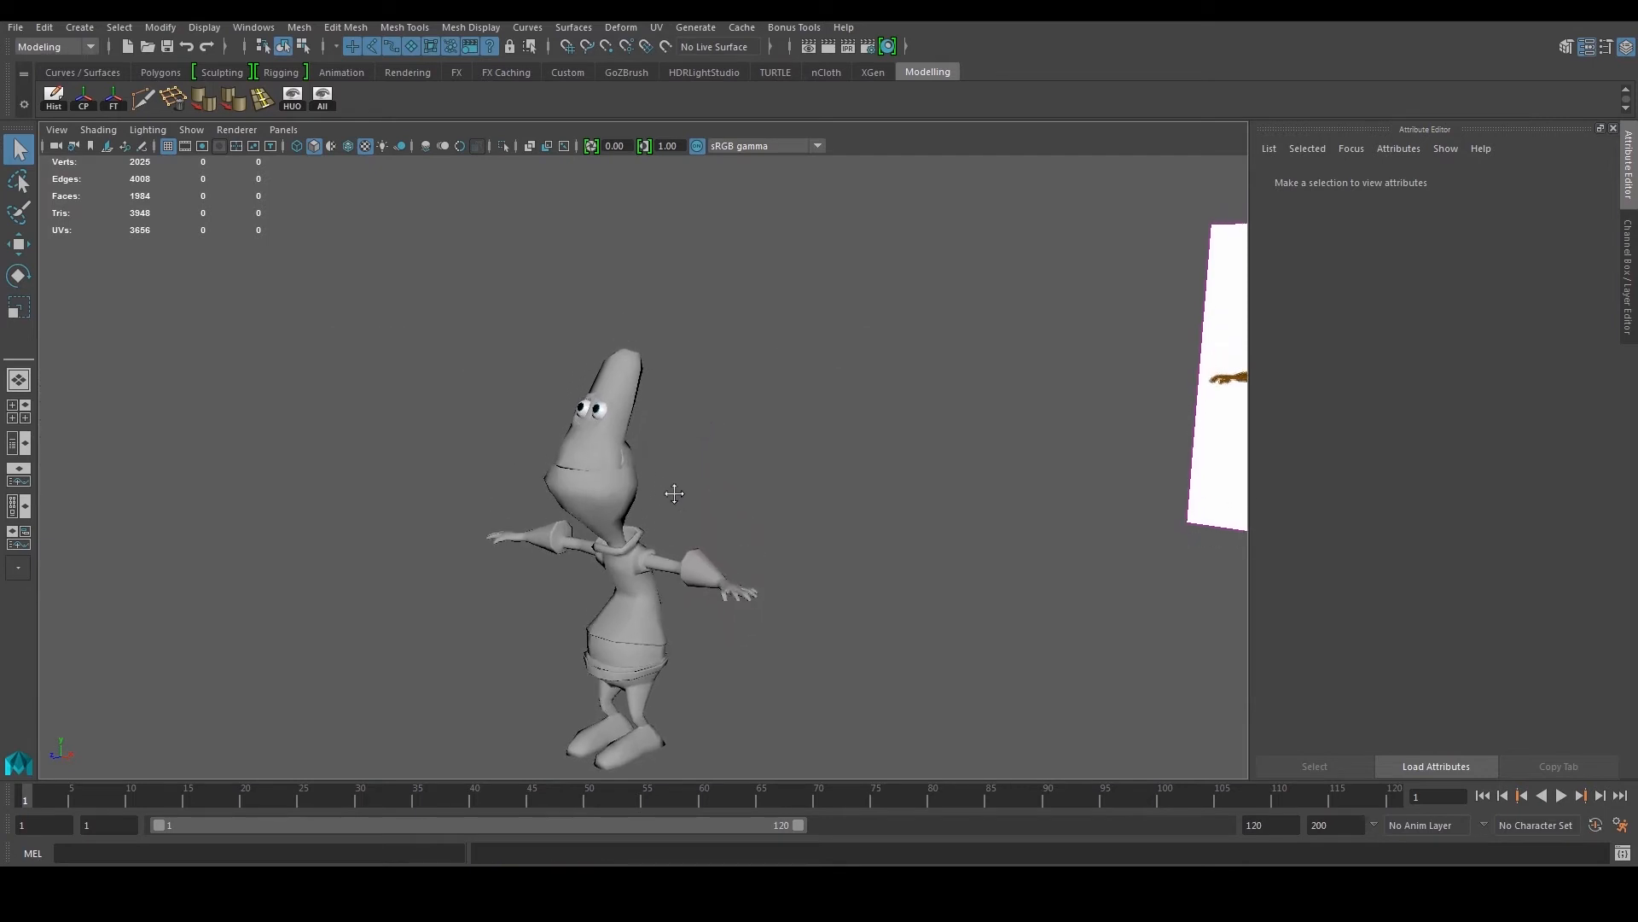
Step: Select the character's separate meshes in turn, including the body and the legs, and examine them from several angles
scroll(648, 483, "up", 4)
left_click(514, 474)
mouse_move(515, 475)
left_mouse_down("alt")
mouse_move(564, 485)
mouse_move(493, 450)
left_mouse_up("alt")
key("w")
left_click_drag(530, 566, 644, 597, "alt")
middle_click_drag(644, 596, 639, 476, "alt")
left_click(688, 625)
middle_click_drag(689, 663, 722, 402, "alt")
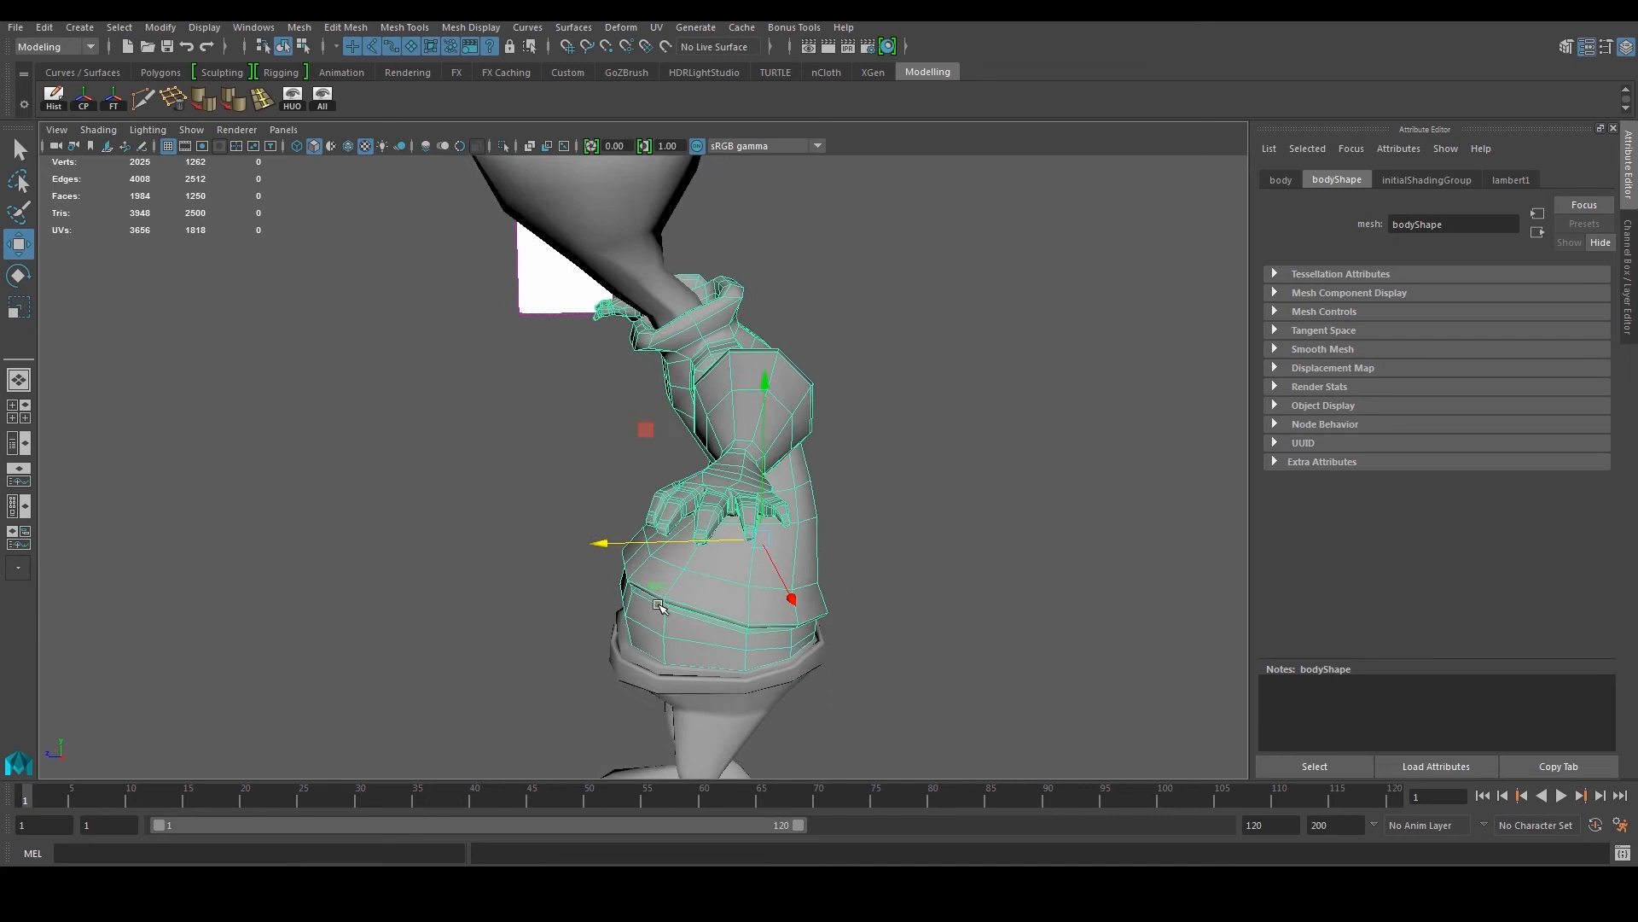
left_click_drag(658, 605, 732, 633, "alt")
left_click(689, 692)
left_click_drag(690, 691, 694, 673, "alt")
middle_click_drag(633, 384, 603, 592, "alt")
scroll(601, 570, "up", 5)
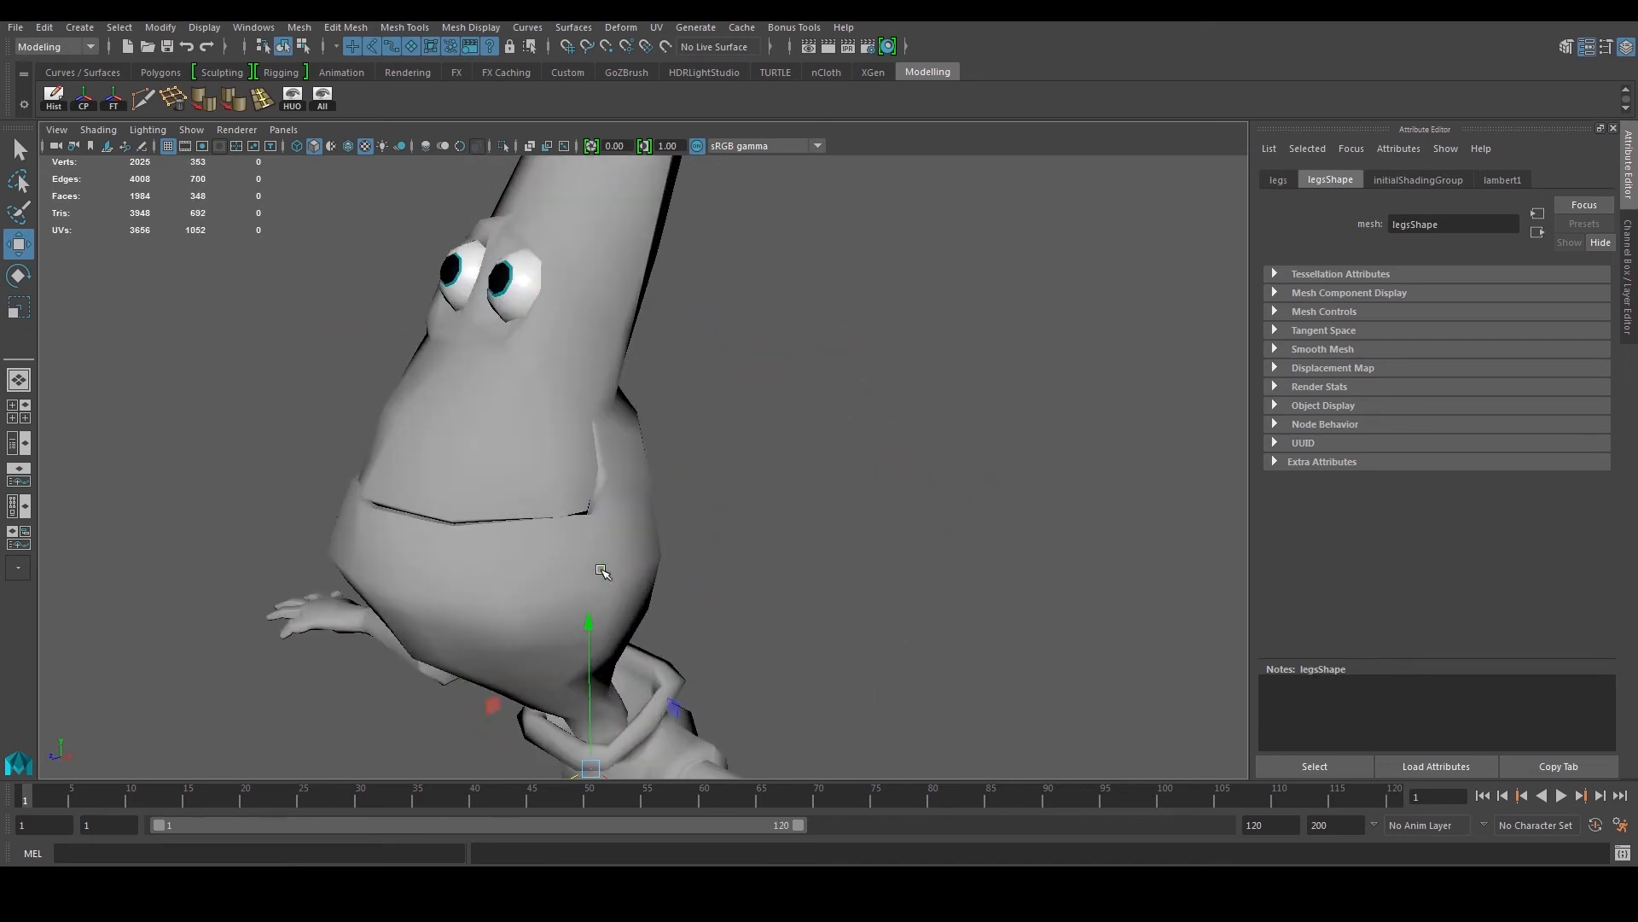
scroll(549, 508, "down", 4)
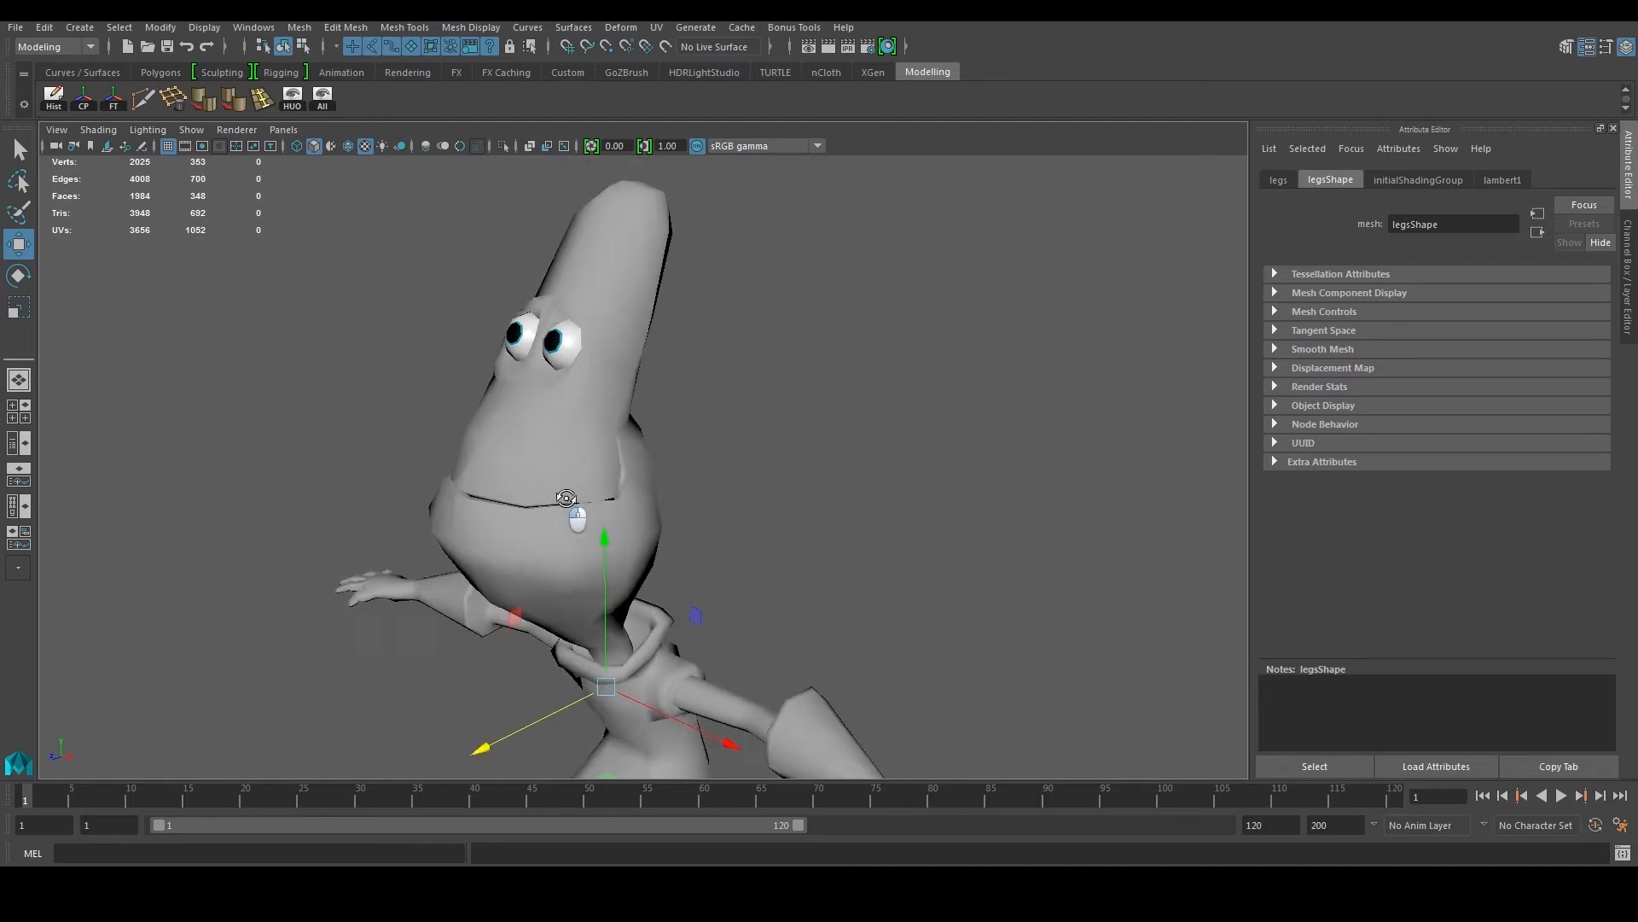
left_click_drag(570, 512, 602, 517, "alt")
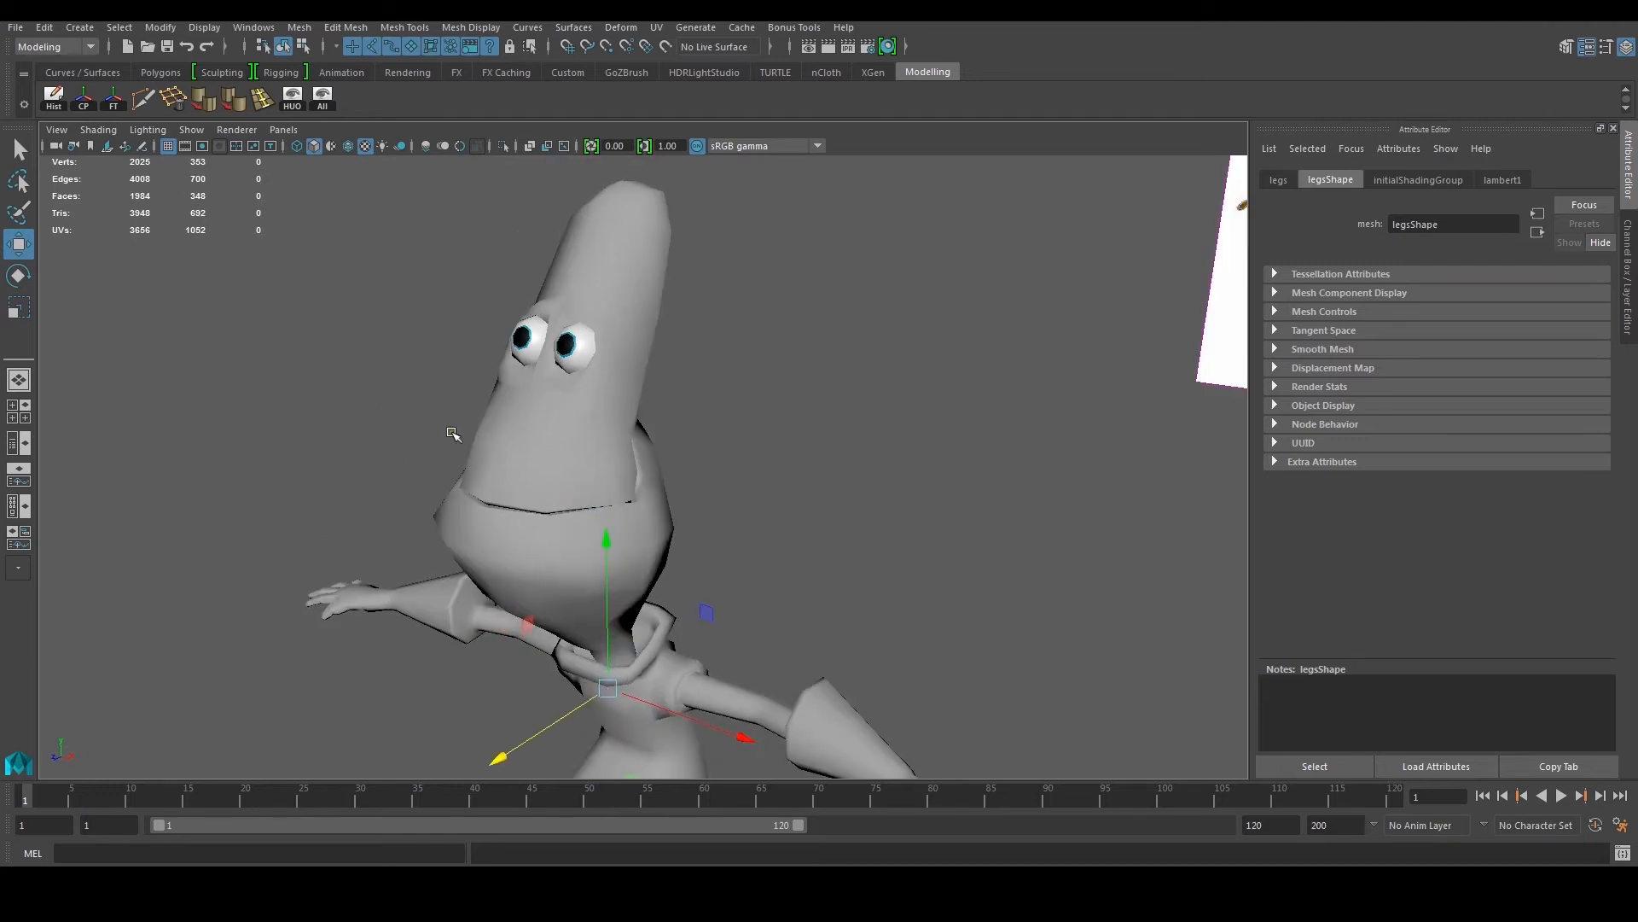
Step: Open the UV Editor, select the character's head mesh and bring its whole UV layout into view
left_click(256, 28)
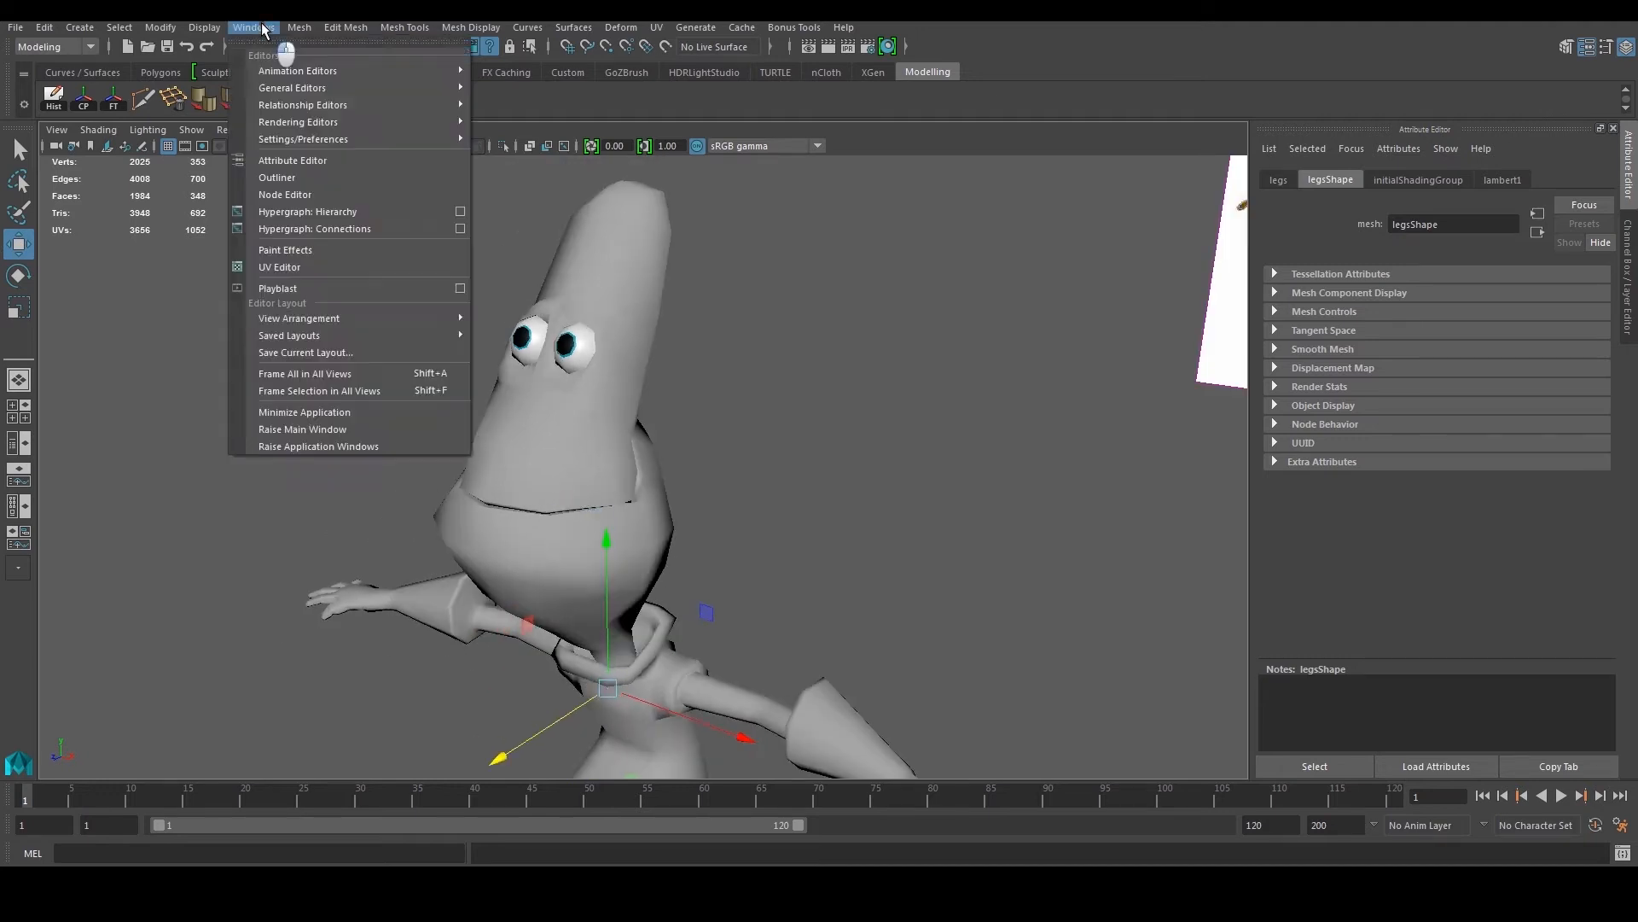
left_click(271, 267)
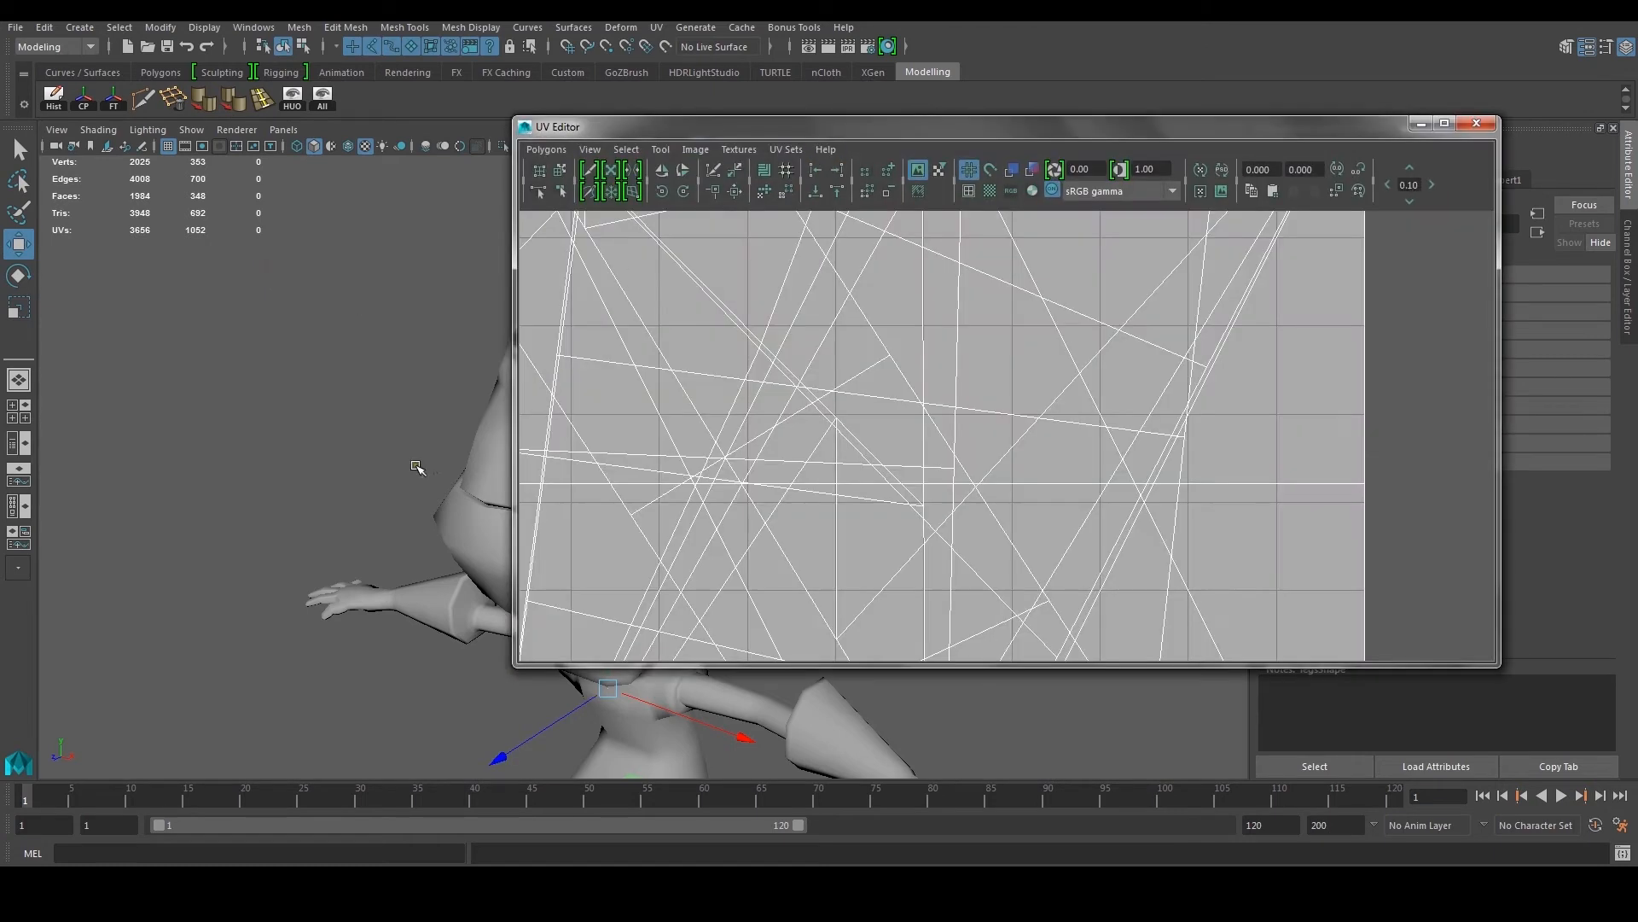
left_click(463, 482)
key("f")
scroll(922, 435, "down", 4)
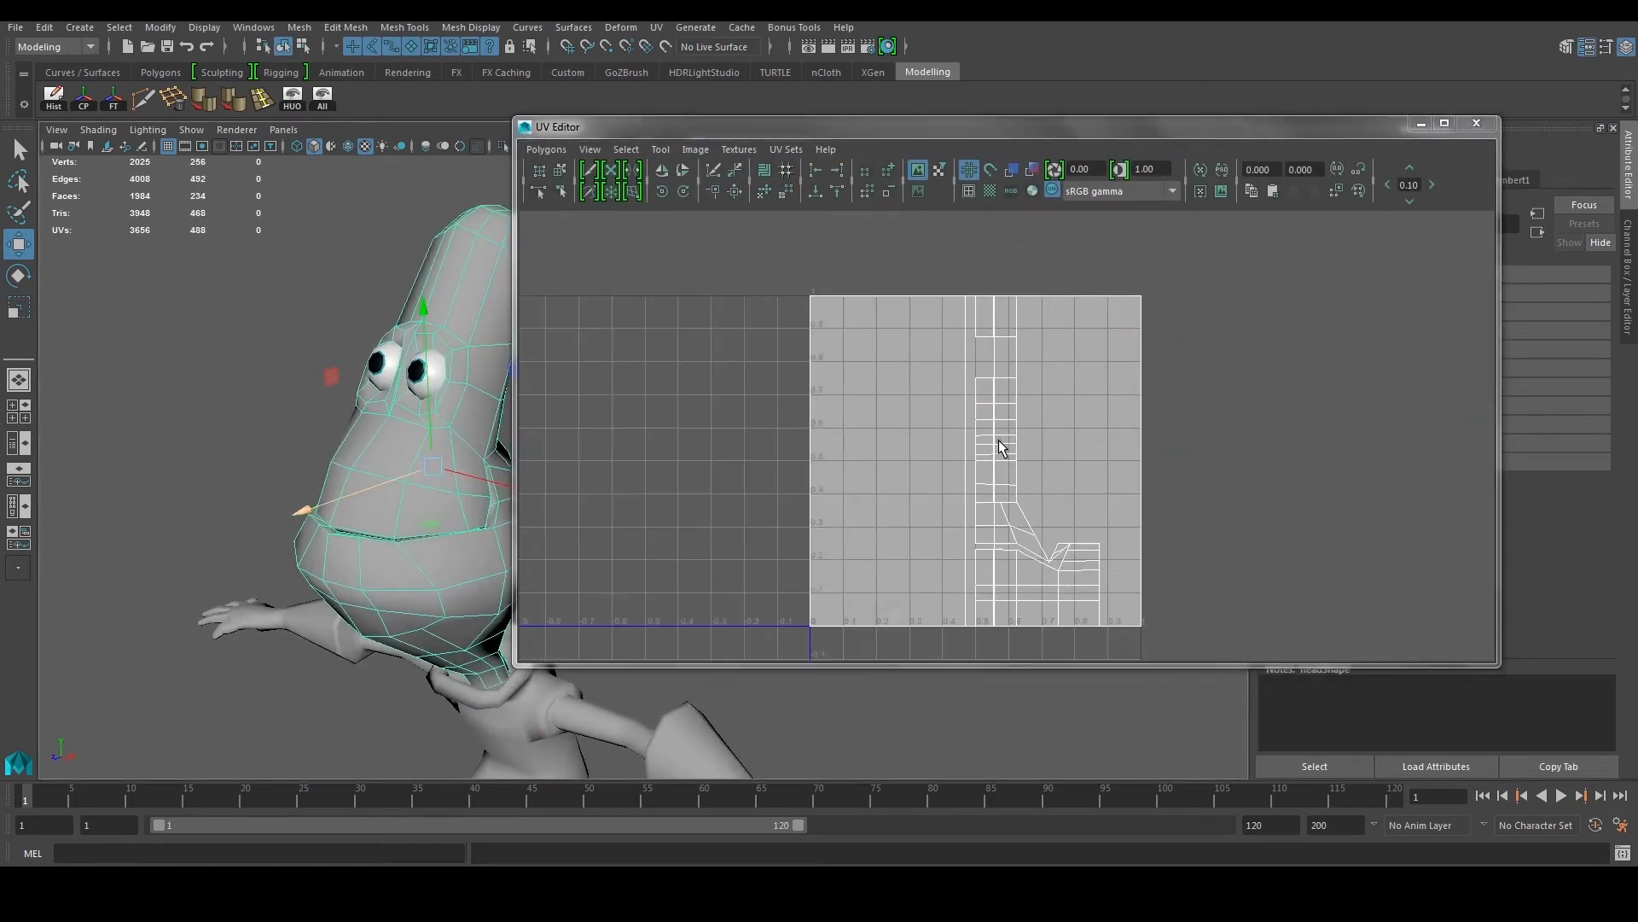
middle_click_drag(1052, 463, 1003, 441, "alt")
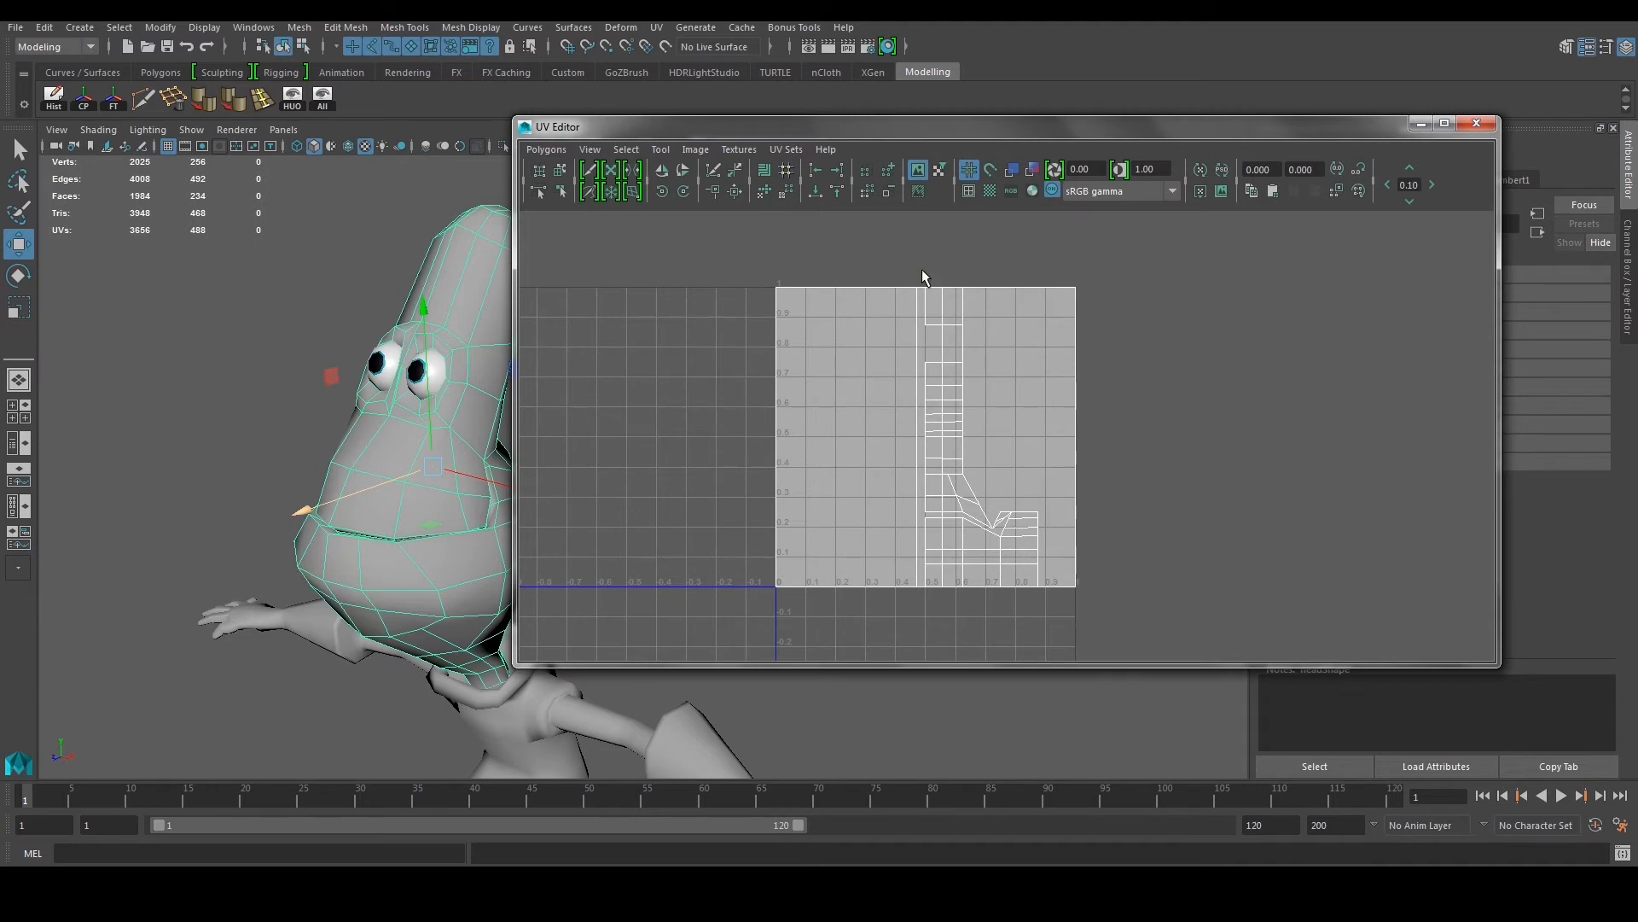
Step: Move the UV Editor aside to compare the head with its UV layout, and close the editor
left_click_drag(953, 138, 1119, 126)
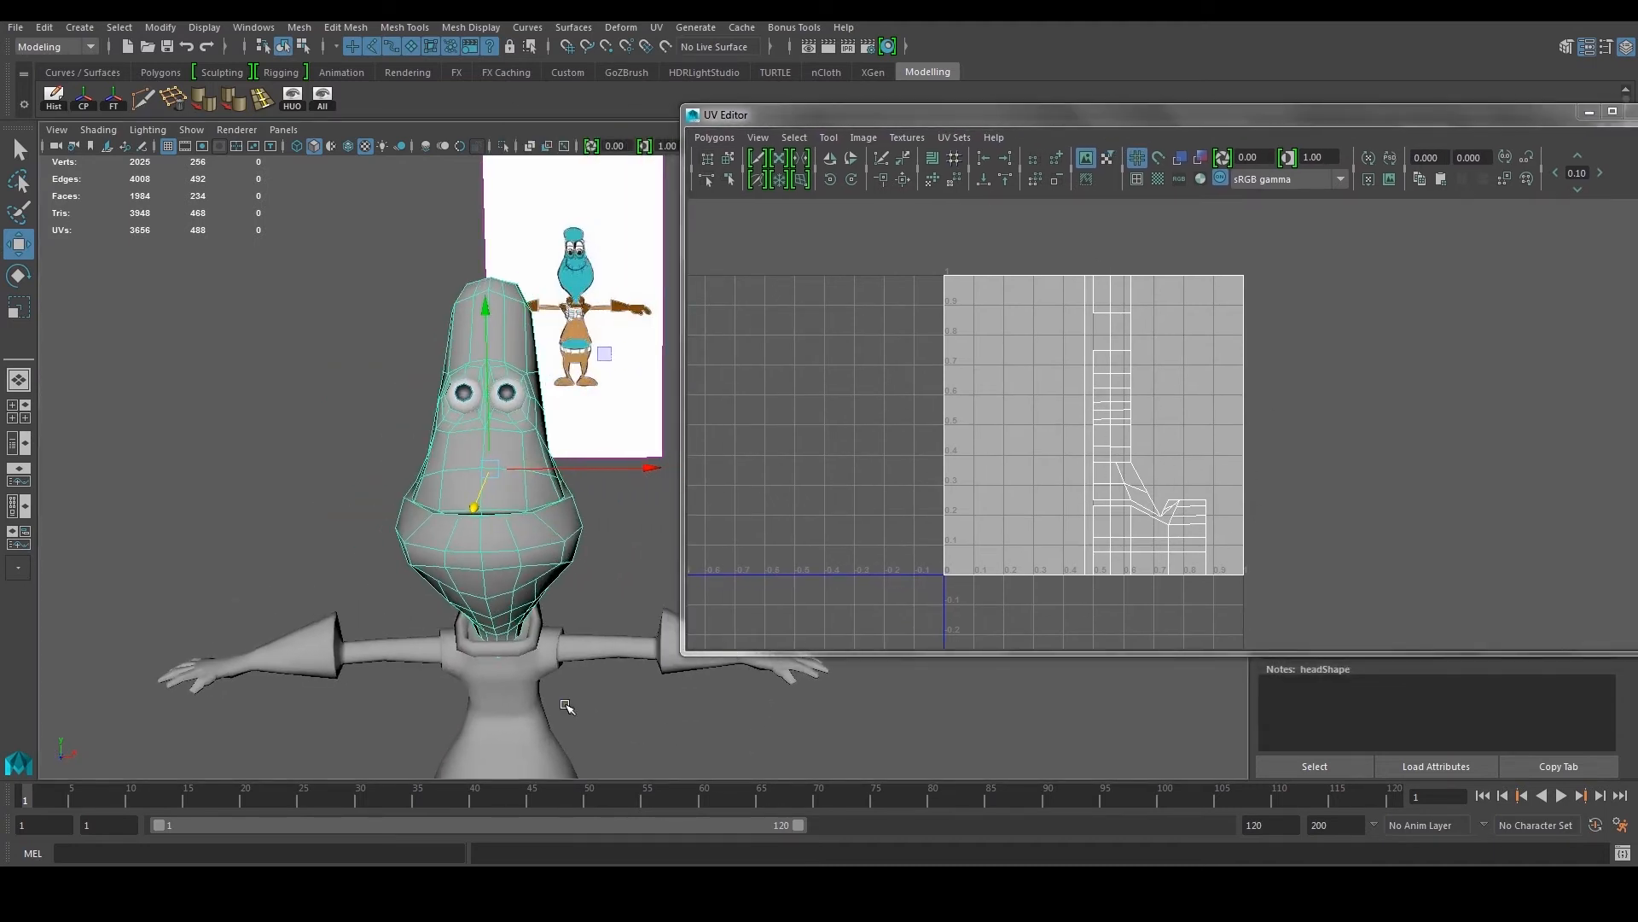
middle_click_drag(566, 707, 550, 636, "alt")
left_click_drag(1541, 118, 1348, 157)
left_click(1442, 155)
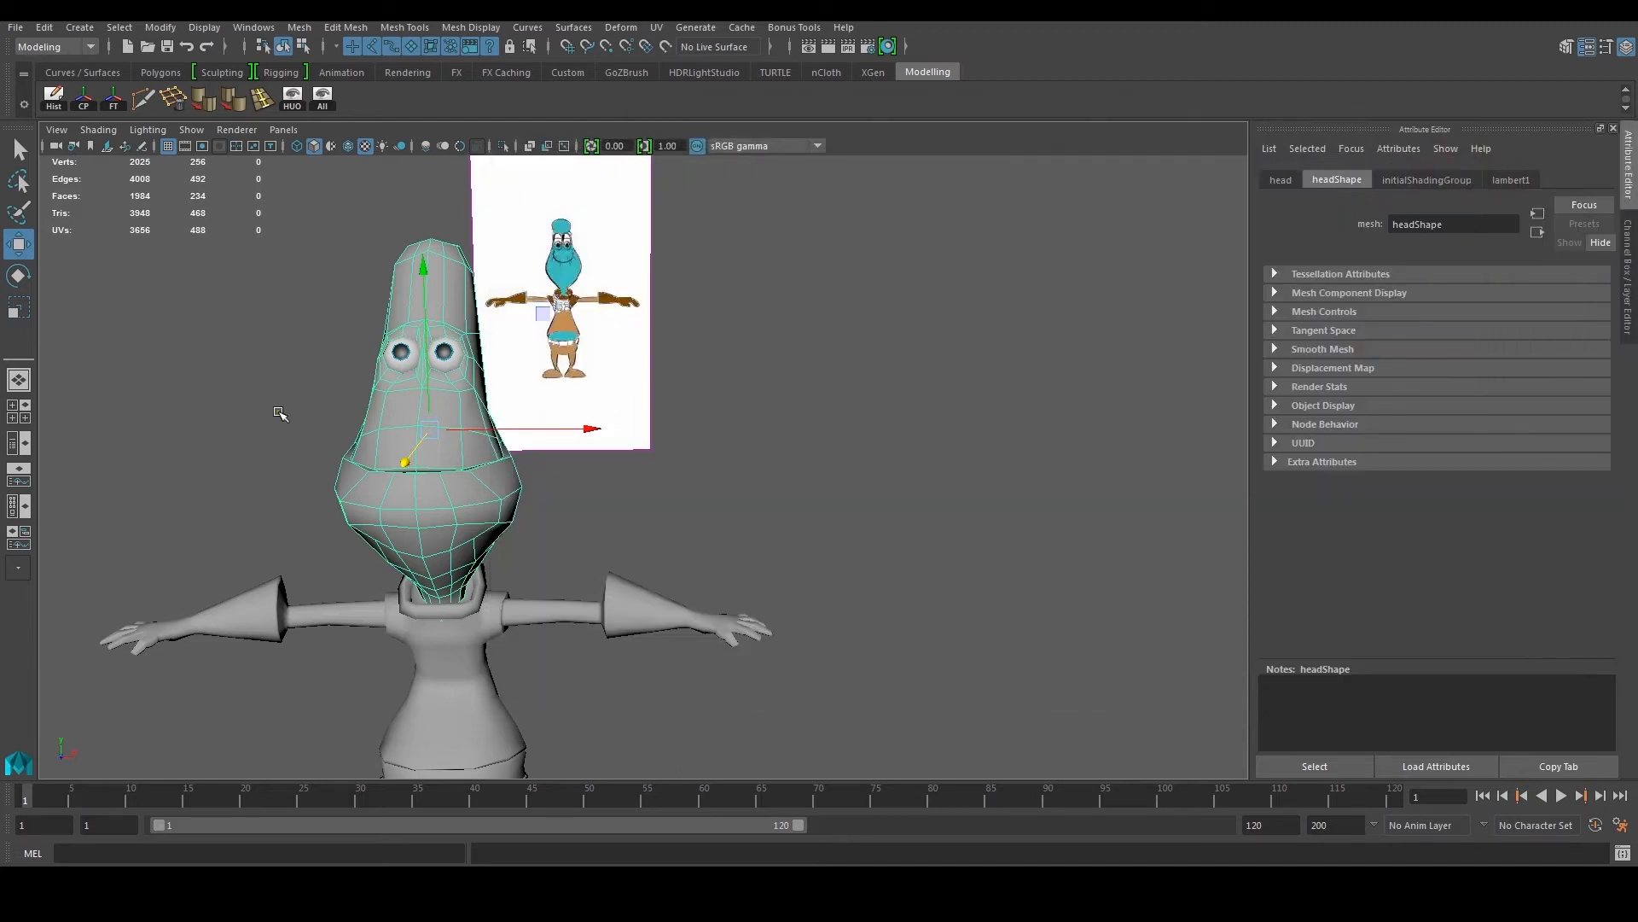
Step: Hide everything except the head mesh and switch to the combined Hypershade and perspective layout
left_click(292, 96)
middle_click_drag(399, 368, 506, 357, "alt")
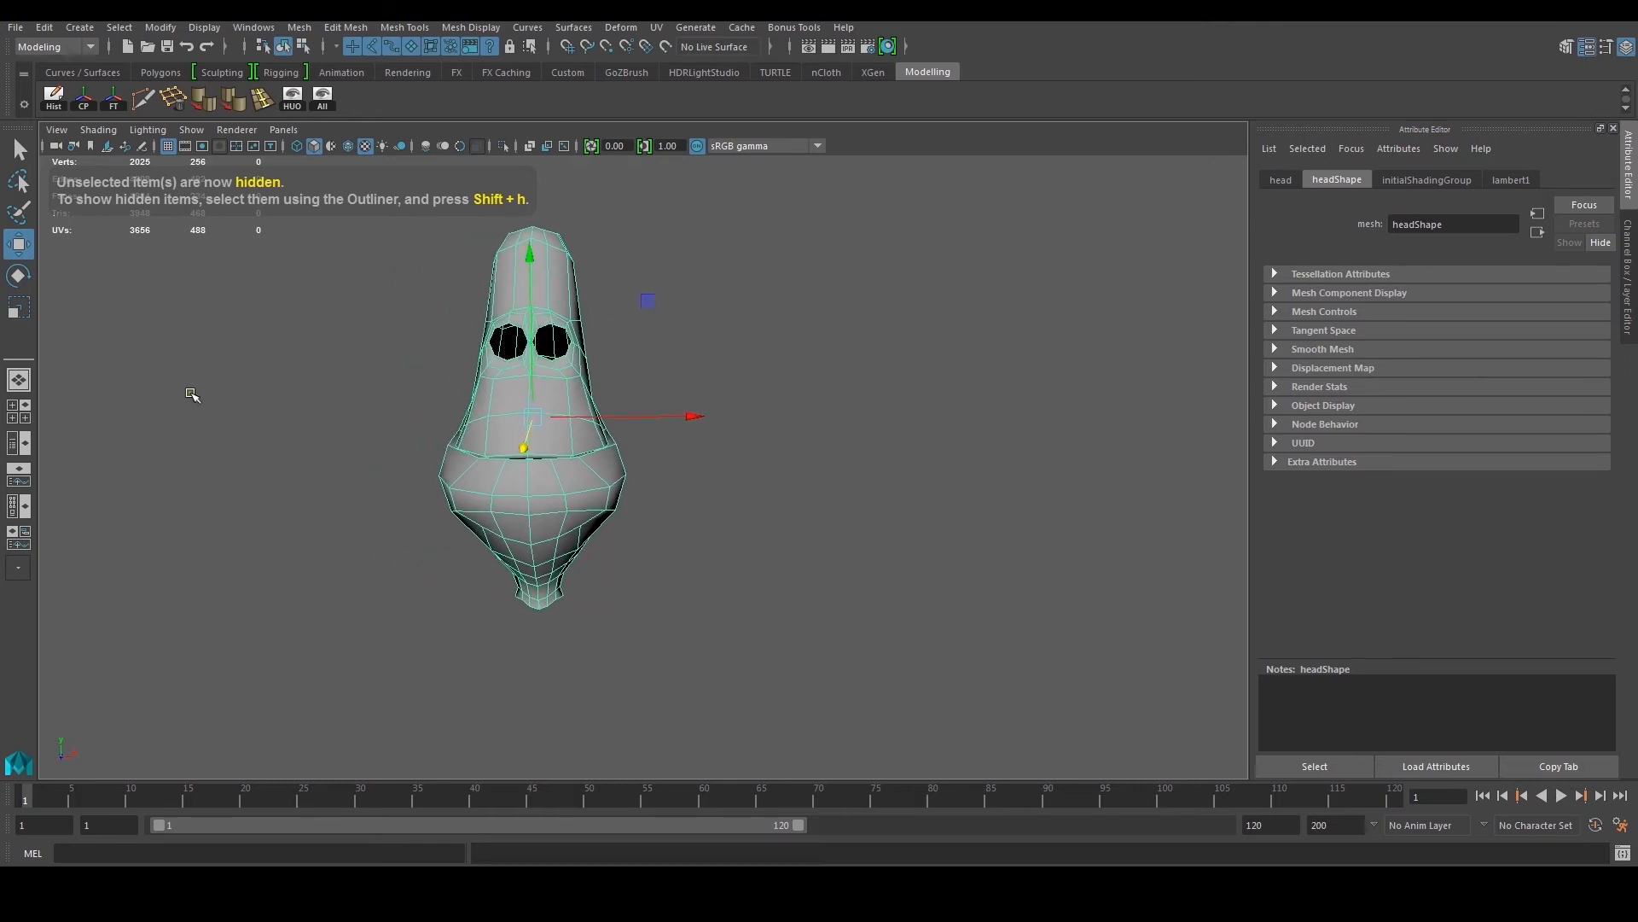
left_click(23, 509)
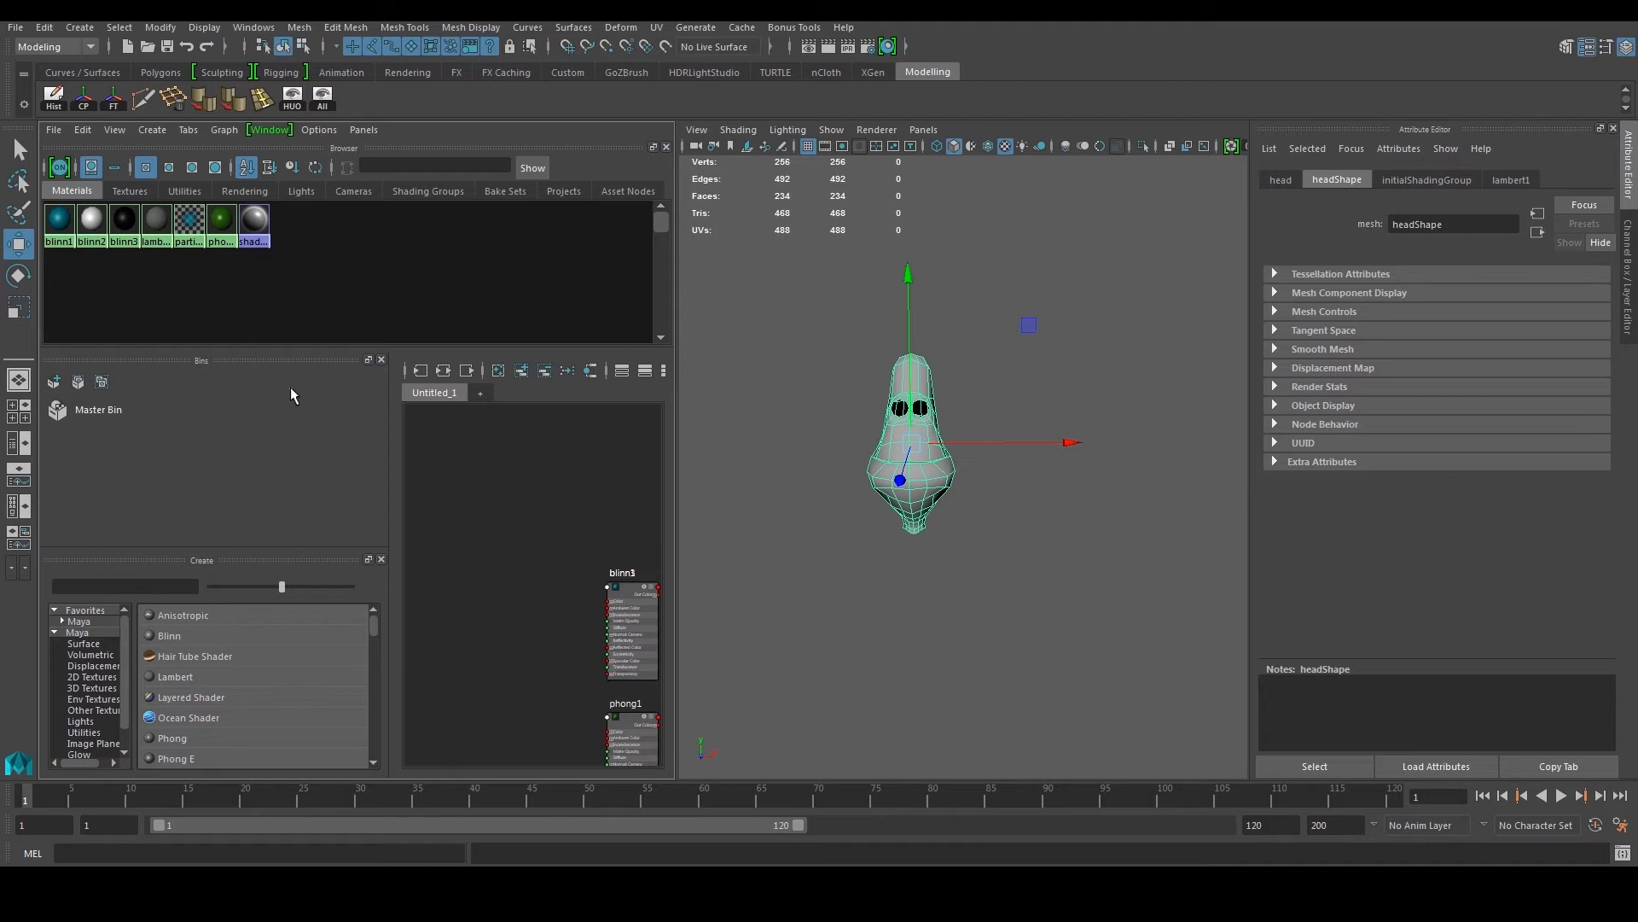
Step: Close the Hypershade's Bins pane and resize the material browser to make room for the Create list
left_click_drag(341, 349, 350, 433)
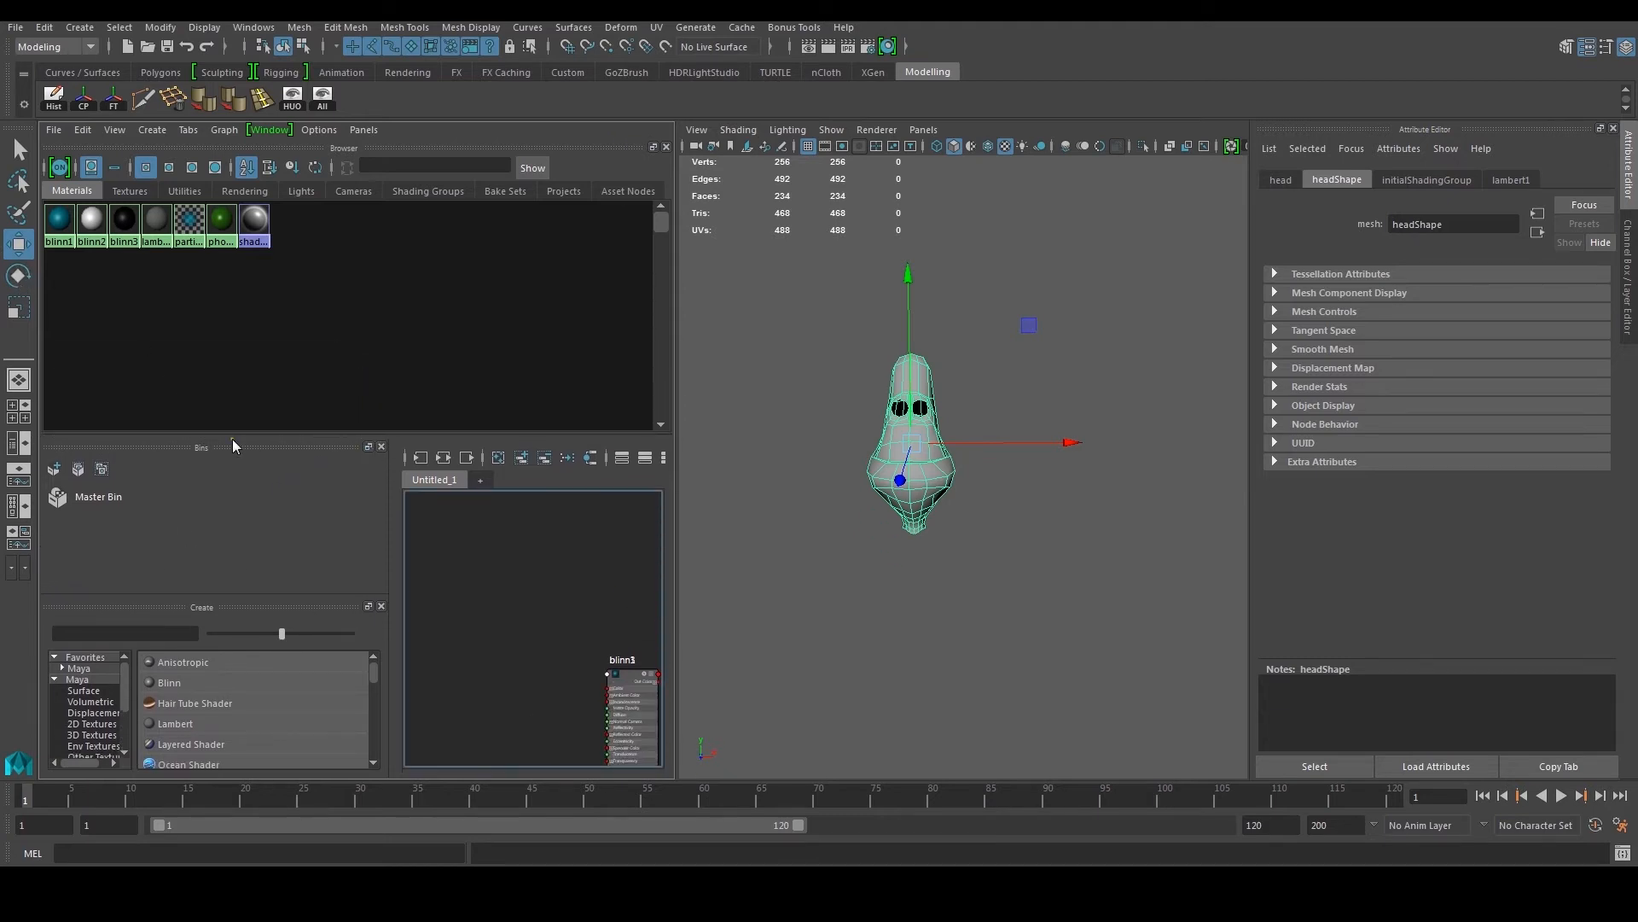
left_click(382, 447)
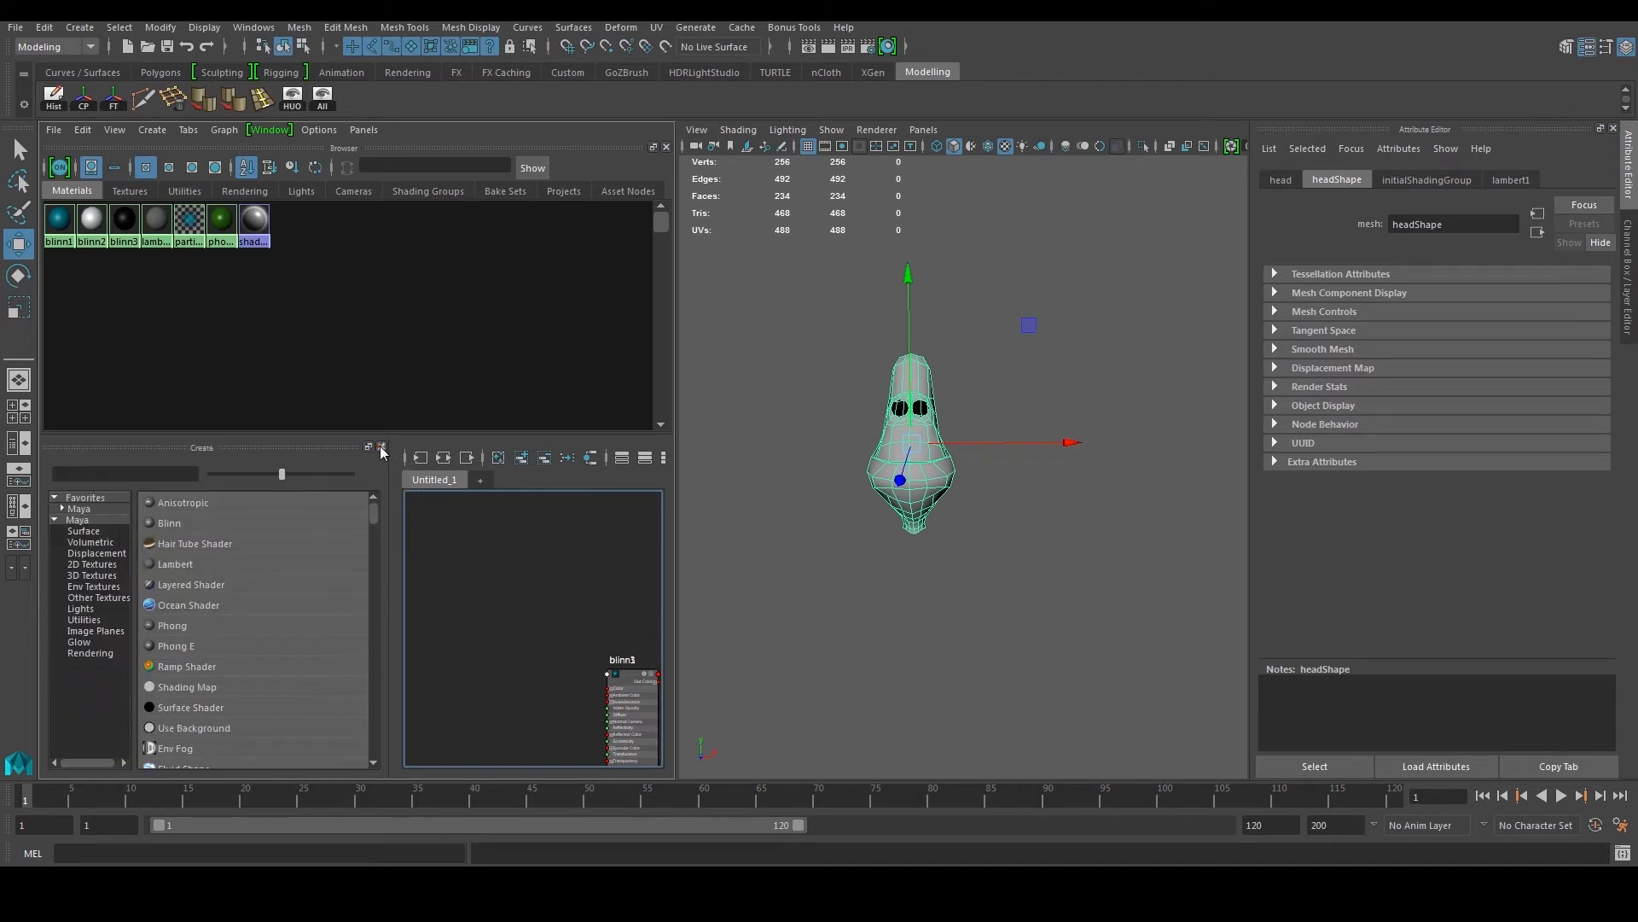
left_click_drag(403, 435, 405, 360)
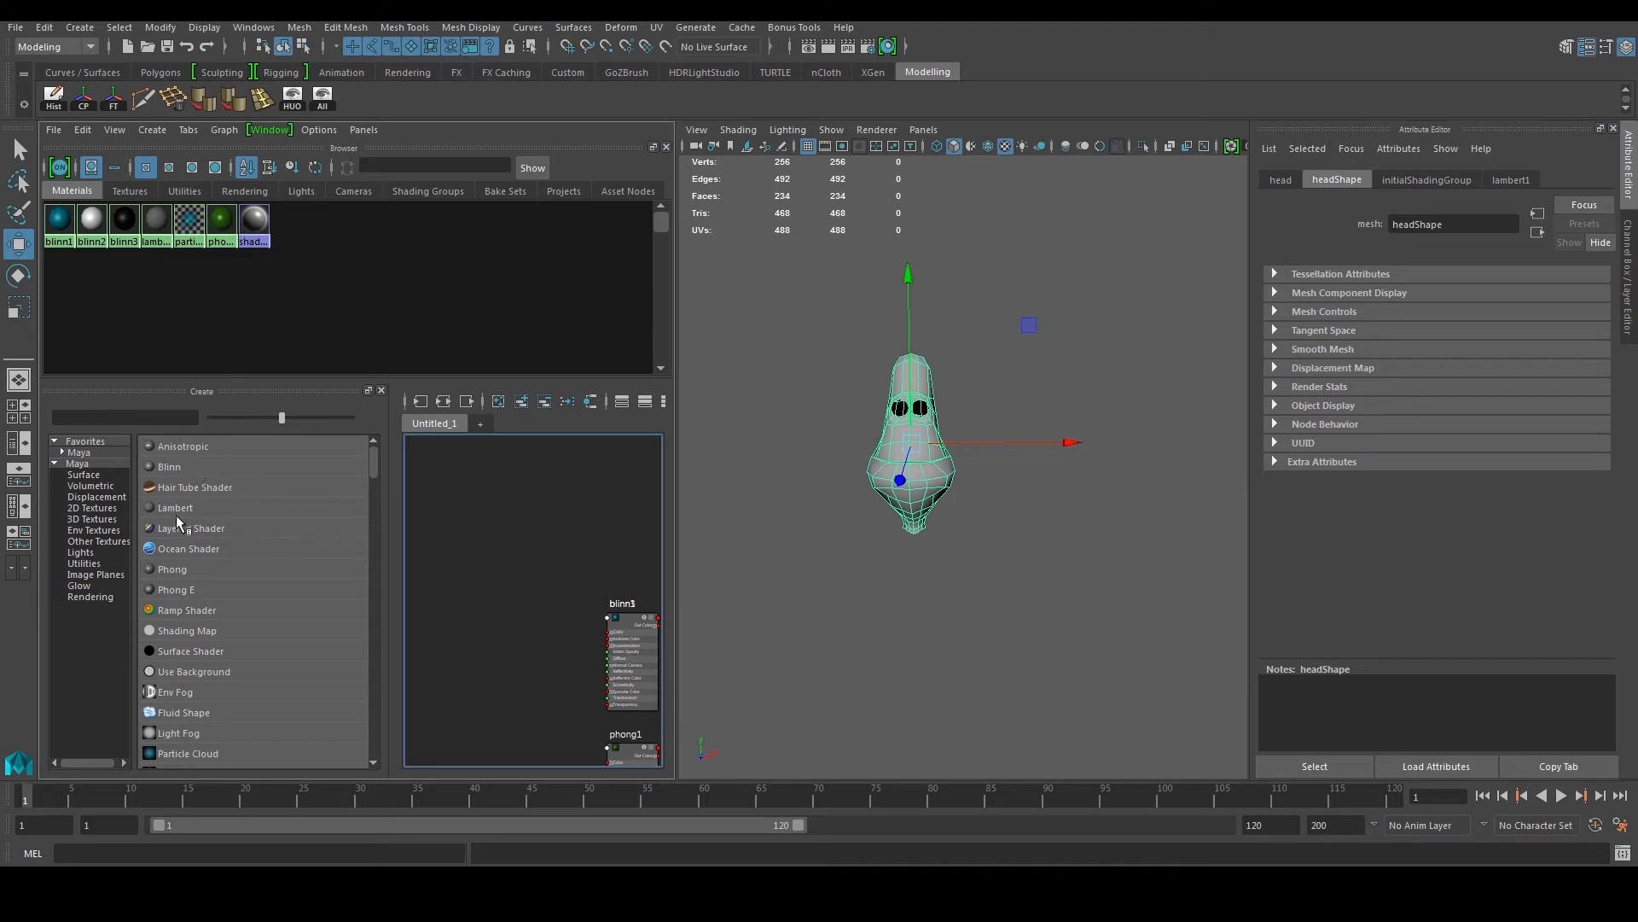
mouse_move(374, 464)
left_mouse_down()
mouse_move(388, 551)
mouse_move(391, 461)
left_mouse_up()
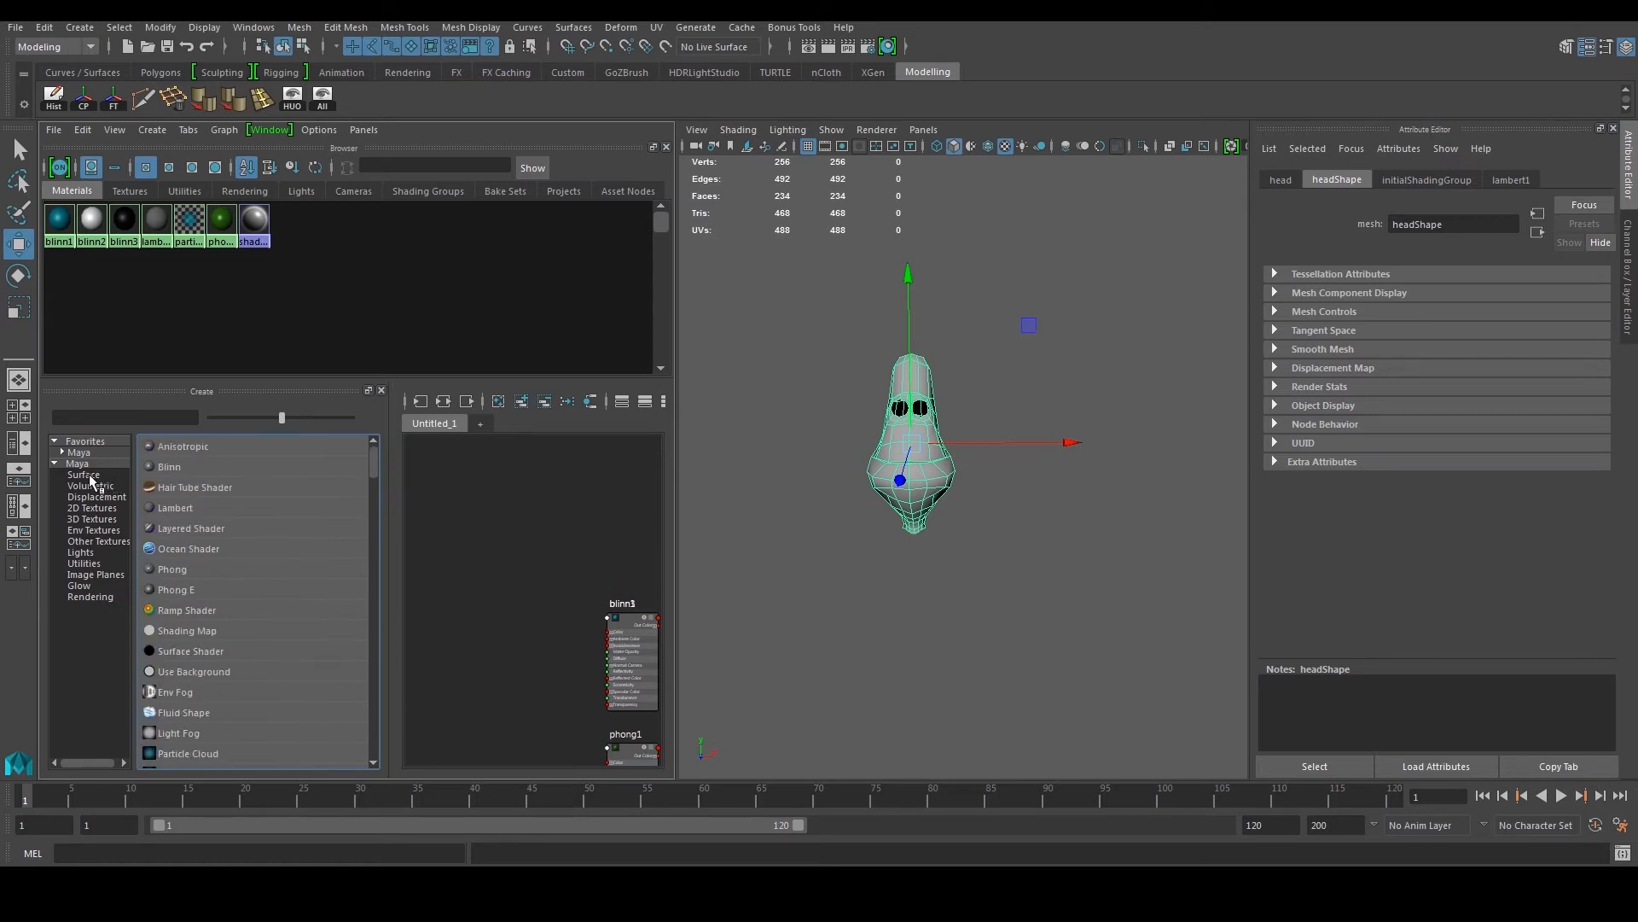
Step: Create a Lambert material and name it UV_Placeholder
left_click(62, 452)
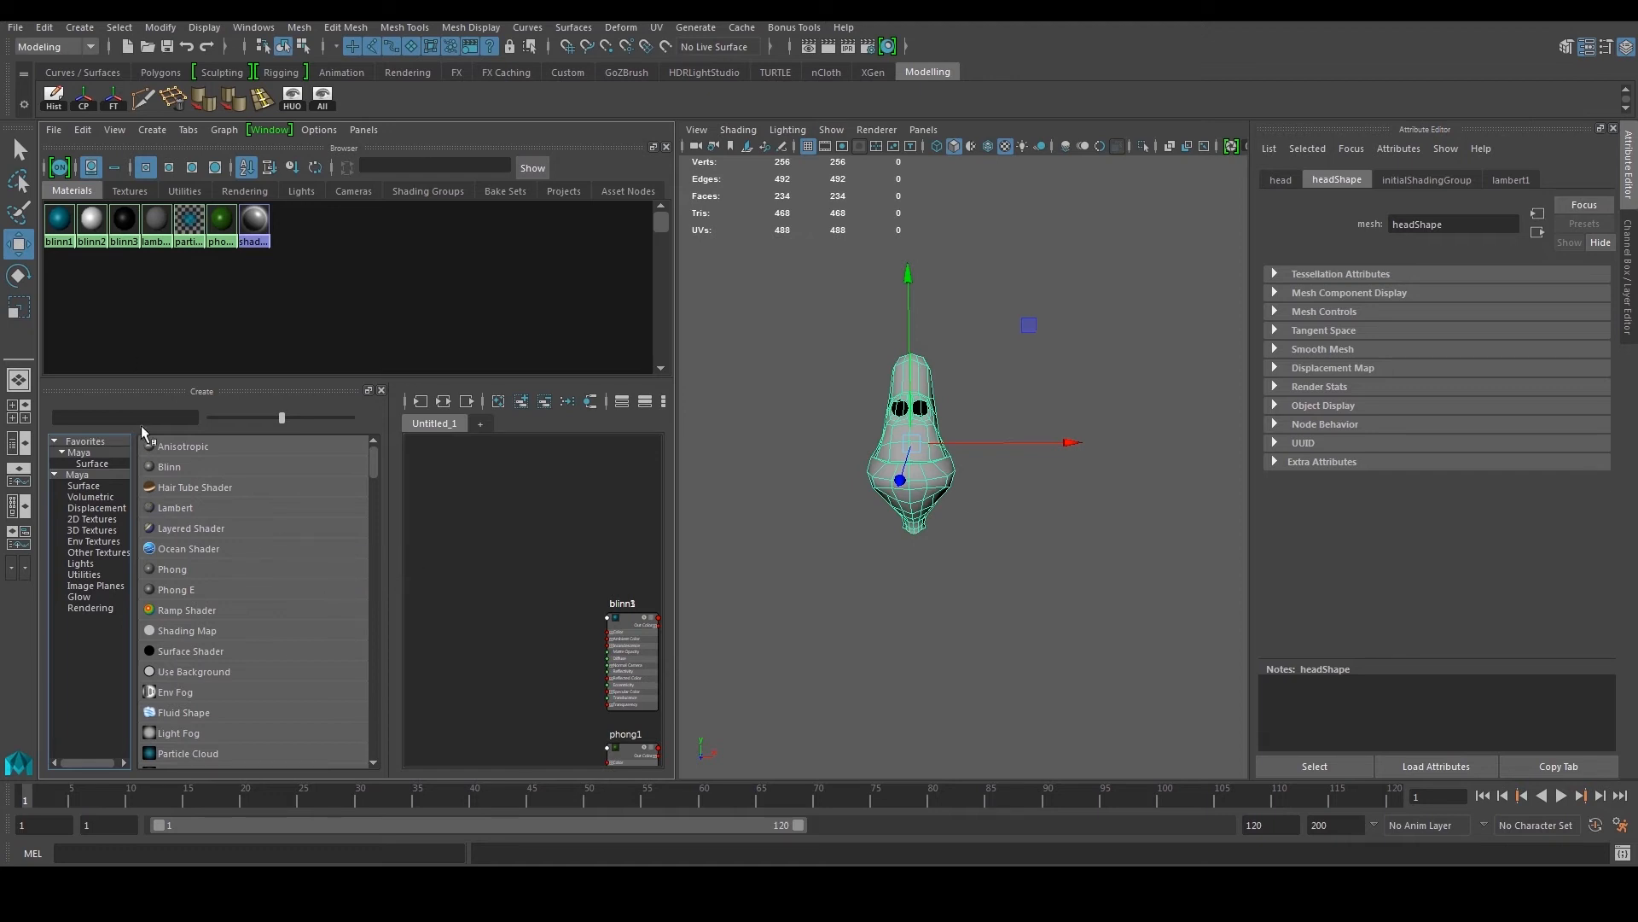
left_click(176, 508)
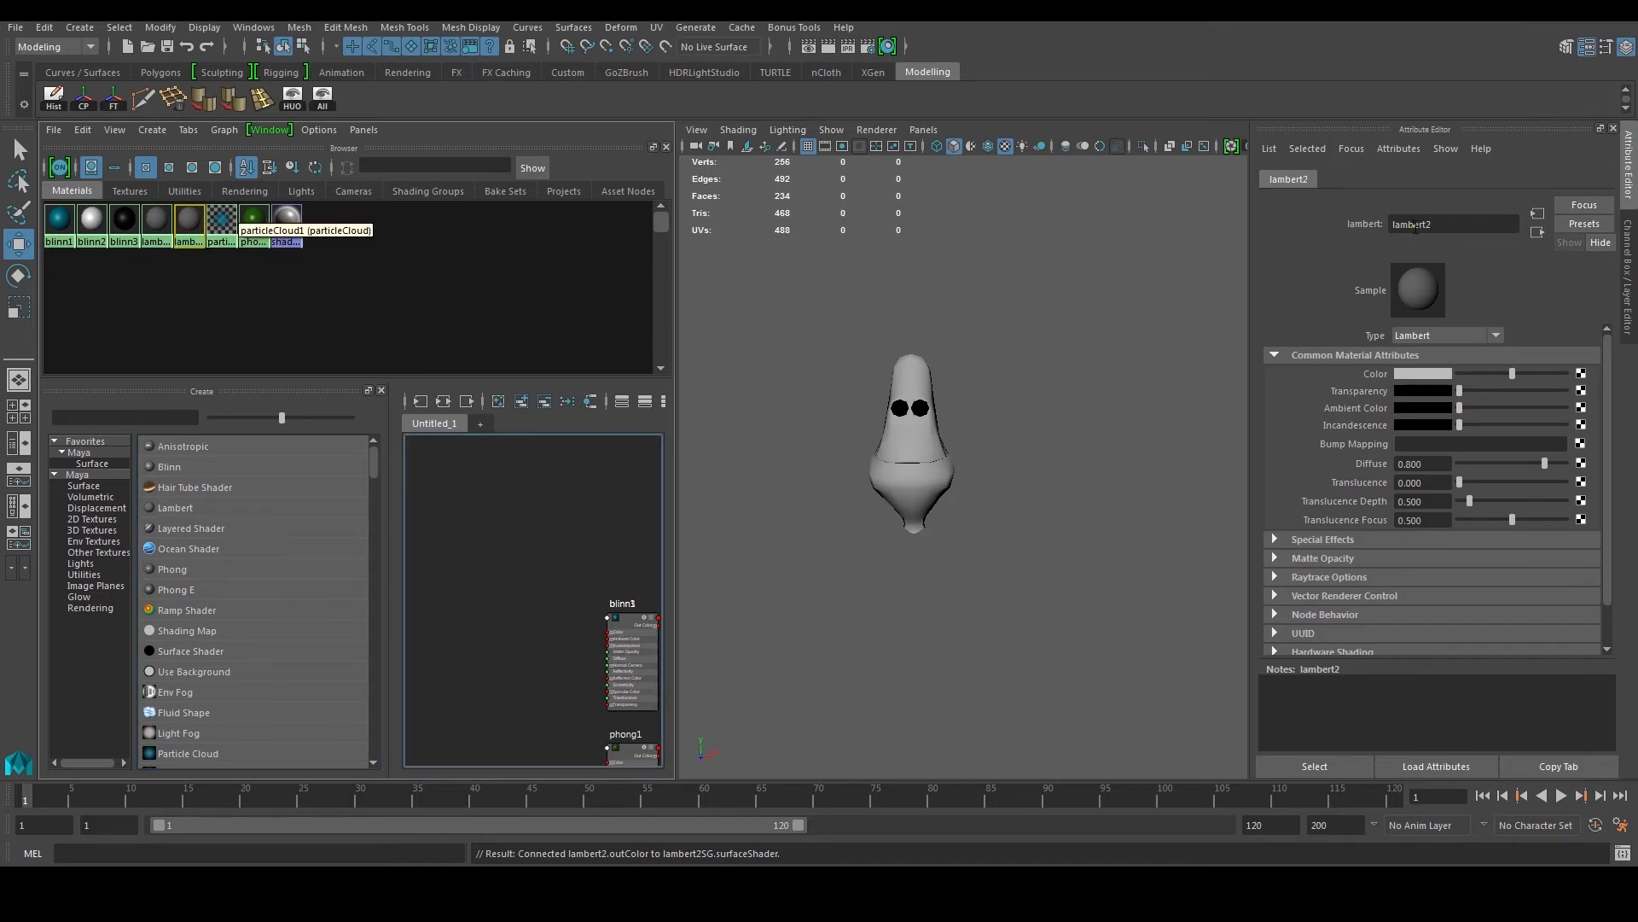
double_click(1412, 223)
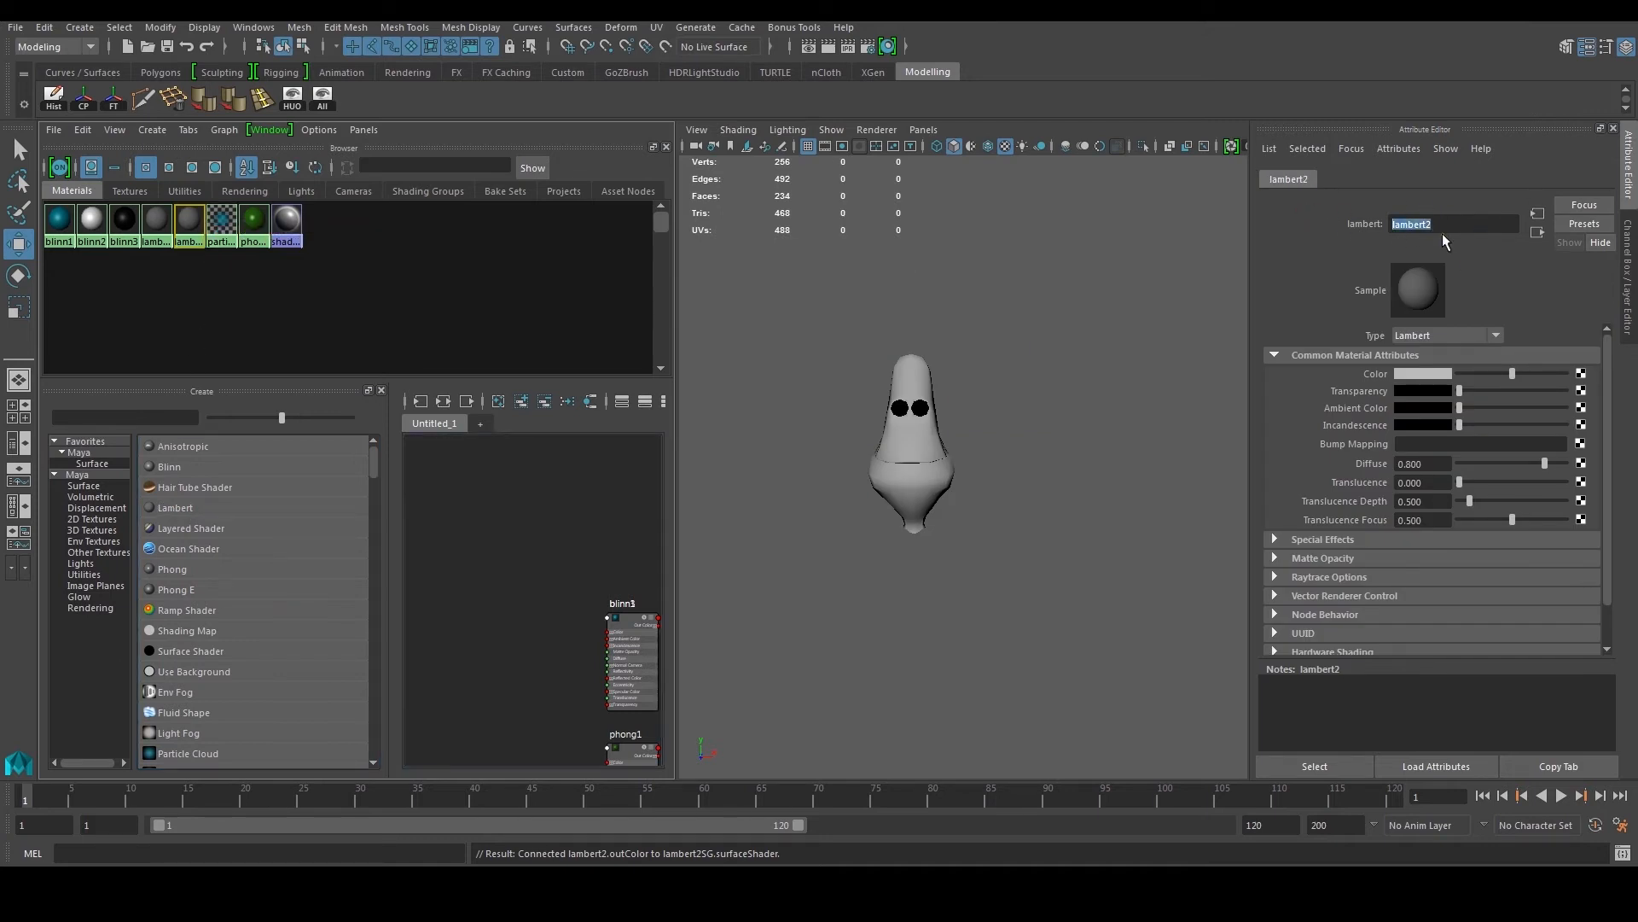
key("BackSpace")
type("UV_Placeholder")
key("Return")
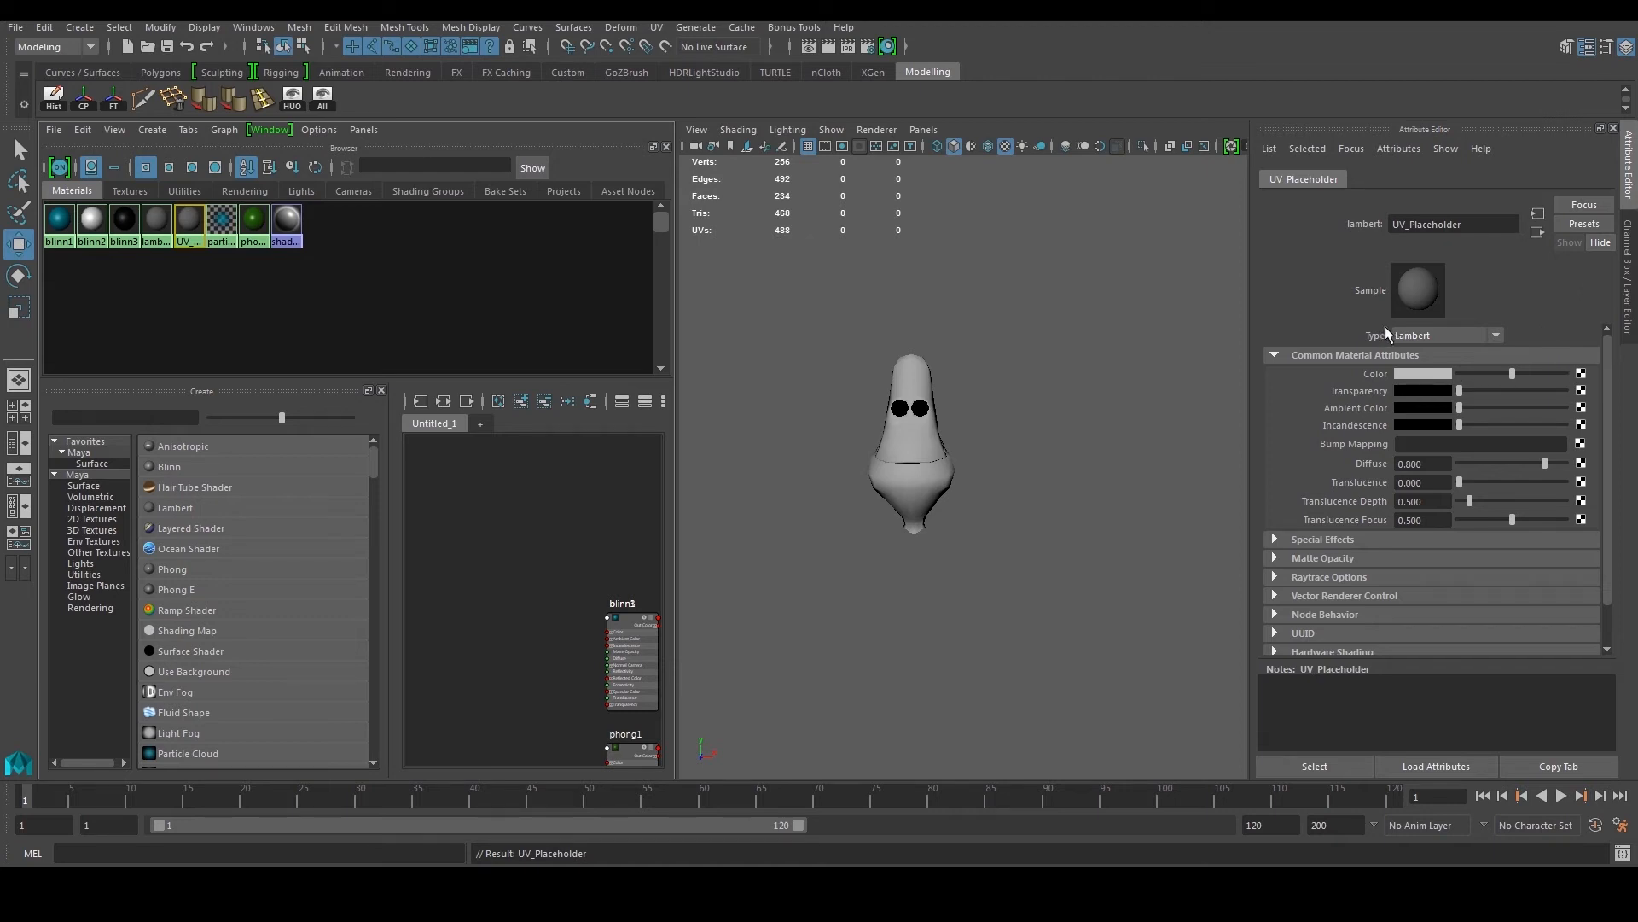
Step: Connect a File texture to the UV_Placeholder material's color and load the lettered UV checker PNG from the project's images folder
left_click(1581, 375)
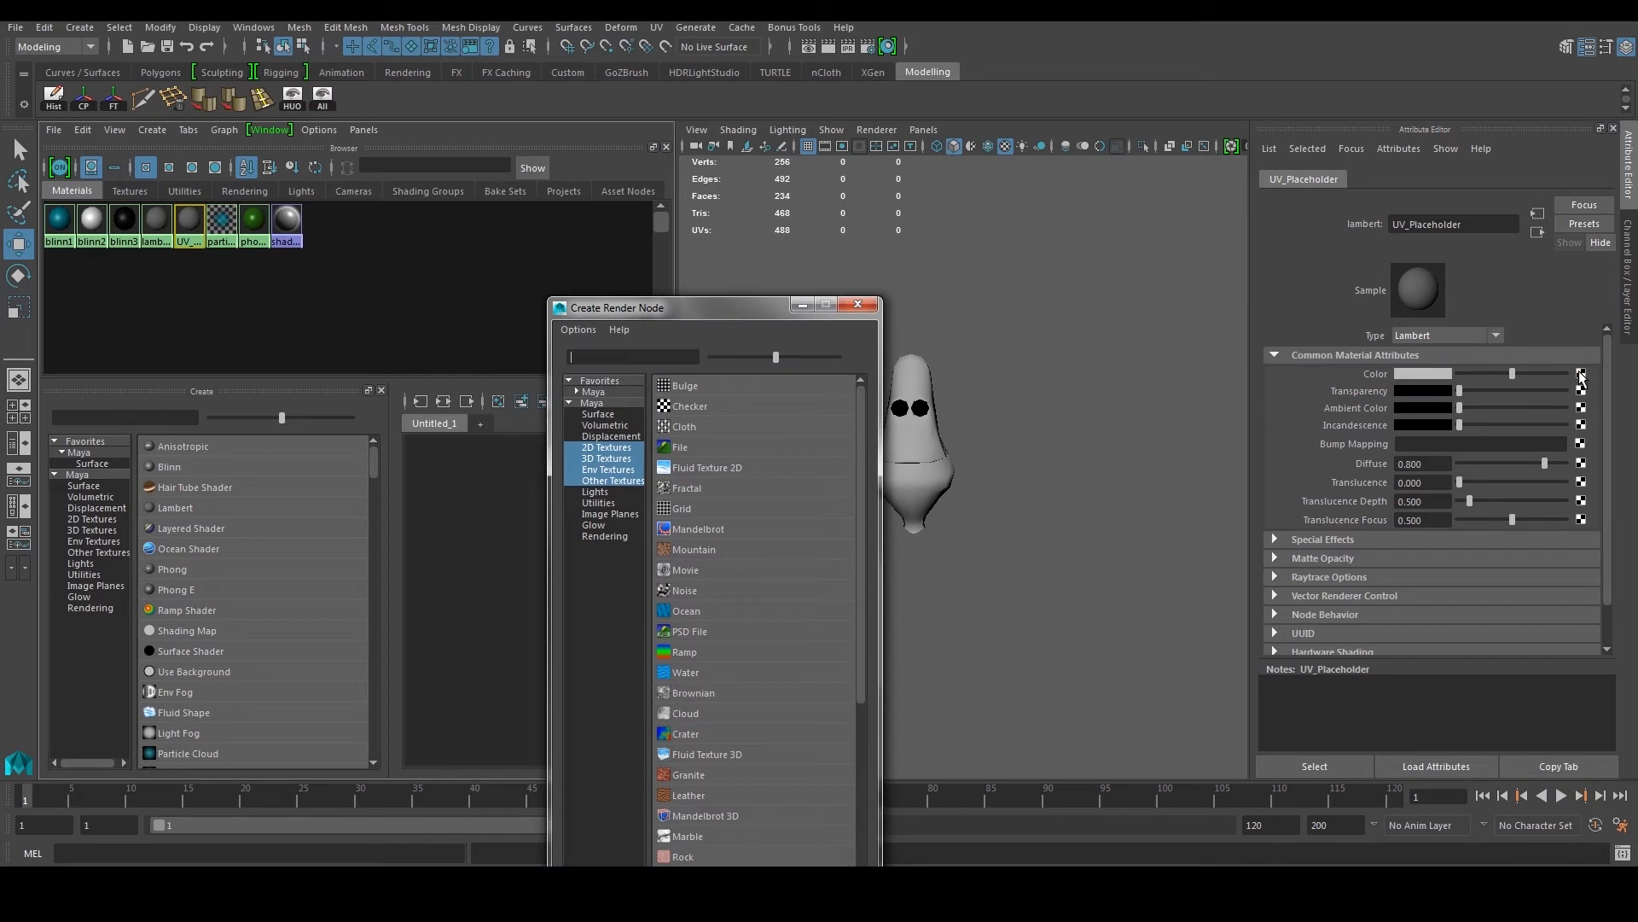
left_click(684, 452)
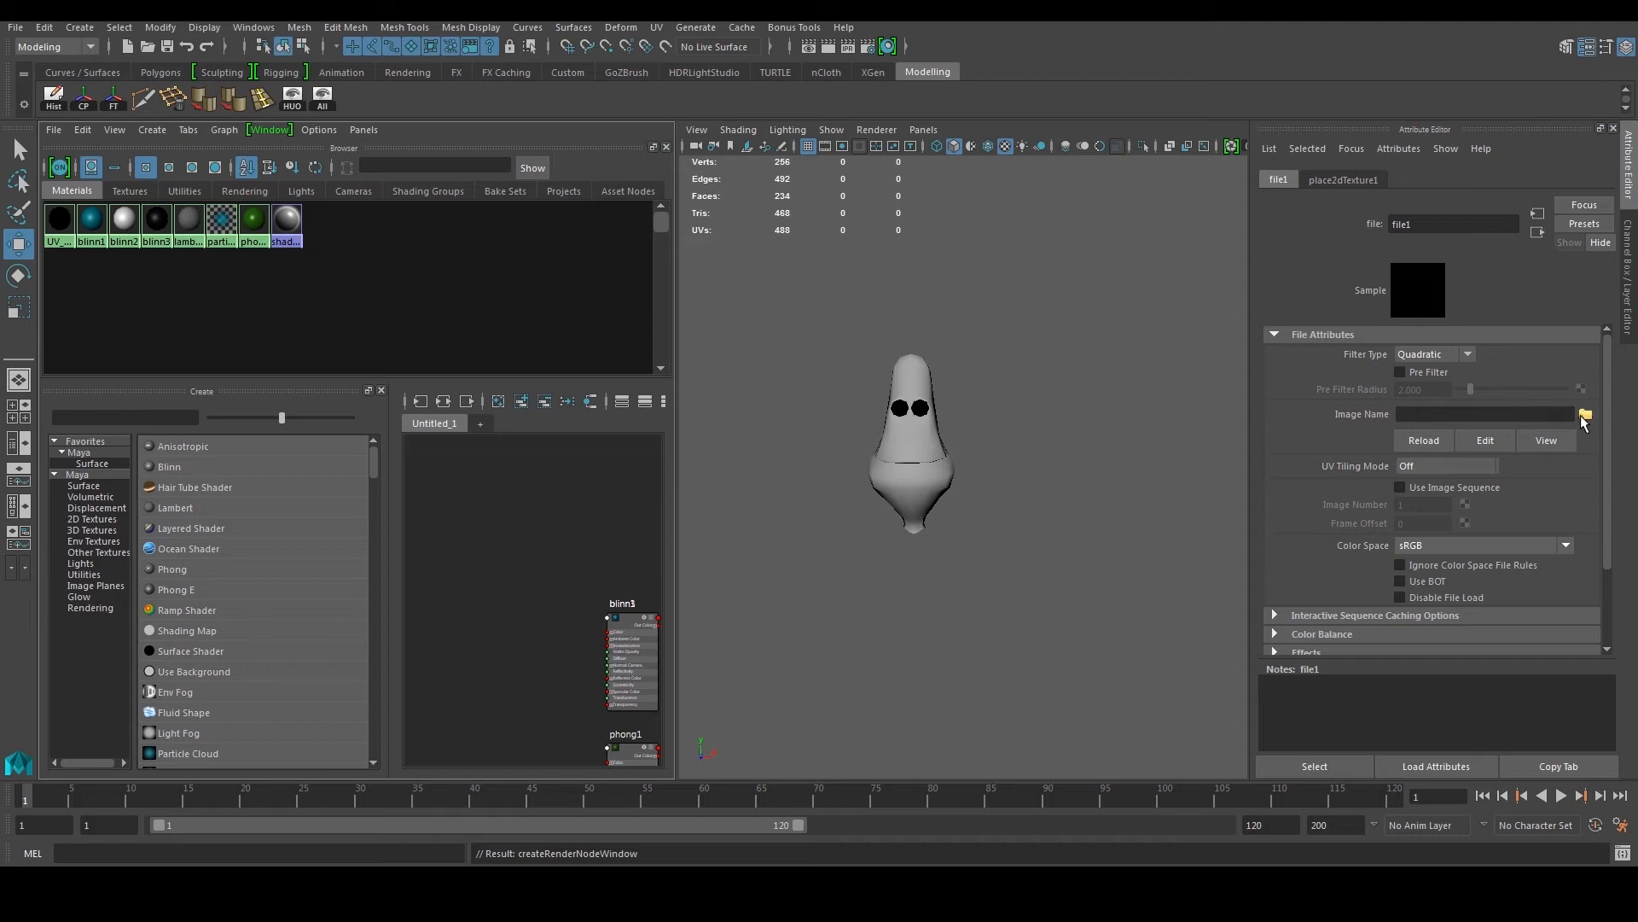
left_click(1583, 415)
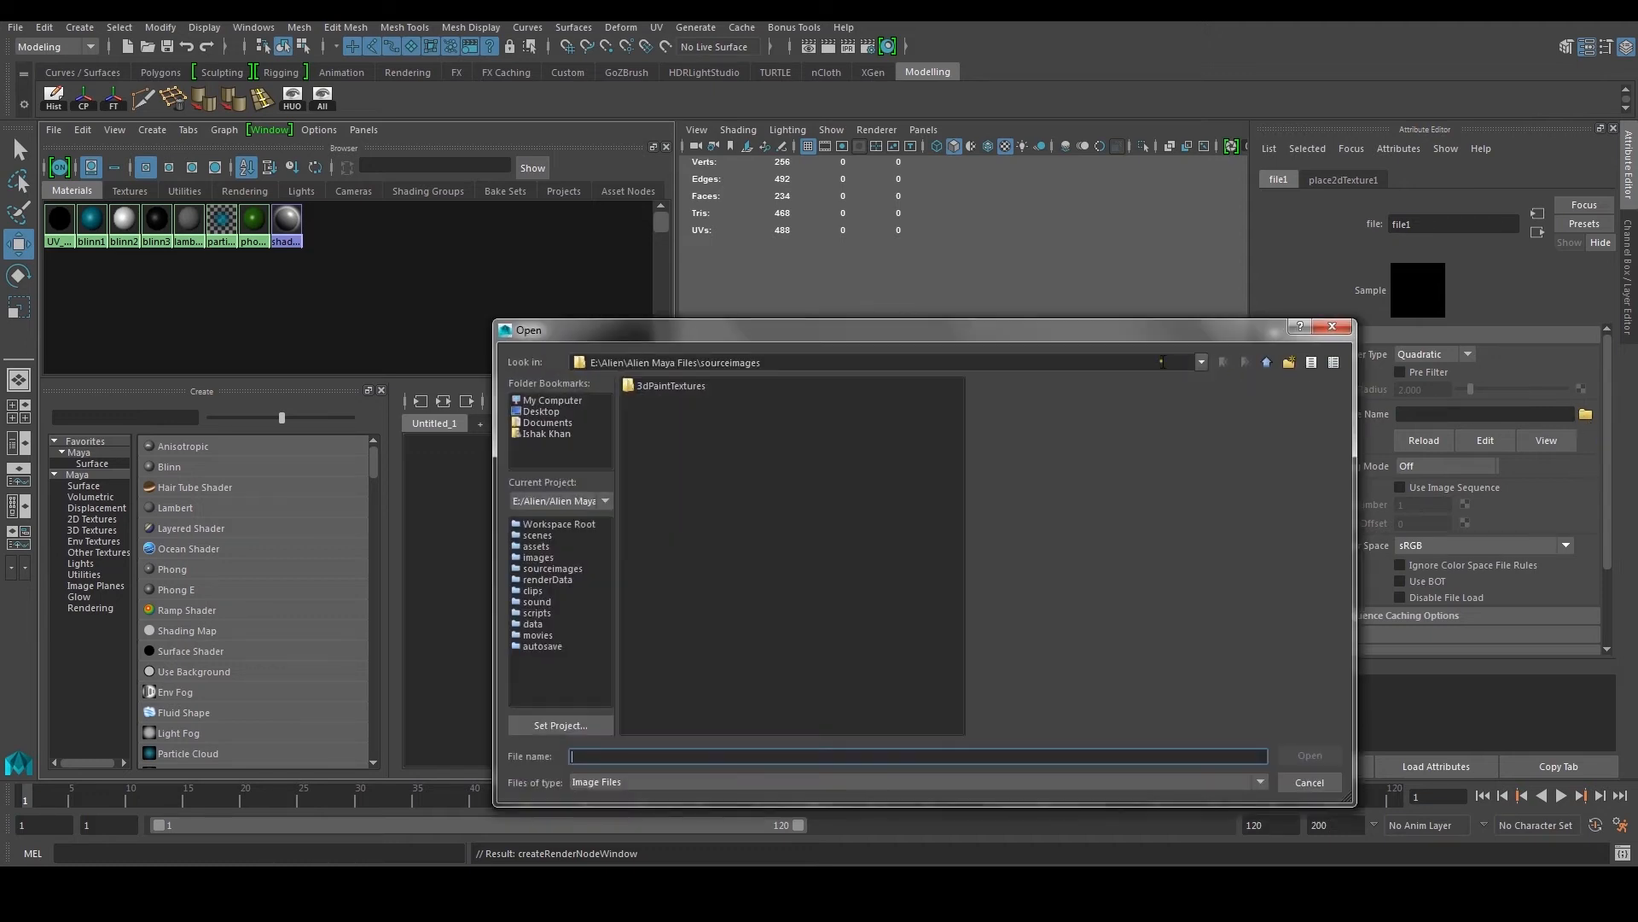
left_click(1202, 363)
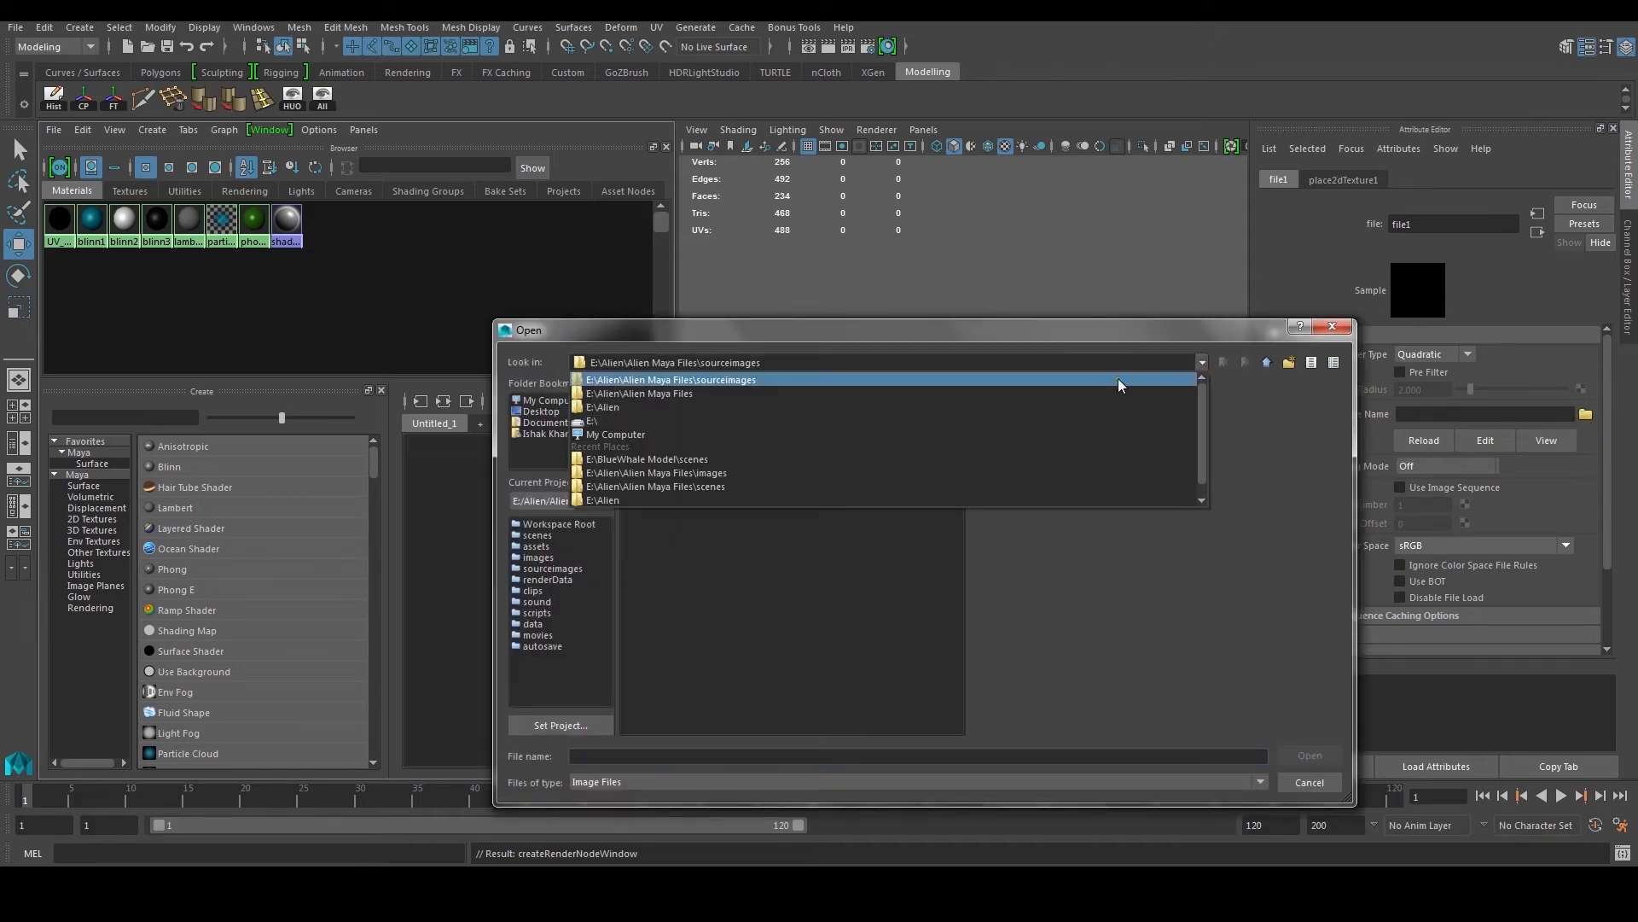
left_click(1086, 394)
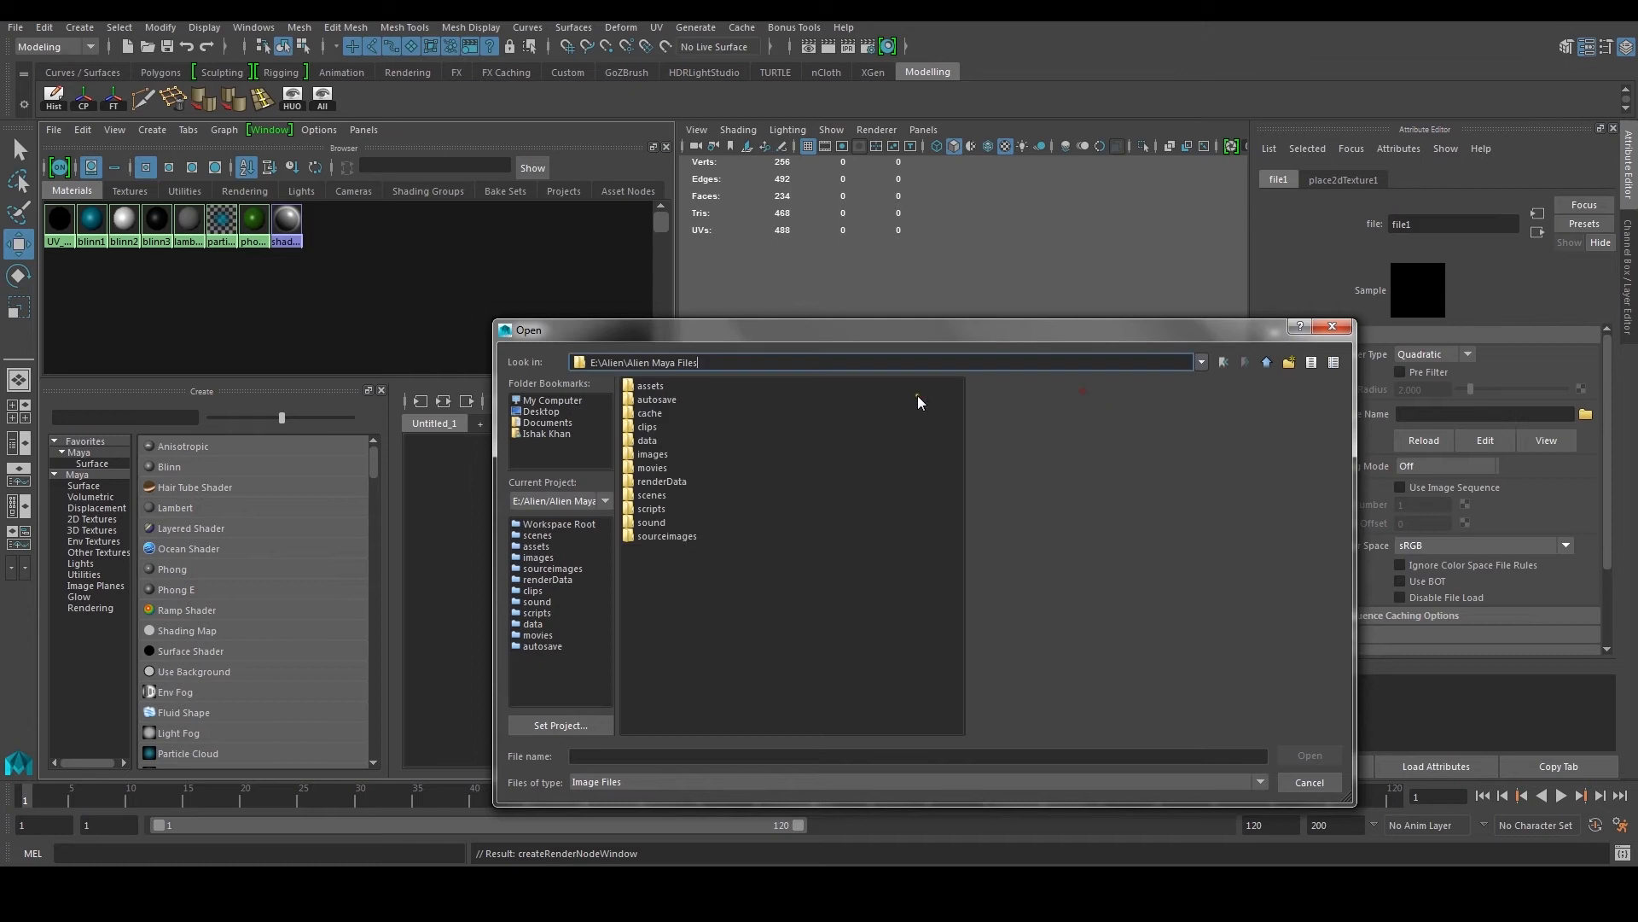
double_click(665, 457)
left_click(674, 414)
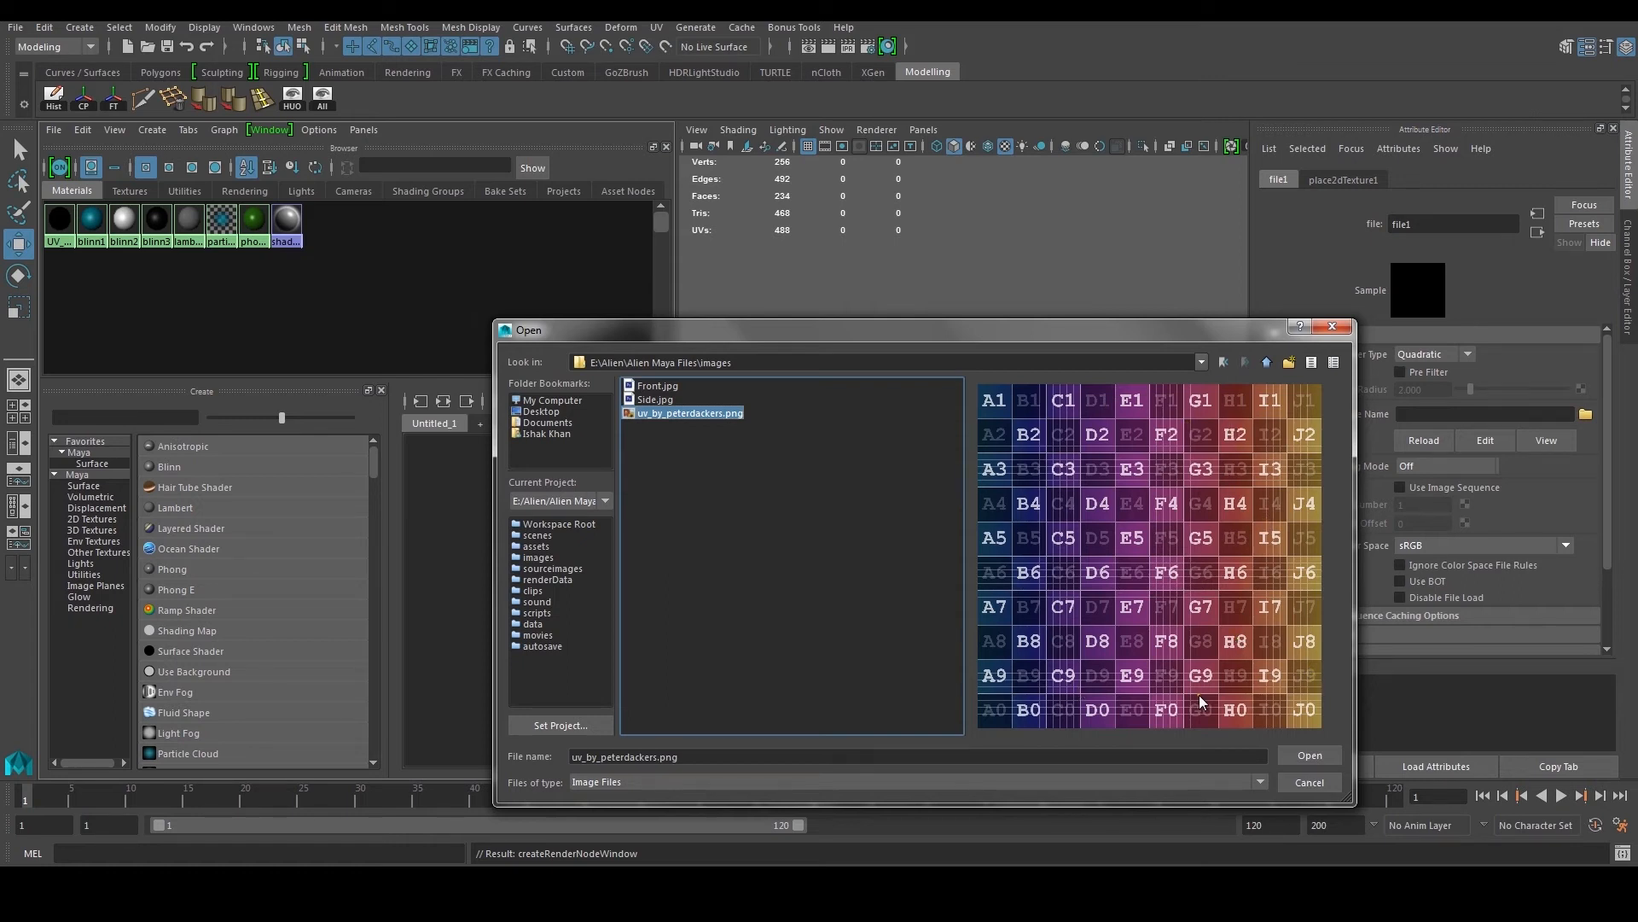
left_click(1309, 756)
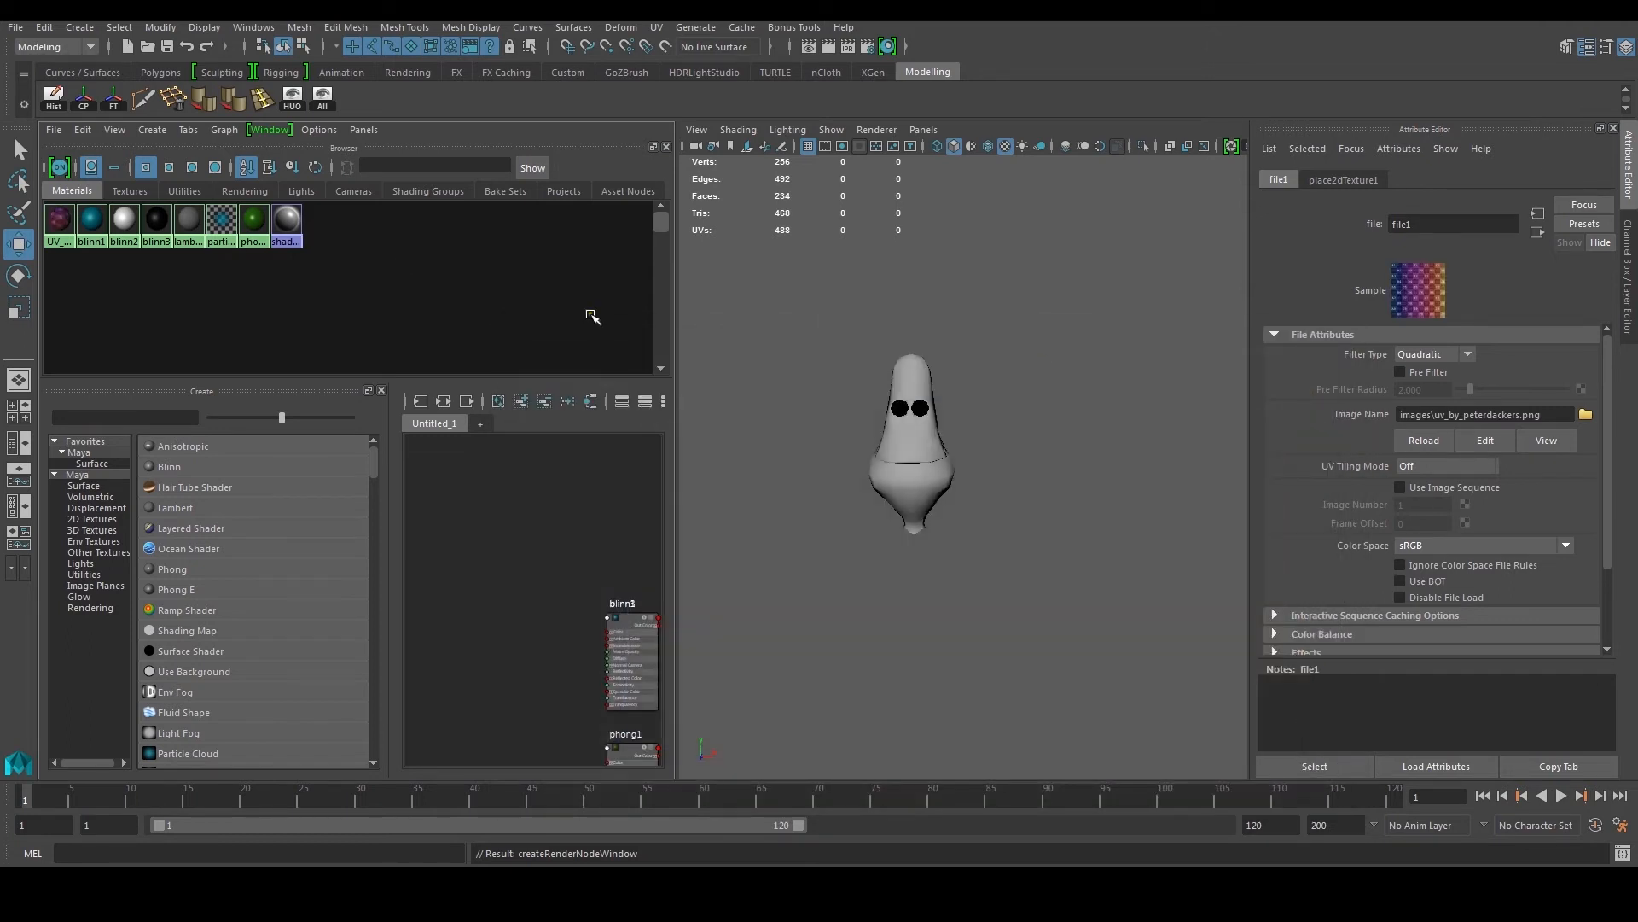
Step: Assign the UV_Placeholder material to the head mesh and turn on textured shading in the perspective view
left_click(906, 460)
right_click_drag(59, 220, 106, 174)
left_click(937, 601)
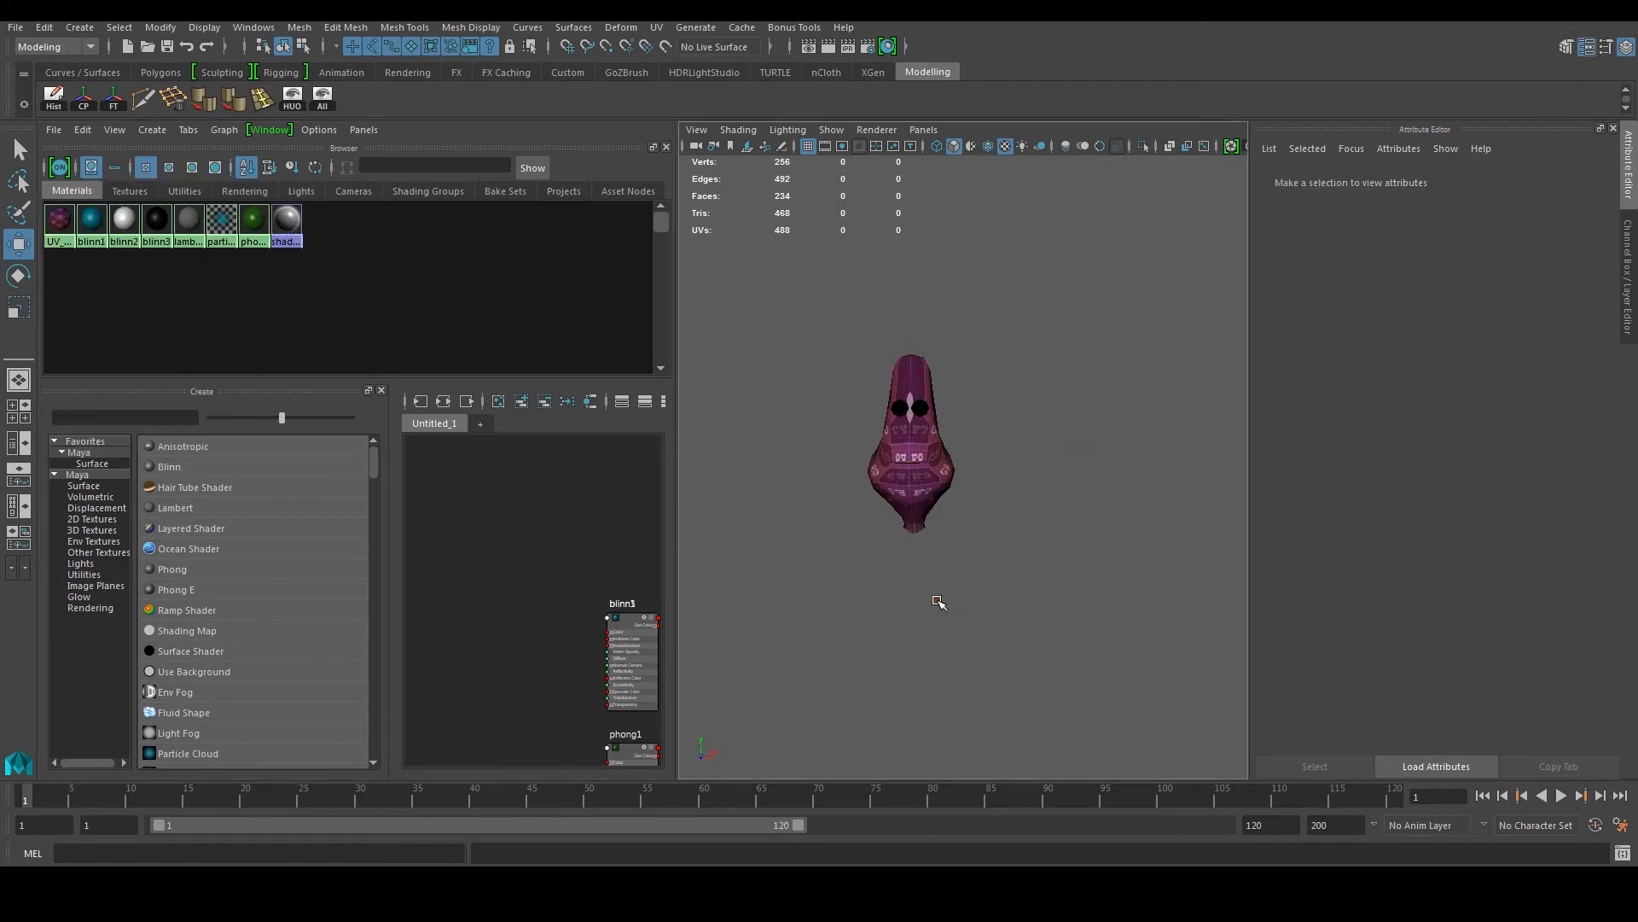
key("6")
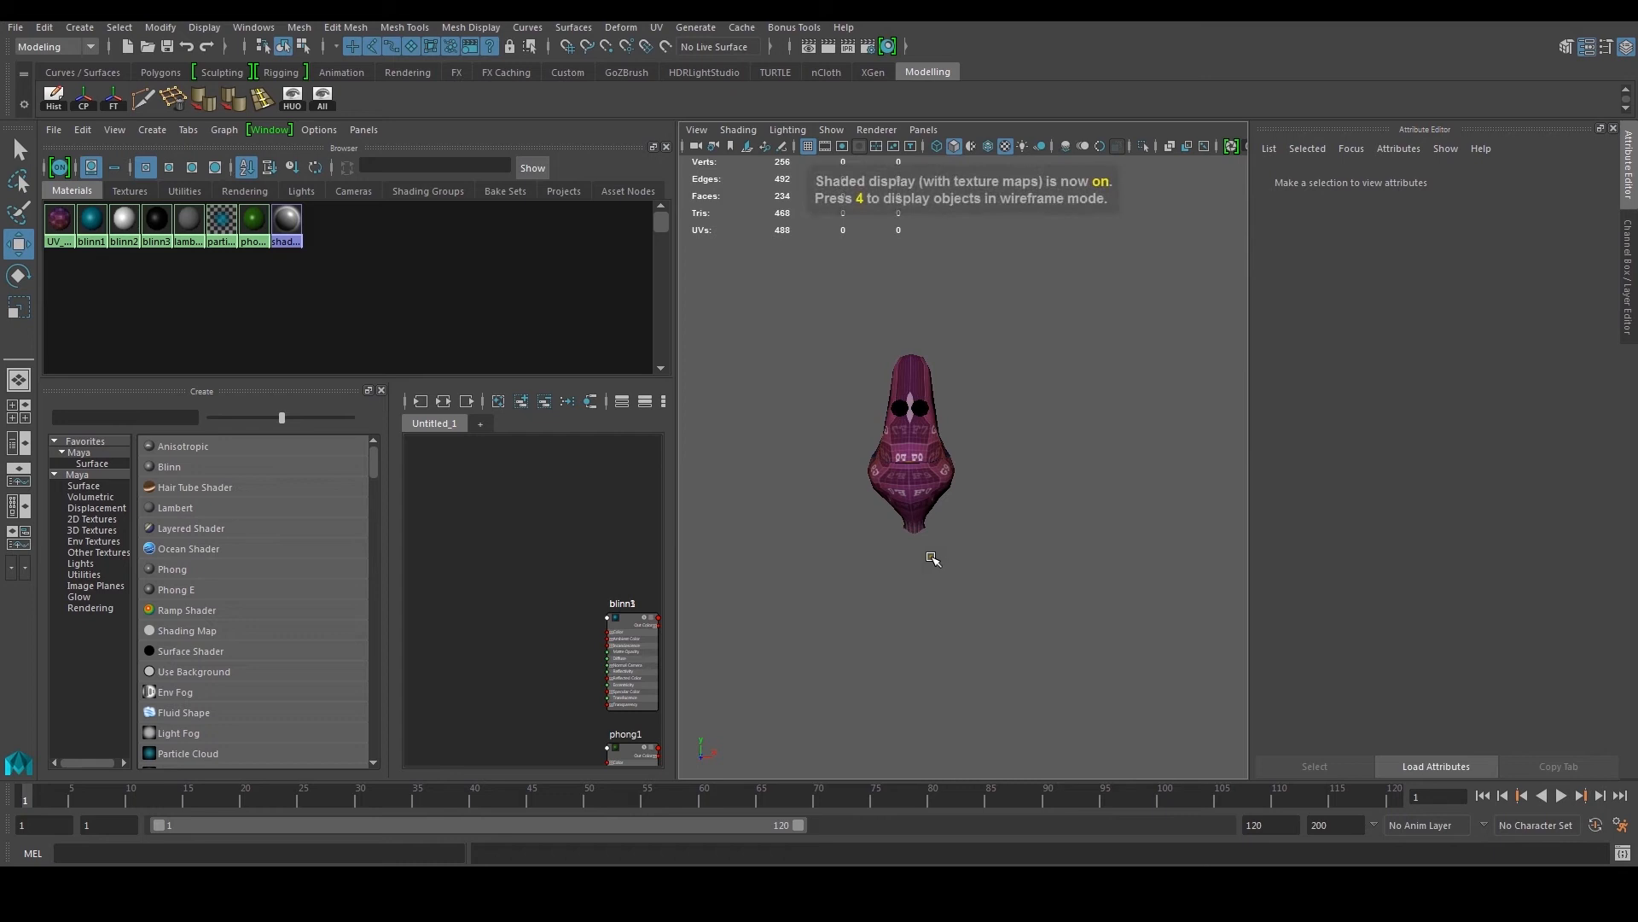
Step: Compare the head in plain and textured shading, viewing the checker pattern from both sides
scroll(934, 557, "up", 5)
mouse_move(937, 540)
left_mouse_down("alt")
mouse_move(962, 479)
mouse_move(924, 476)
mouse_move(1035, 523)
mouse_move(923, 510)
left_mouse_up("alt")
middle_click_drag(922, 511, 974, 549, "alt")
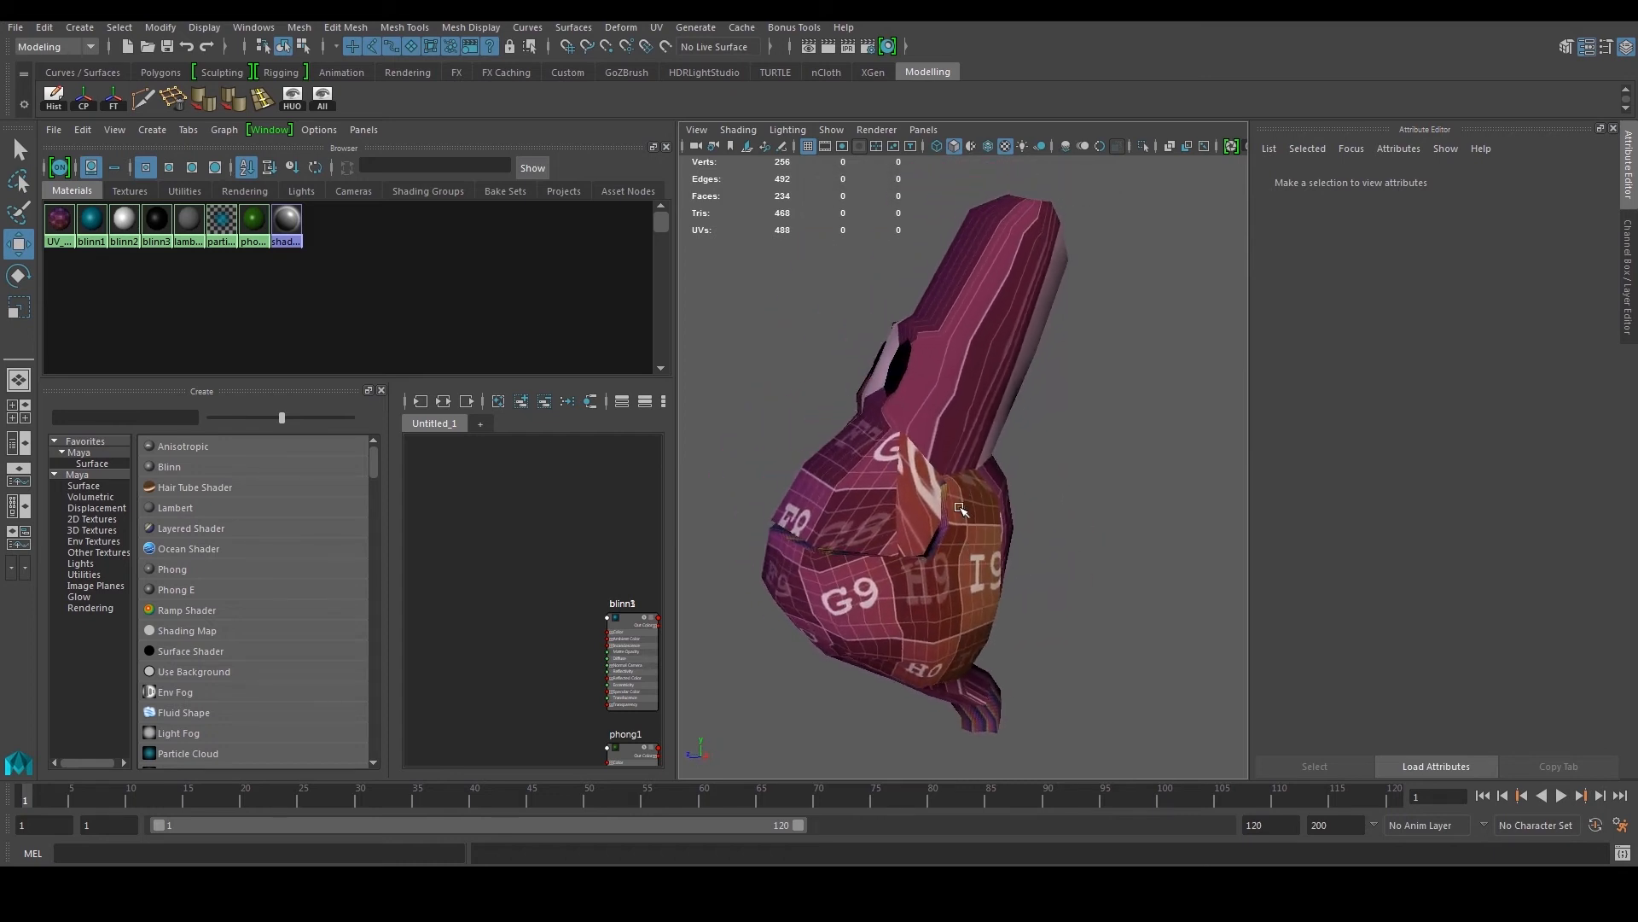
key("5")
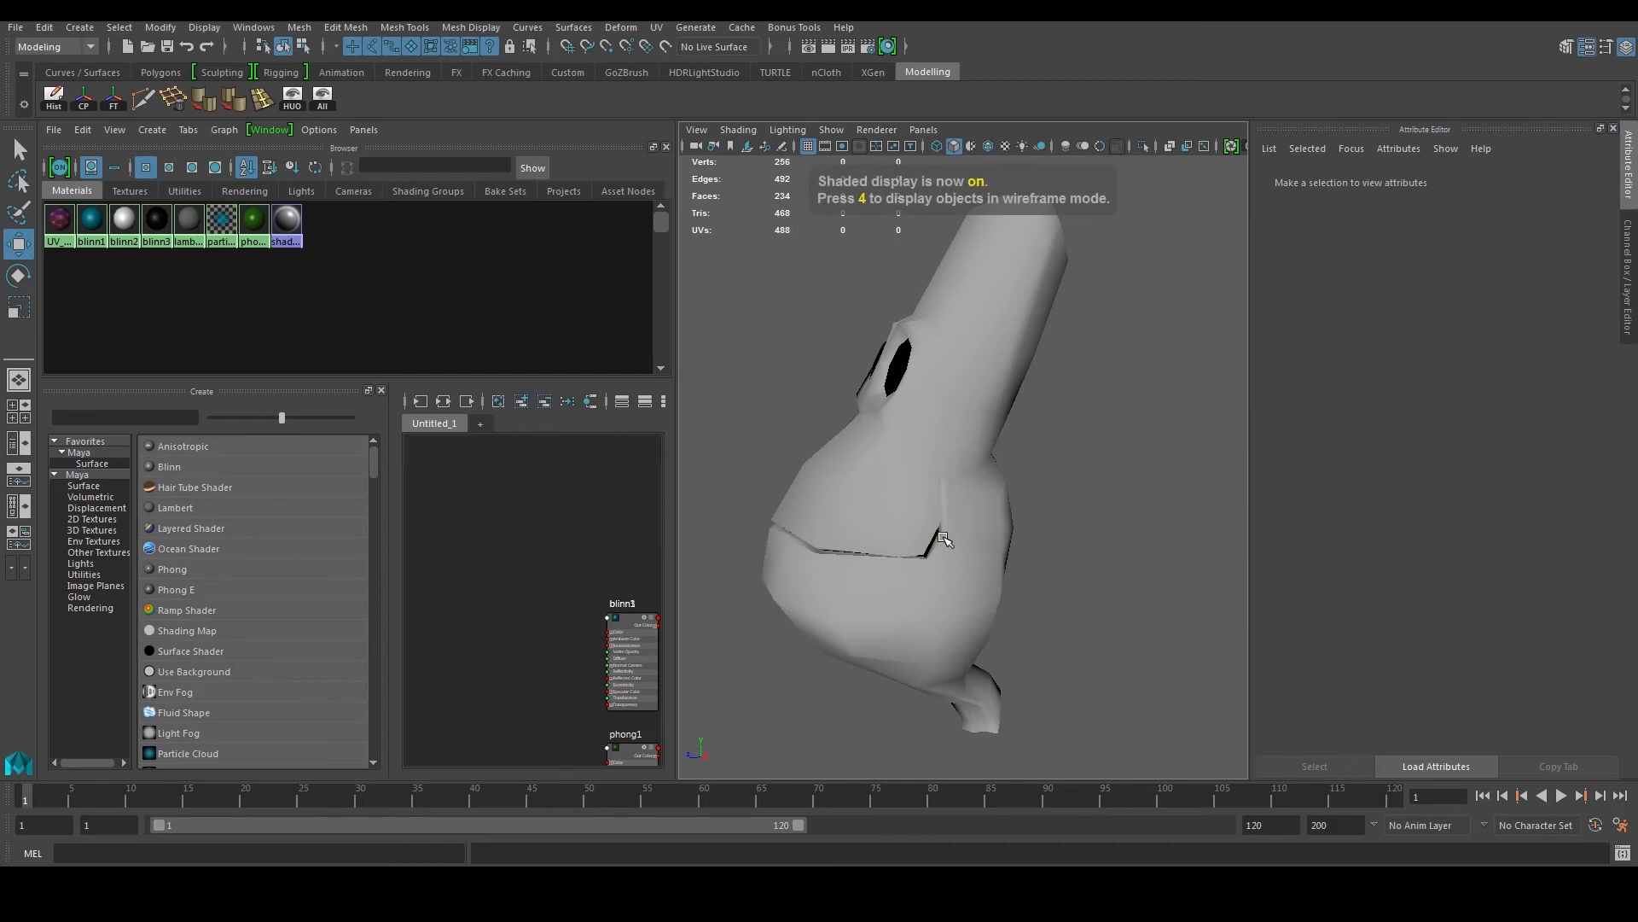
key("6")
mouse_move(944, 539)
left_mouse_down("alt")
mouse_move(1035, 524)
mouse_move(1082, 532)
mouse_move(1027, 535)
mouse_move(1049, 571)
mouse_move(1090, 560)
mouse_move(1009, 529)
left_mouse_up("alt")
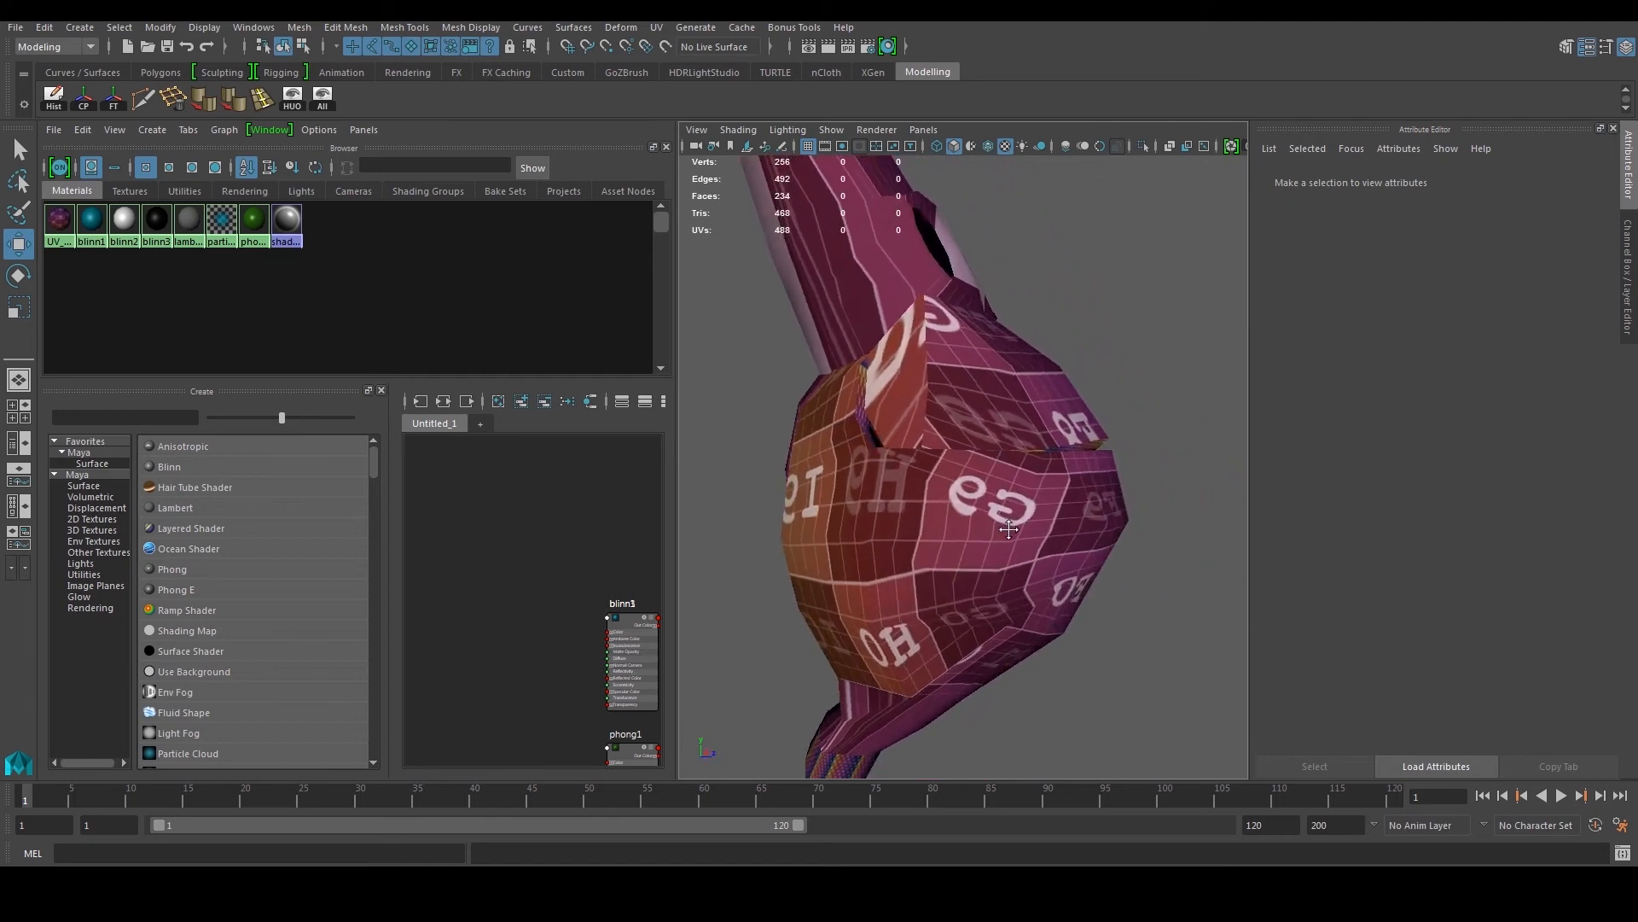
Step: Examine the checker lettering and pattern distortion up close on the cheek, mouth and neck, and on the front of the head
scroll(1009, 529, "up", 5)
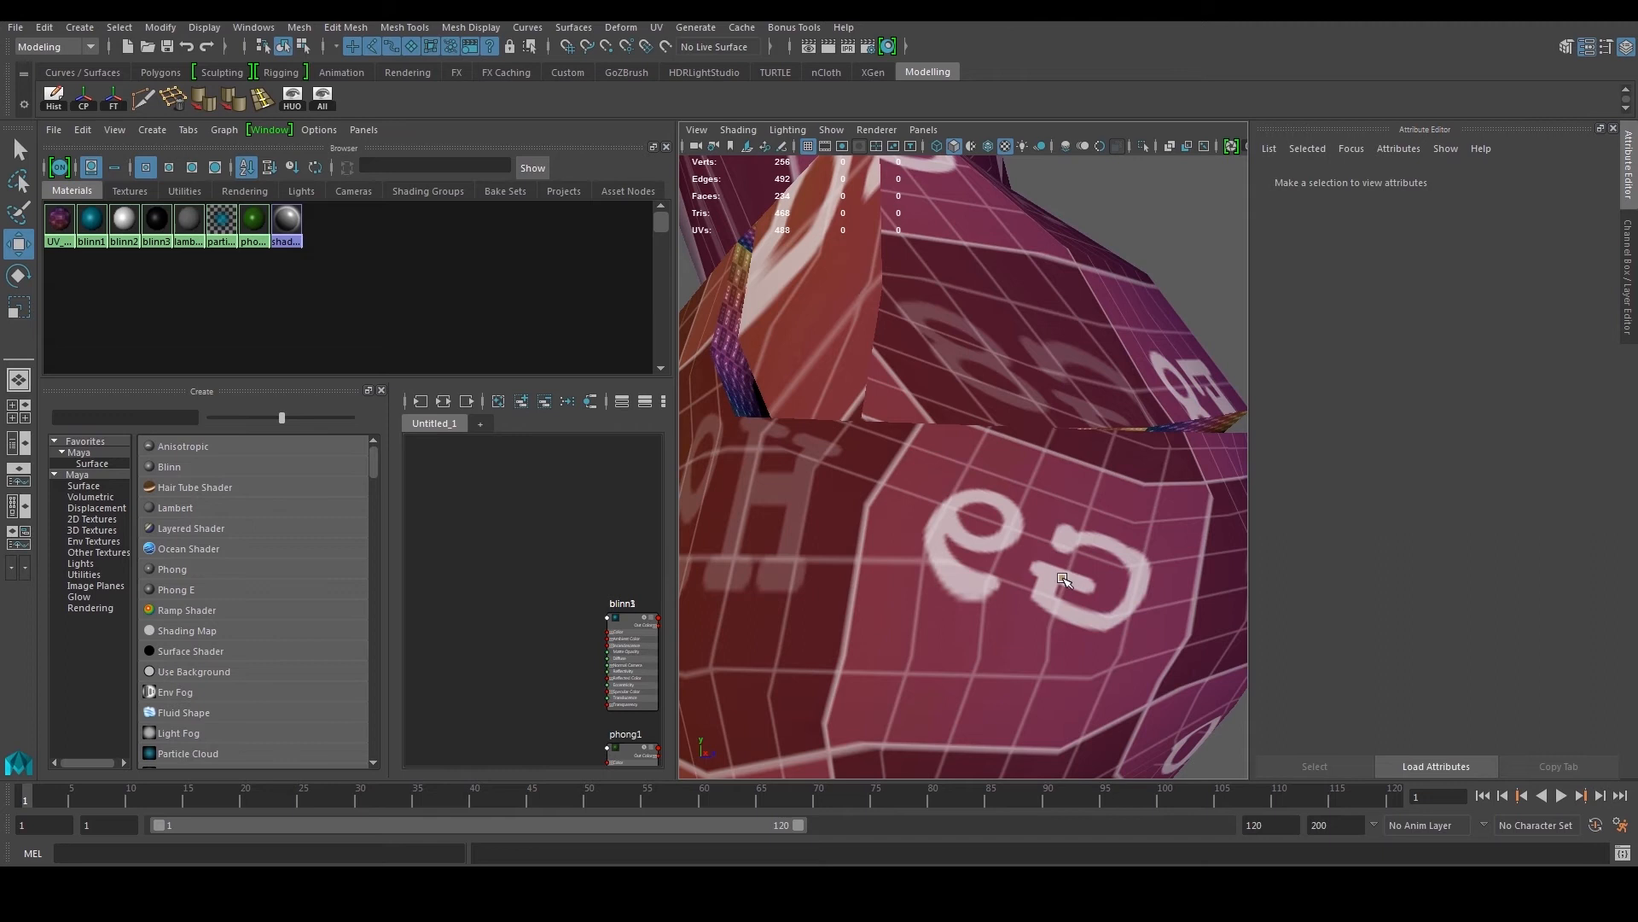
middle_click_drag(1068, 576, 1050, 556, "alt")
right_click_drag(1049, 556, 1030, 526, "alt")
left_click_drag(1030, 526, 1024, 444, "alt")
right_click_drag(971, 553, 1021, 415, "alt")
right_click_drag(990, 512, 997, 661, "alt")
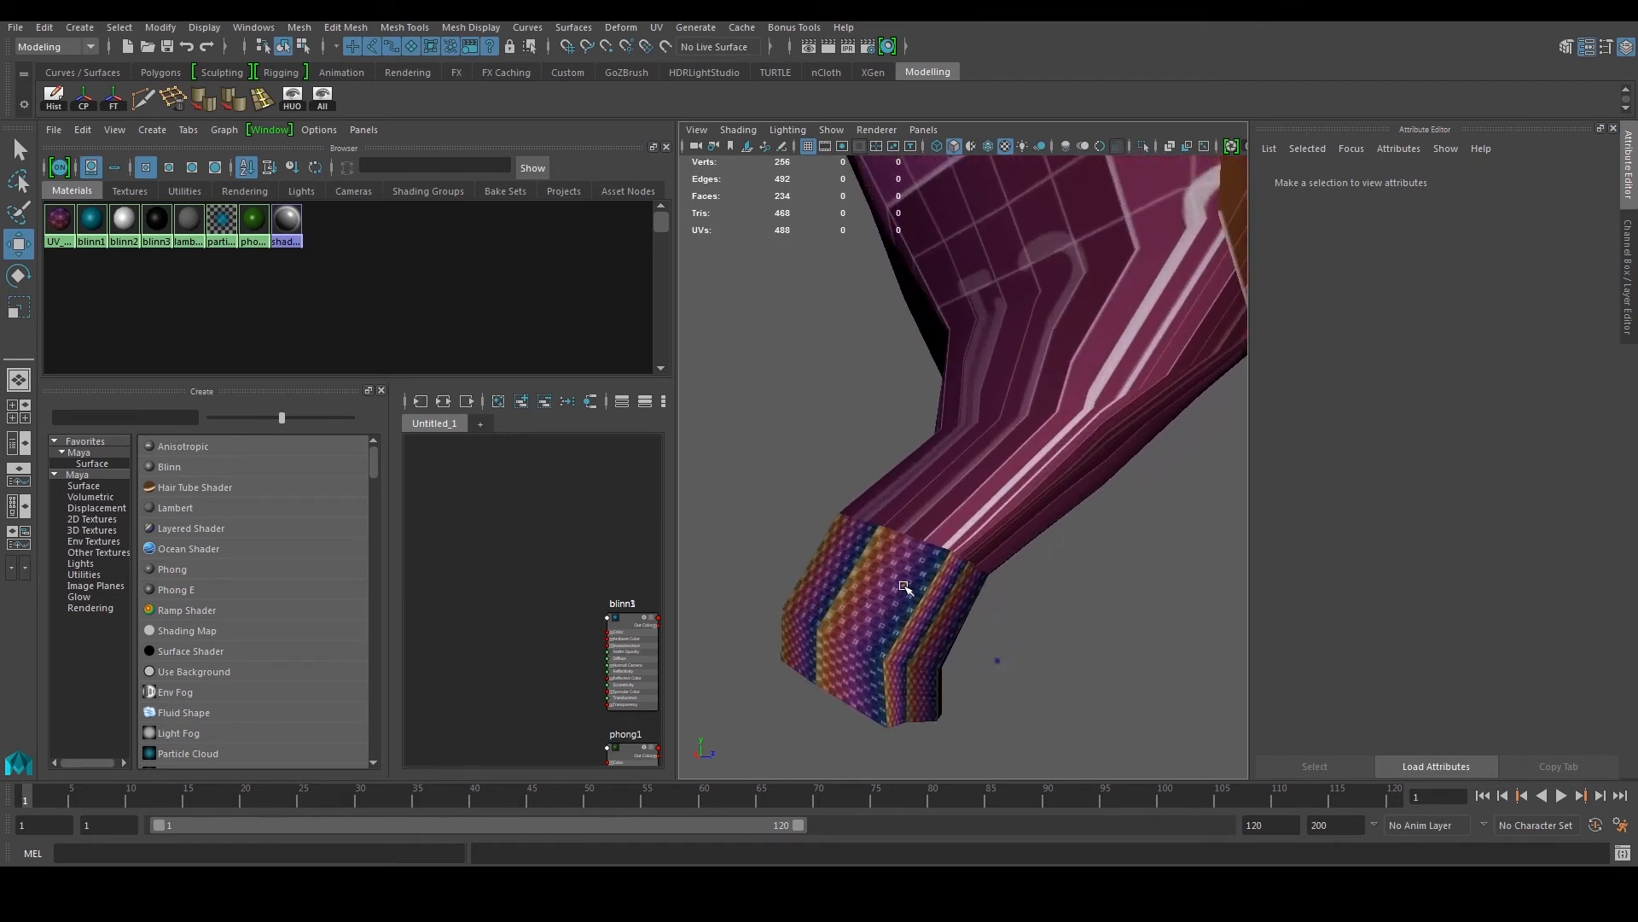
right_click_drag(990, 559, 894, 550, "alt")
left_click_drag(1015, 546, 856, 481, "alt")
middle_click_drag(872, 376, 916, 578, "alt")
left_click_drag(943, 565, 910, 555, "alt")
right_click_drag(930, 546, 896, 529, "alt")
middle_click_drag(918, 500, 932, 567, "alt")
left_click_drag(932, 567, 921, 559, "alt")
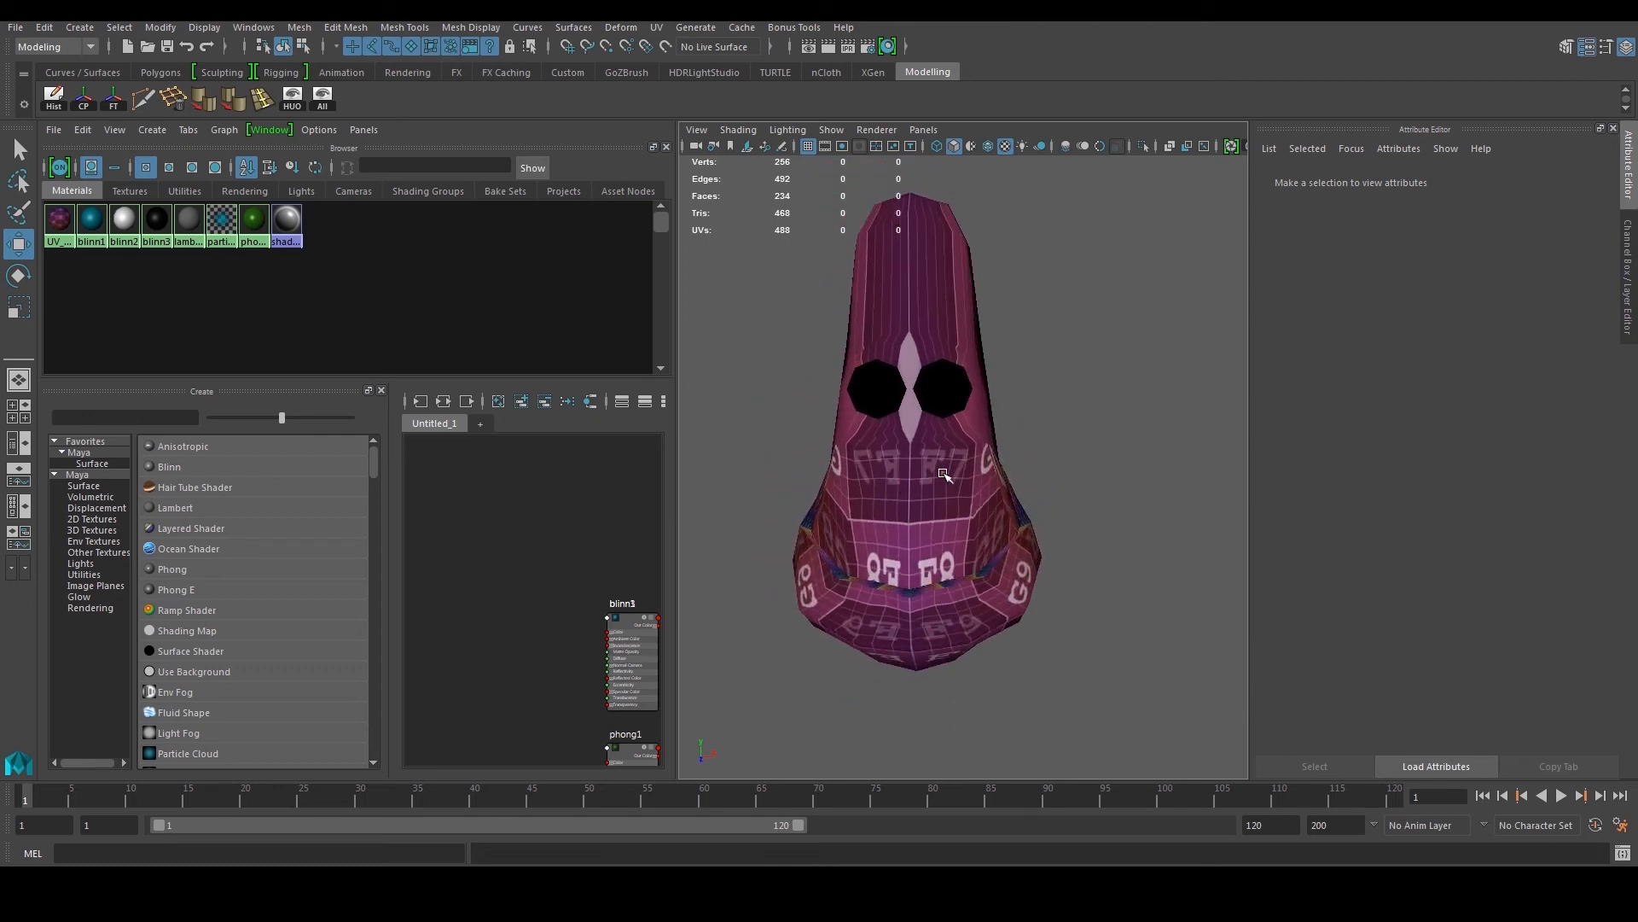
Step: Examine the checker squares around the eyes, mouth and chin from the front, the side and below
left_click_drag(992, 468, 921, 458, "alt")
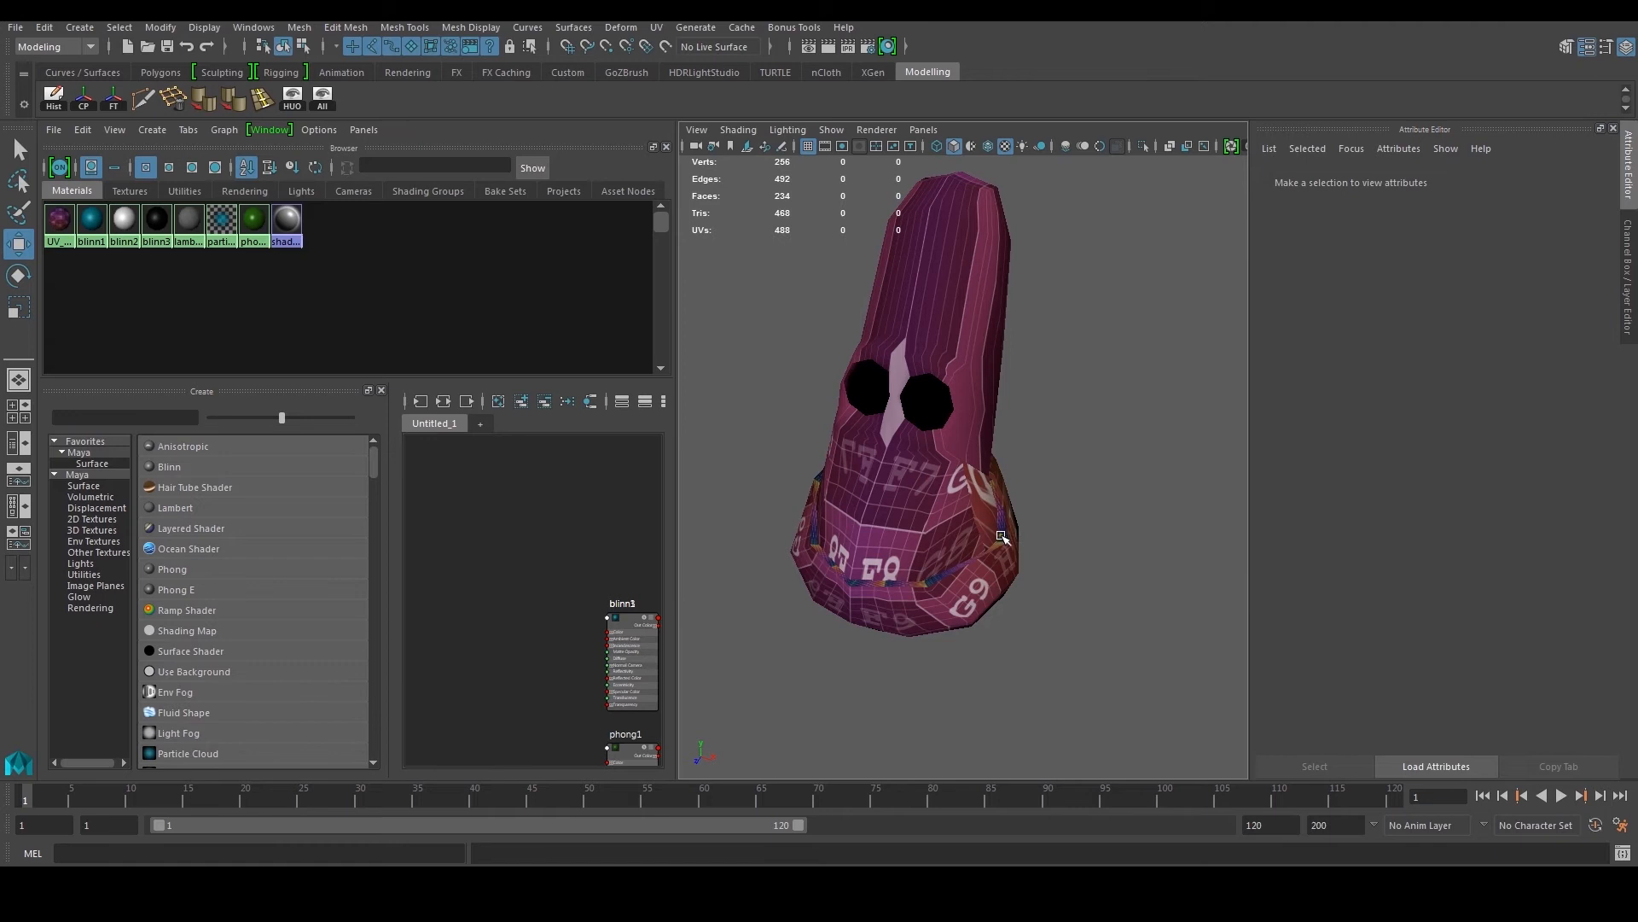
left_click_drag(1004, 539, 933, 506, "alt")
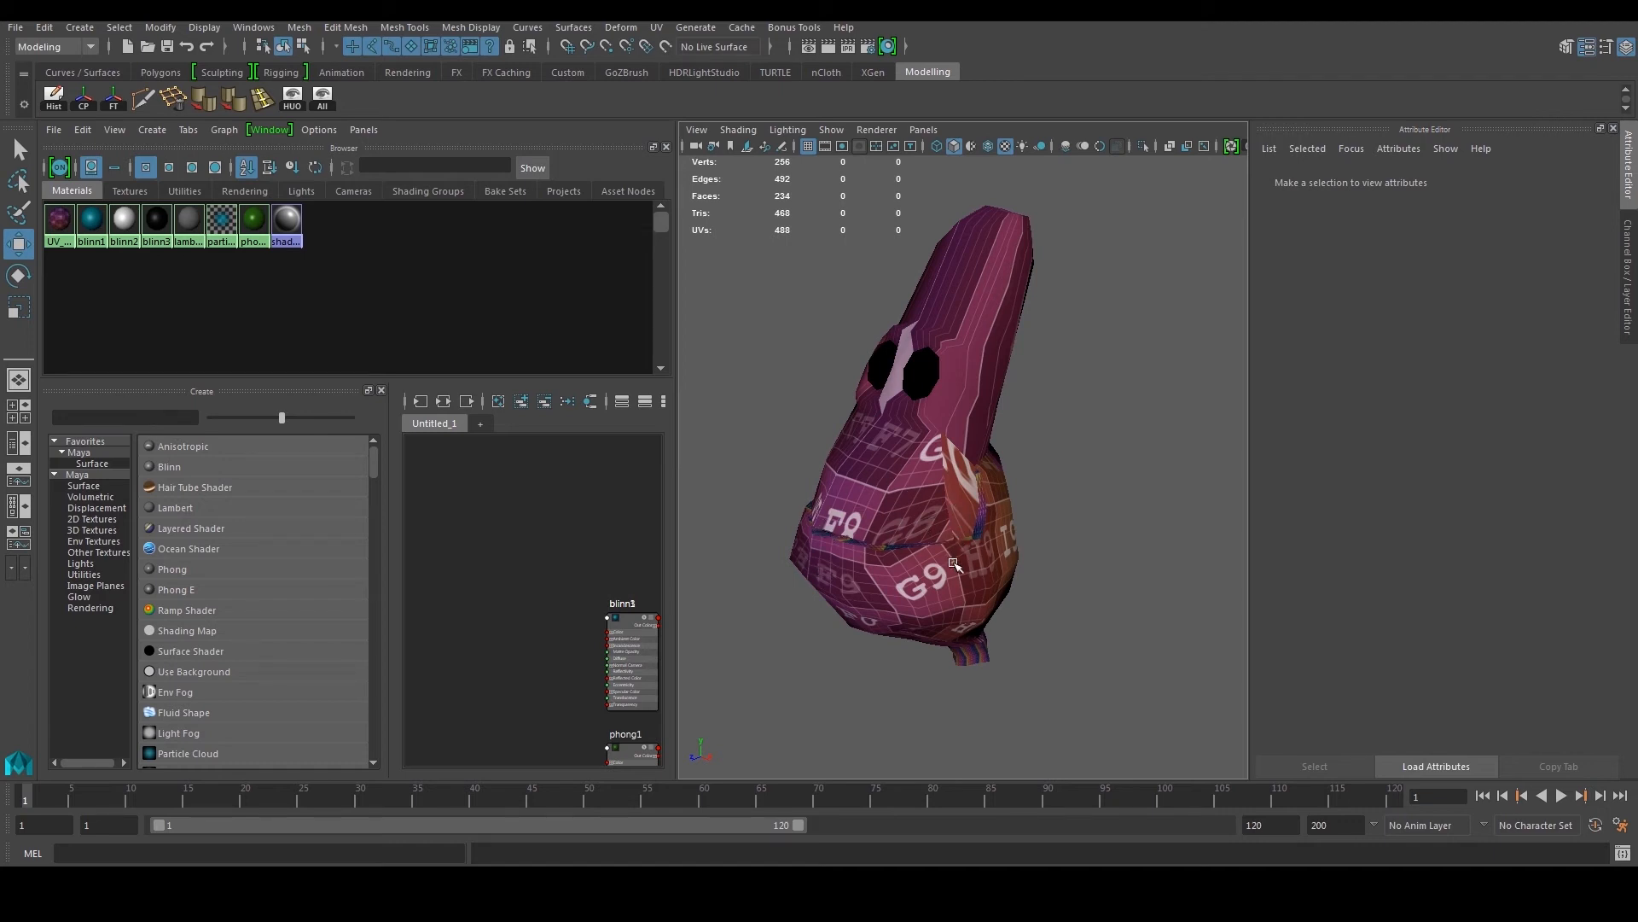
scroll(930, 550, "up", 5)
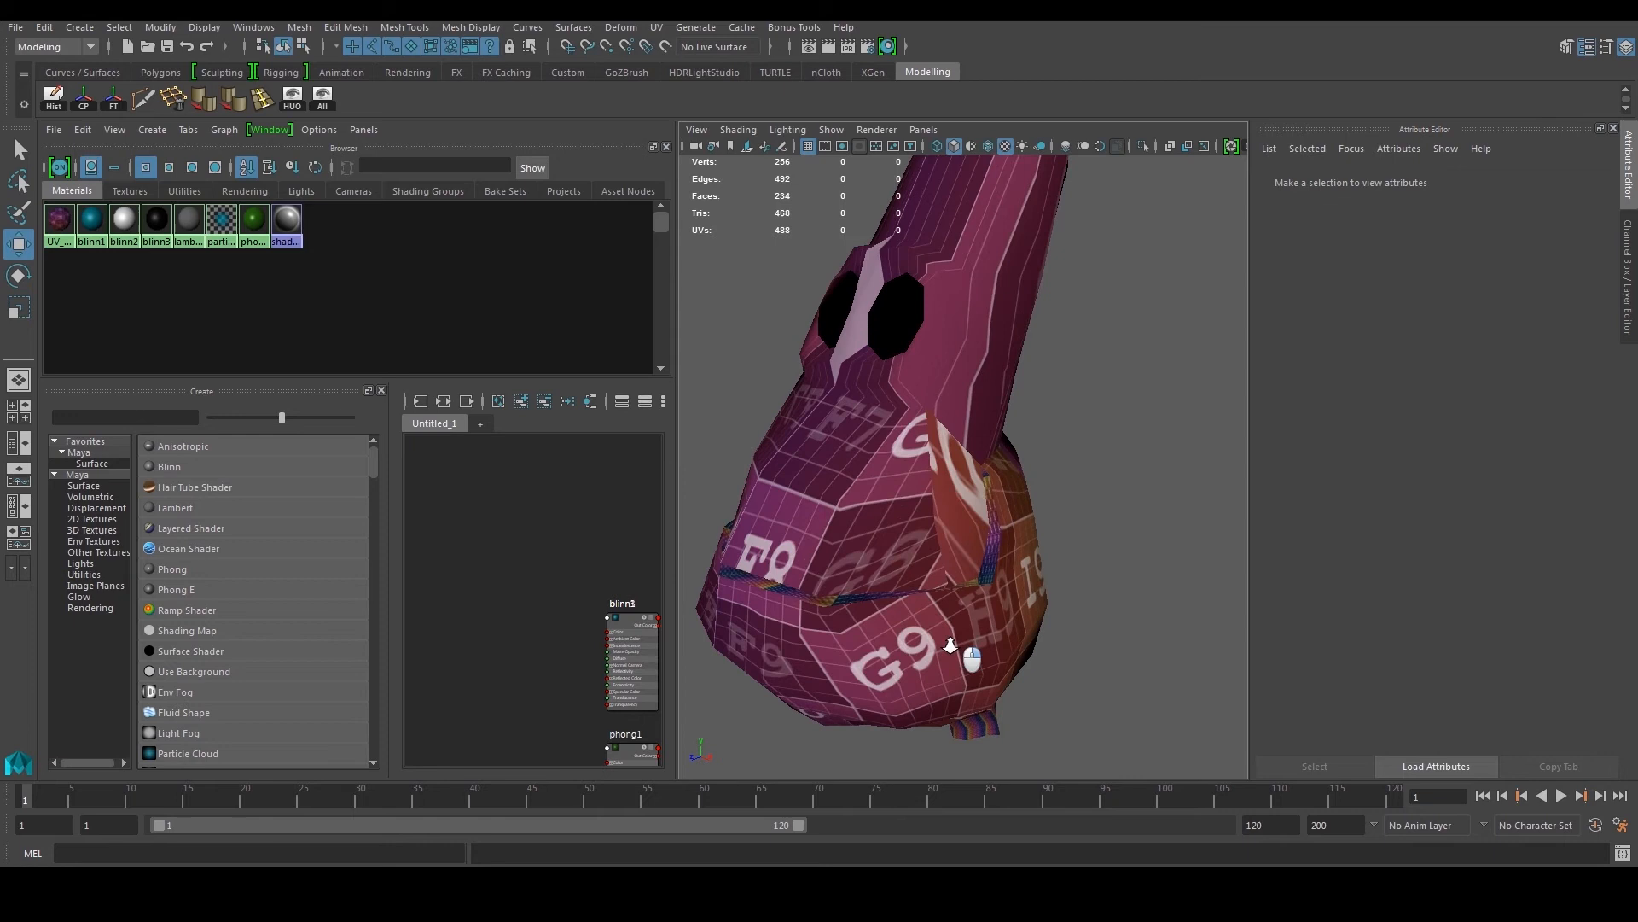
right_click_drag(893, 588, 896, 589, "alt")
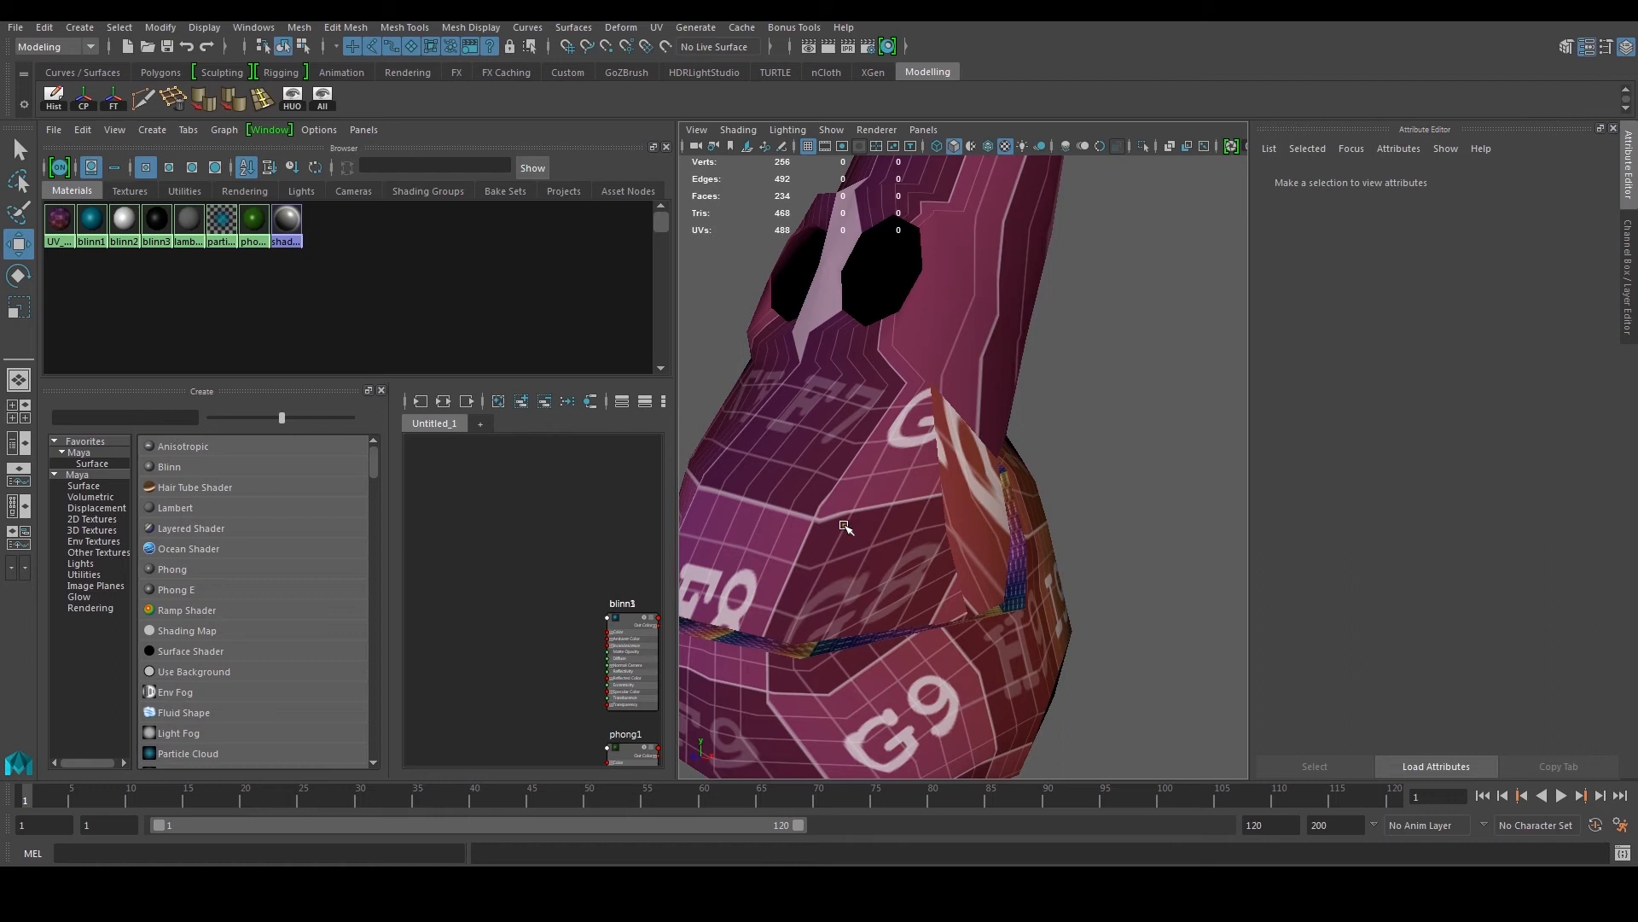
scroll(887, 513, "down", 6)
left_click_drag(886, 513, 989, 513, "alt")
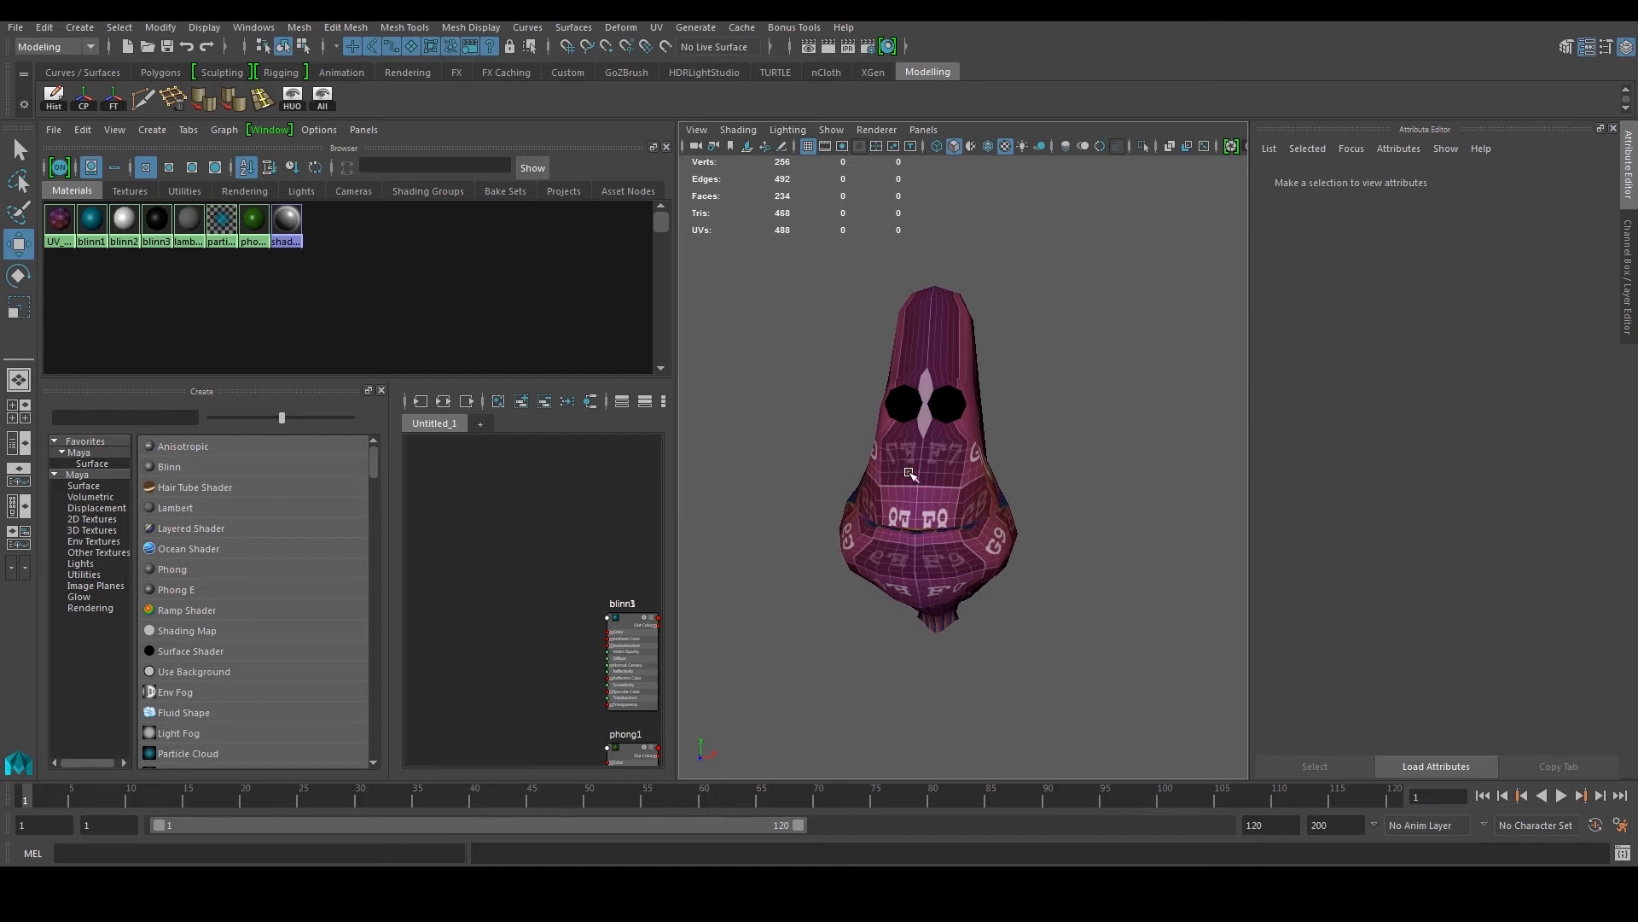
left_click_drag(938, 559, 956, 512, "alt")
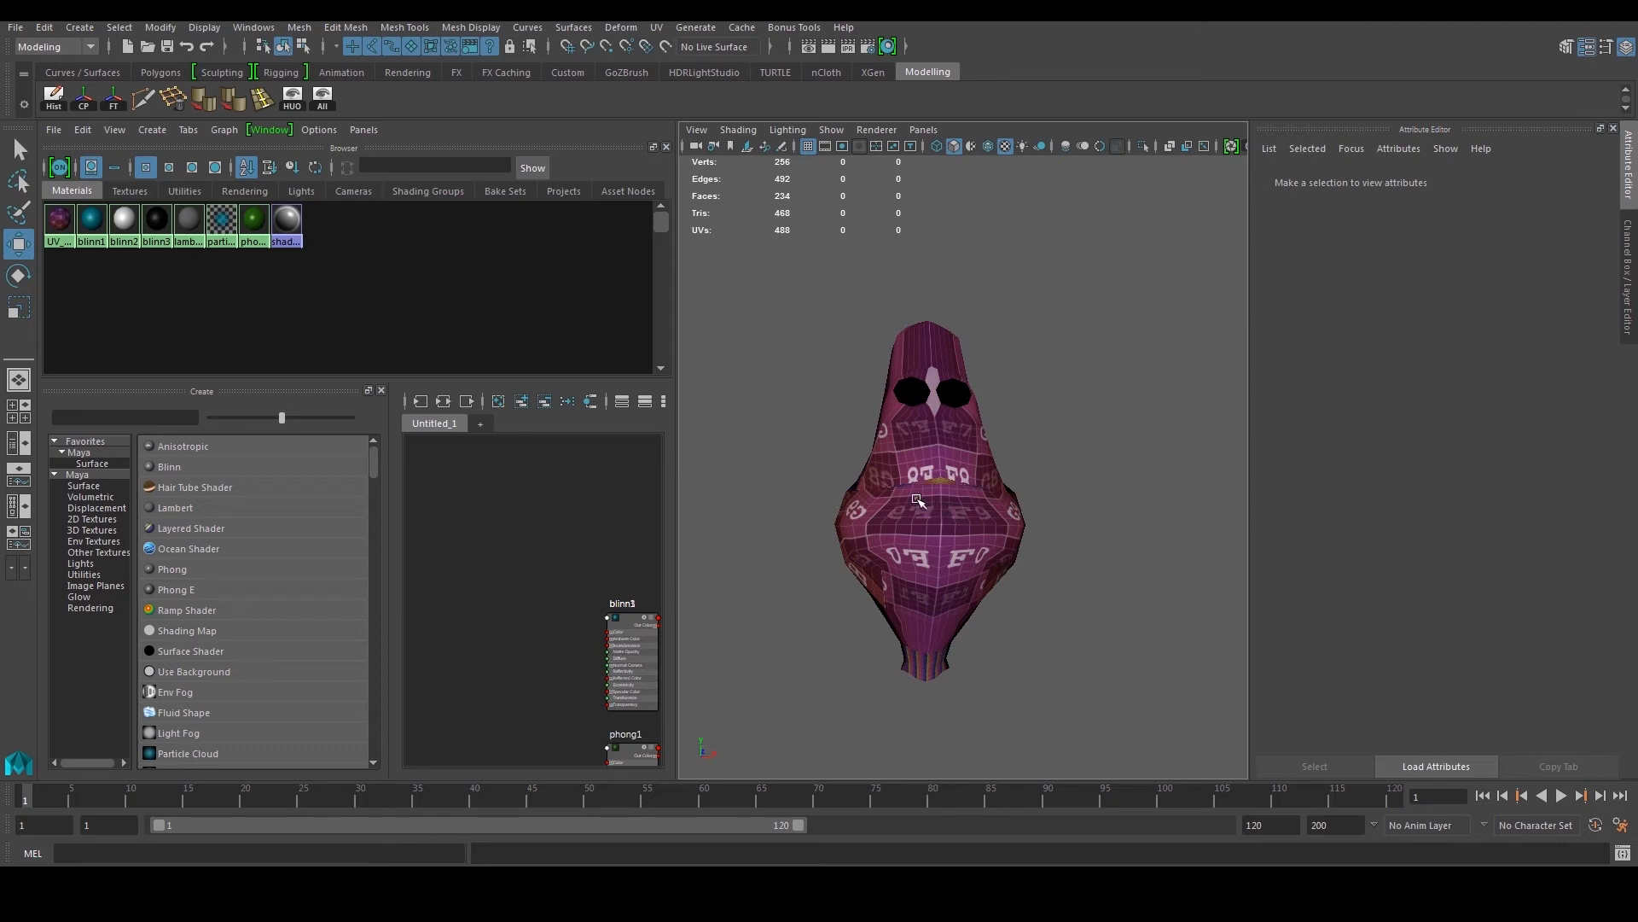
left_click_drag(879, 399, 862, 424, "alt")
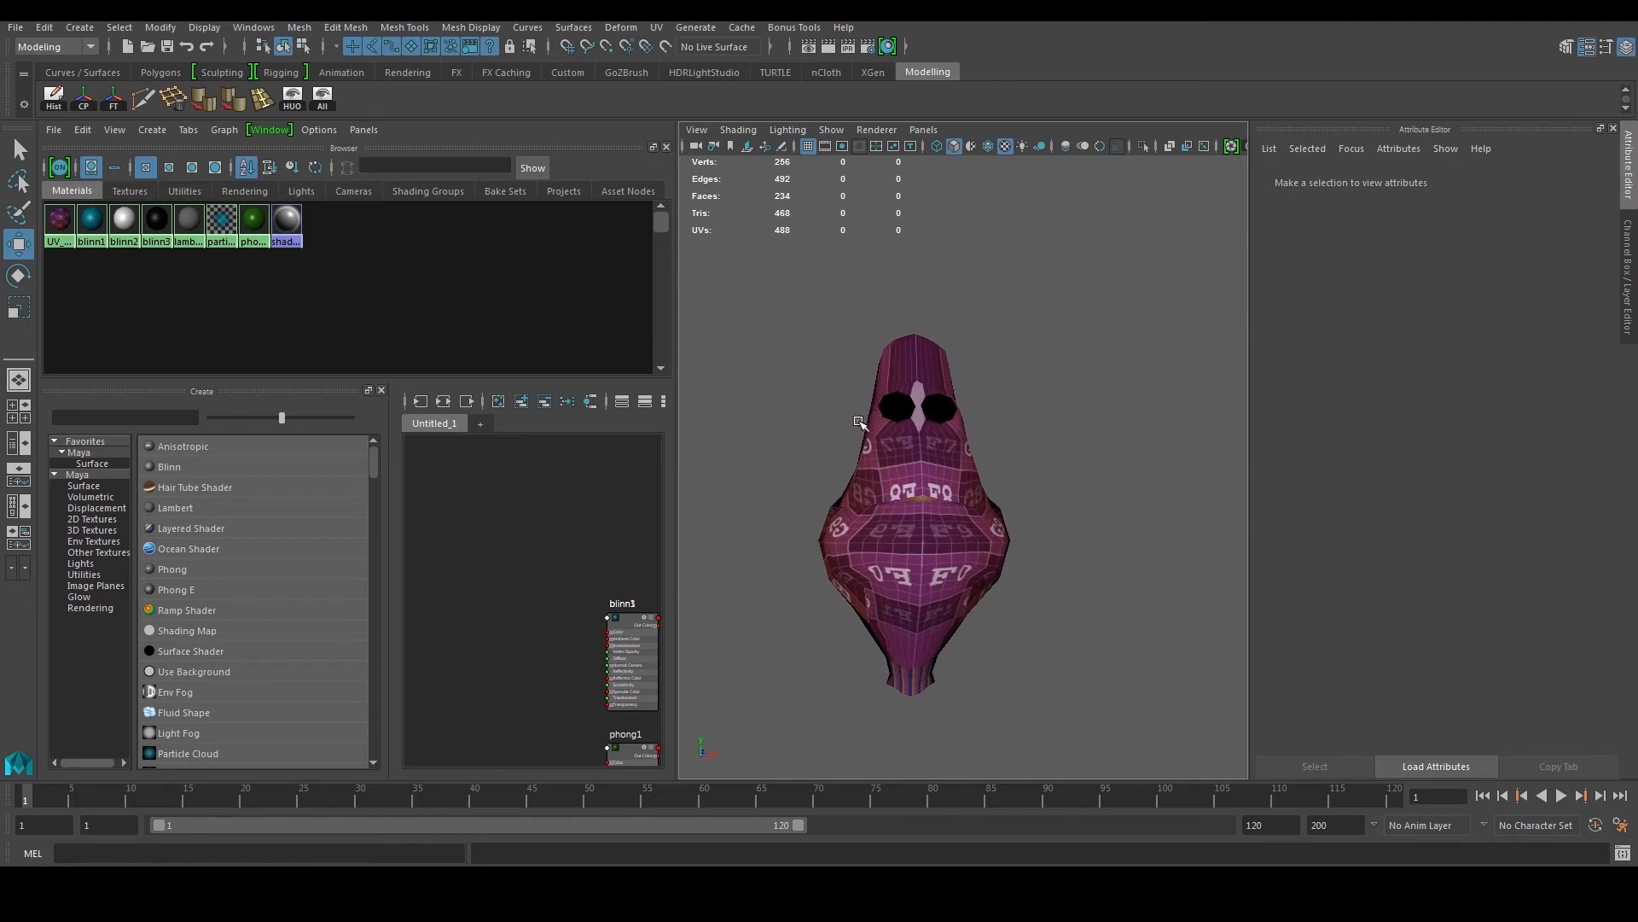
Step: Enlarge the perspective view to fill the workspace and select the textured head mesh
key("space")
left_click_drag(766, 447, 663, 412, "alt")
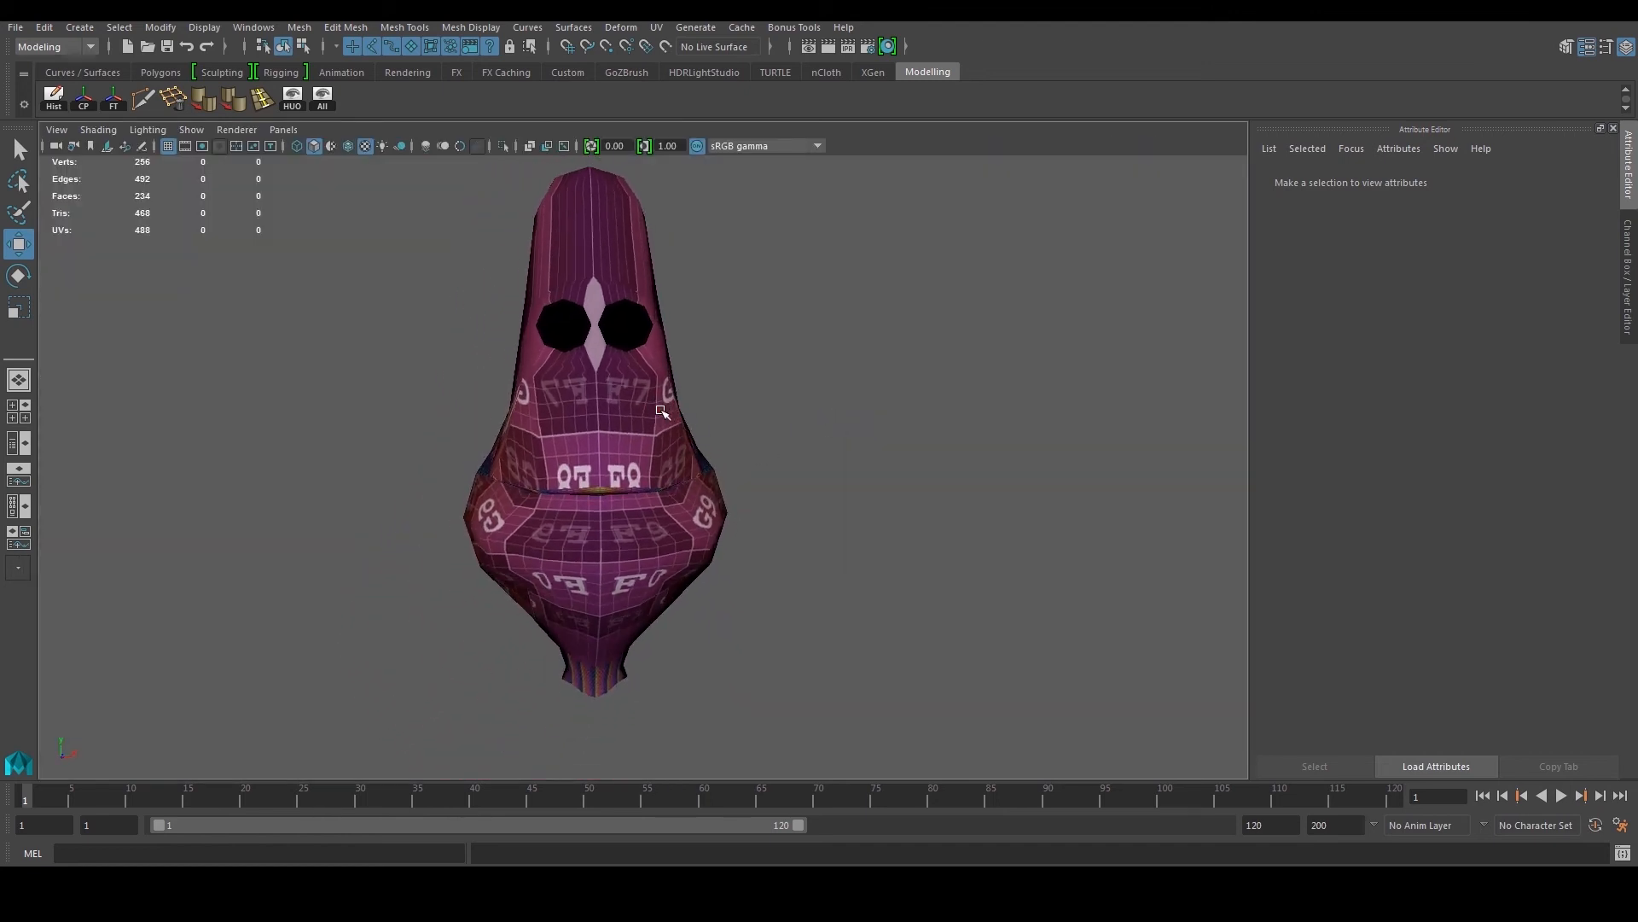
left_click(649, 398)
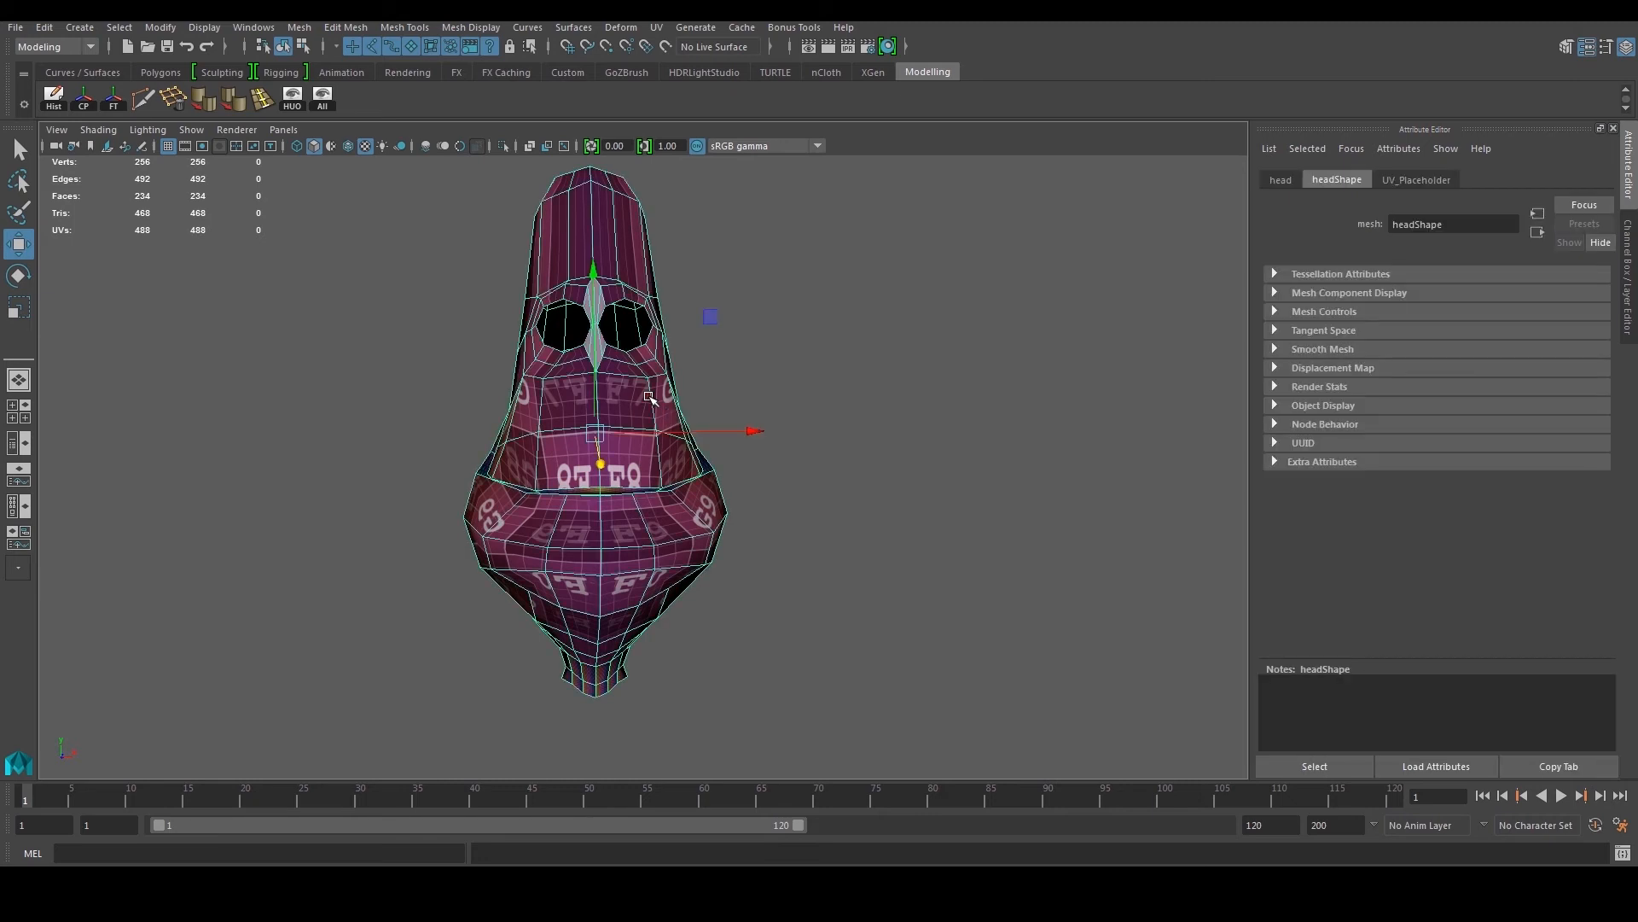
left_click(658, 27)
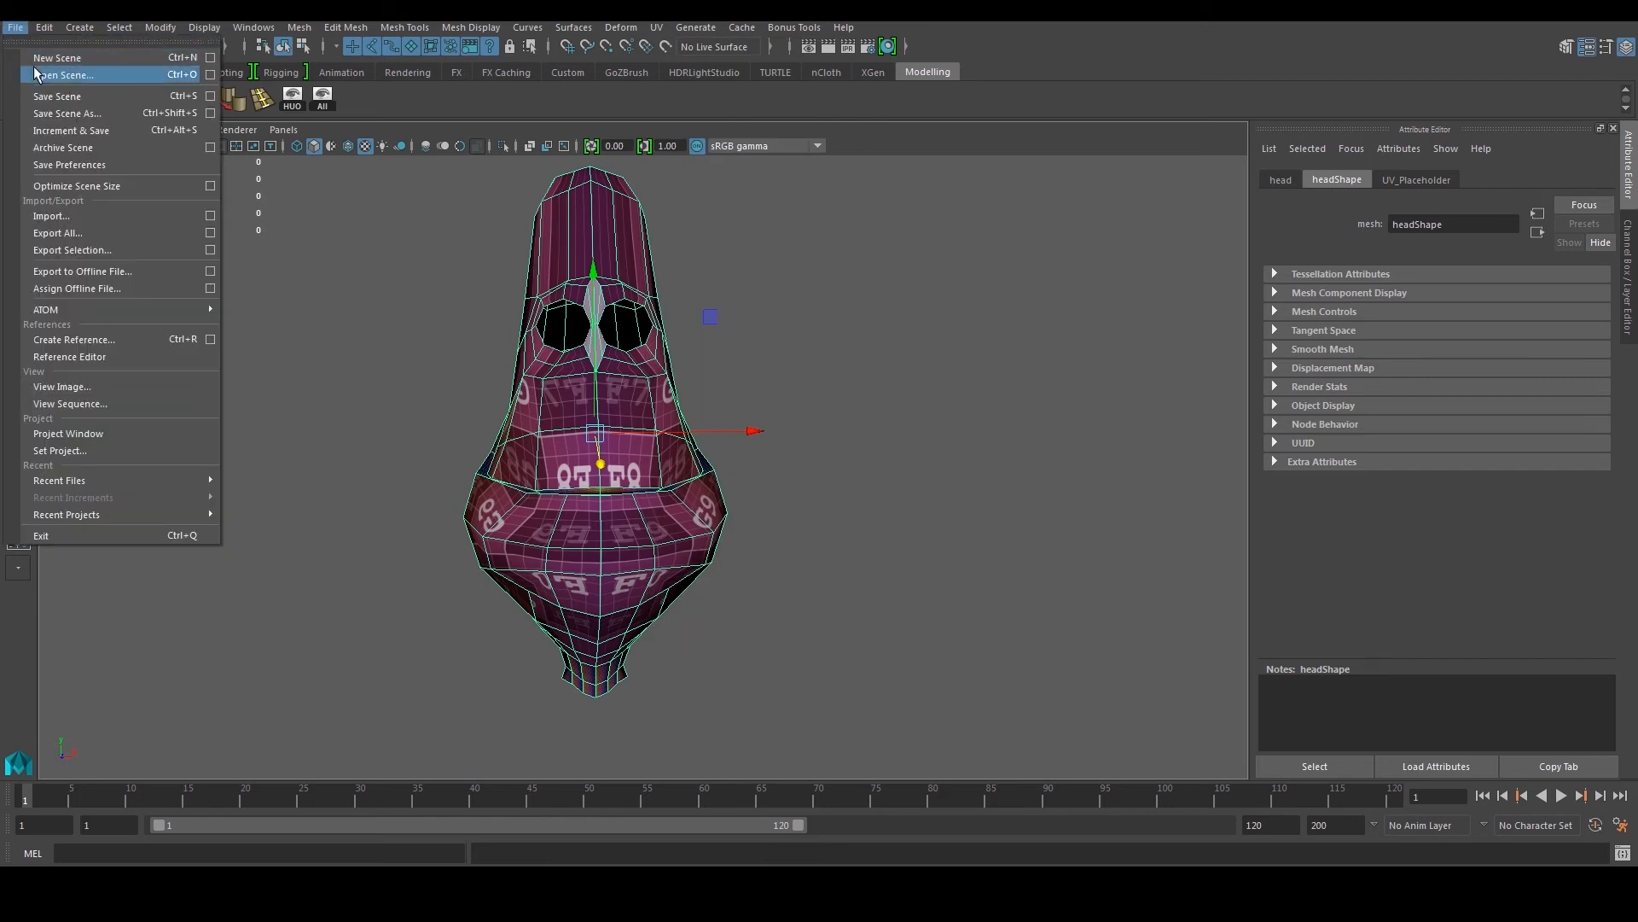
left_click(656, 28)
left_click(656, 28)
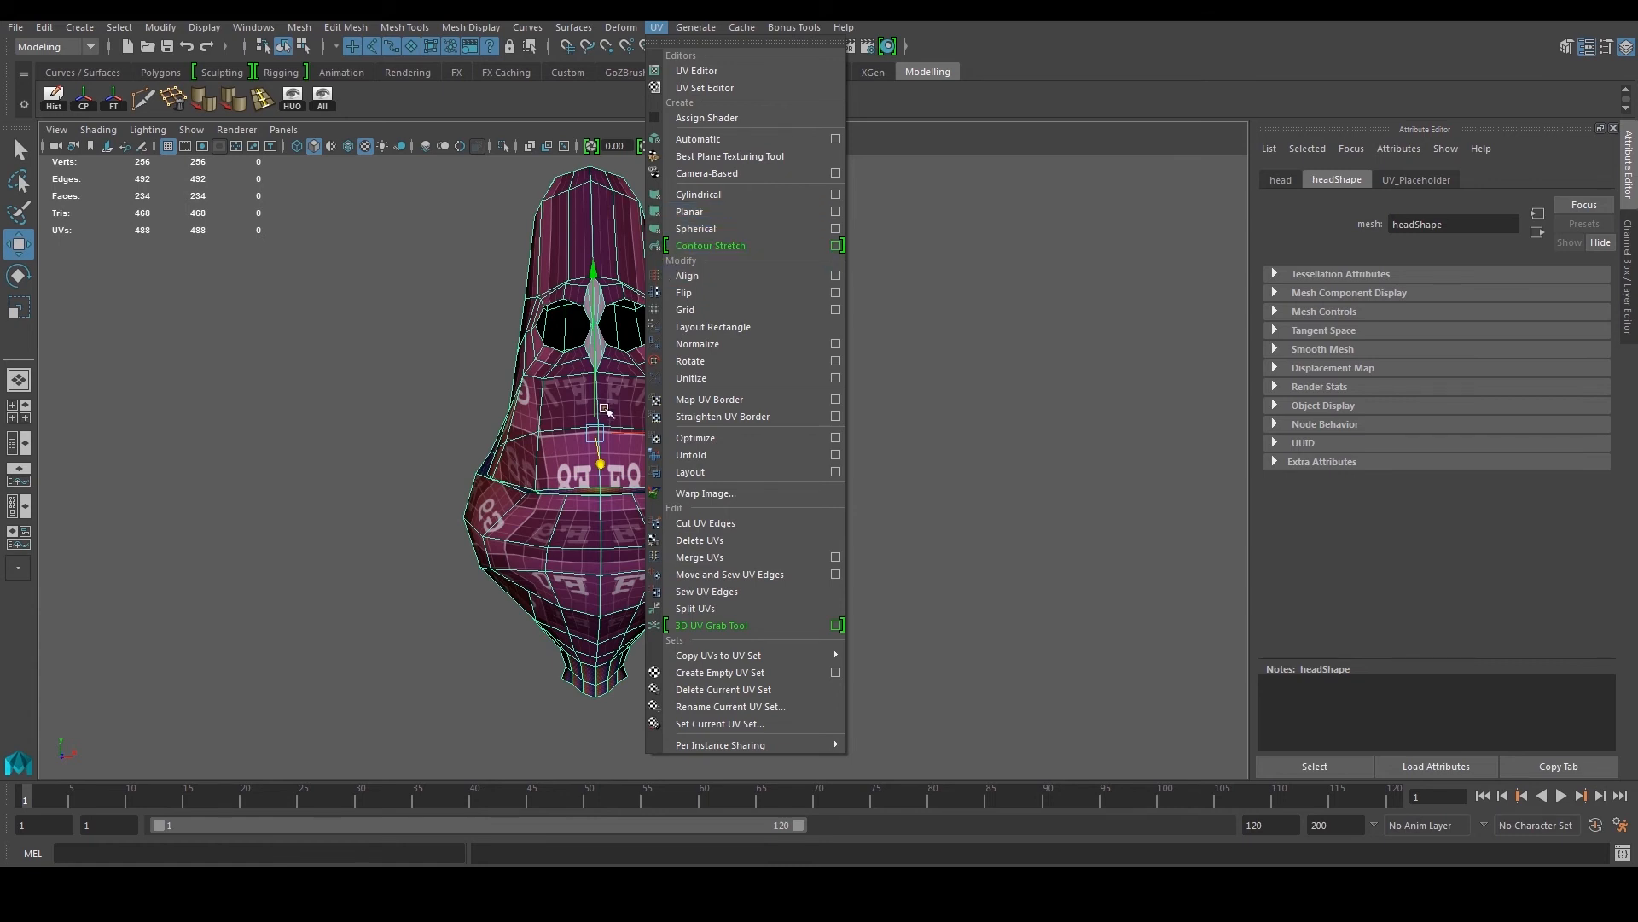
left_click(474, 423)
left_click(612, 408)
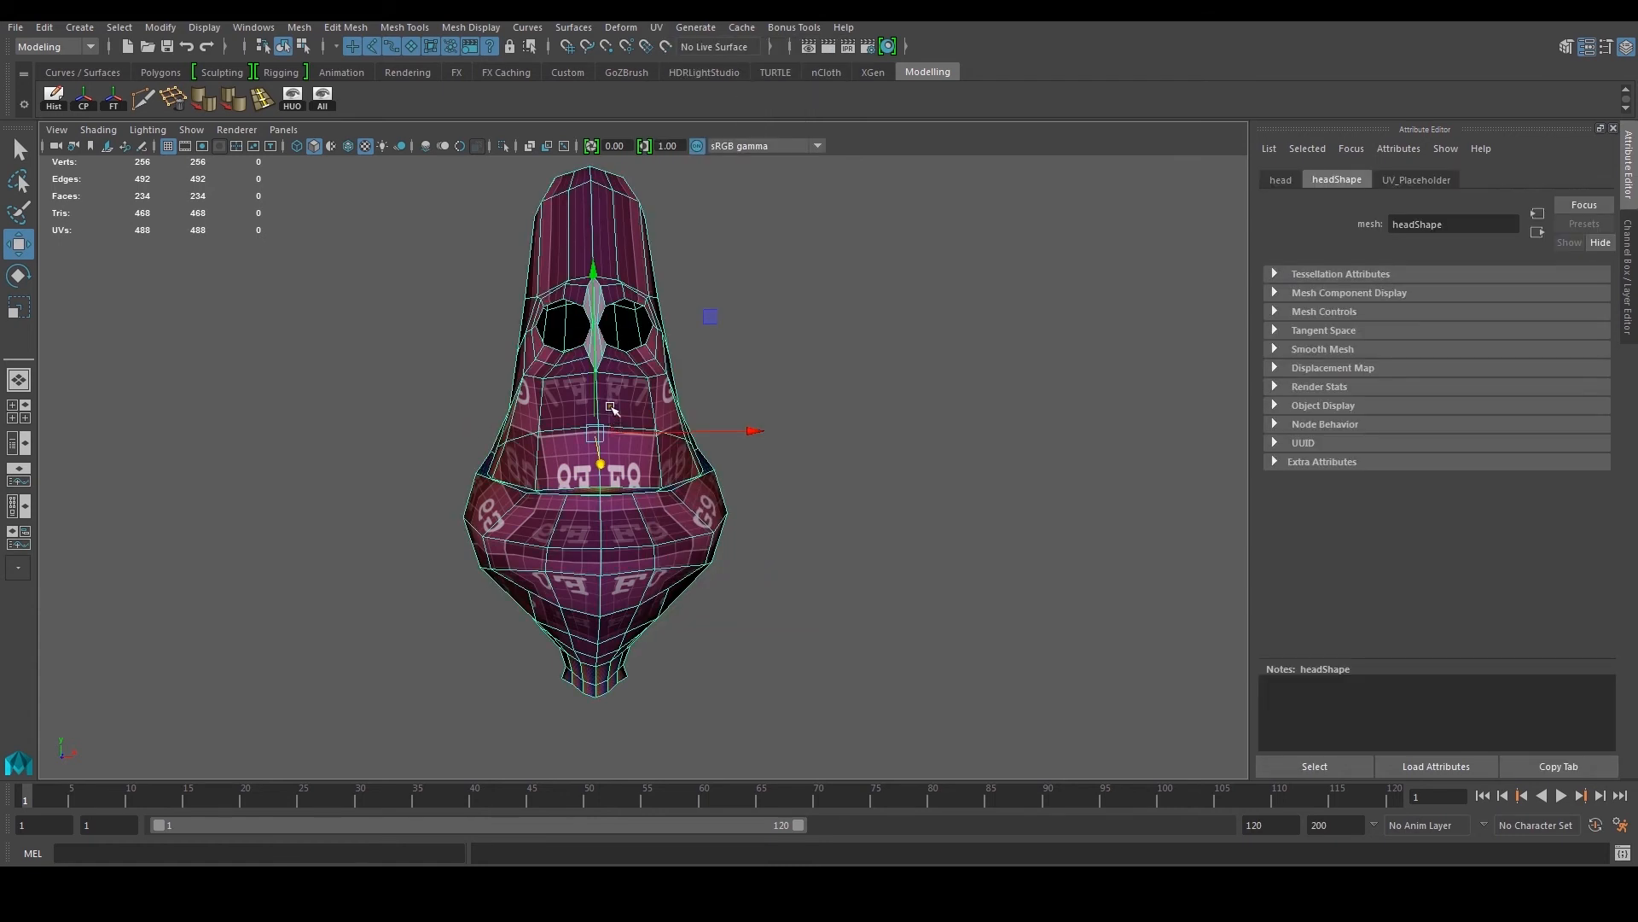
Step: Select the four front faces of the head between the eyes and the mouth
scroll(618, 408, "up", 3)
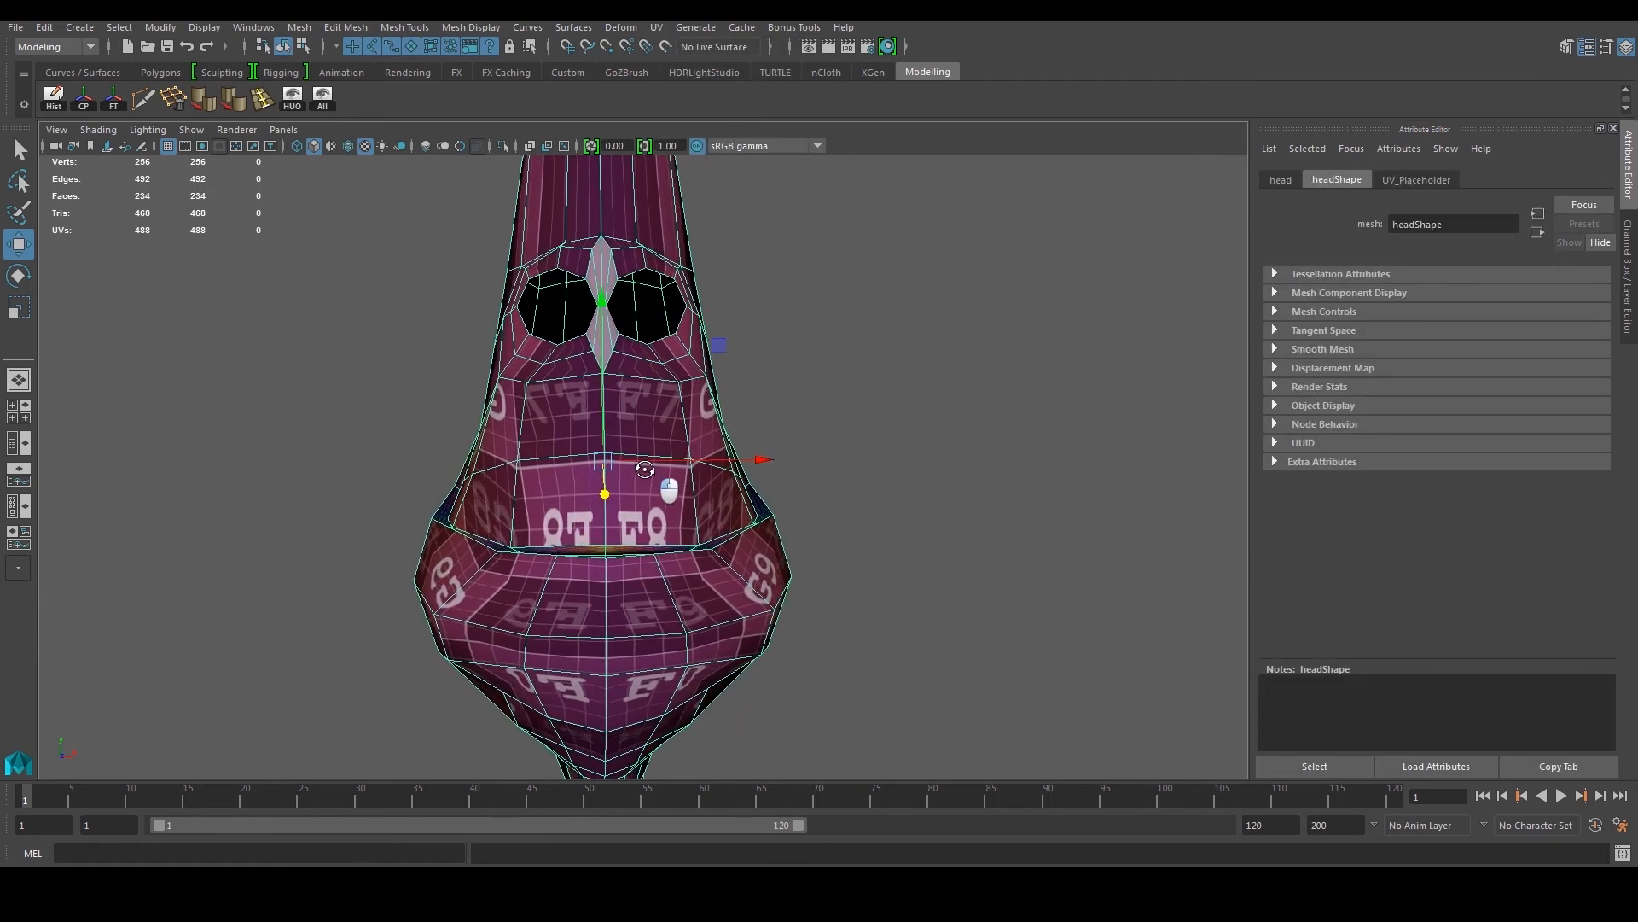
right_click_drag(638, 410, 640, 443)
left_click(640, 432)
left_click(573, 433, "shift")
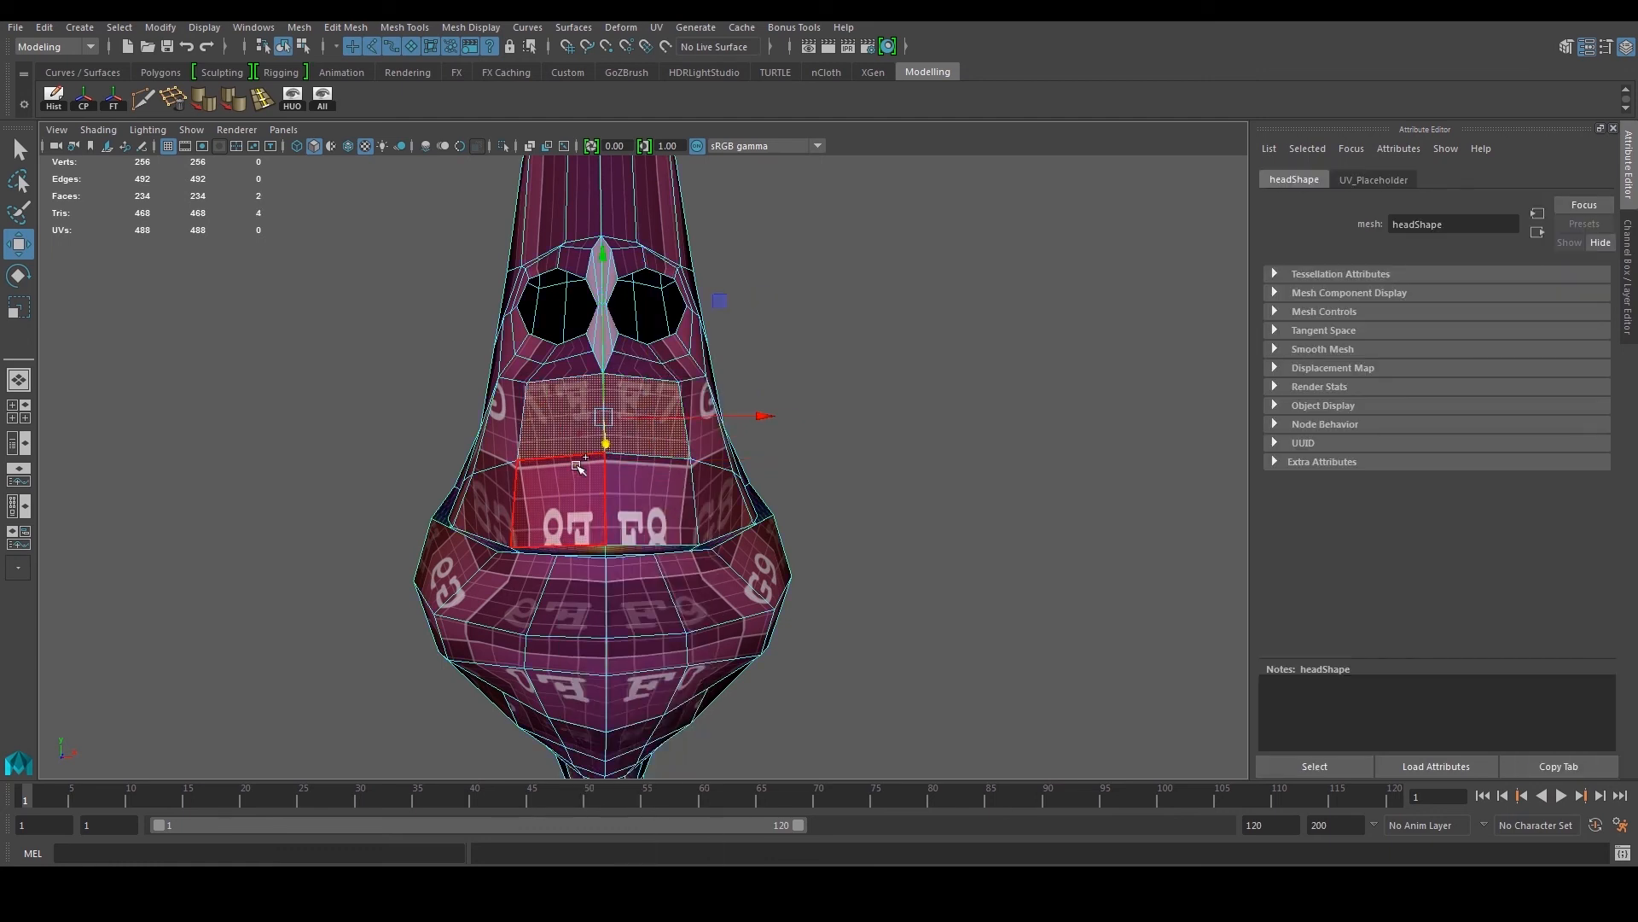
left_click(589, 499, "shift")
left_click(636, 491, "shift")
Step: Apply a planar UV projection from the Z axis, fitted to the bounding box, to the four selected front faces
left_click_drag(636, 491, 647, 444, "alt")
left_click(658, 28)
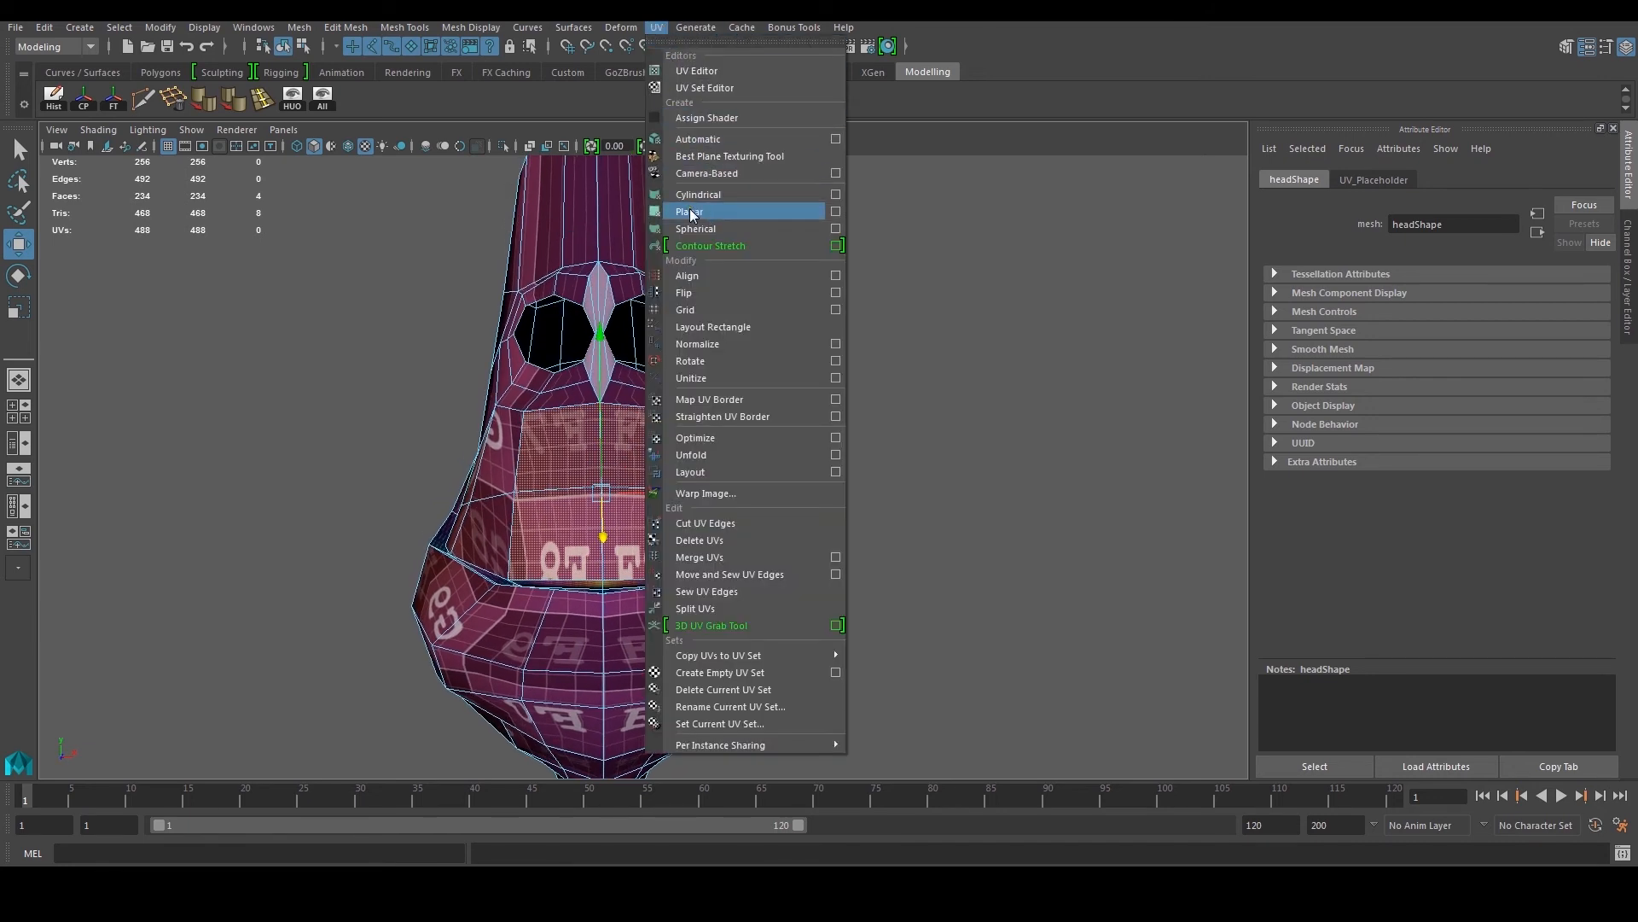
left_click(835, 211)
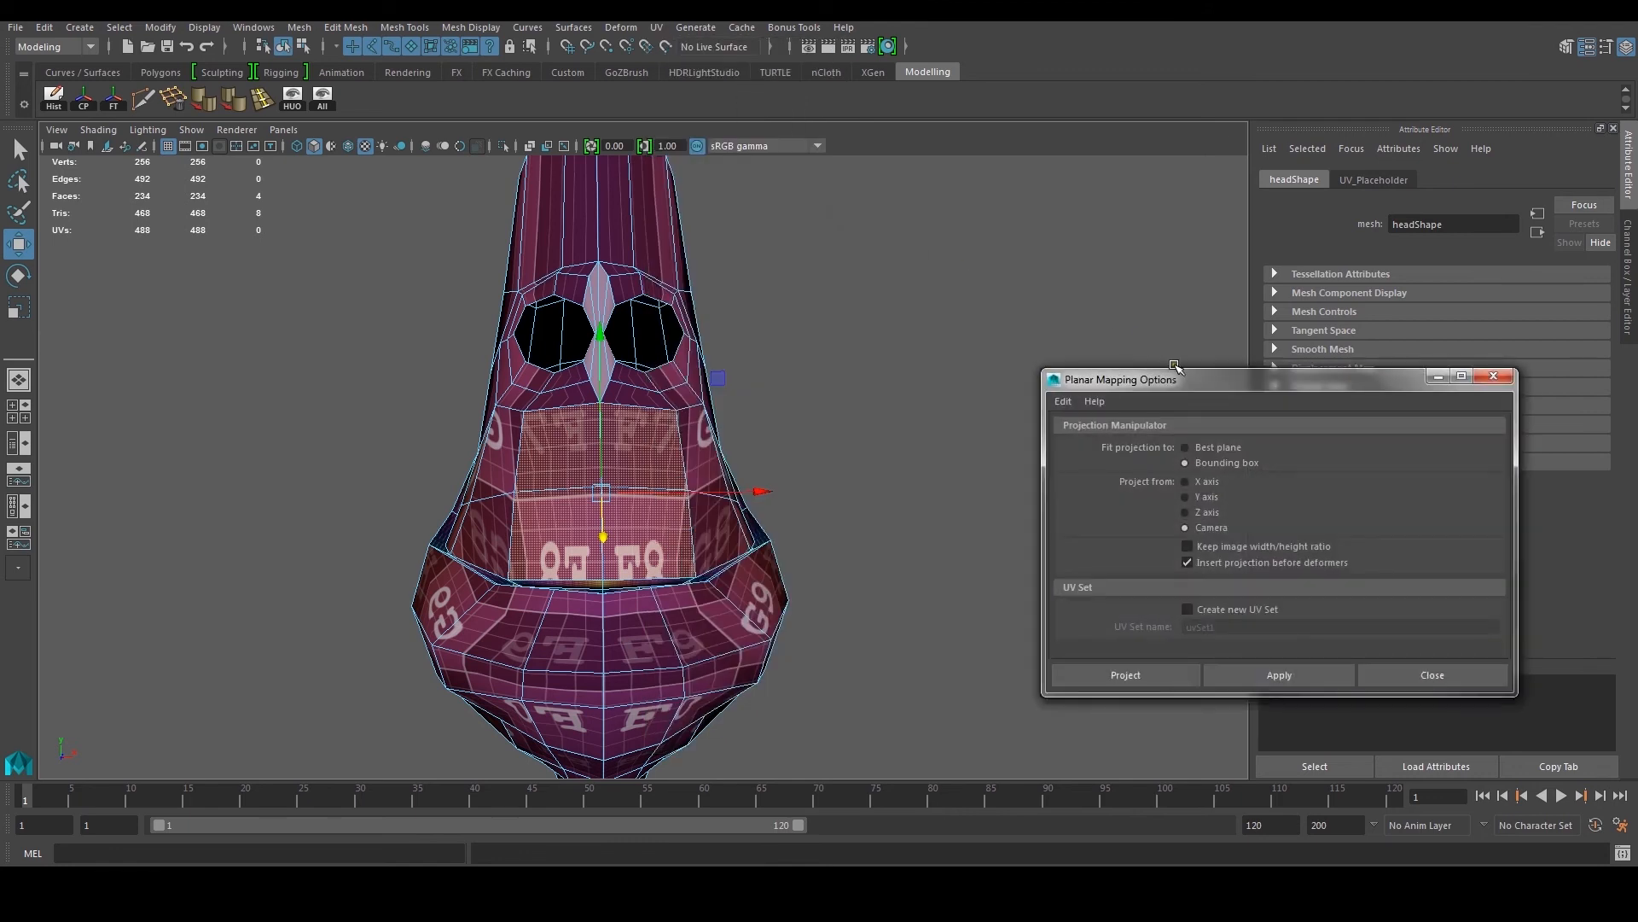
left_click_drag(1198, 381, 1153, 330)
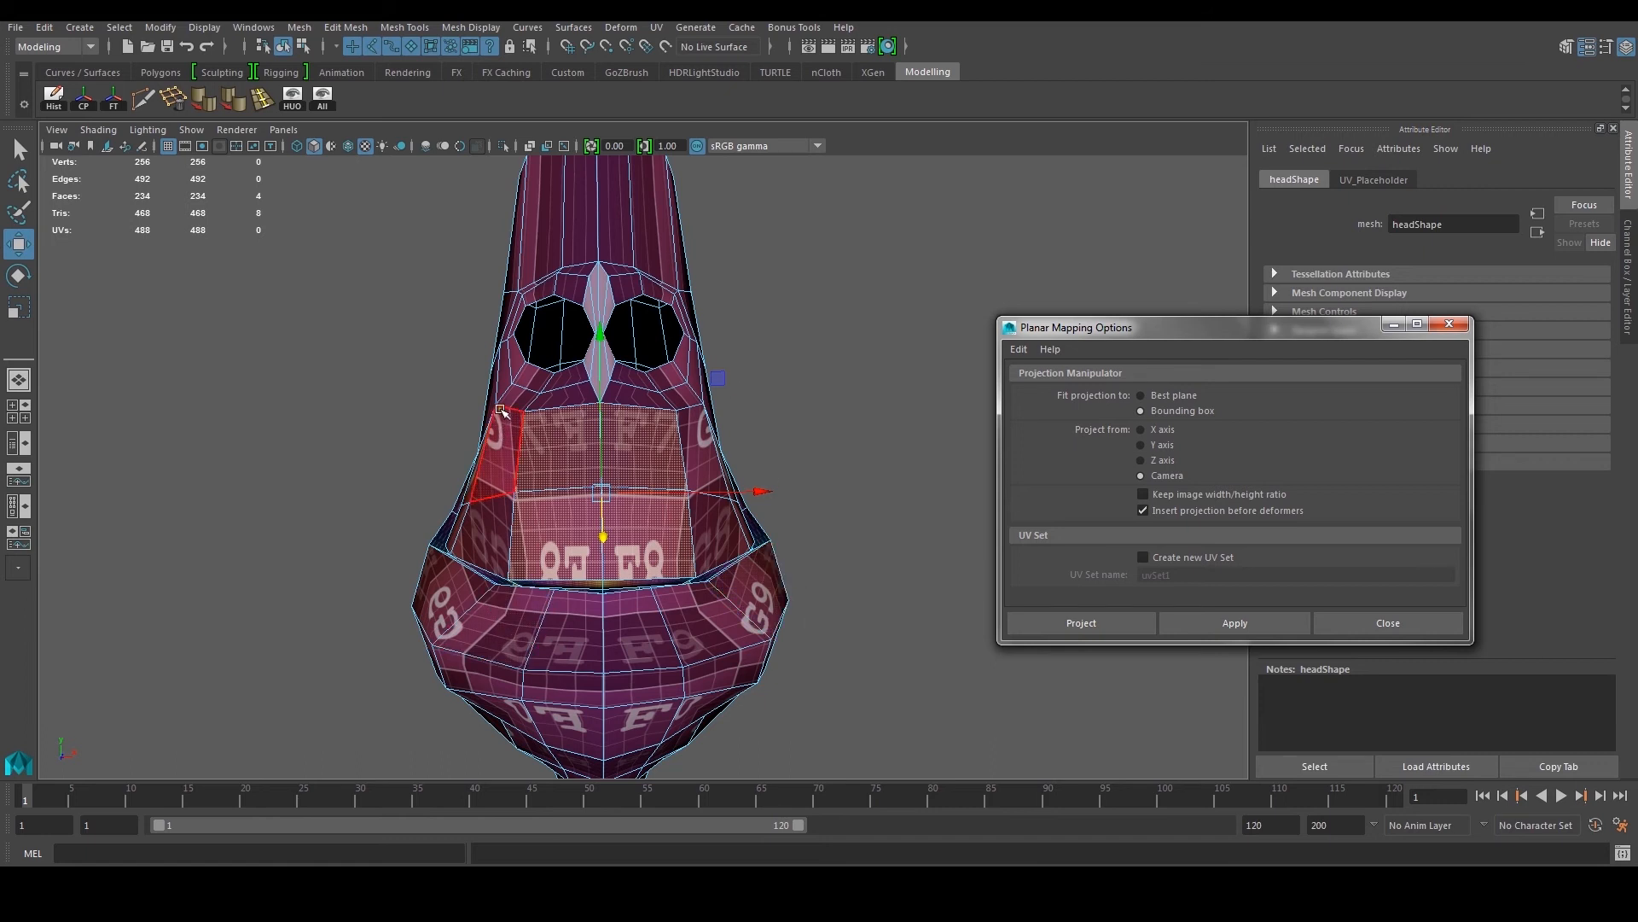
left_click_drag(457, 674, 478, 640, "alt")
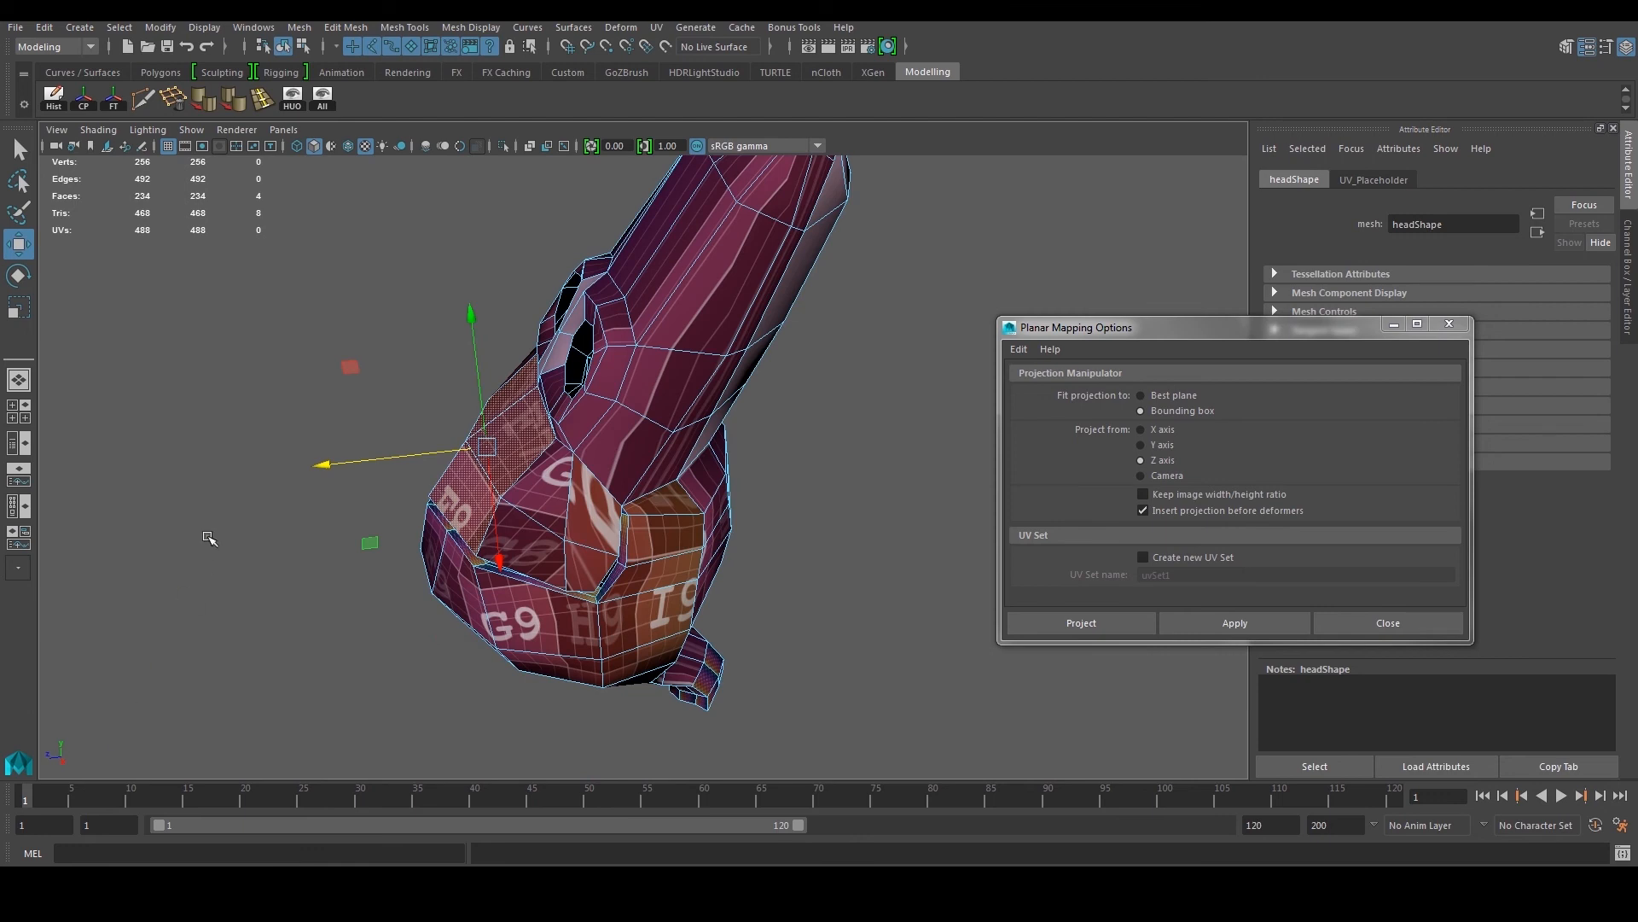
left_click_drag(262, 525, 455, 497, "alt")
left_click_drag(475, 484, 475, 487, "alt")
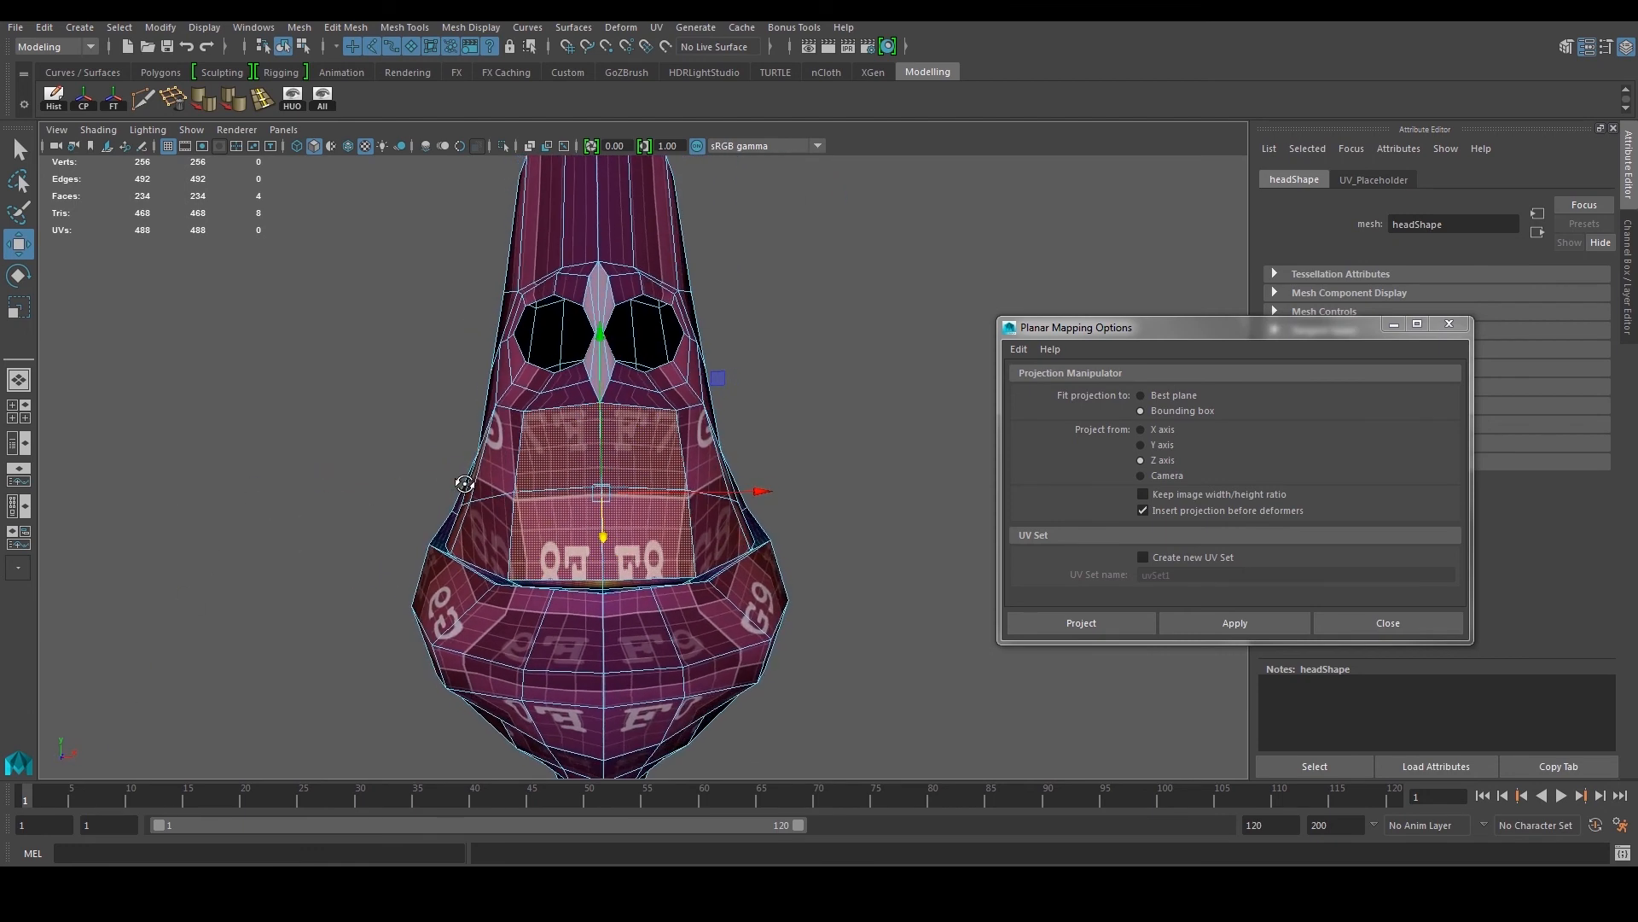
left_click(1254, 623)
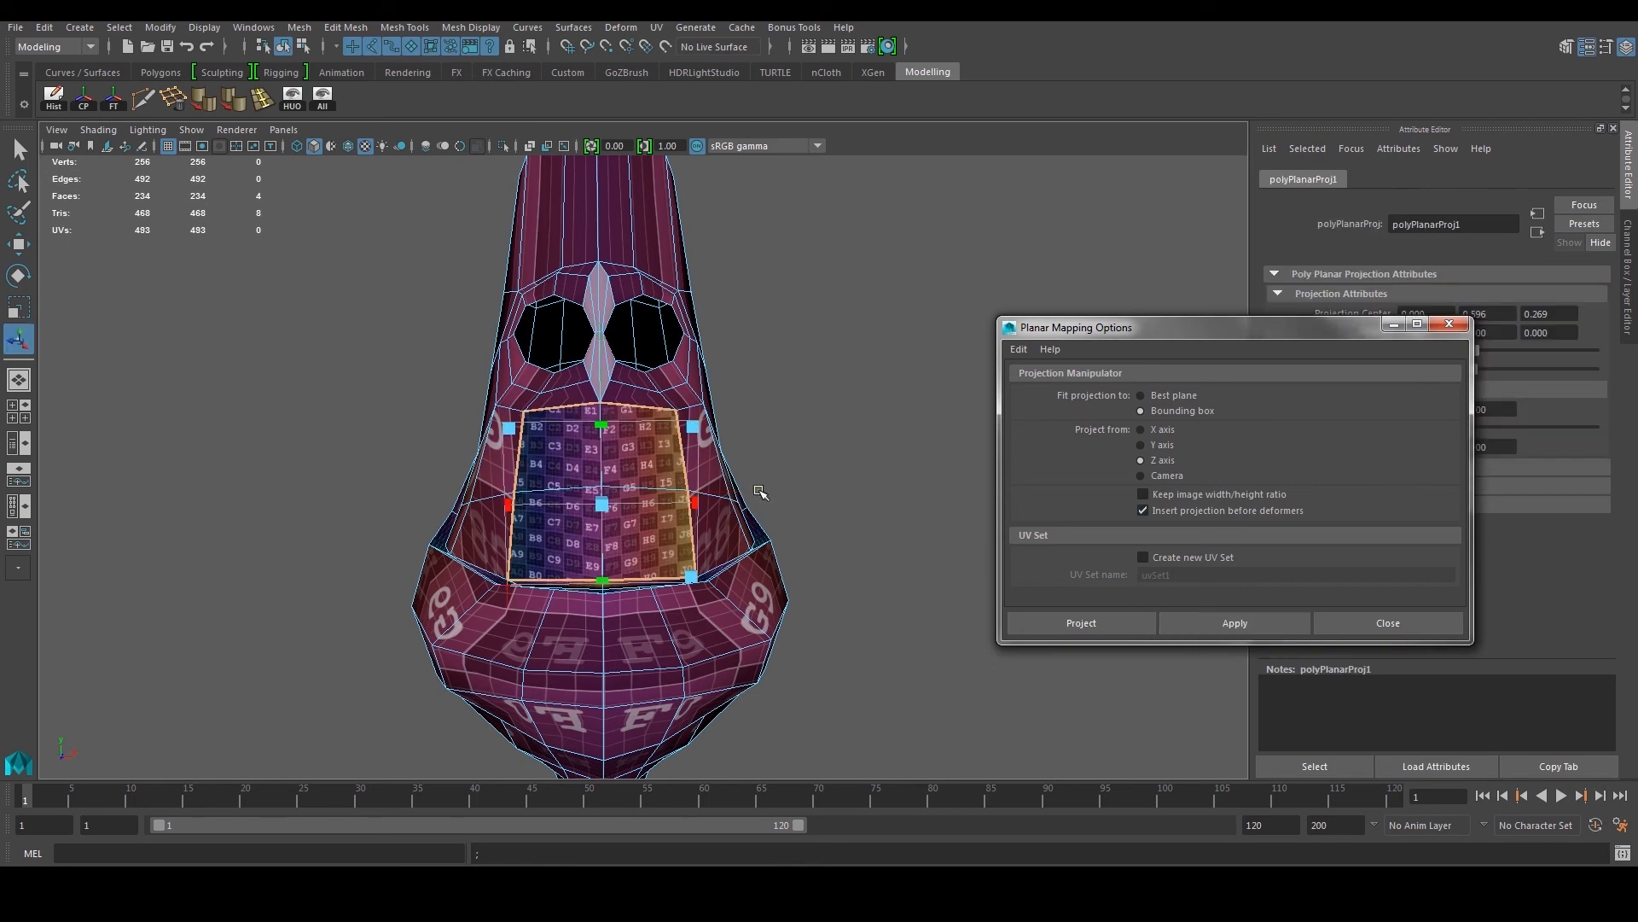
Step: Examine the projected checker pattern on the front patch up close, from the front and from the side
scroll(575, 453, "up", 5)
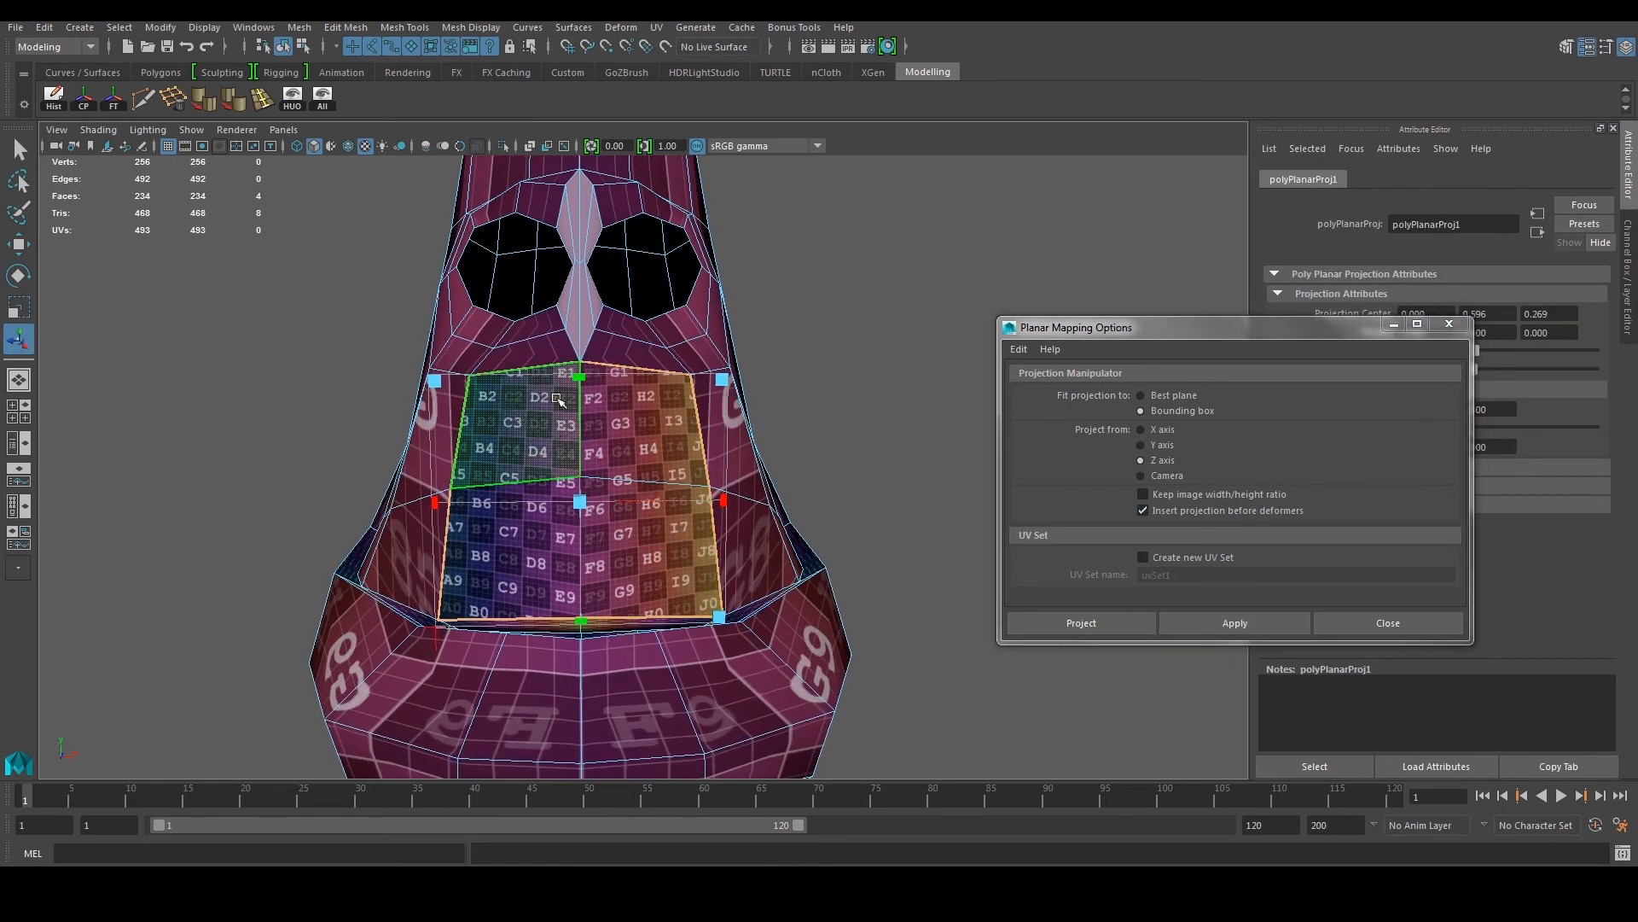
left_click_drag(681, 465, 754, 556, "alt")
middle_click_drag(754, 557, 678, 579, "alt")
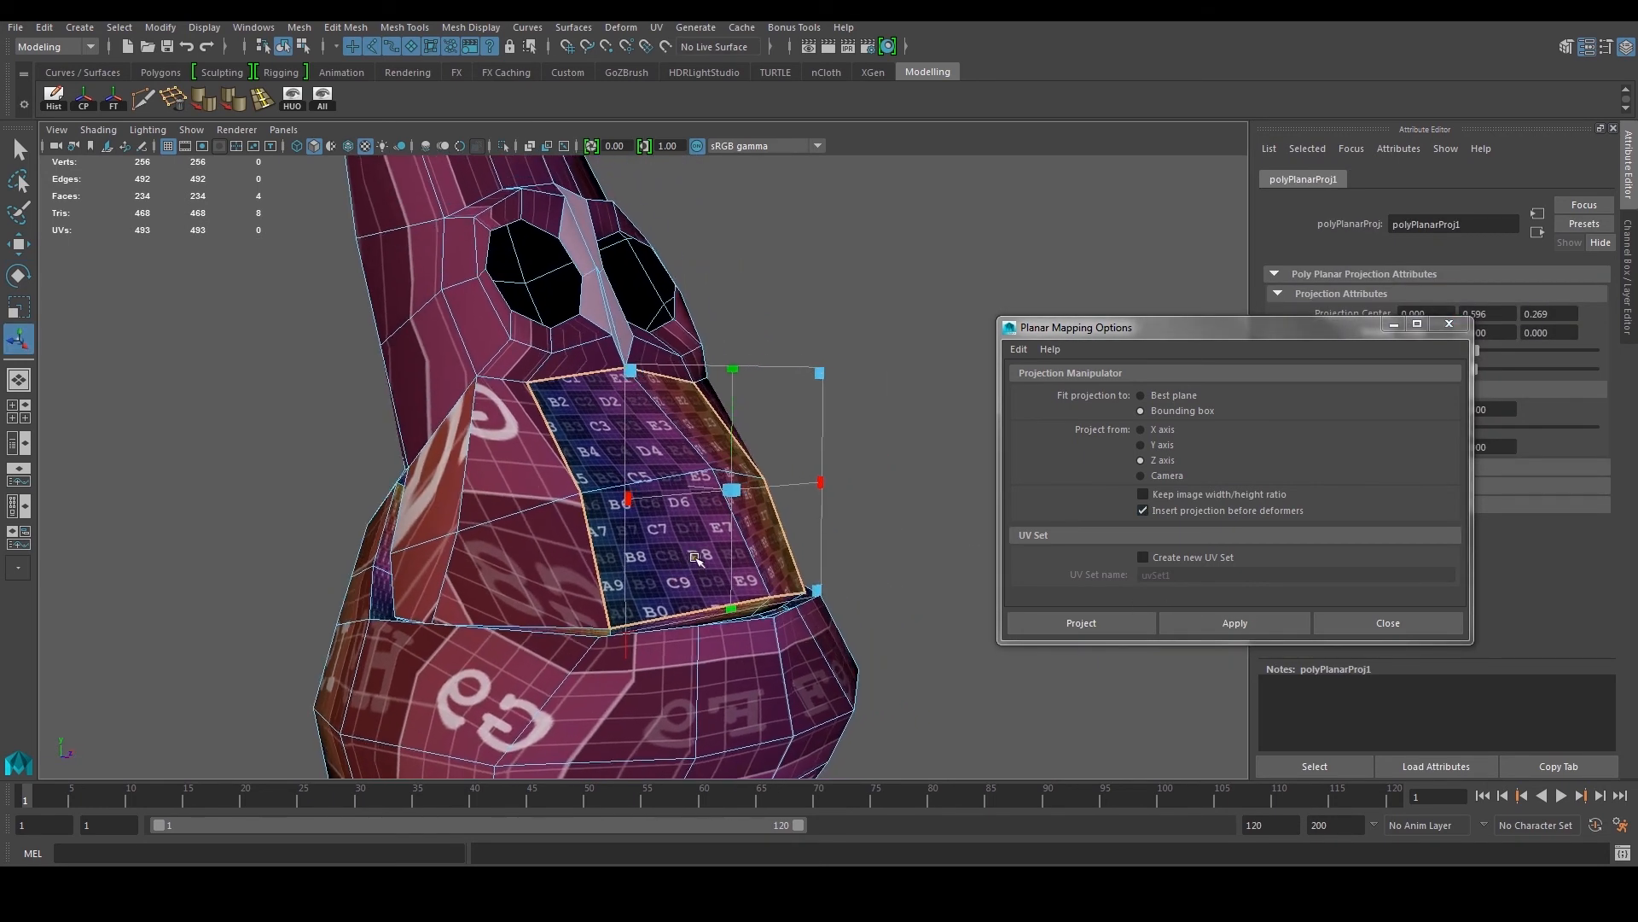
scroll(689, 556, "up", 2)
left_click_drag(843, 528, 750, 429, "alt")
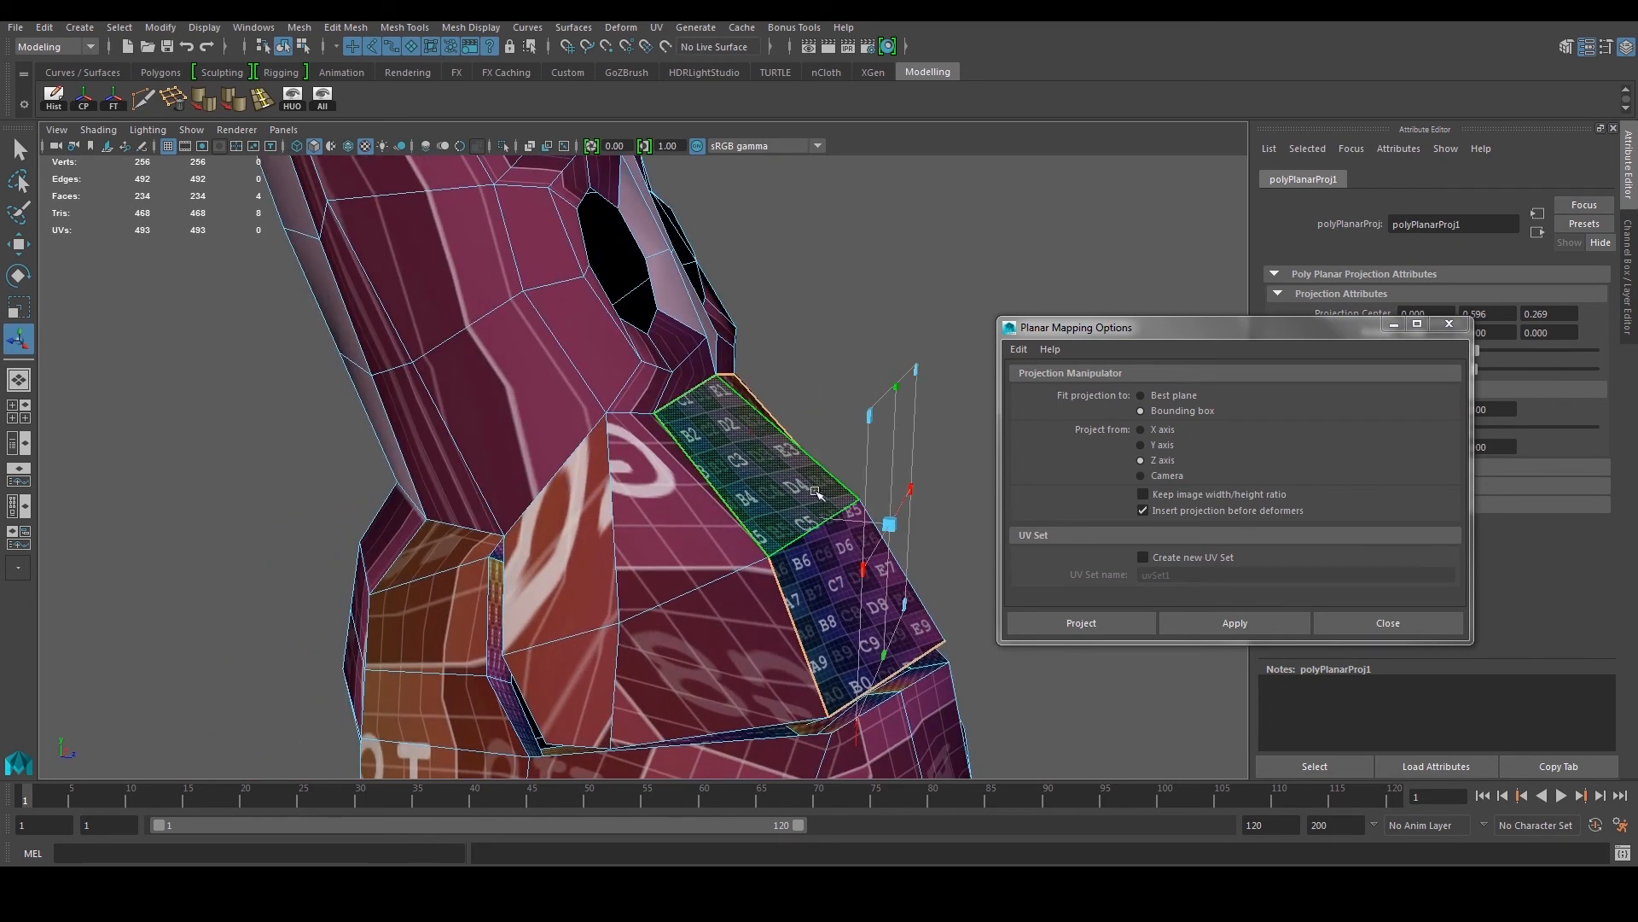
left_click_drag(818, 491, 864, 486, "alt")
middle_click_drag(879, 474, 703, 489, "alt")
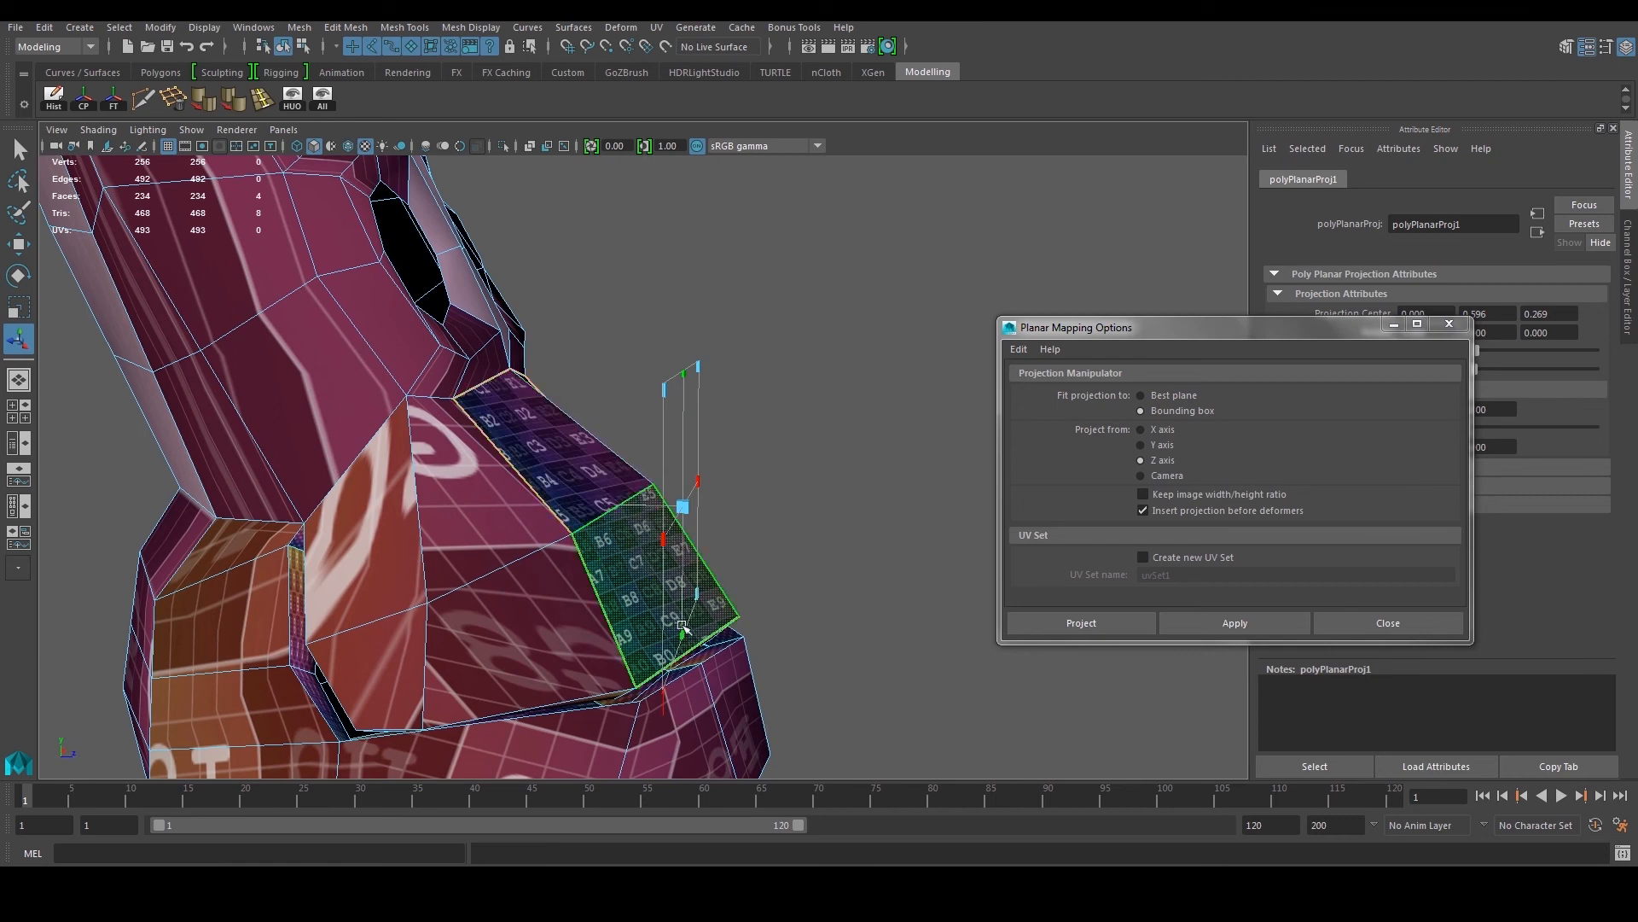
left_click_drag(720, 460, 489, 425, "alt")
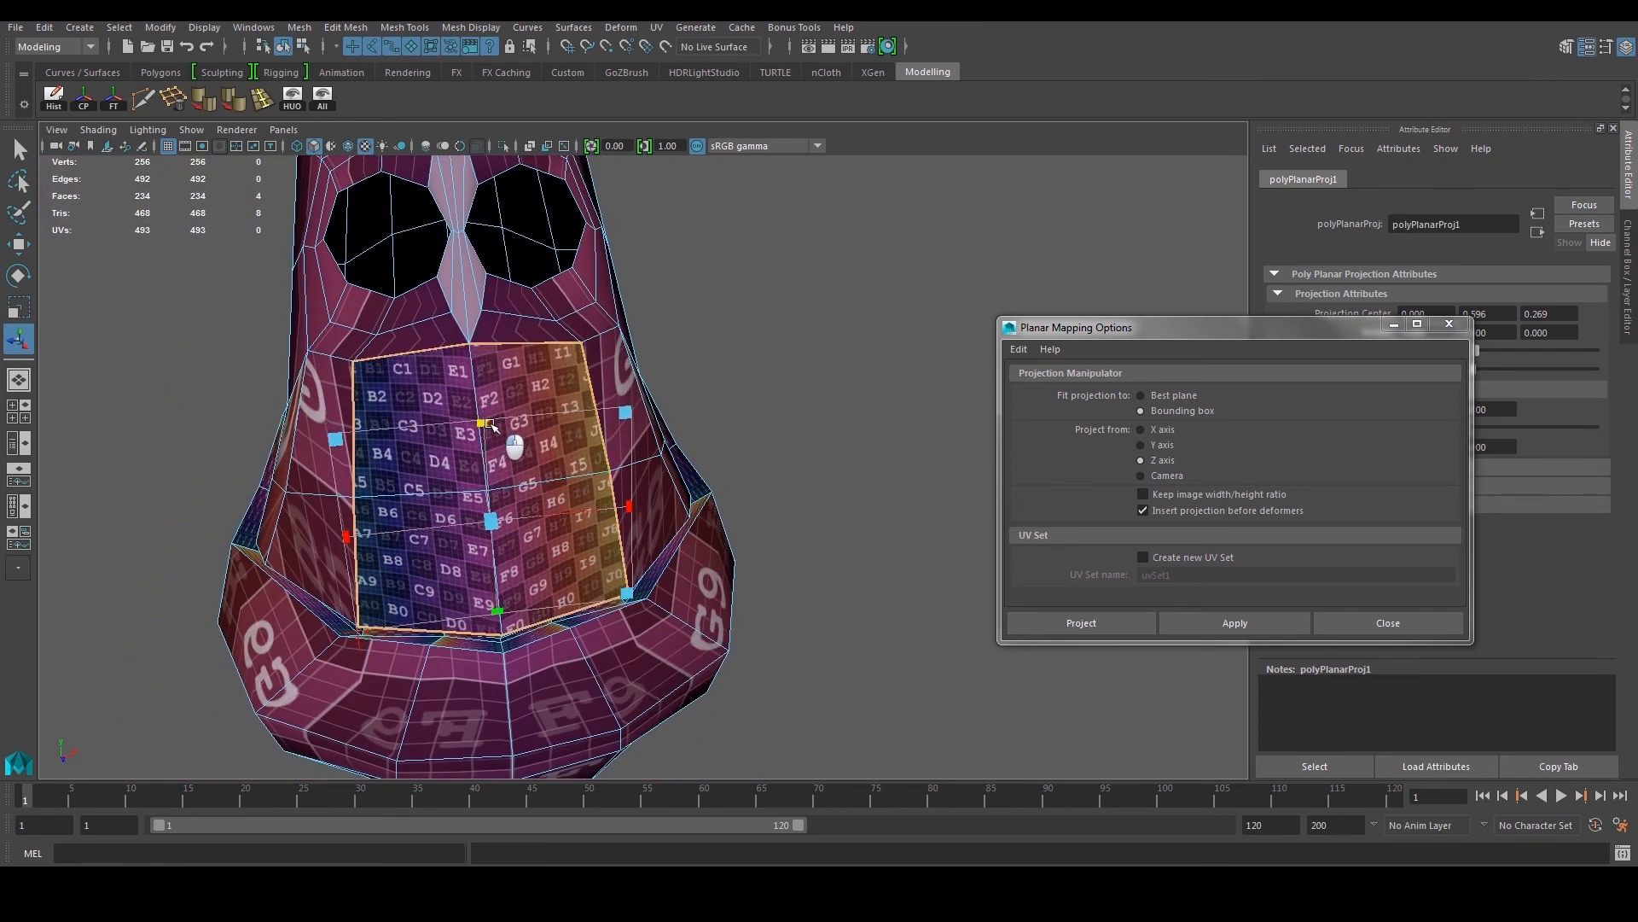
left_click_drag(595, 410, 615, 402, "alt")
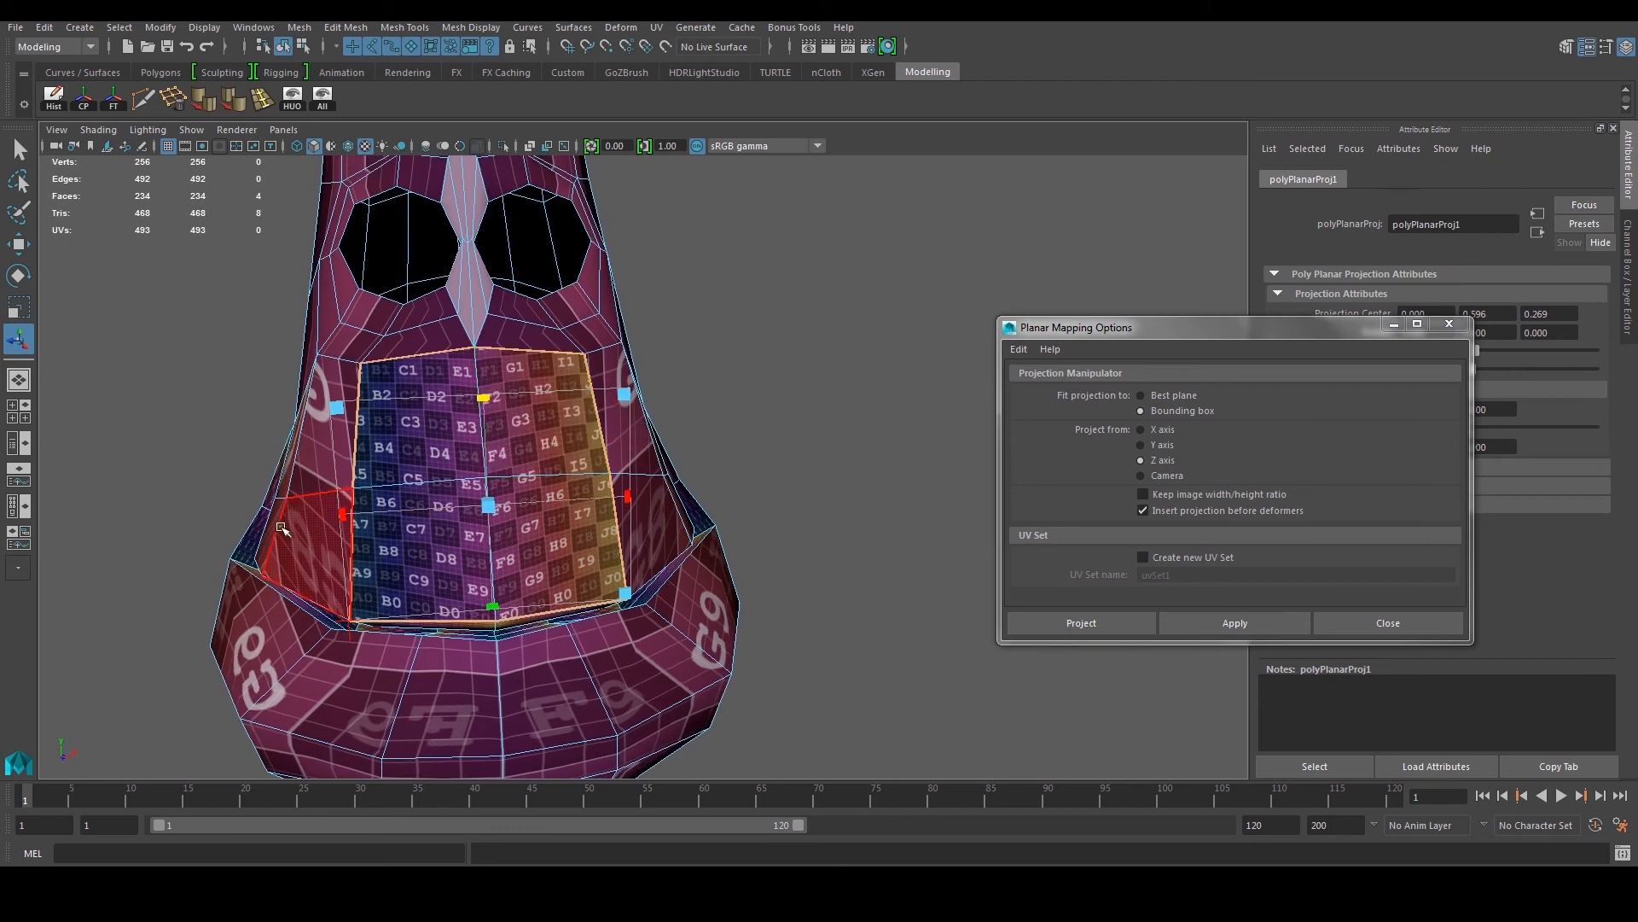
Step: Open the UV Editor and move the front patch's UV shell horizontally out of the texture square into the empty space beside it
left_click(254, 27)
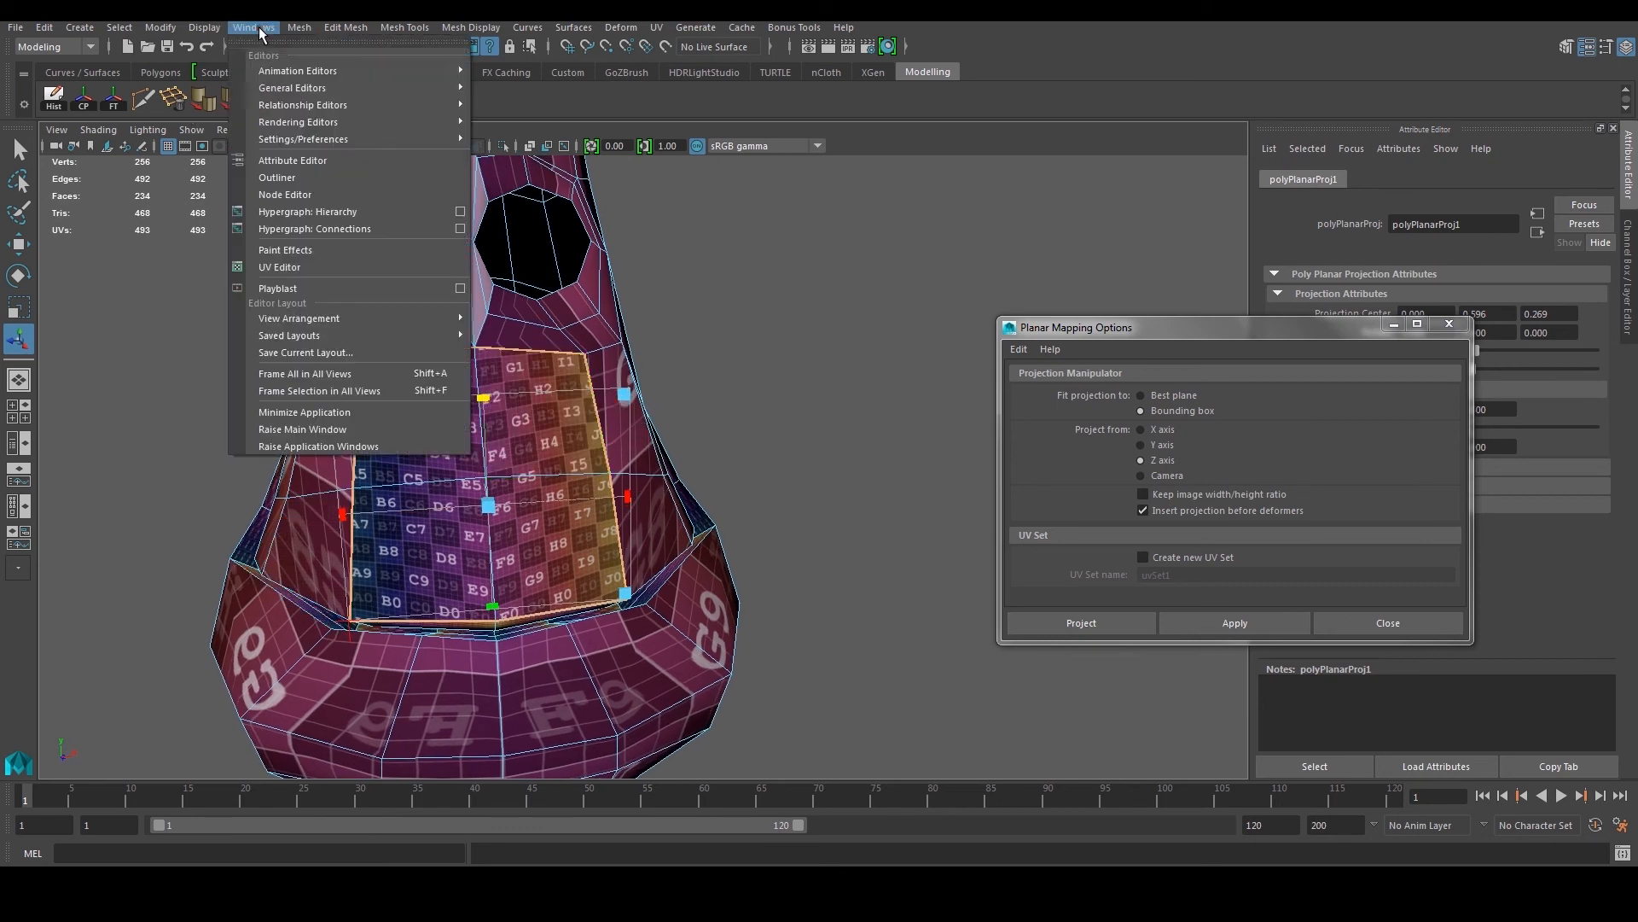
left_click(289, 267)
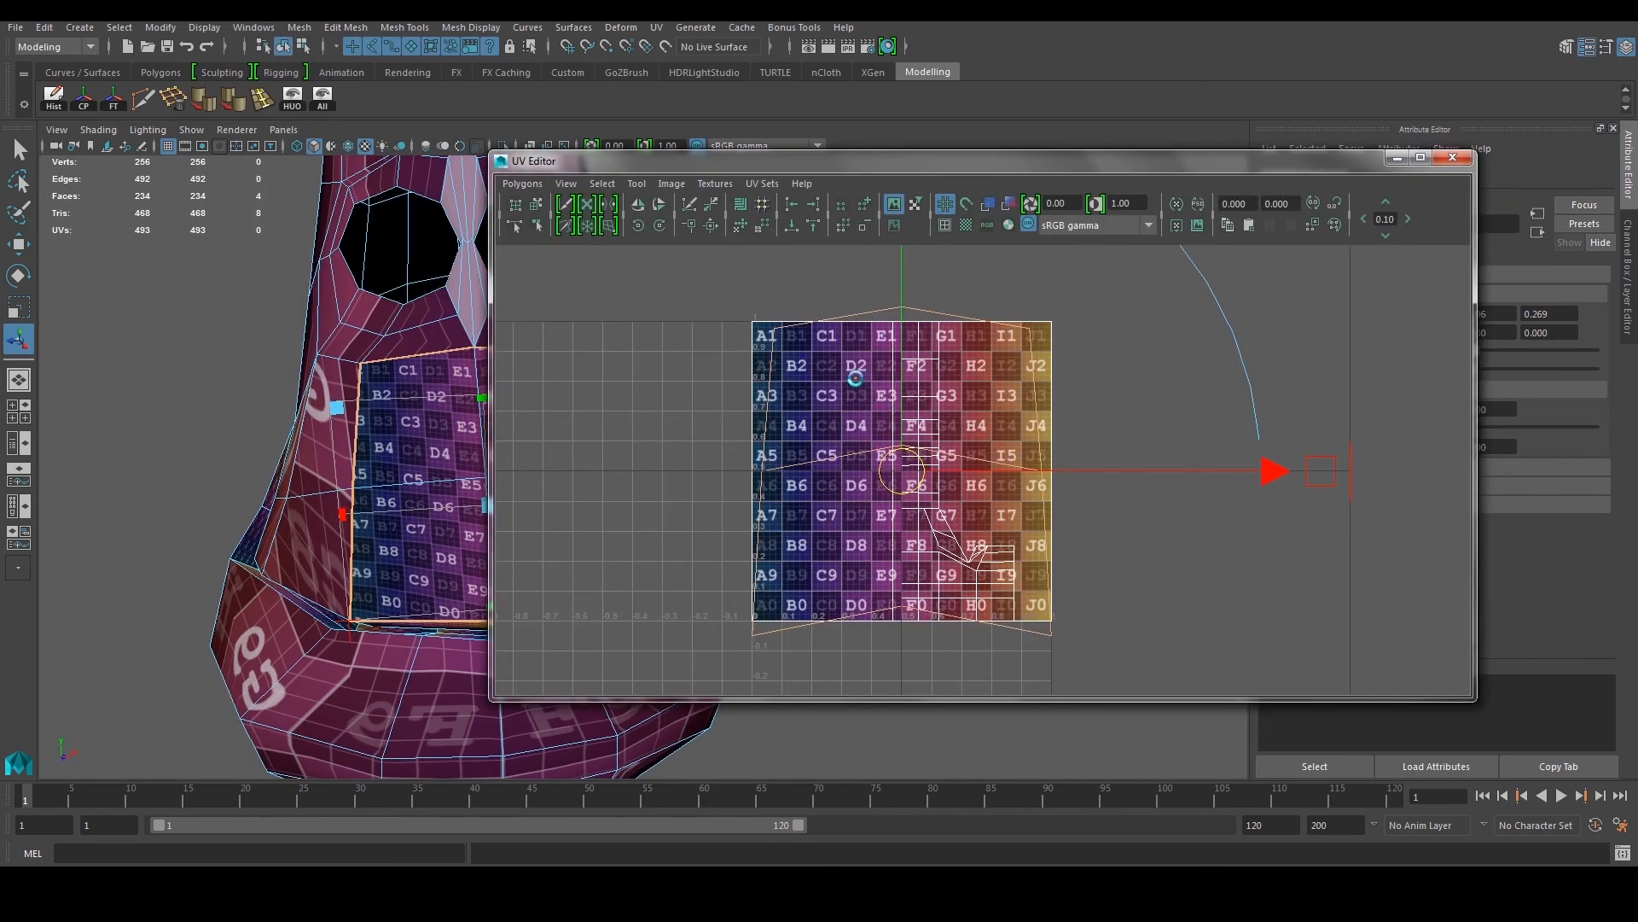
key("w")
right_click_drag(870, 339, 857, 320)
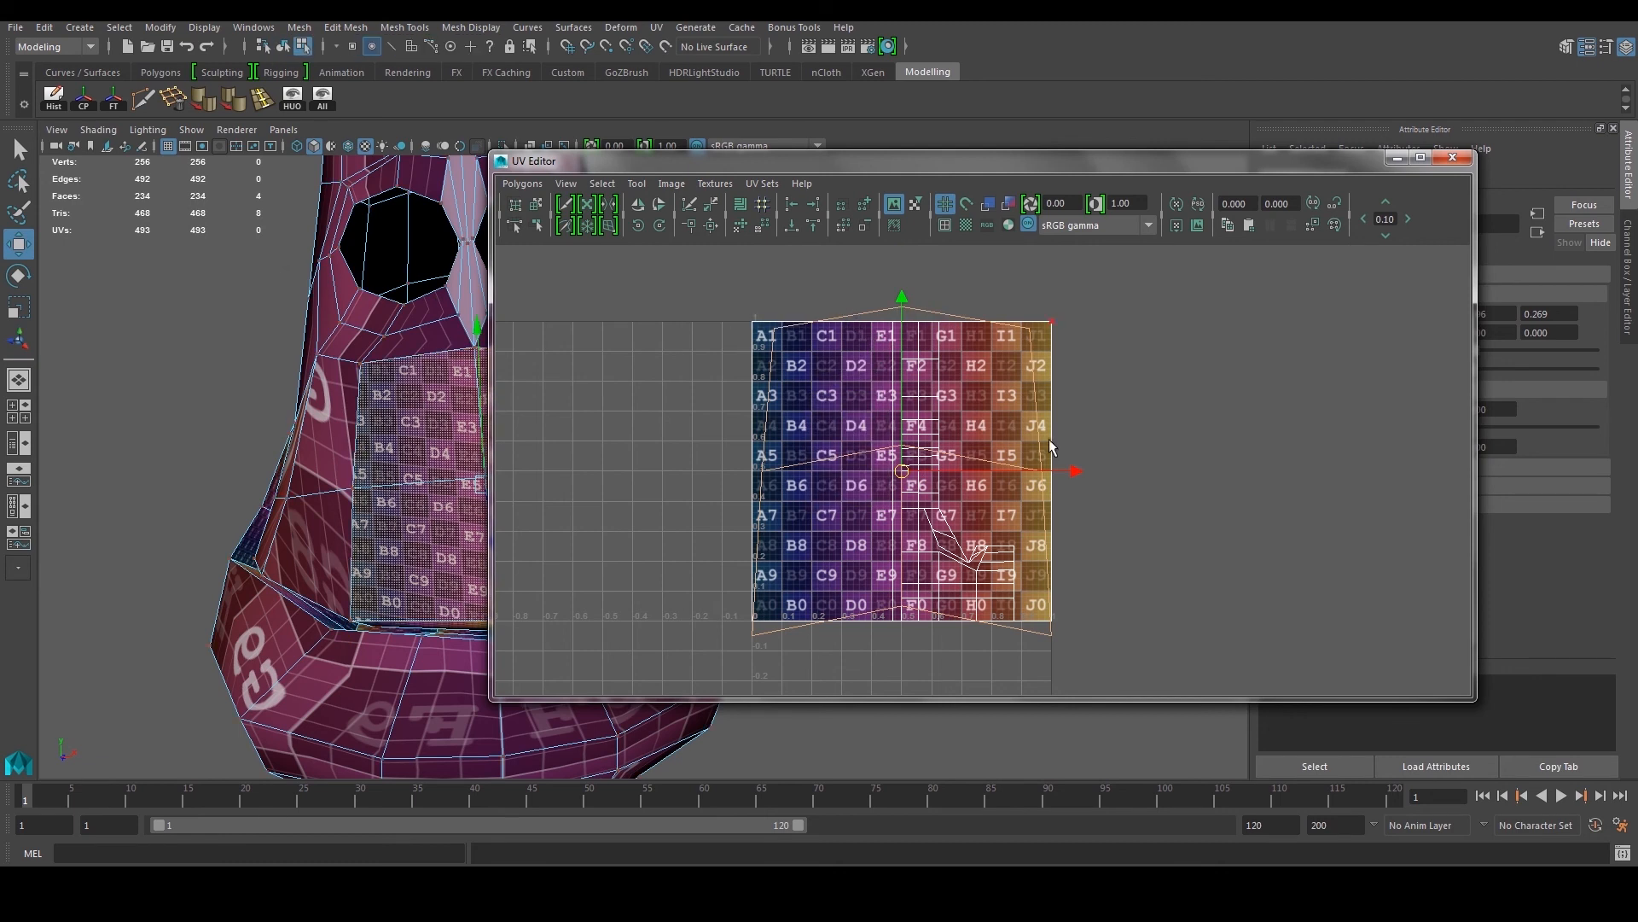
left_click_drag(1073, 474, 1412, 433)
left_click_drag(375, 454, 294, 507, "alt")
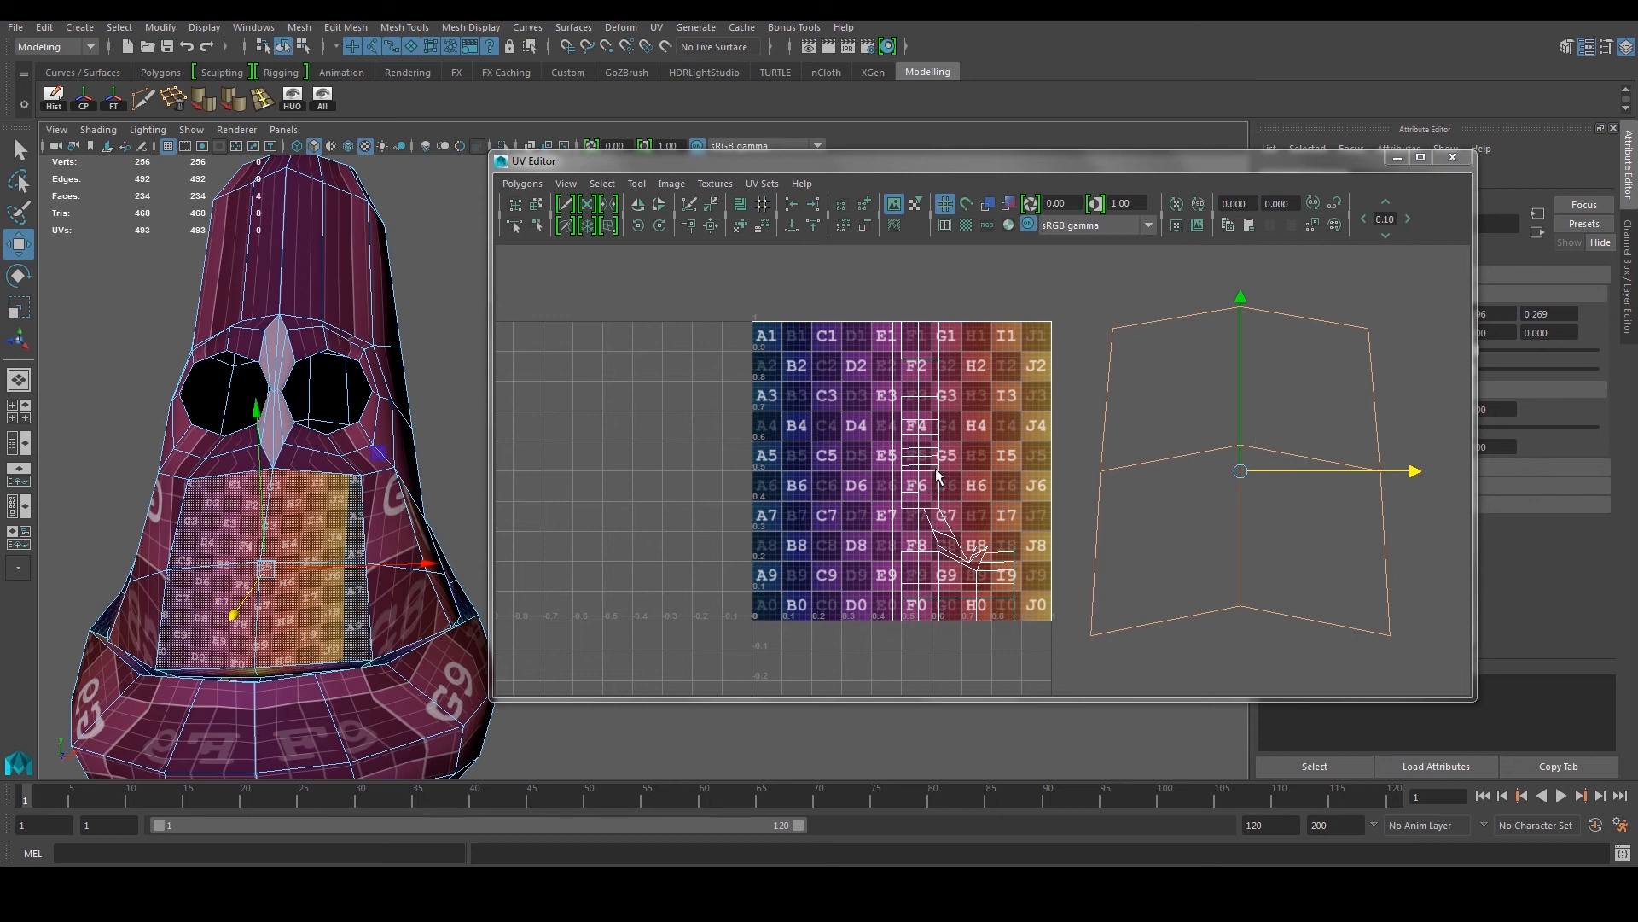
mouse_move(390, 515)
left_mouse_down("alt")
mouse_move(405, 482)
mouse_move(377, 492)
left_mouse_up("alt")
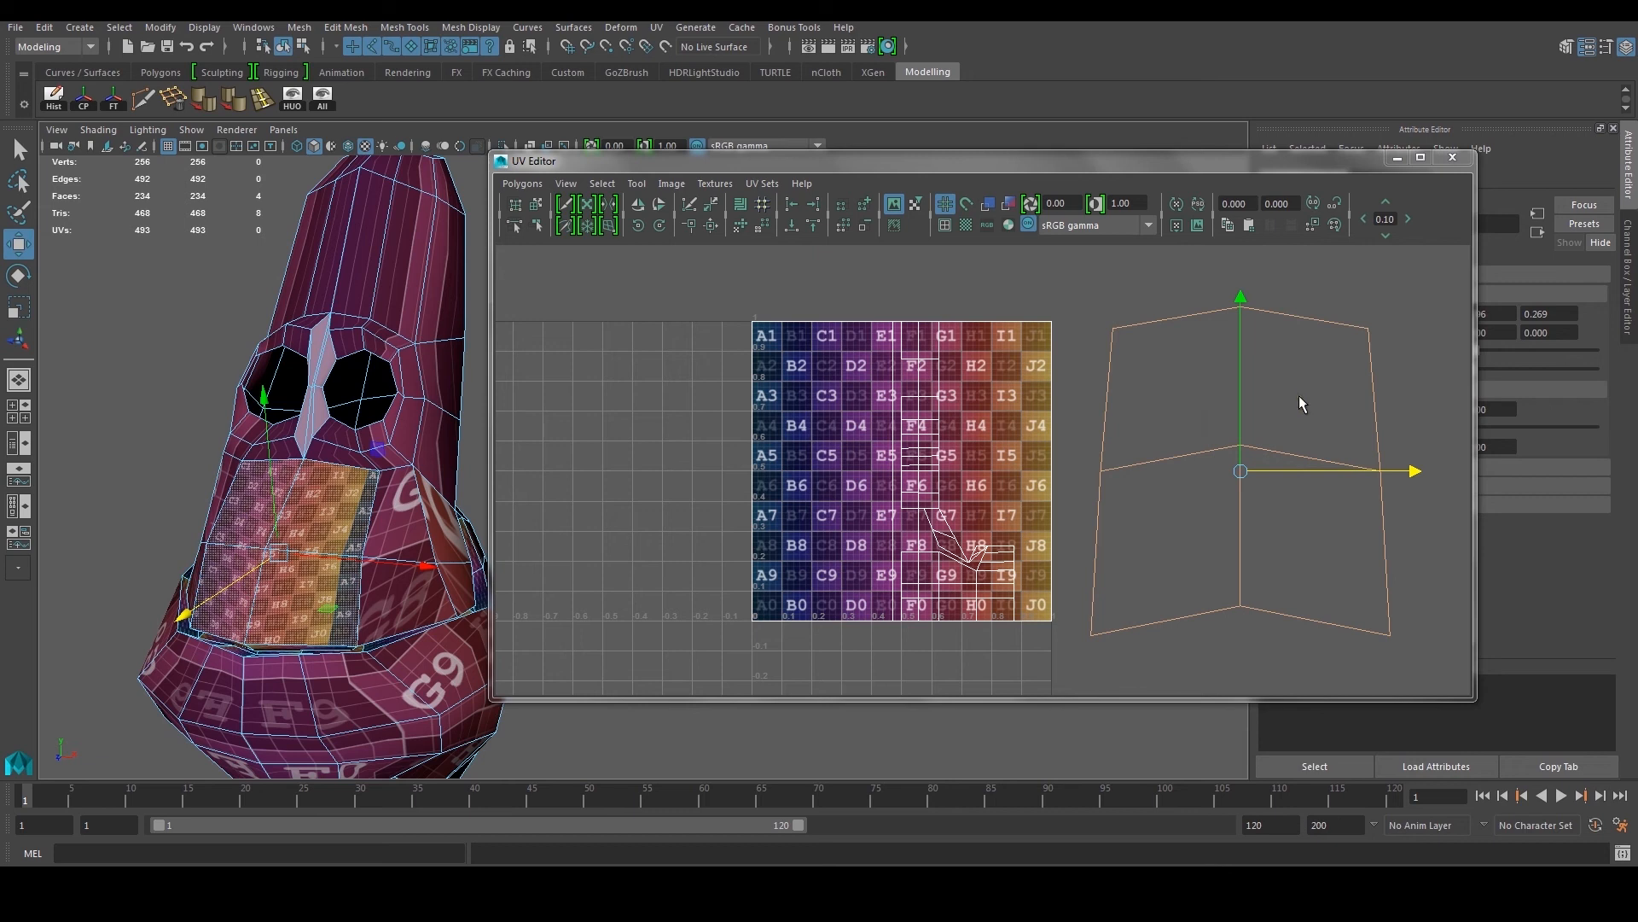
Step: Minimize the UV Editor and set the head to face selection with the cheek beside the mapped patch in view
right_click_drag(417, 453, 465, 424)
scroll(382, 505, "down", 2)
mouse_move(383, 505)
left_mouse_down("alt")
mouse_move(431, 523)
mouse_move(435, 499)
mouse_move(403, 490)
left_mouse_up("alt")
left_click(1397, 157)
left_click_drag(614, 381, 711, 367, "alt")
right_click_drag(545, 401, 547, 452)
left_click_drag(658, 439, 554, 441, "alt")
Step: Select the eight cheek faces running from the mapped front patch around the corner of the mouth
left_click(613, 453)
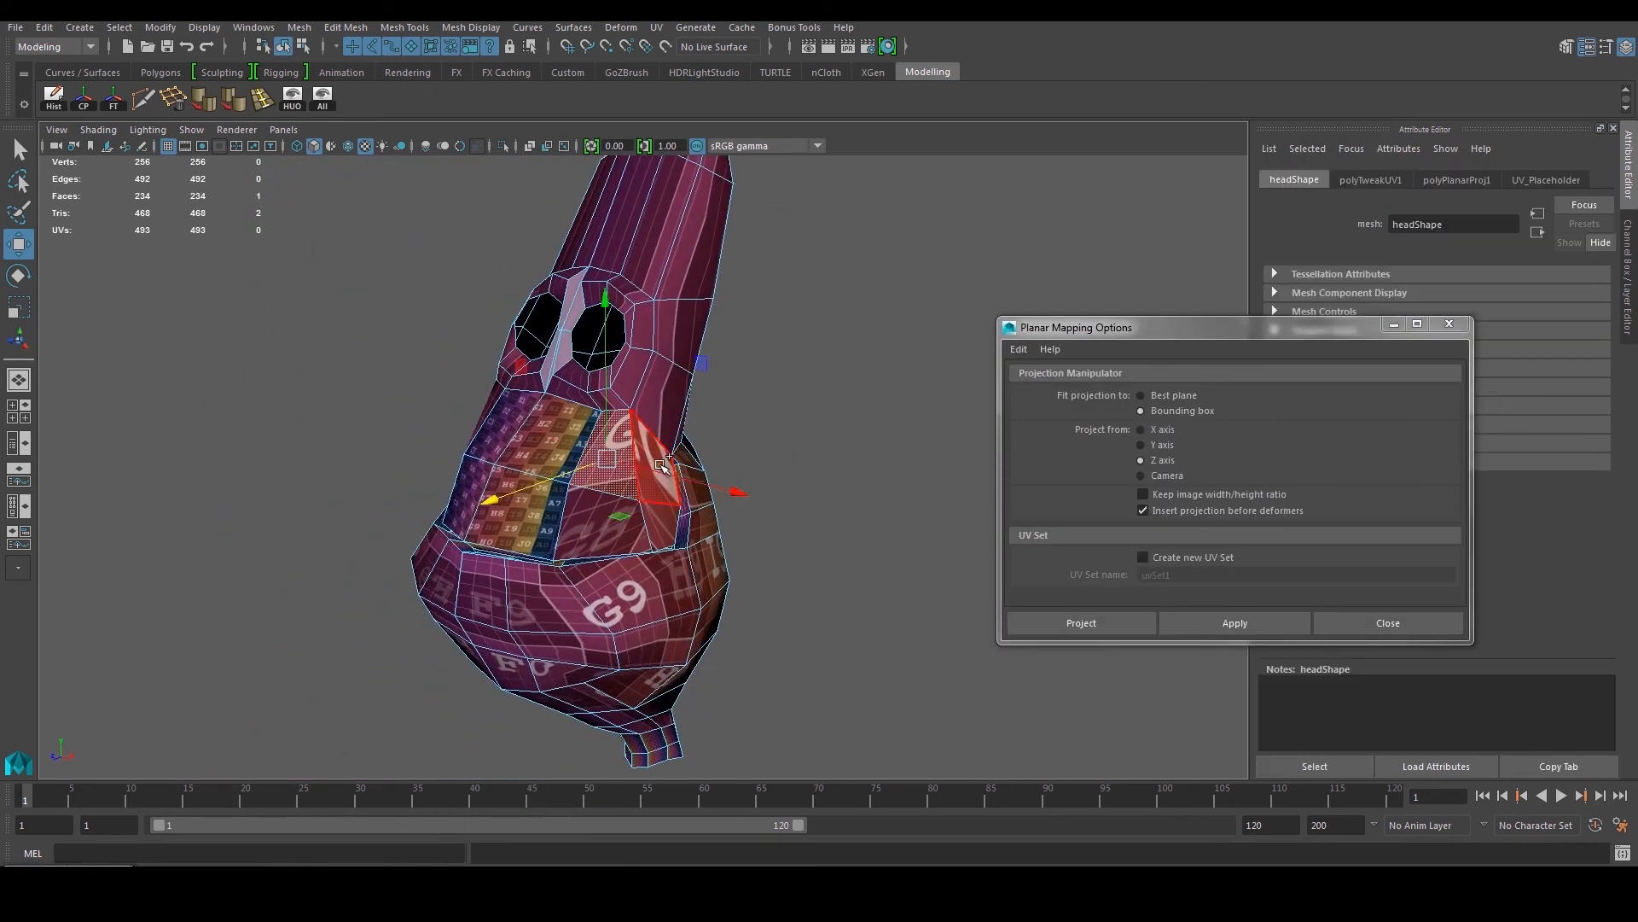
left_click(661, 480, "shift")
scroll(672, 504, "up", 3)
left_click(712, 501, "shift")
left_click(742, 510, "shift")
left_click(749, 567, "shift")
left_click(717, 581, "shift")
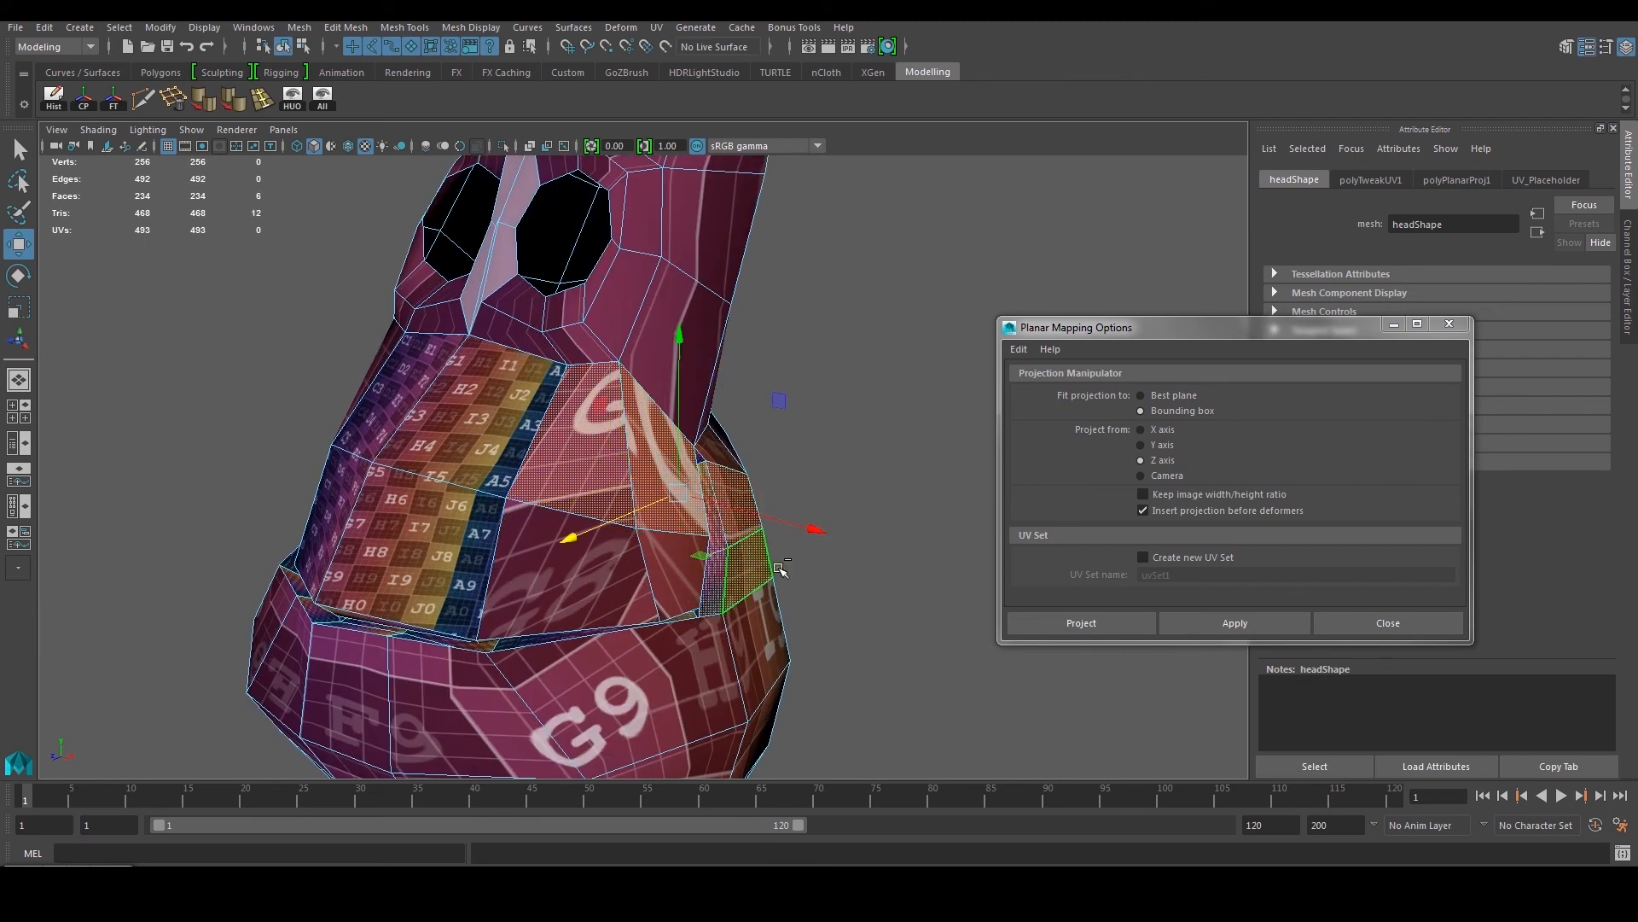
left_click_drag(905, 572, 768, 600, "alt")
middle_click_drag(768, 600, 675, 483, "alt")
left_click(611, 512, "shift")
left_click(490, 501, "shift")
Step: Project planar UVs from the Z axis onto the selected cheek faces and inspect the checker stretching from the side
left_click_drag(490, 502, 750, 483, "alt")
scroll(576, 476, "down", 3)
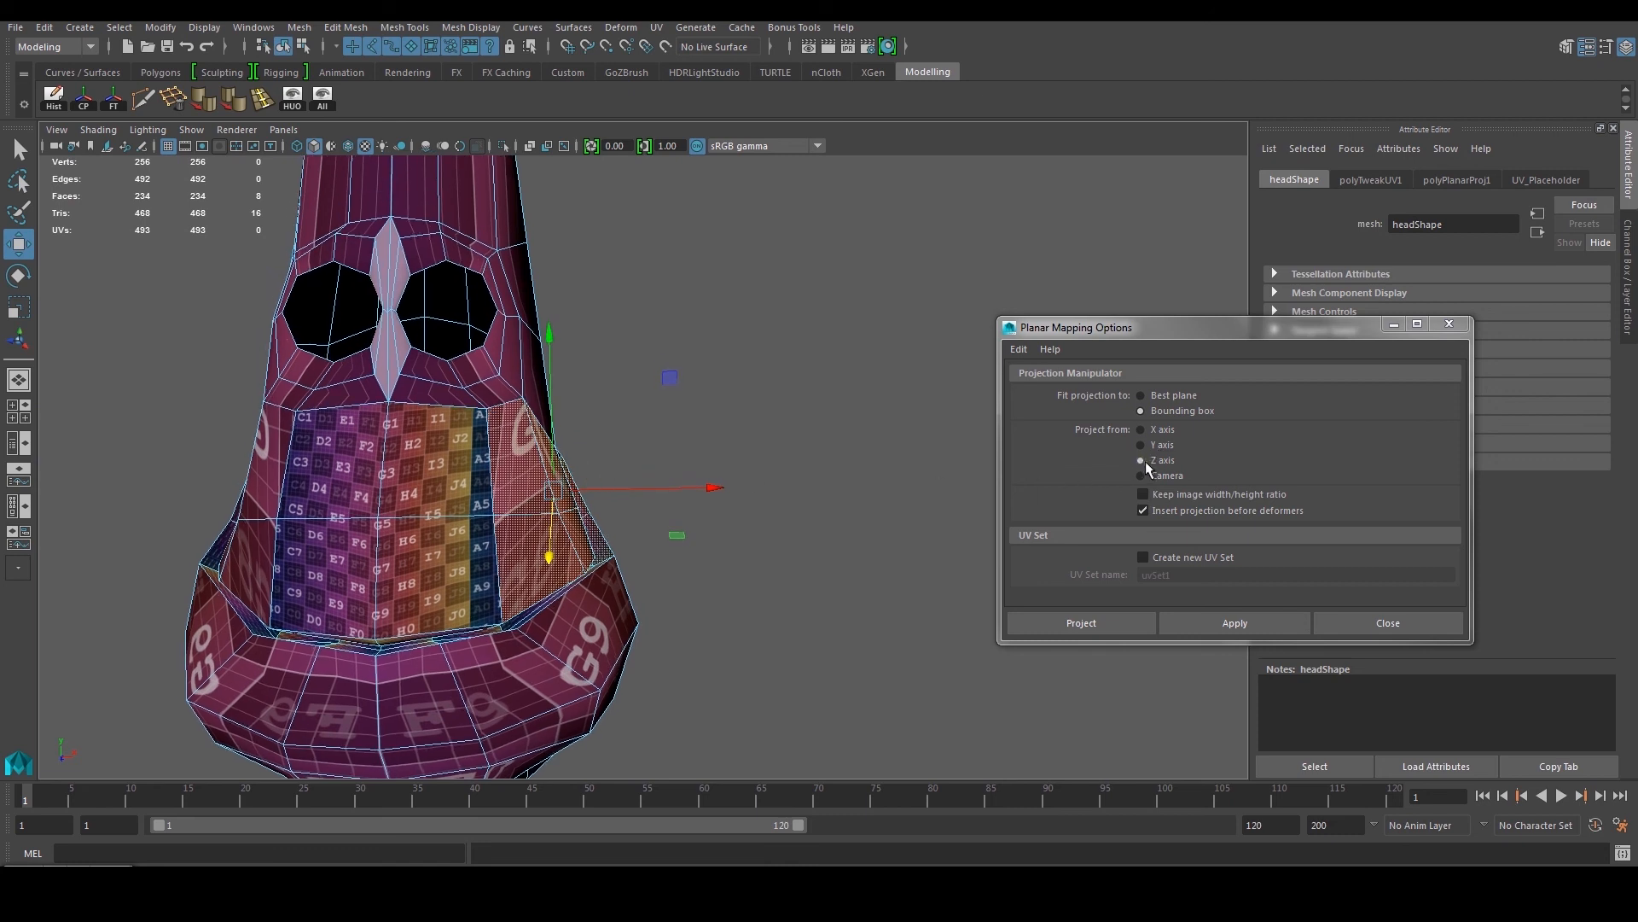
left_click(1094, 618)
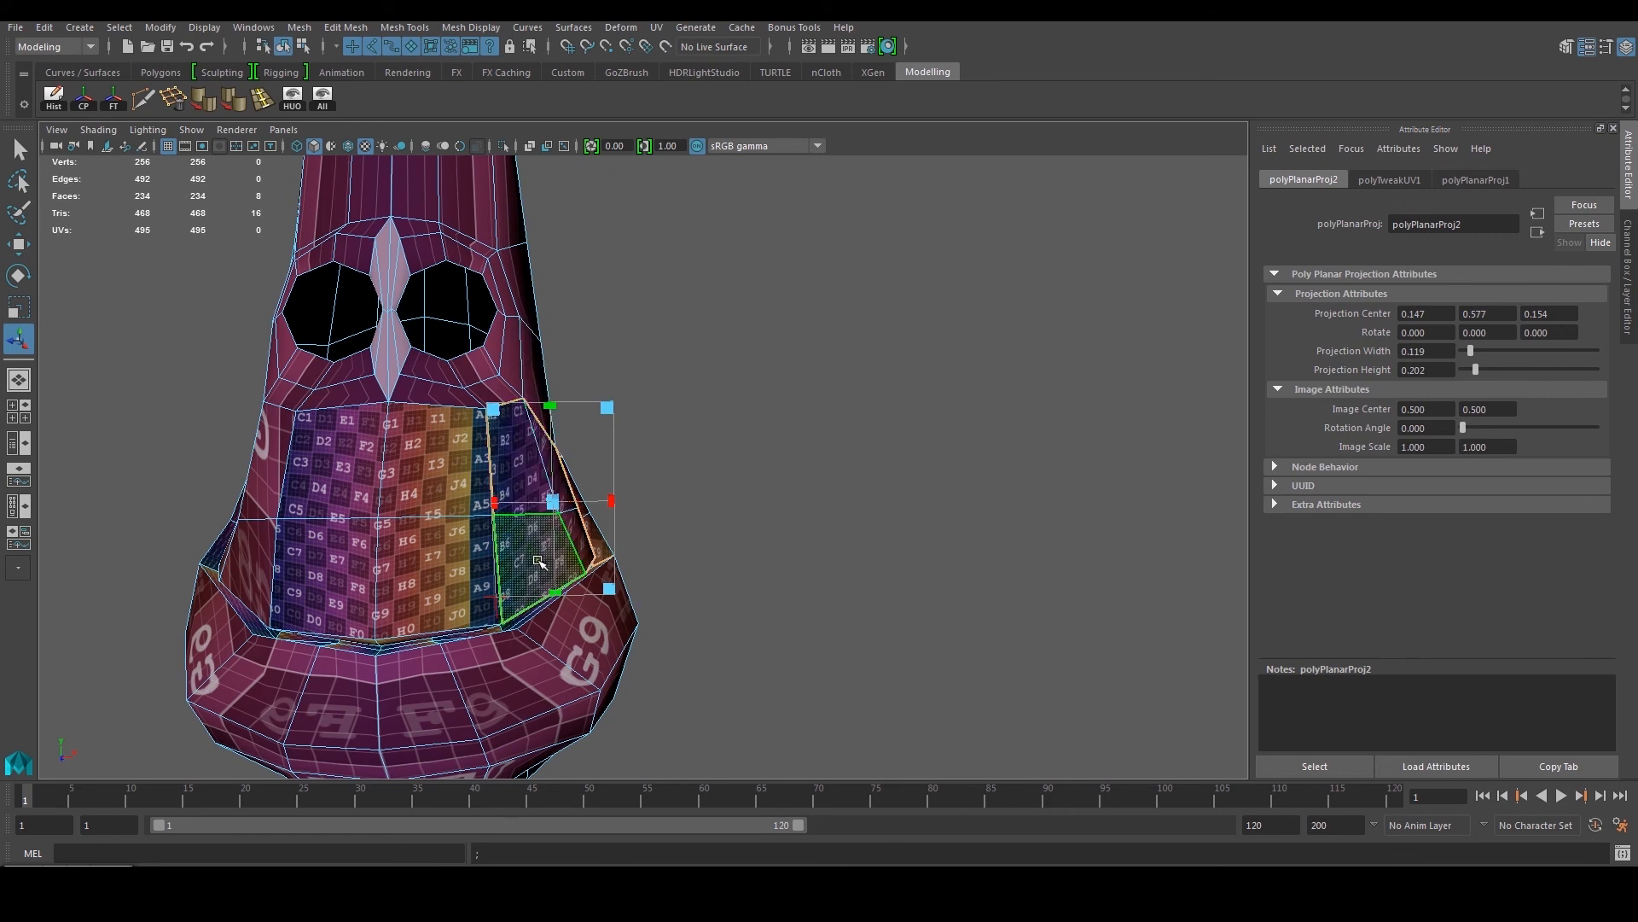
left_click_drag(724, 475, 611, 466, "alt")
right_click_drag(611, 466, 682, 570, "alt")
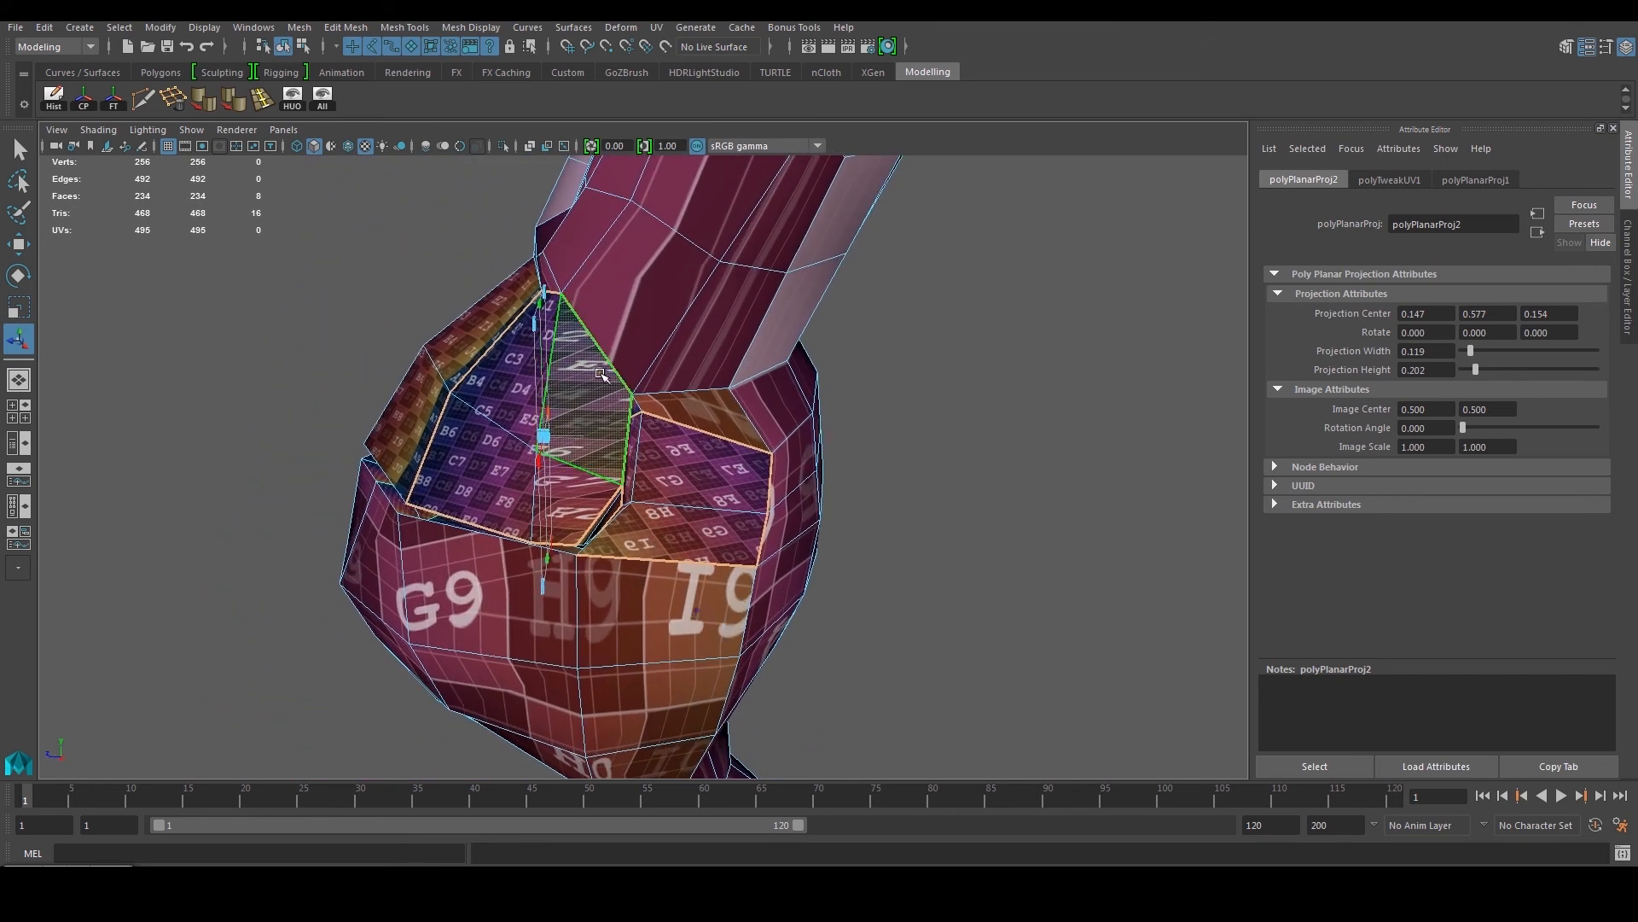
left_click(611, 442, "shift")
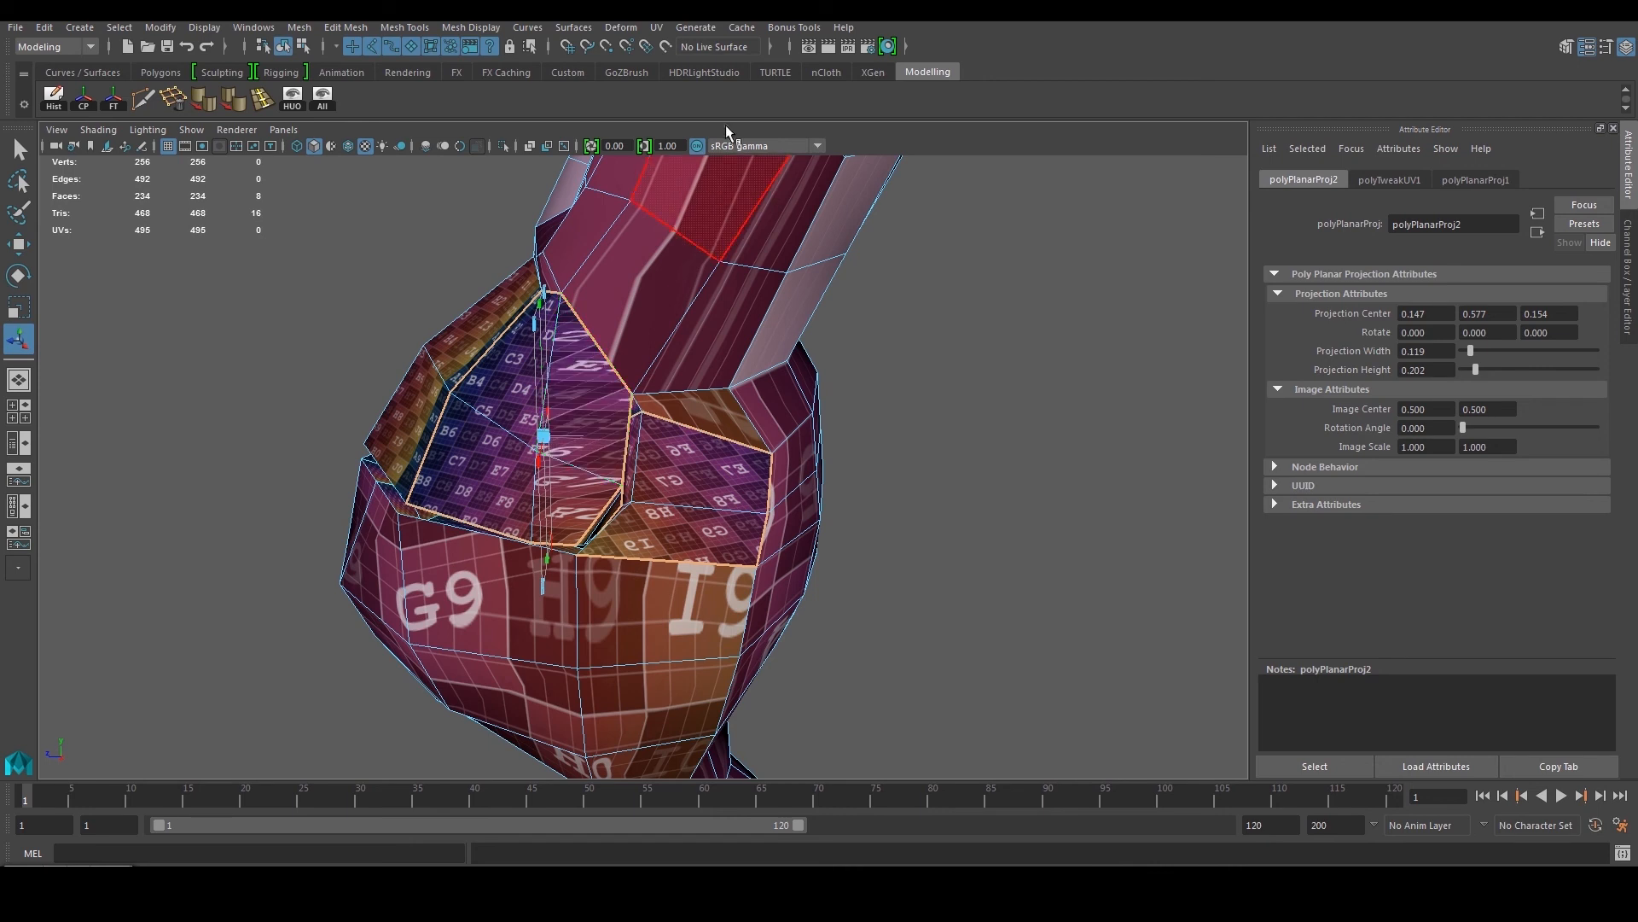
Step: Restore the UV Editor and bring the front patch's shell and the seam beside the cheek into view
left_click(658, 27)
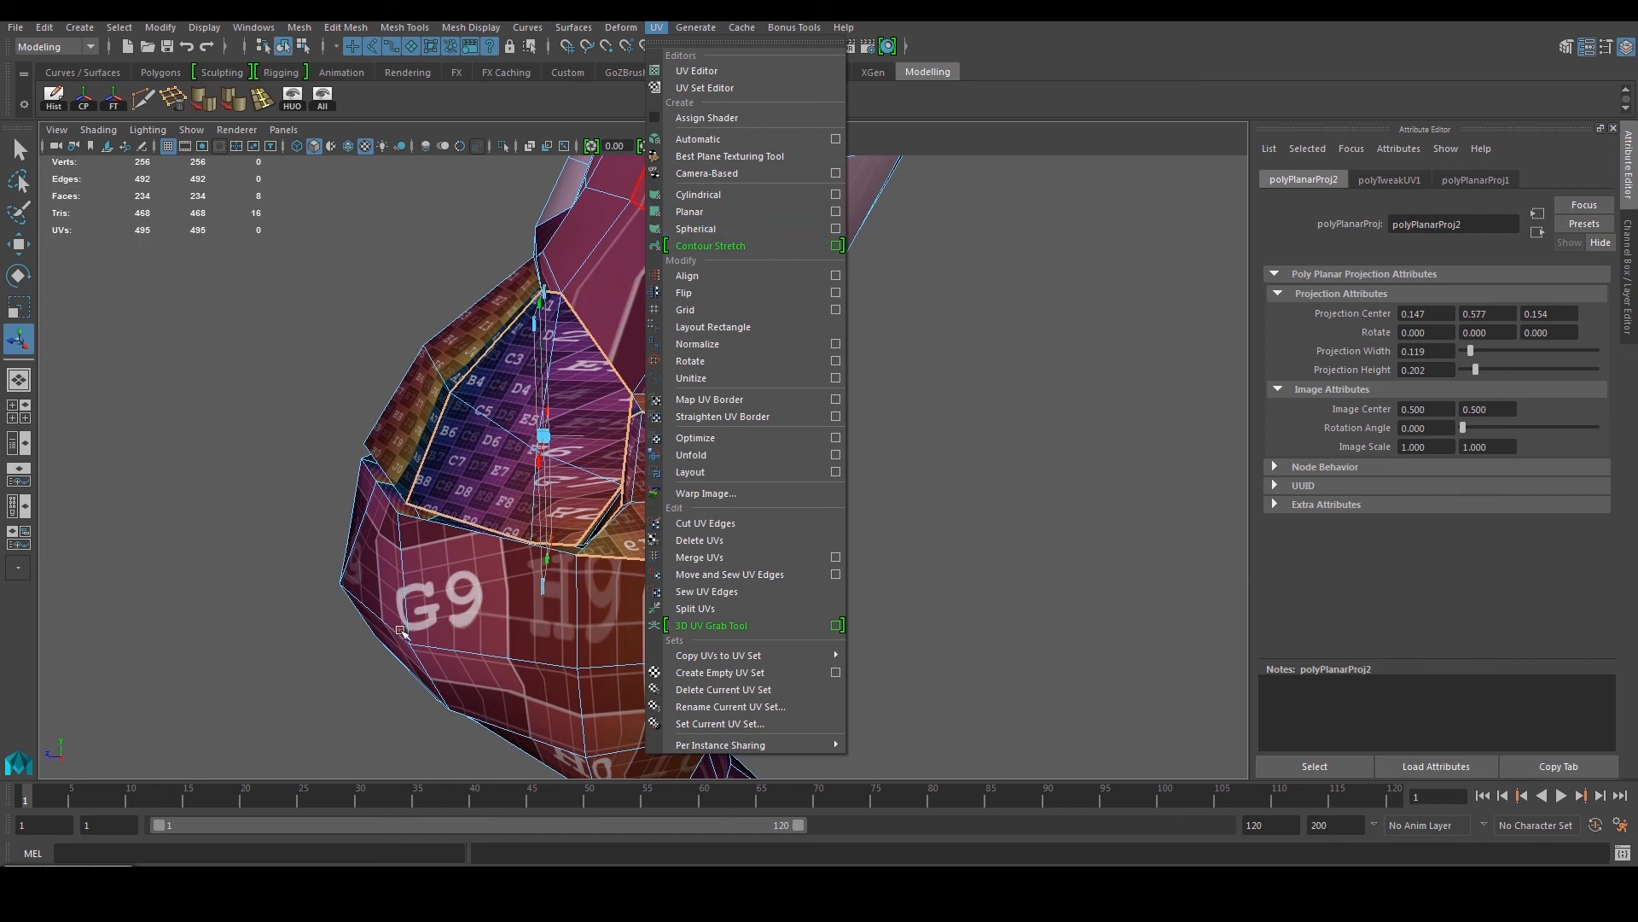
left_click(55, 863)
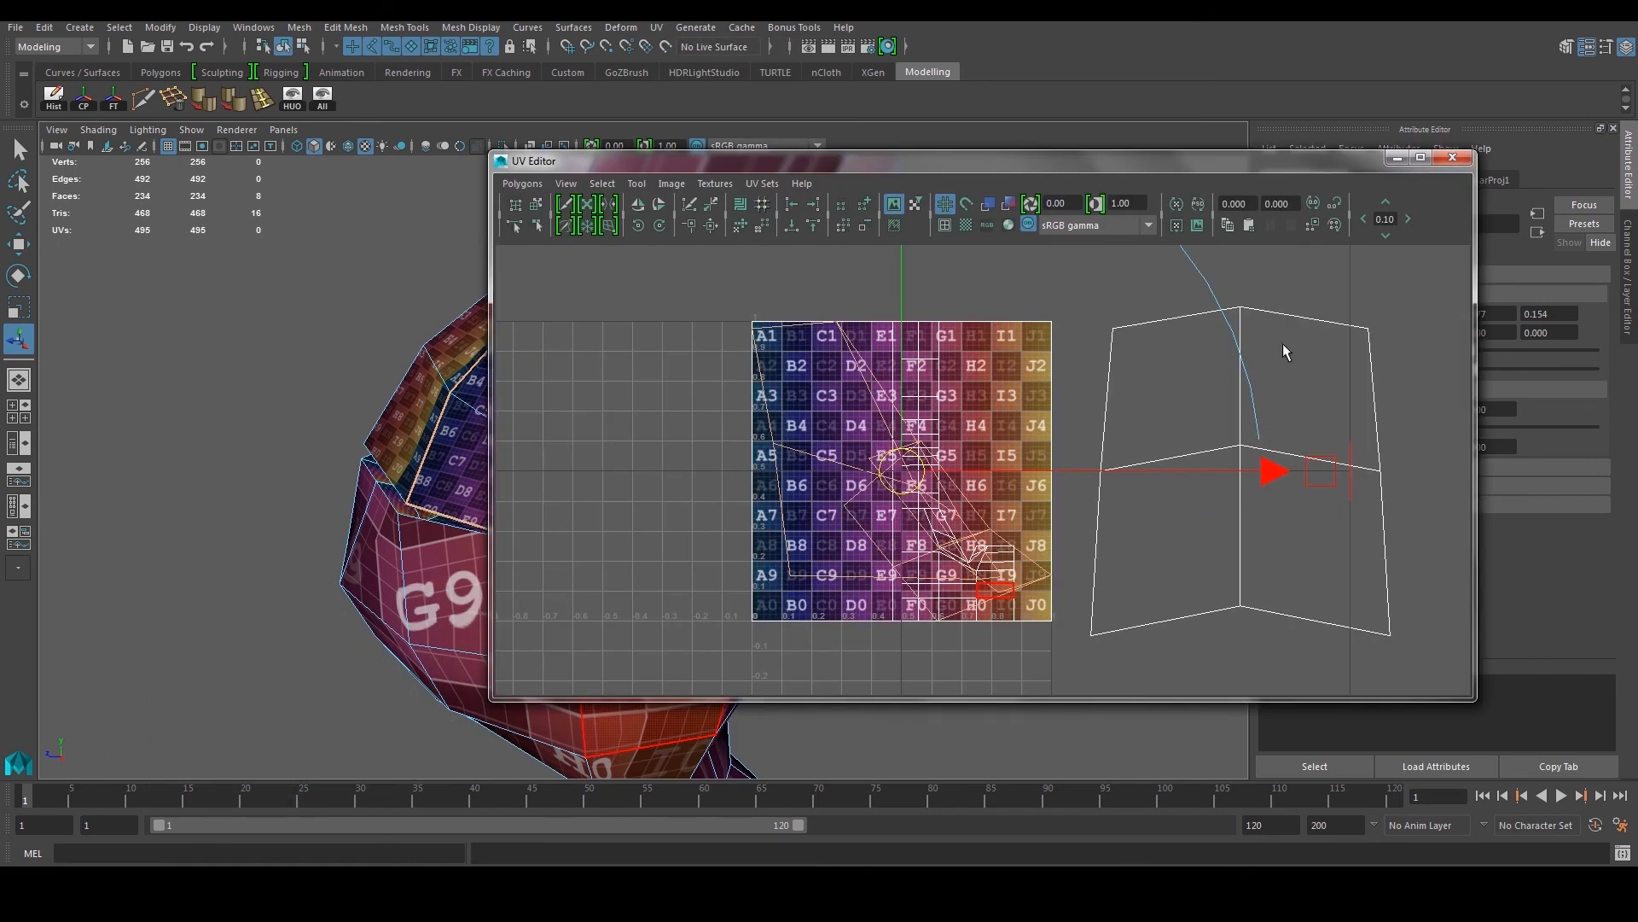
scroll(1200, 384, "down", 3)
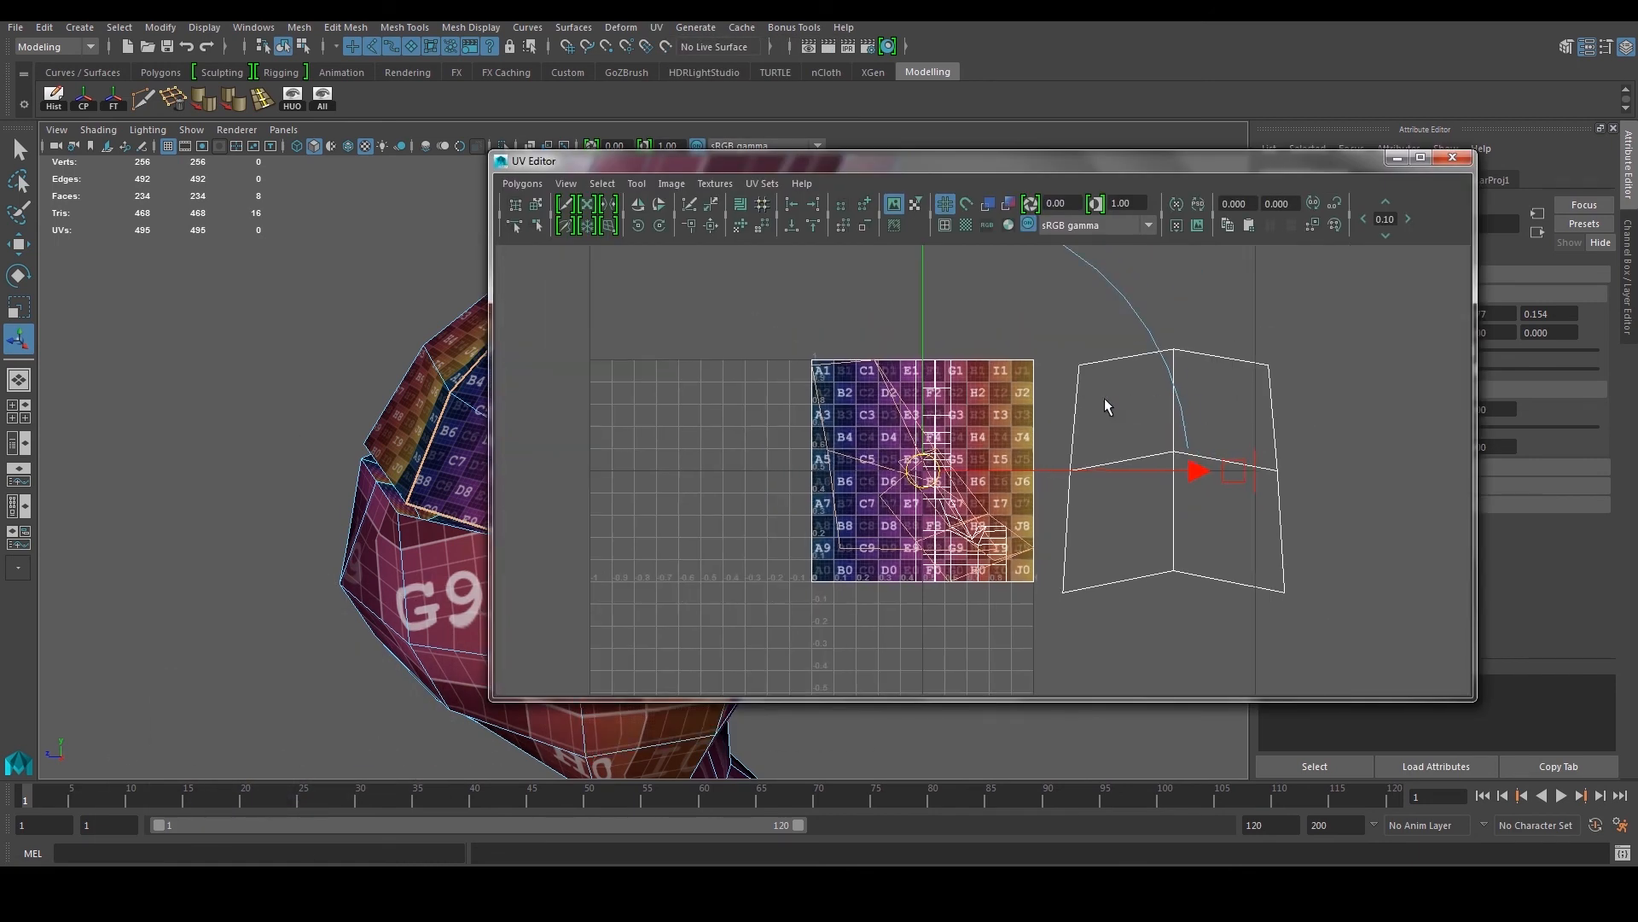
middle_click_drag(458, 428, 368, 502, "alt")
Step: Select the two edges shared by the front patch and the cheek, and sew their UVs together
right_click_drag(397, 450, 400, 405)
left_click(406, 418)
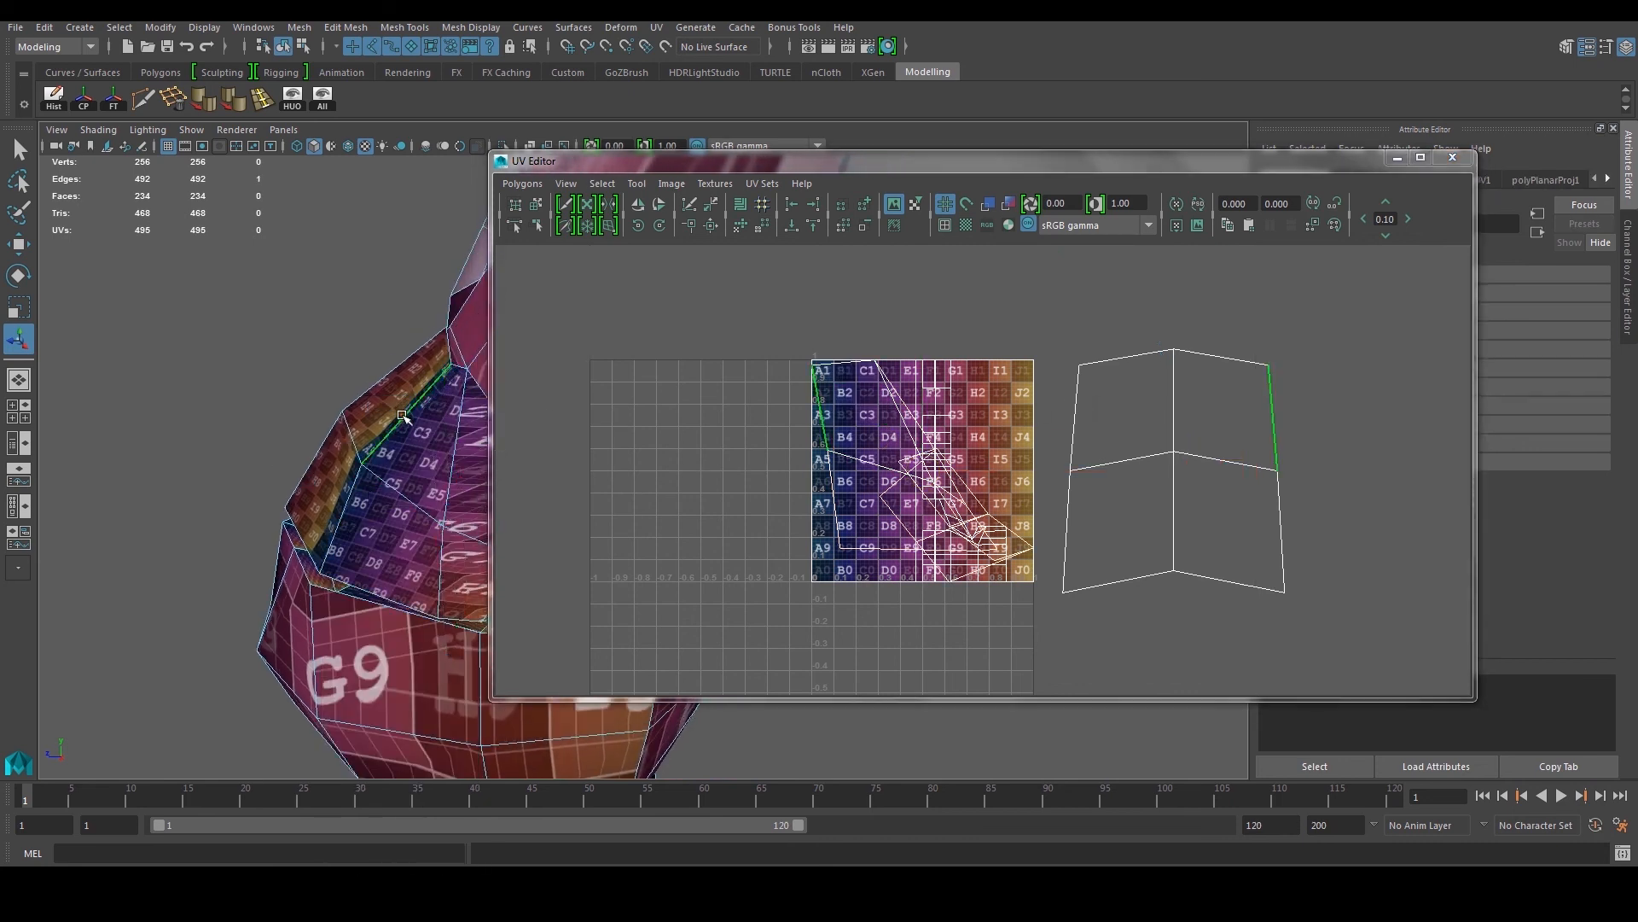
left_click(360, 486, "shift")
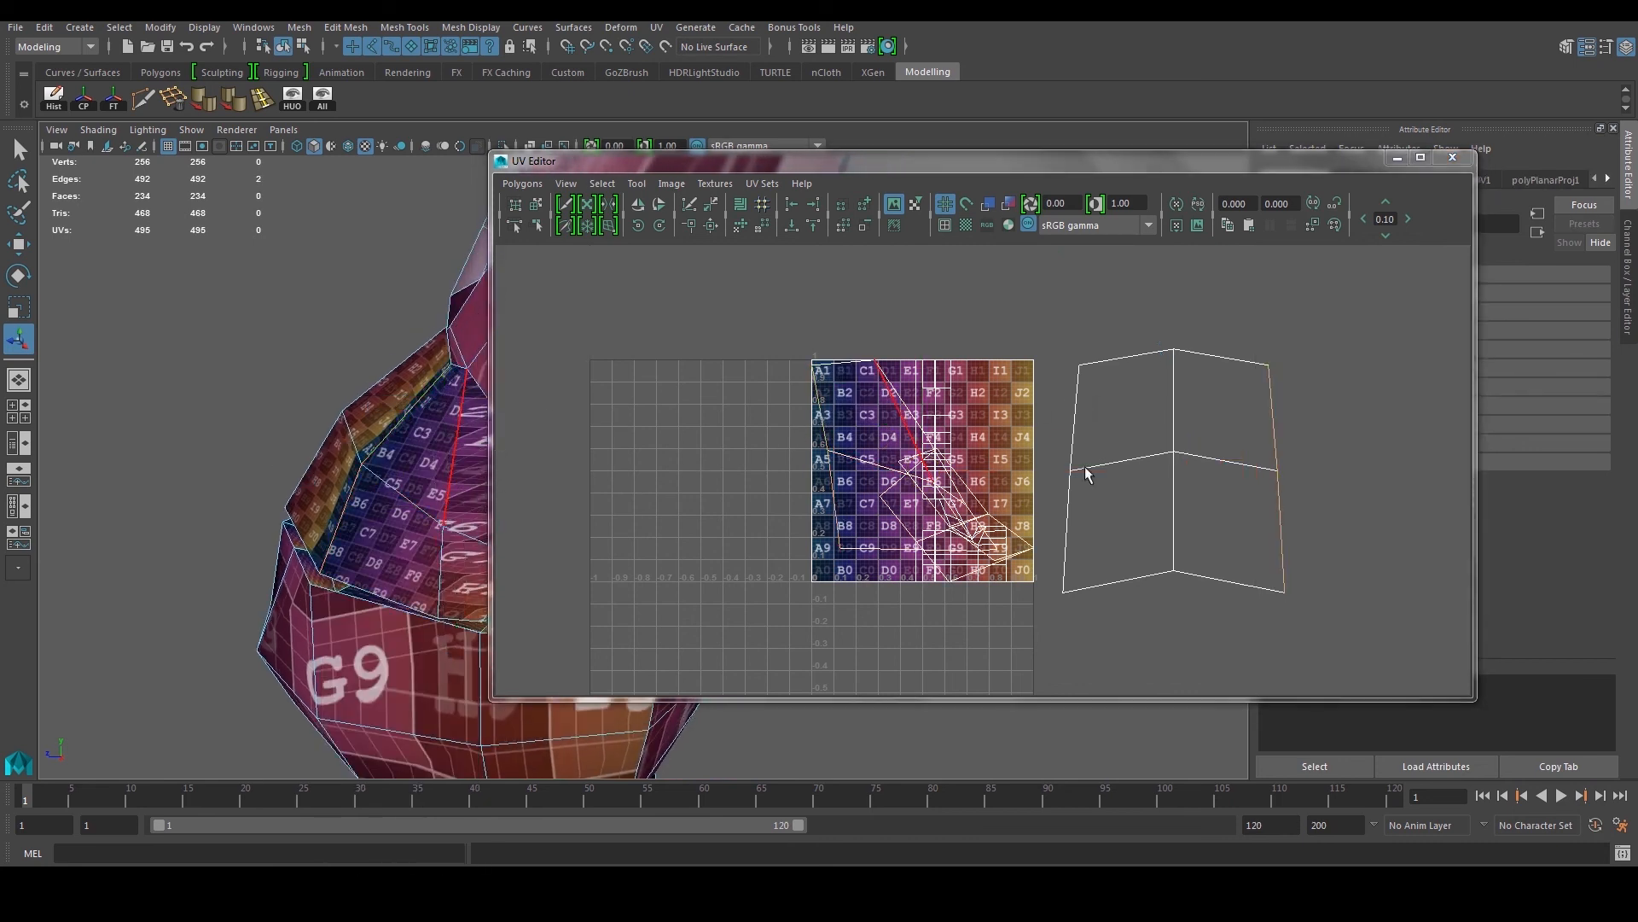
middle_click_drag(1207, 399, 1113, 407, "alt")
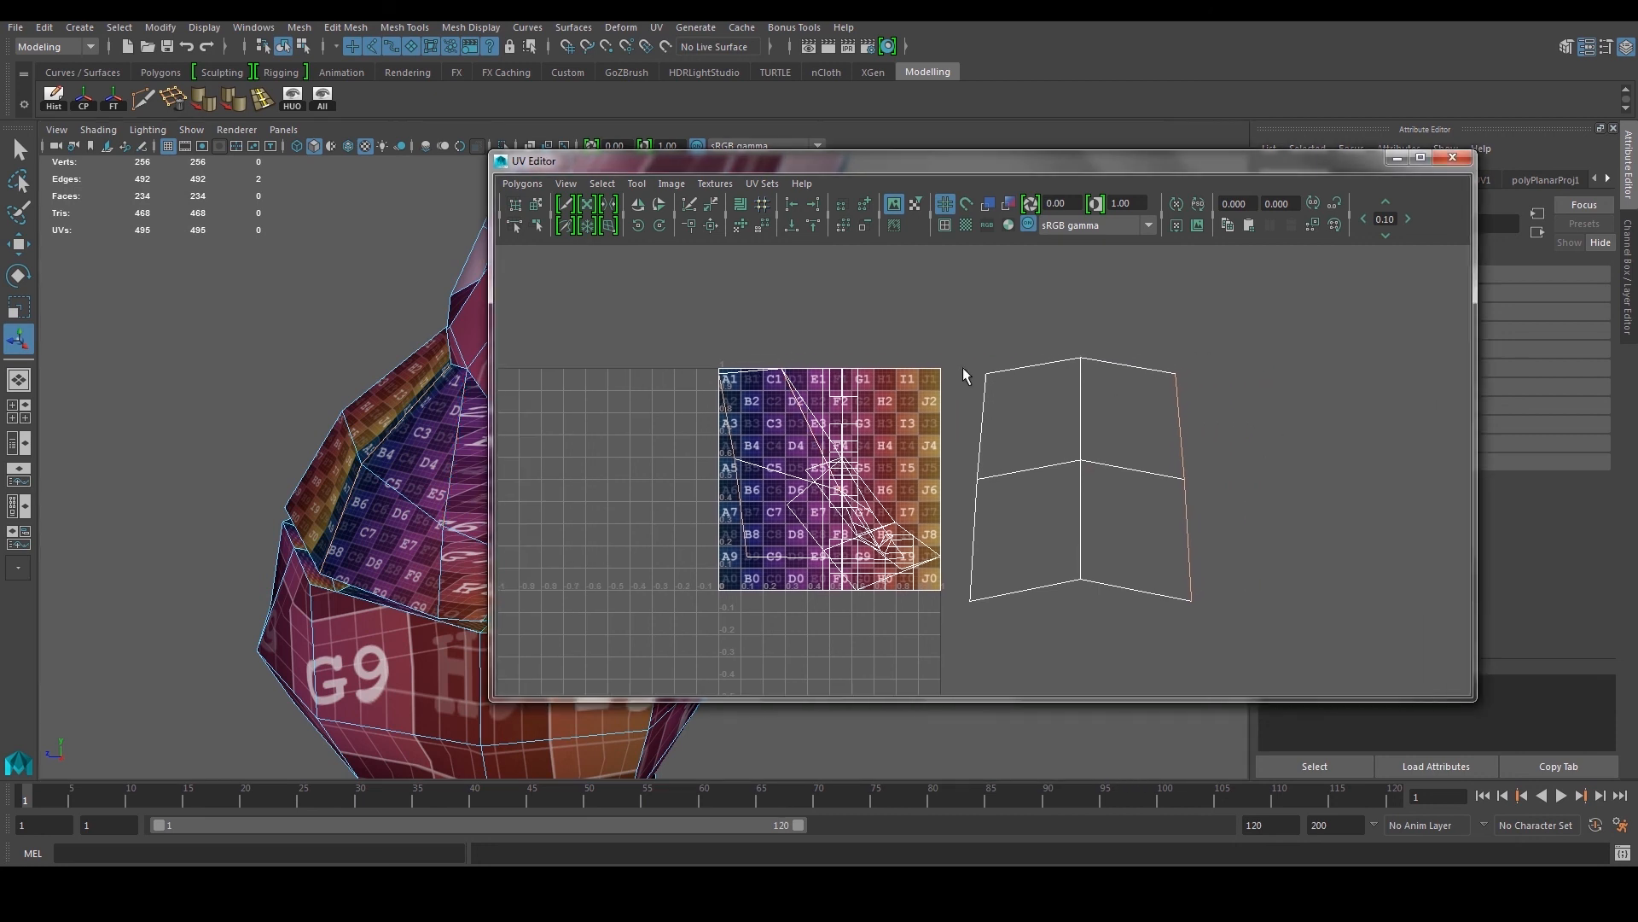
left_click(687, 223)
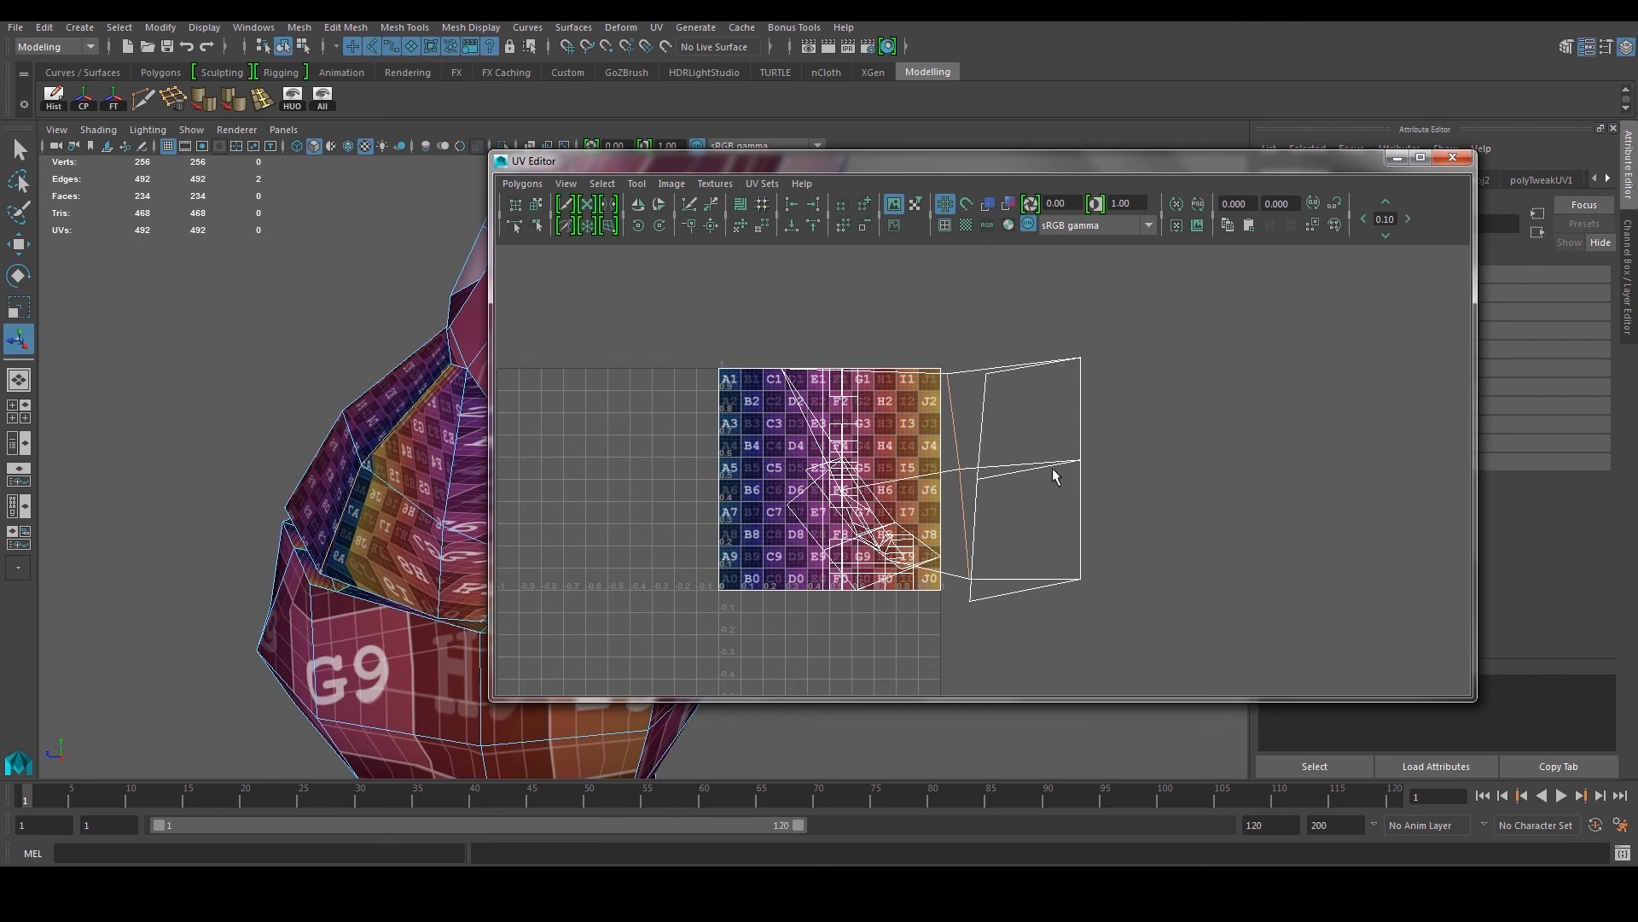
Step: Select the whole sewn front-and-cheek UV shell, move it clear of the checker texture and inspect the cheek on the model
right_click_drag(959, 392, 1033, 384)
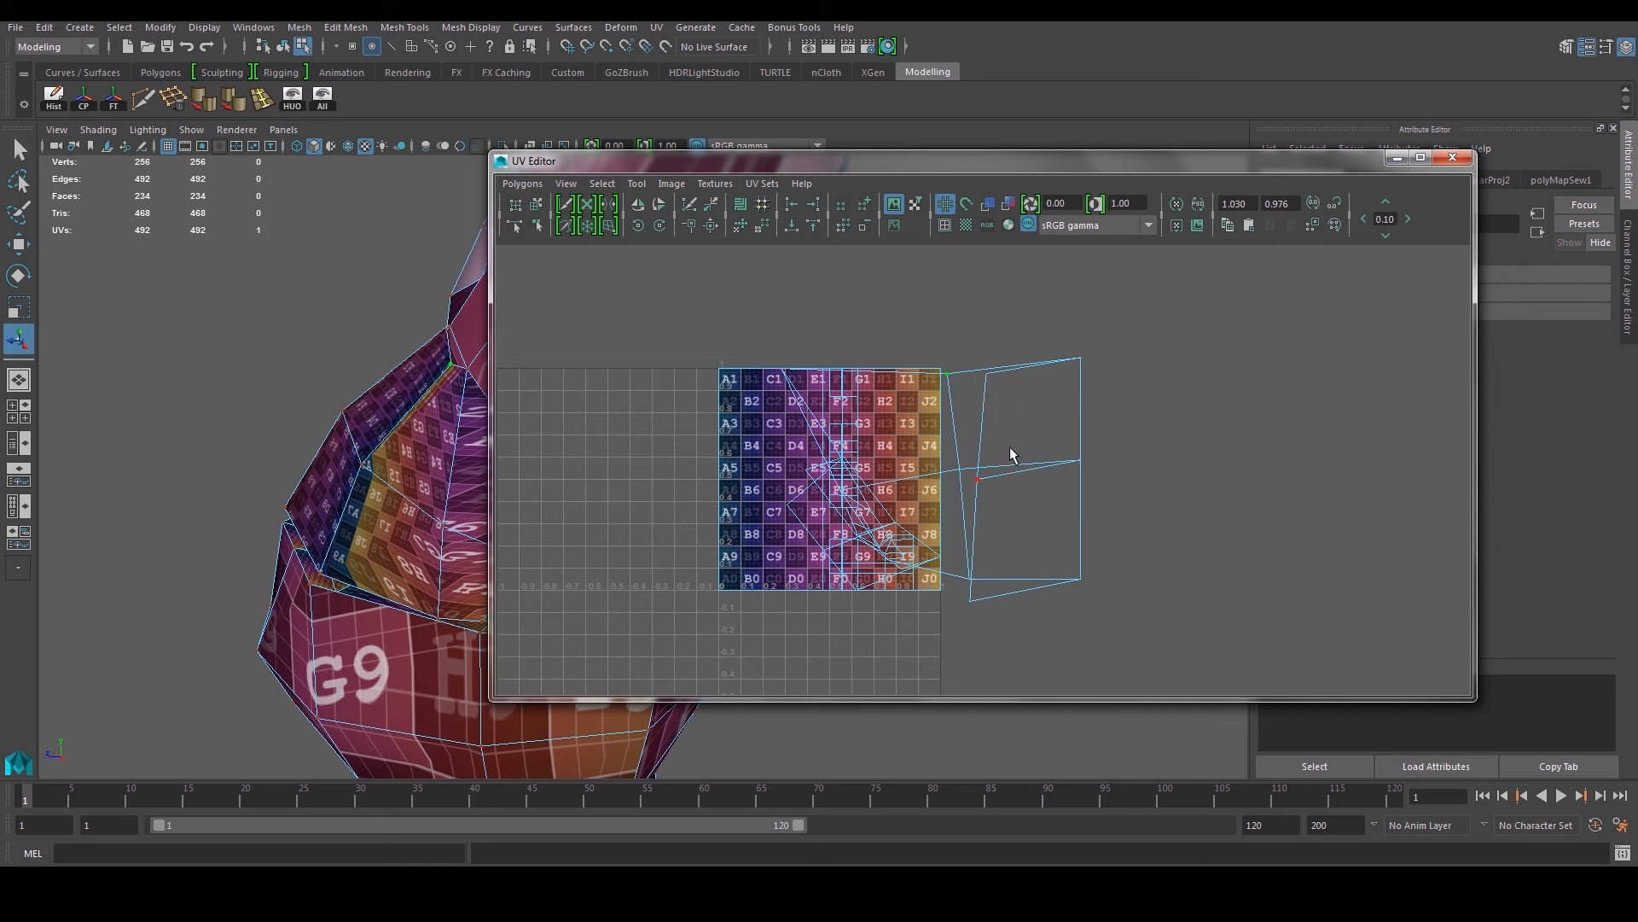
scroll(1006, 431, "up", 2)
right_click_drag(1000, 437, 1020, 418, "ctrl")
key("w")
scroll(942, 482, "down", 1)
left_click_drag(929, 484, 1147, 437)
middle_click_drag(1150, 410, 1047, 493, "alt")
left_click_drag(408, 481, 521, 499, "alt")
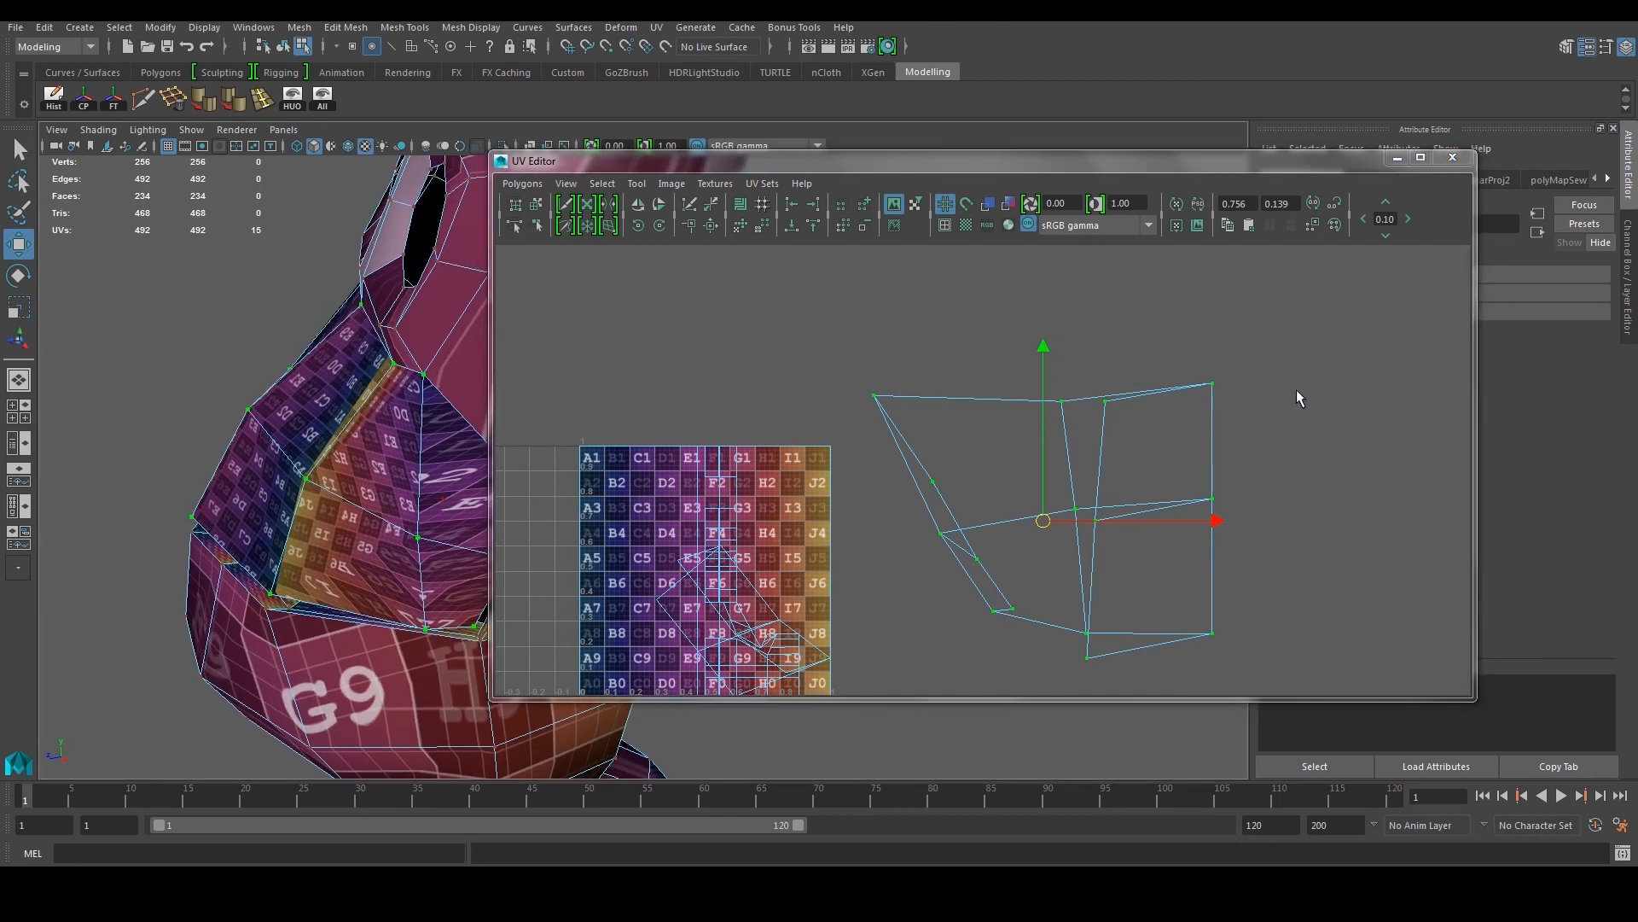
left_click_drag(458, 441, 525, 462, "alt")
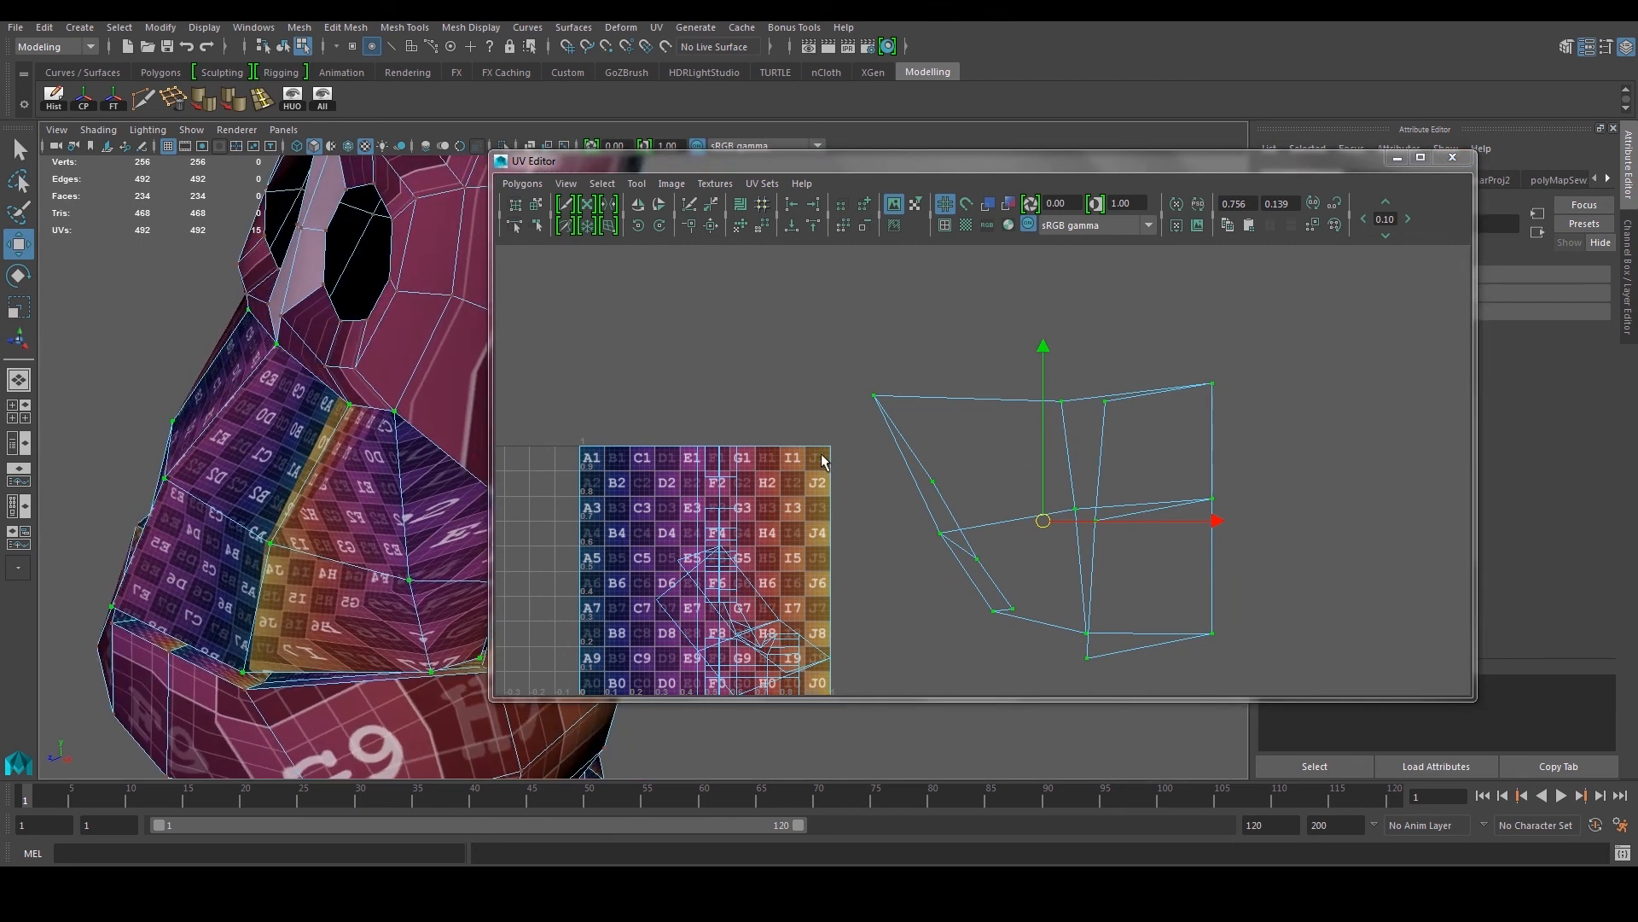
Step: Undo the sewn shell's move and its UV selection
key("ctrl+z")
key("ctrl+z")
key("ctrl+z")
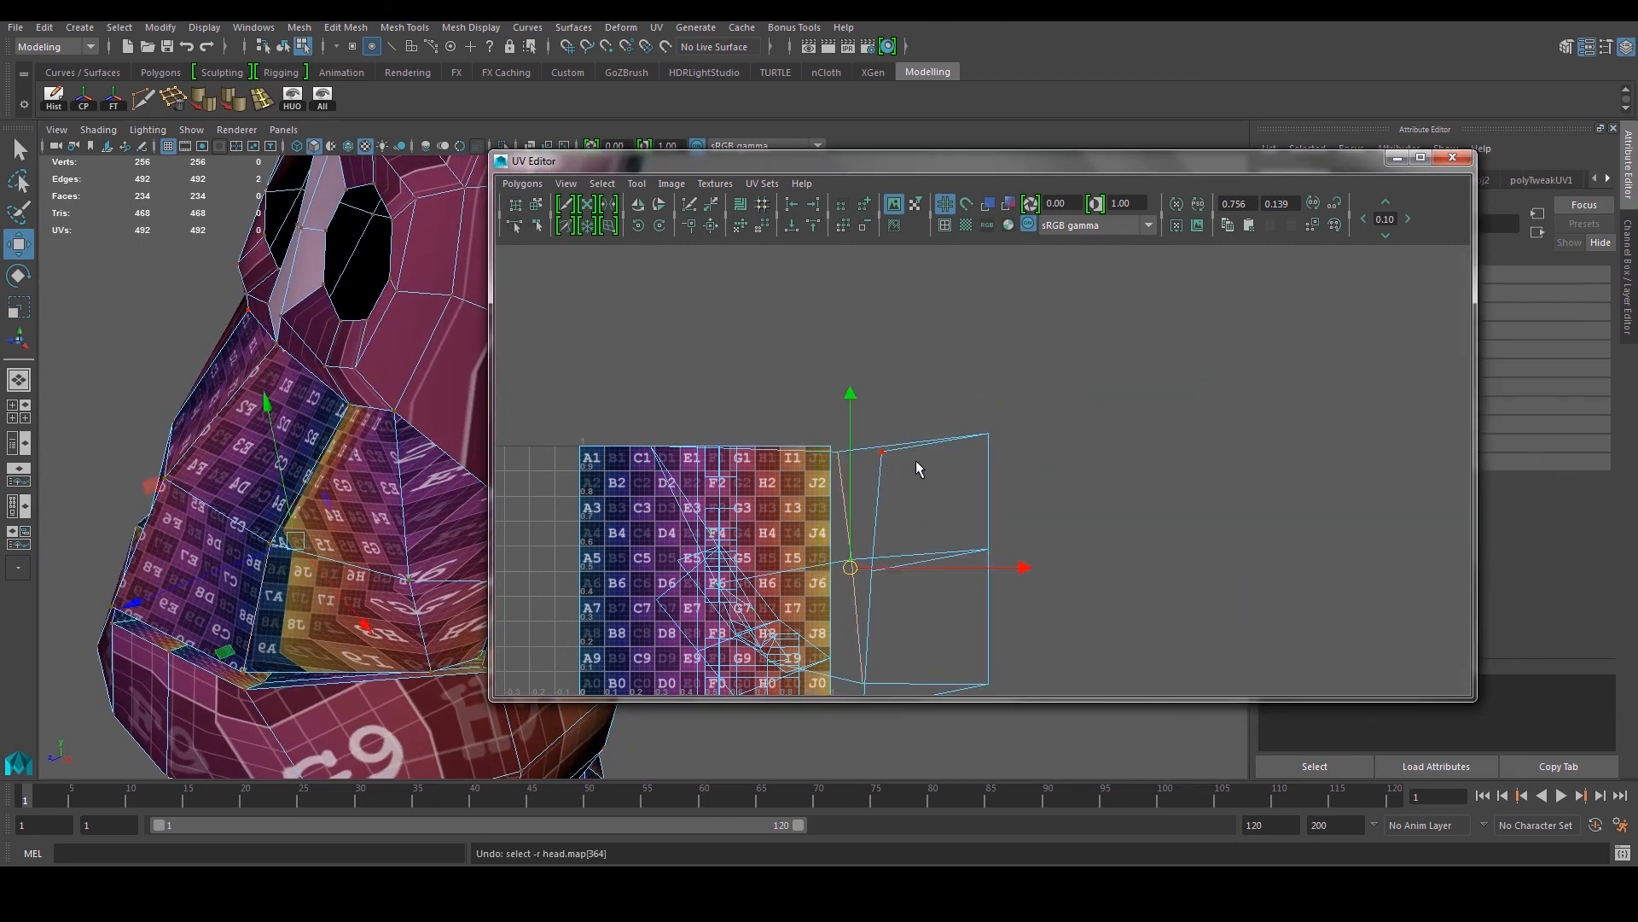
Step: Close the UV Editor, return to object mode and select the whole head, viewed from the front
left_click(1452, 157)
right_click_drag(556, 499, 522, 449)
left_click_drag(522, 449, 659, 458, "alt")
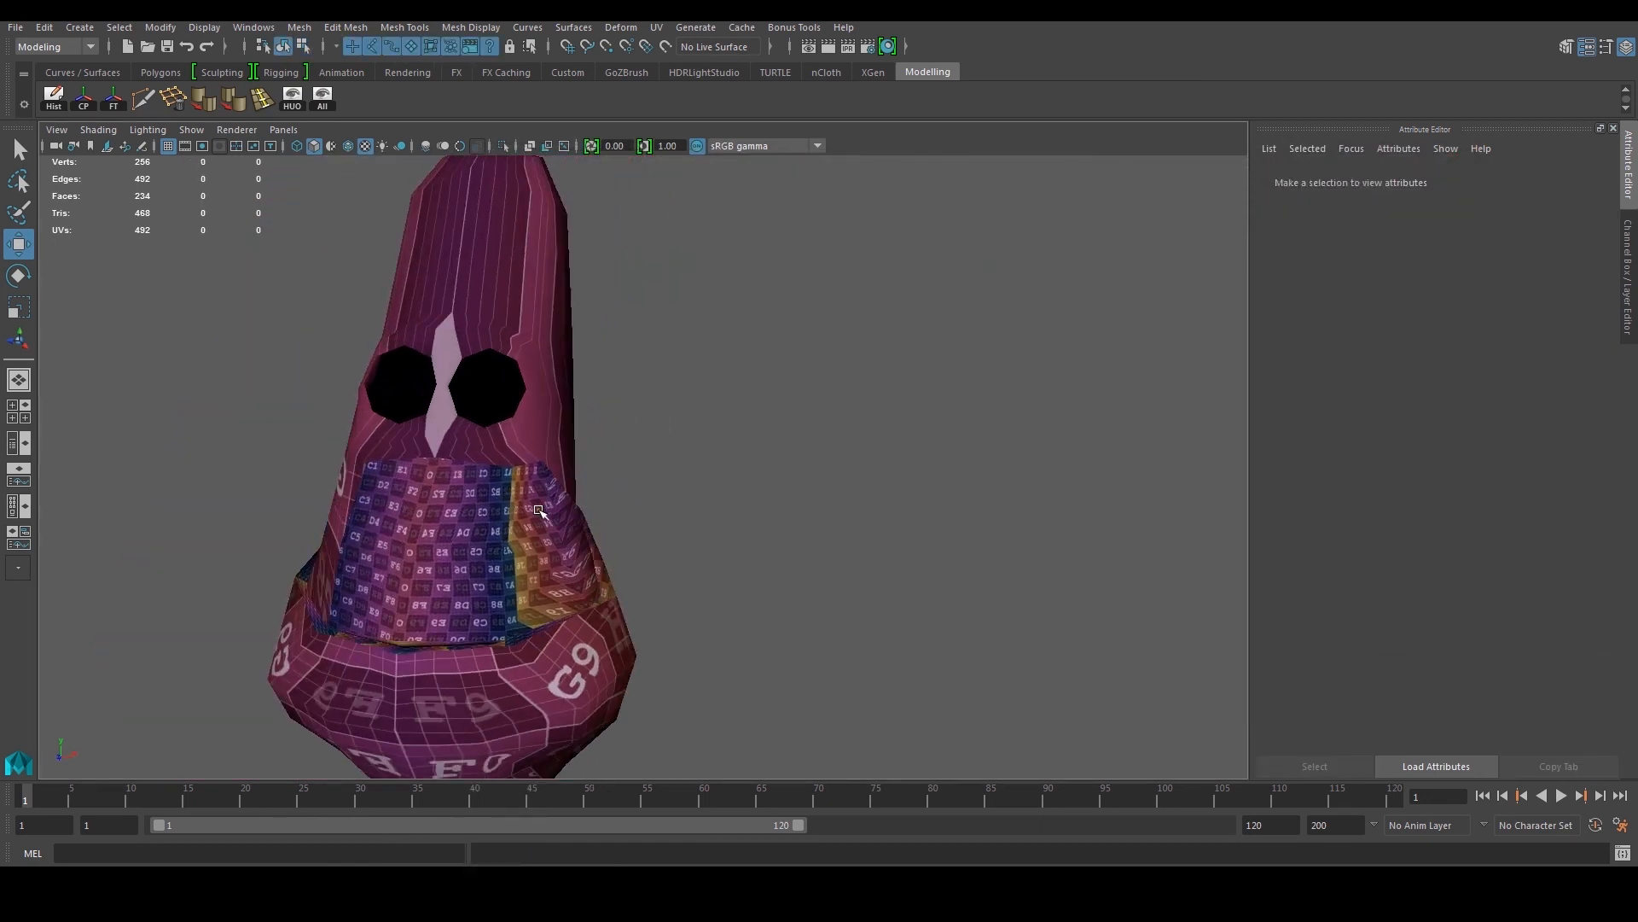
middle_click_drag(542, 512, 590, 461, "alt")
left_click(591, 463)
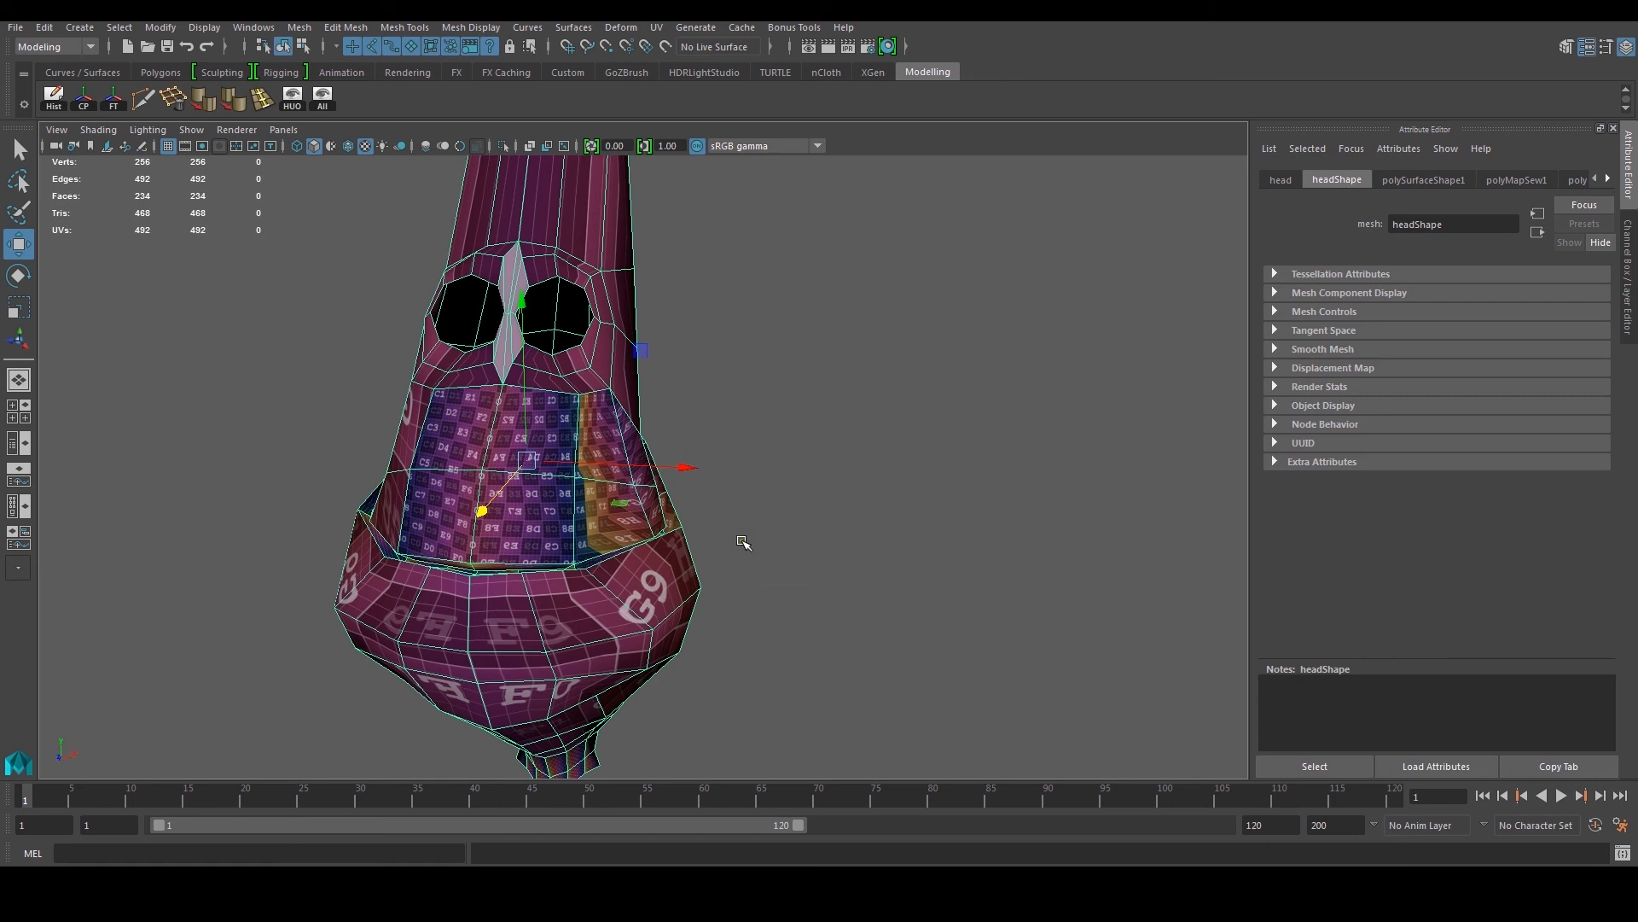
left_click_drag(742, 541, 806, 537, "alt")
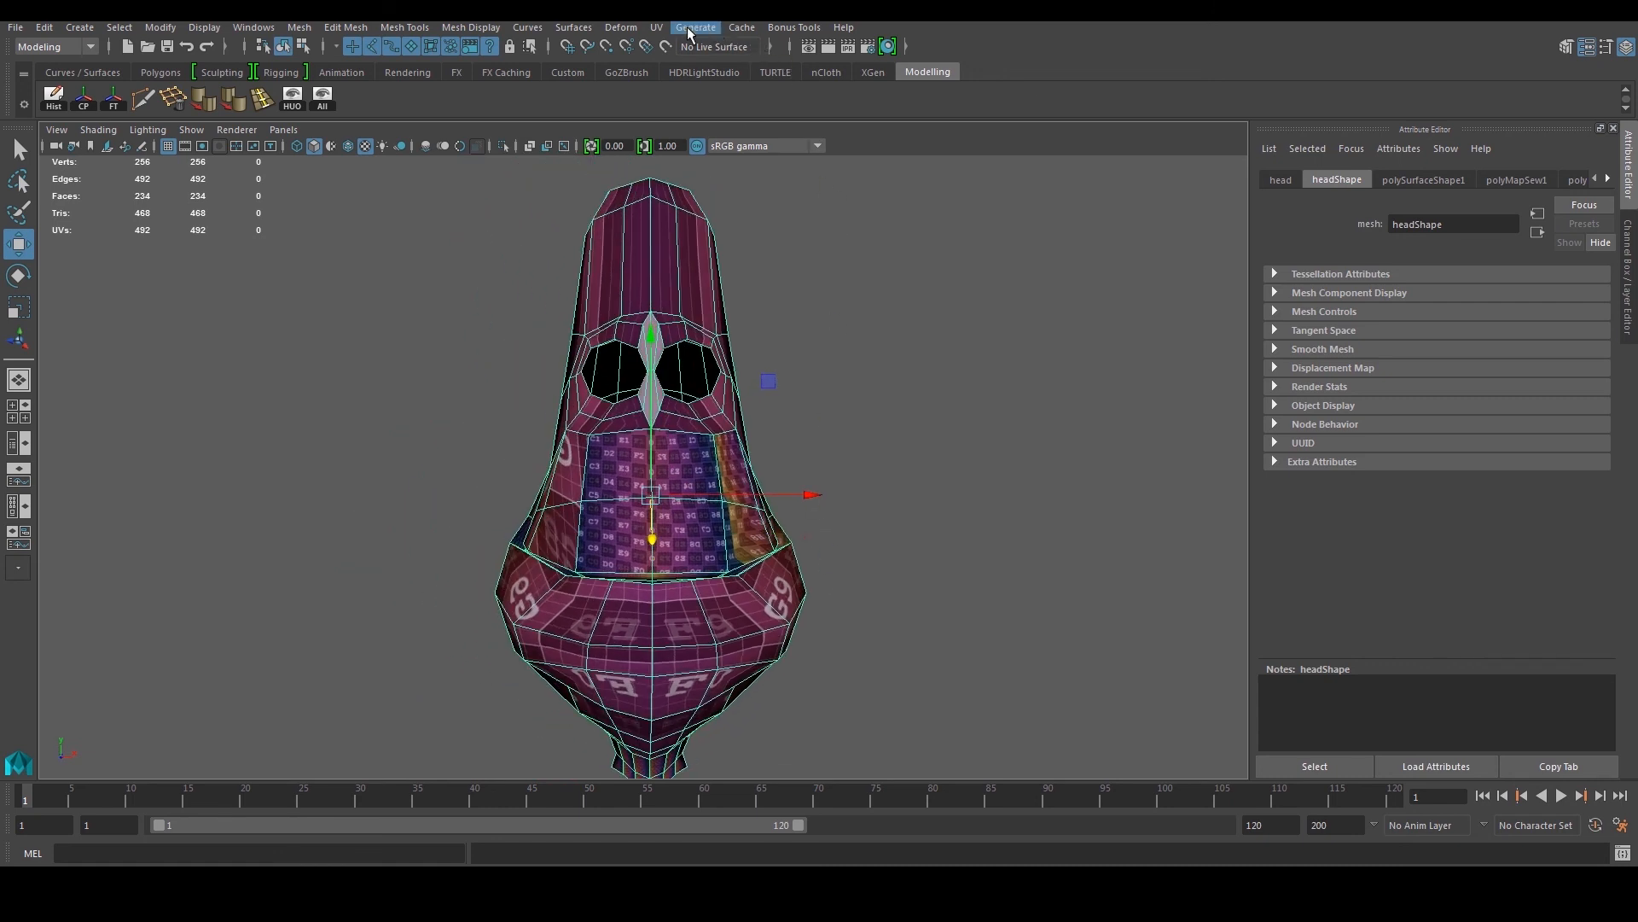
left_click(656, 26)
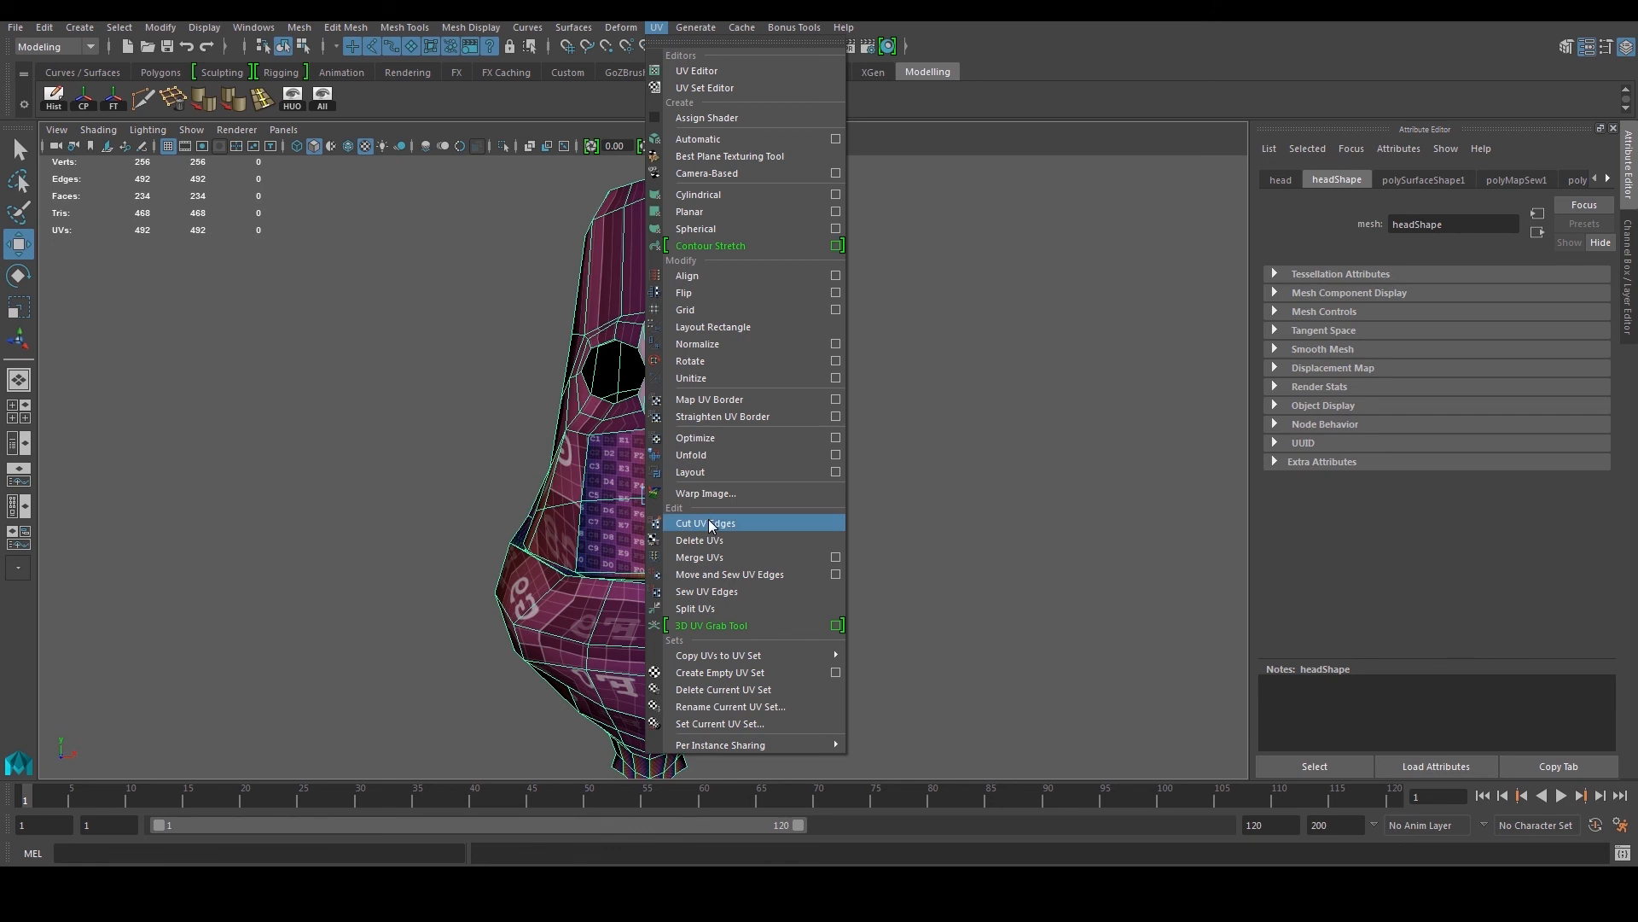
left_click(510, 471)
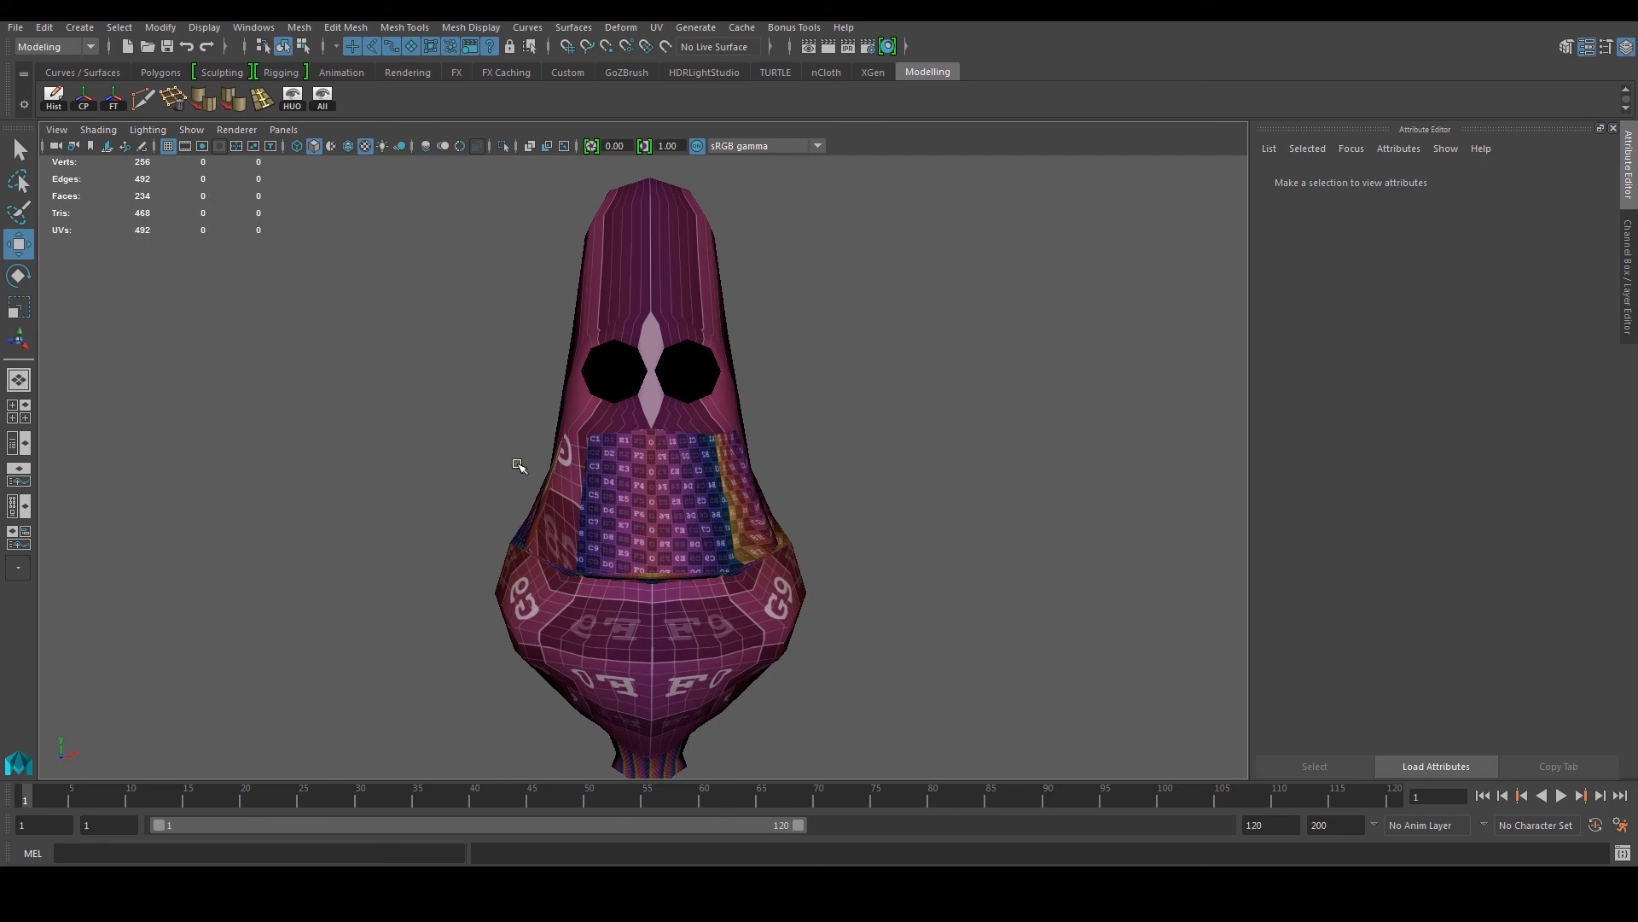
left_click(608, 480)
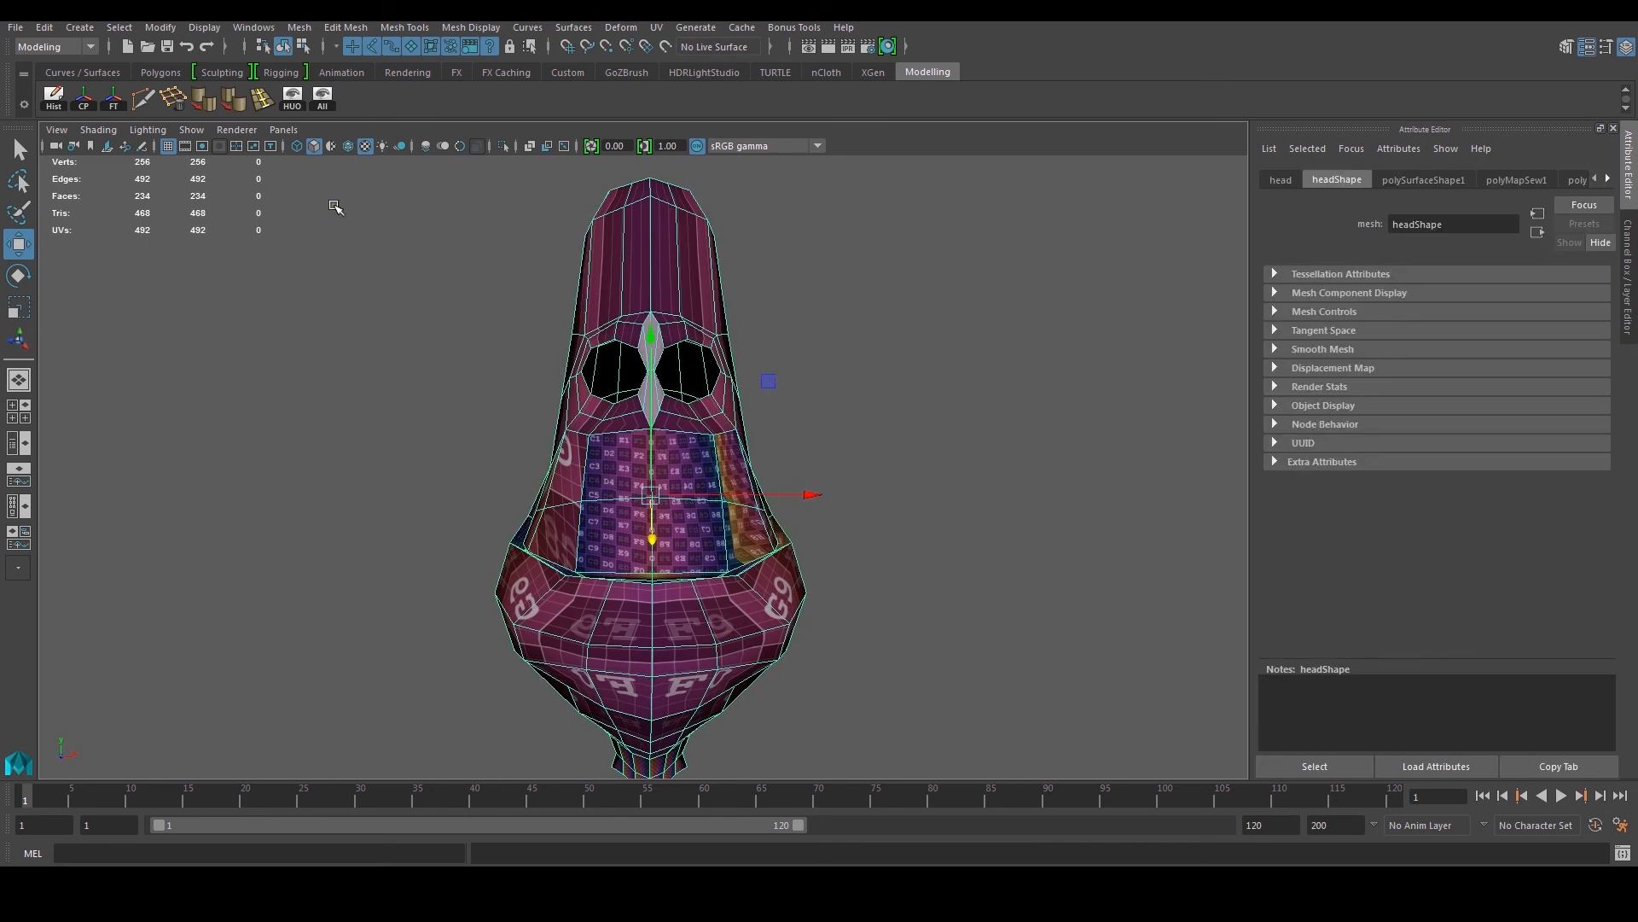
Step: Unhide all the hidden objects in the scene, including the eyes, body and reference image
left_click(315, 101)
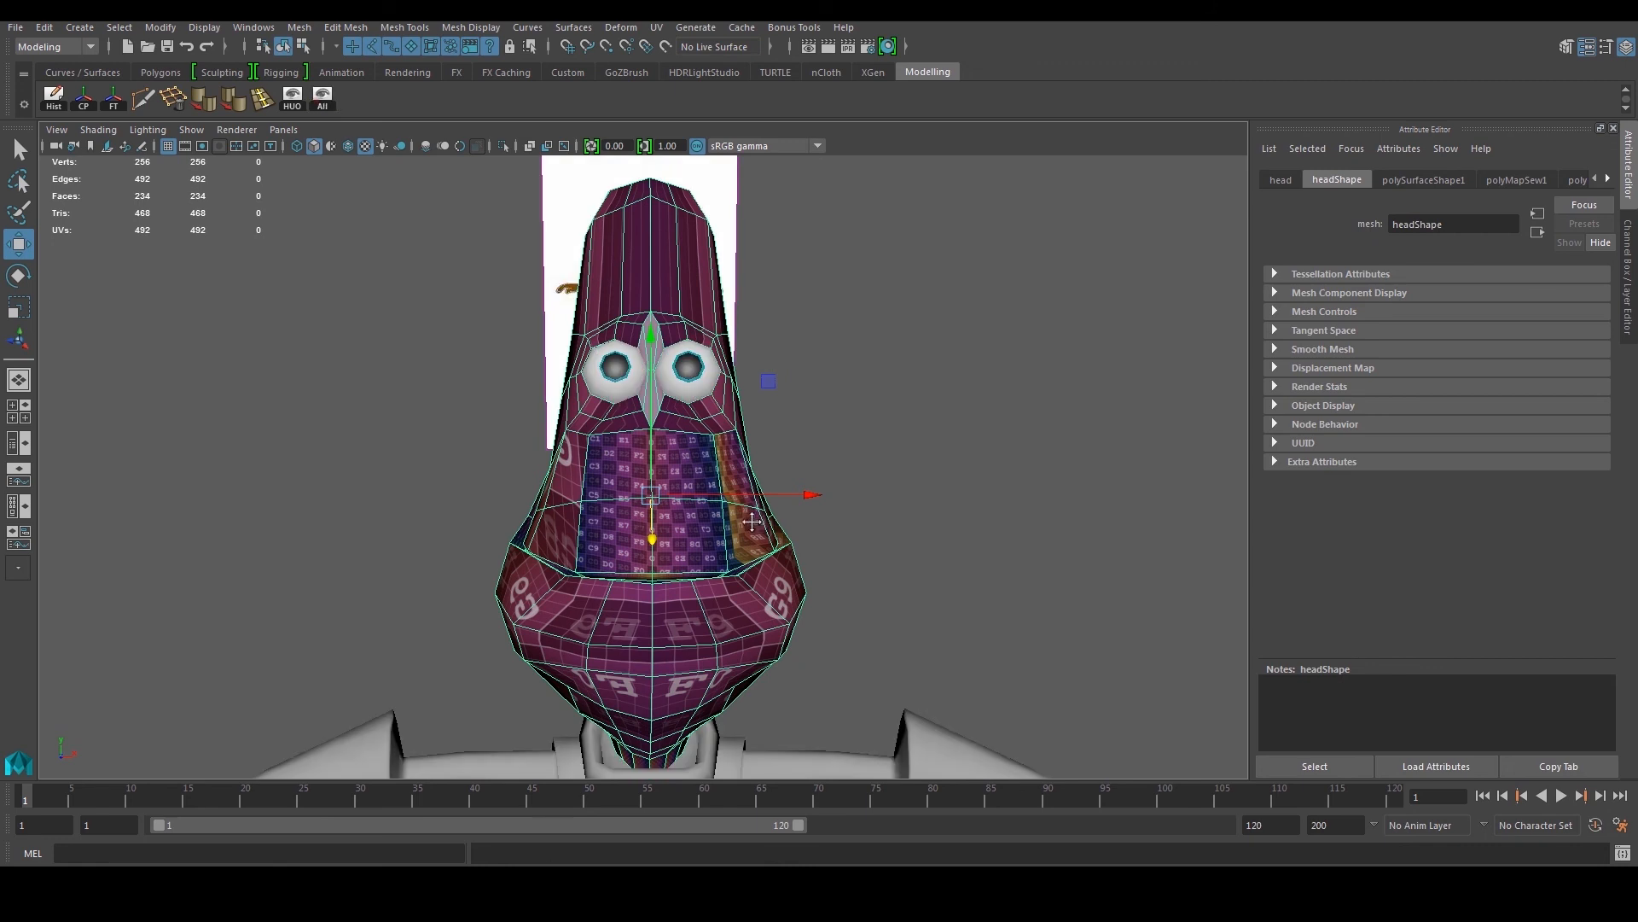
middle_click_drag(754, 521, 693, 329, "alt")
scroll(693, 330, "up", 2)
Step: Examine the full character from the head down over the body and arms, and return to the selected head
left_click(747, 567)
middle_click_drag(751, 597, 674, 448, "alt")
middle_click_drag(781, 485, 780, 519, "alt")
right_click_drag(780, 519, 768, 563, "alt")
scroll(817, 504, "down", 3)
middle_click_drag(603, 649, 604, 401, "alt")
scroll(568, 535, "up", 1)
middle_click_drag(694, 427, 719, 785, "alt")
middle_click_drag(658, 504, 658, 622, "alt")
key("ctrl+z")
left_click(657, 474)
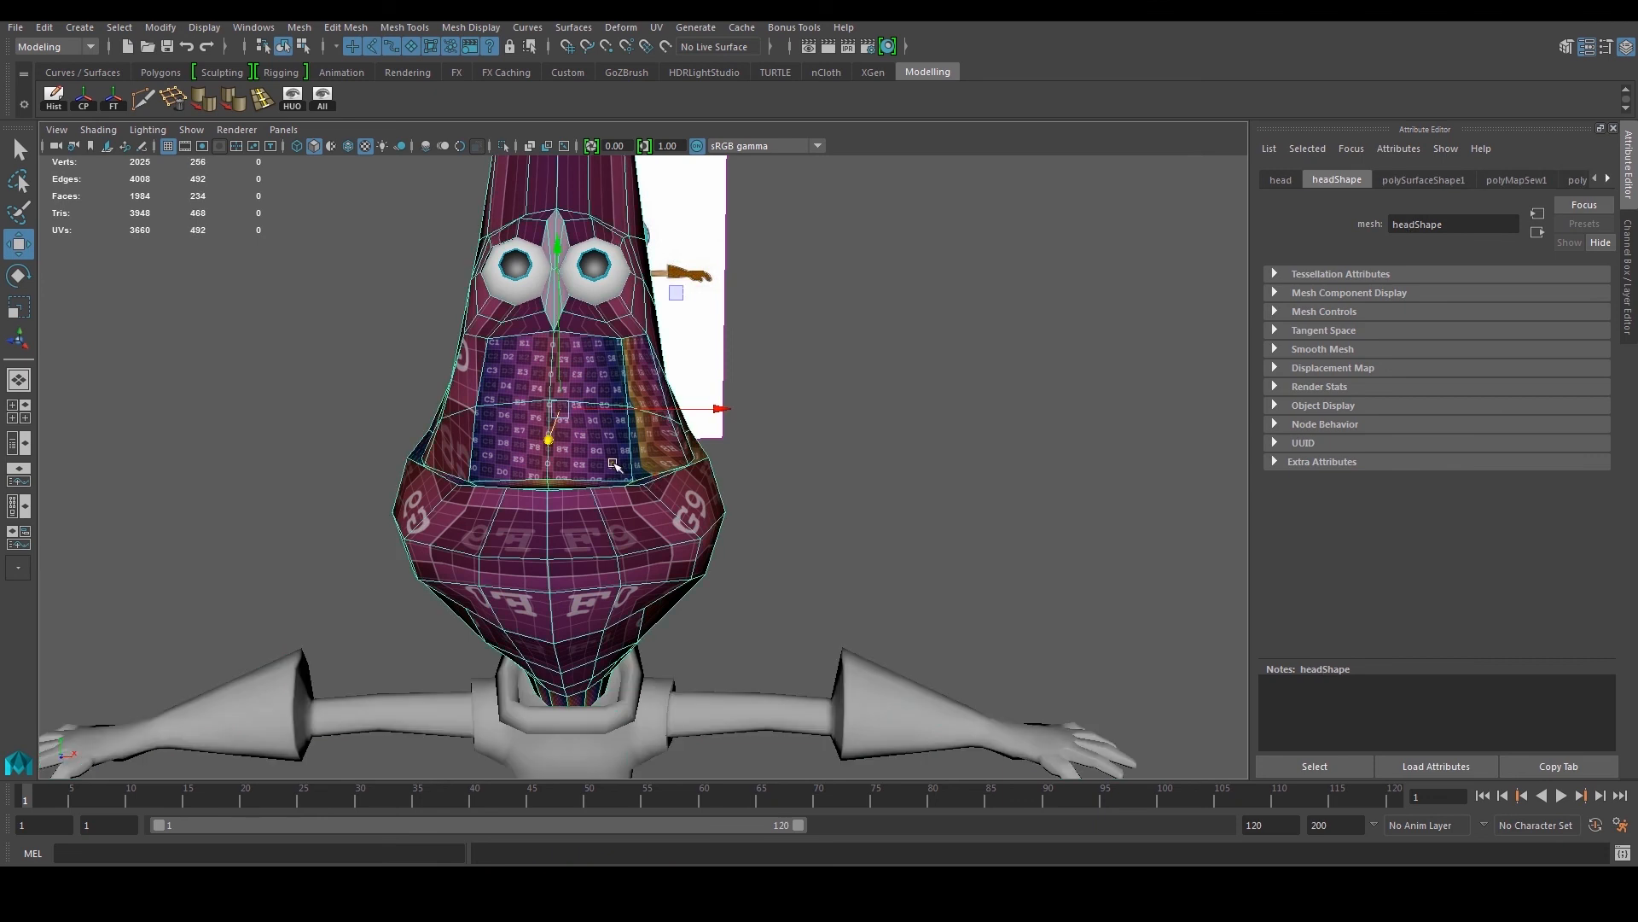
middle_click_drag(658, 474, 634, 580, "alt")
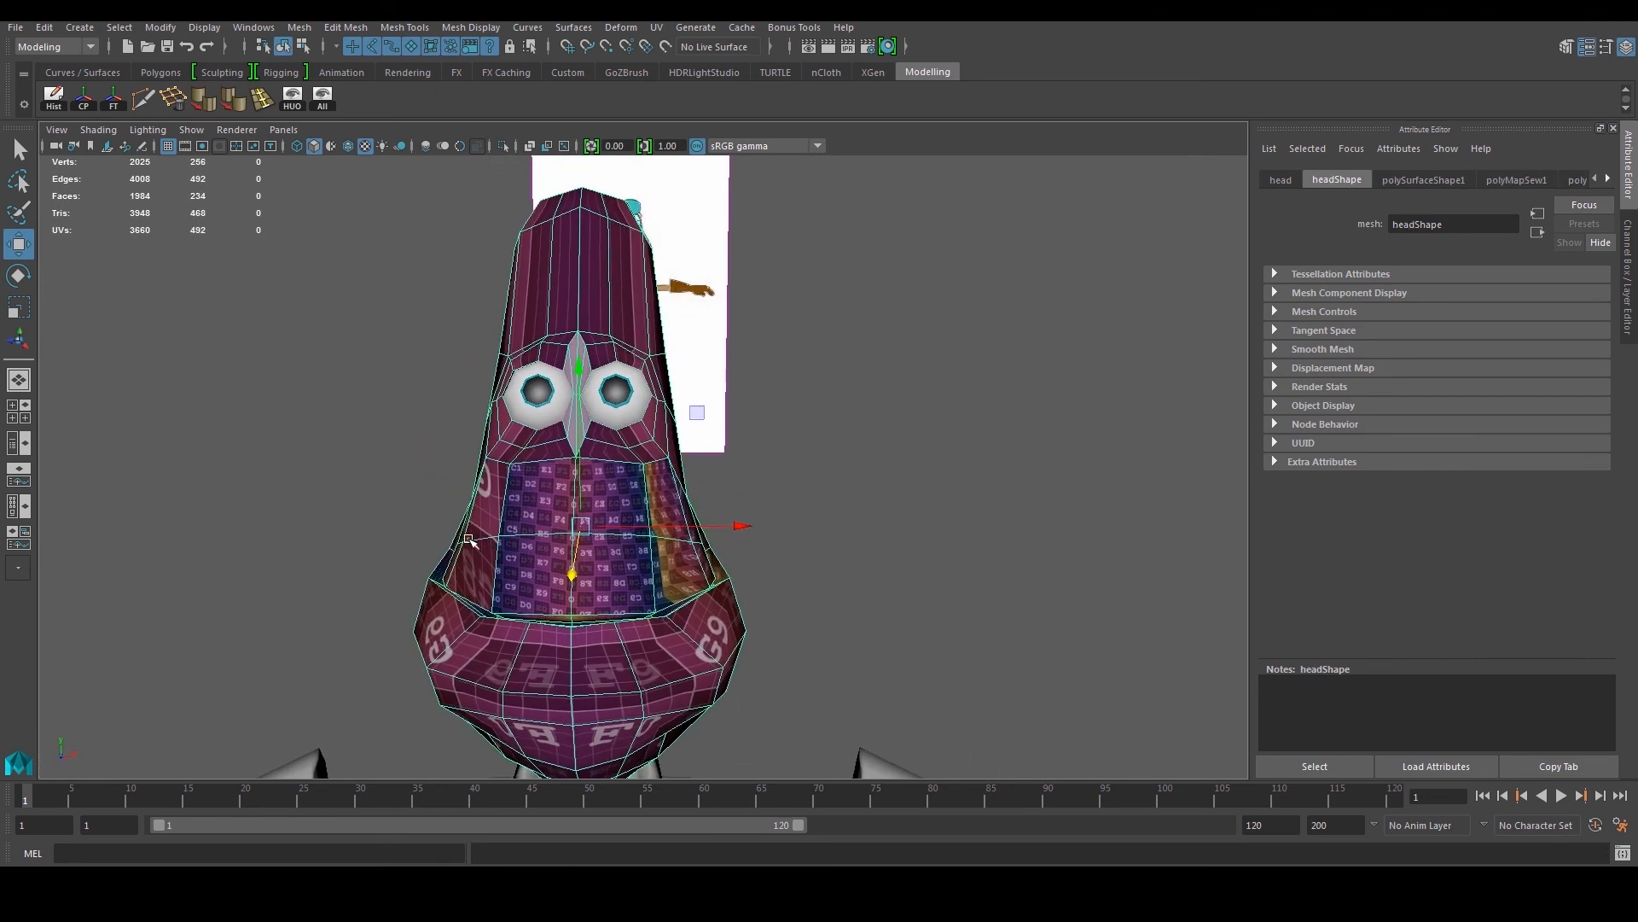